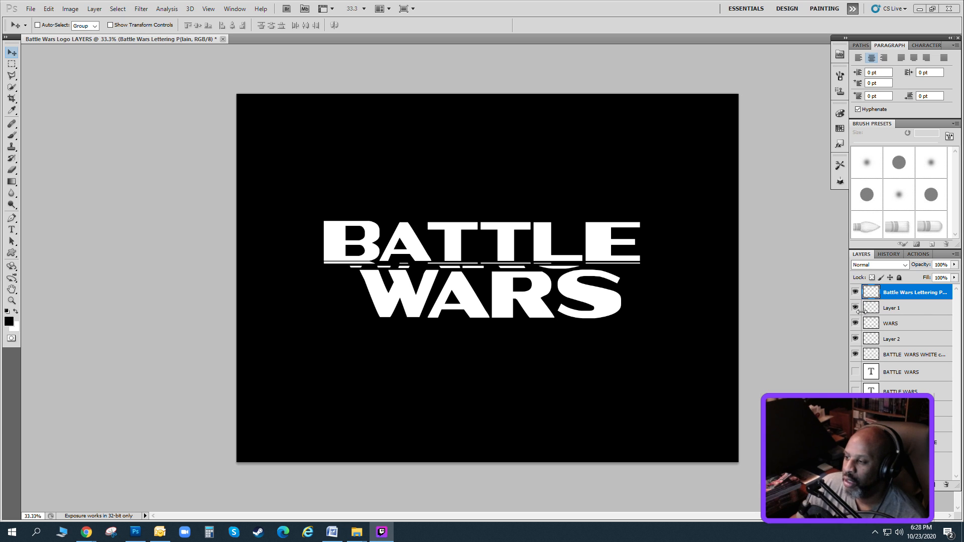
Hide Layer 1, WARS, Layer 2, BATTLE WARS WHITE copy and the black background, leaving only the Battle Wars Lettering layer visible.
{"action": "left_click", "coordinate": [855, 307]}
{"action": "left_click", "coordinate": [854, 323]}
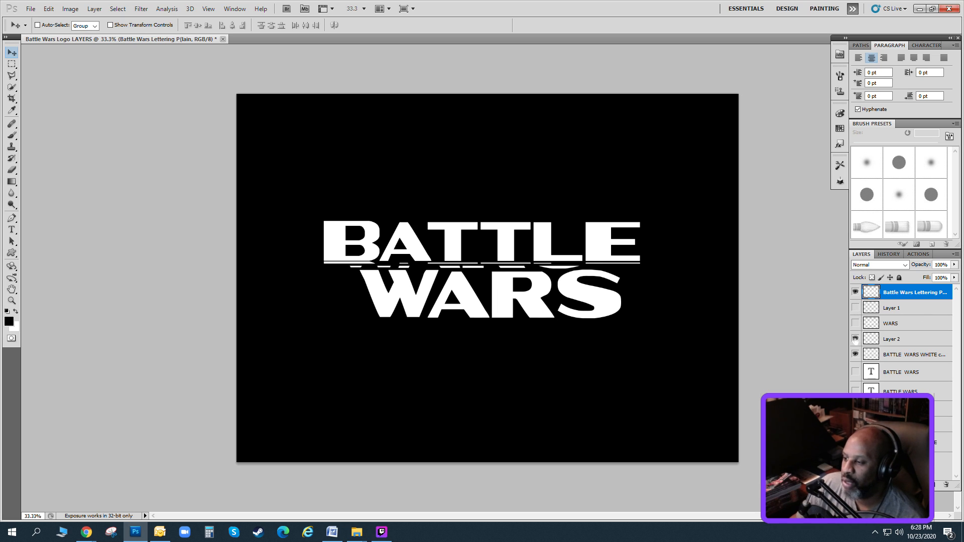
{"action": "left_click", "coordinate": [855, 339]}
{"action": "left_click", "coordinate": [855, 354]}
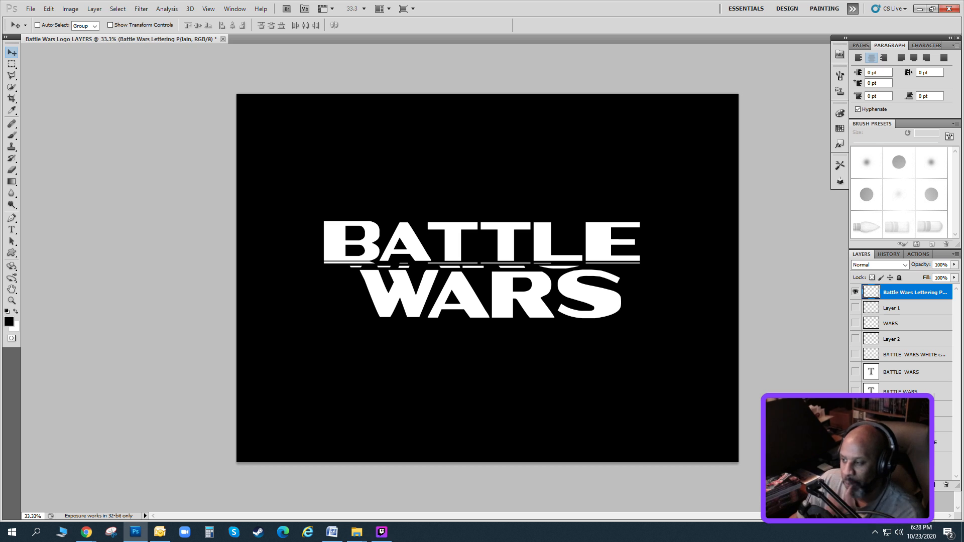
{"action": "left_click", "coordinate": [855, 424]}
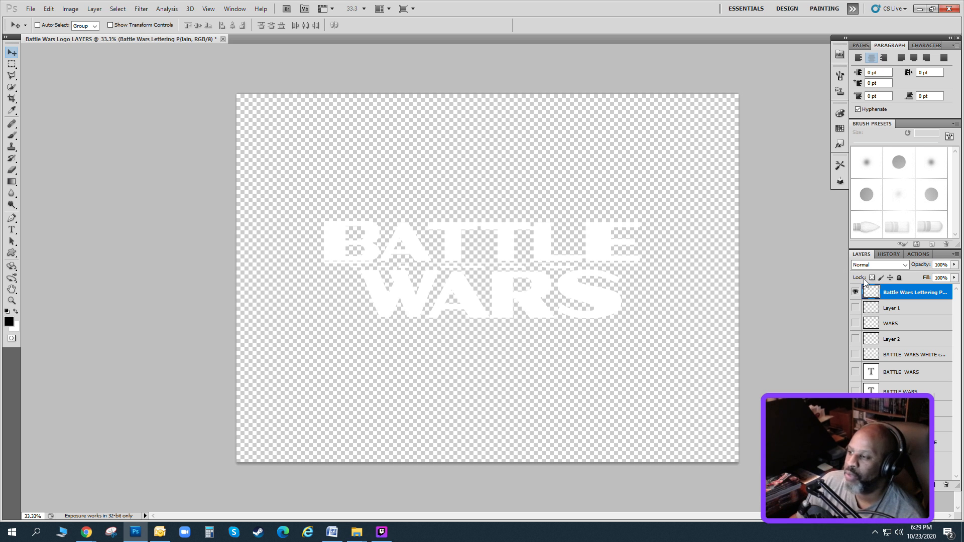
Add a Stroke layer style to the Battle Wars Lettering layer using the second style preset, a thicker black outline.
{"action": "left_click", "coordinate": [94, 8]}
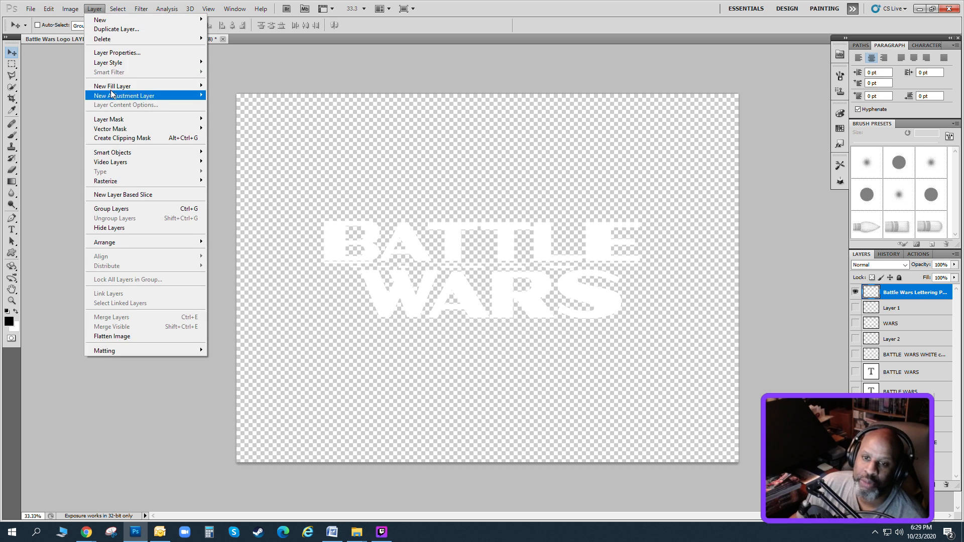
{"action": "mouse_move", "coordinate": [113, 63]}
{"action": "left_click", "coordinate": [251, 162]}
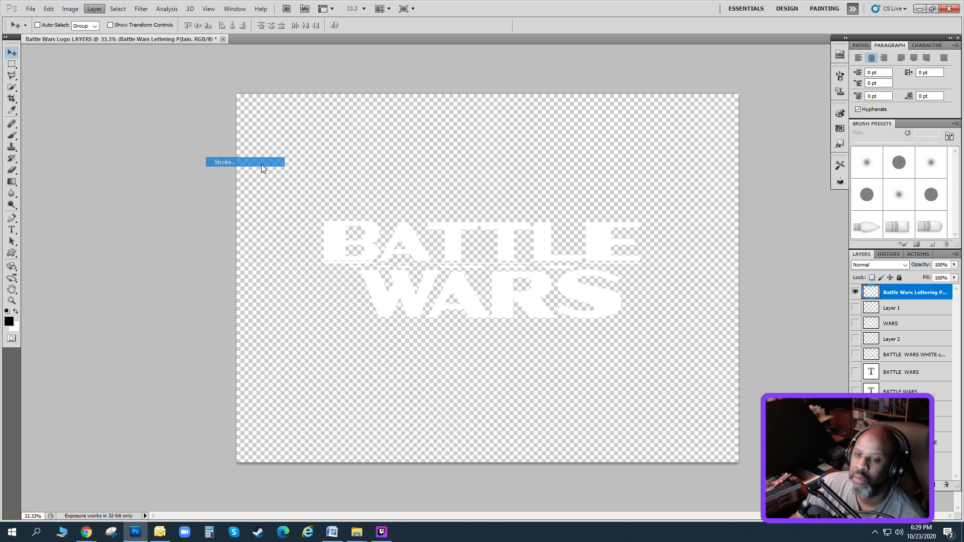
{"action": "left_click", "coordinate": [651, 222]}
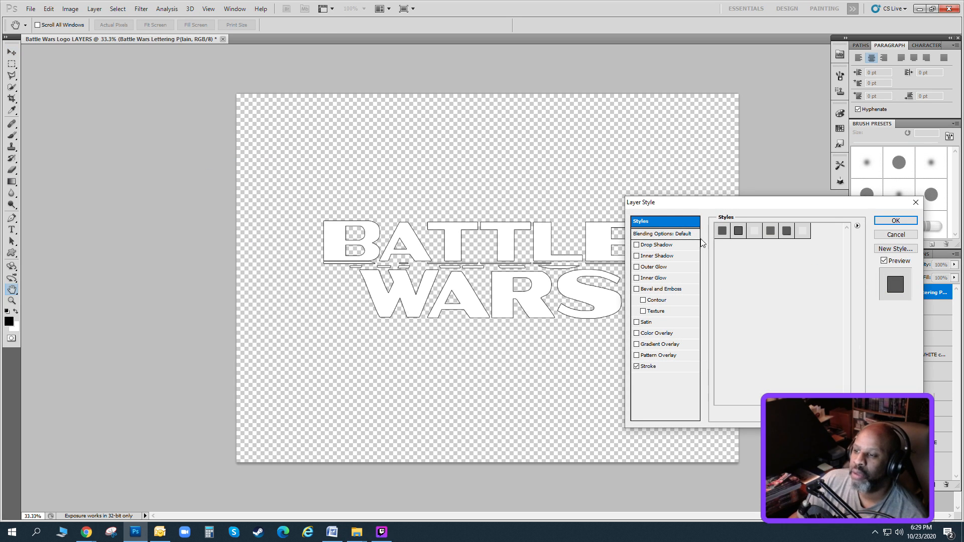
{"action": "left_click", "coordinate": [737, 230]}
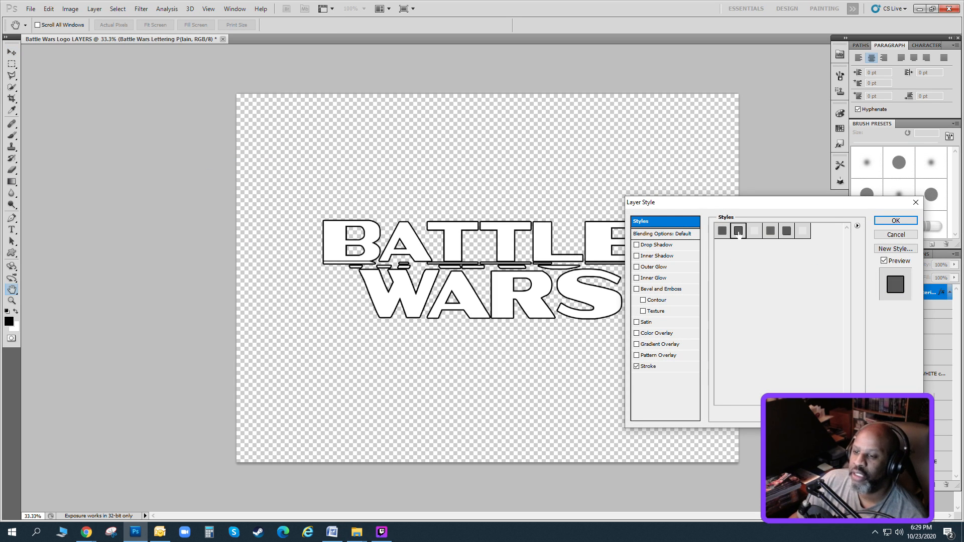
{"action": "left_click", "coordinate": [884, 223]}
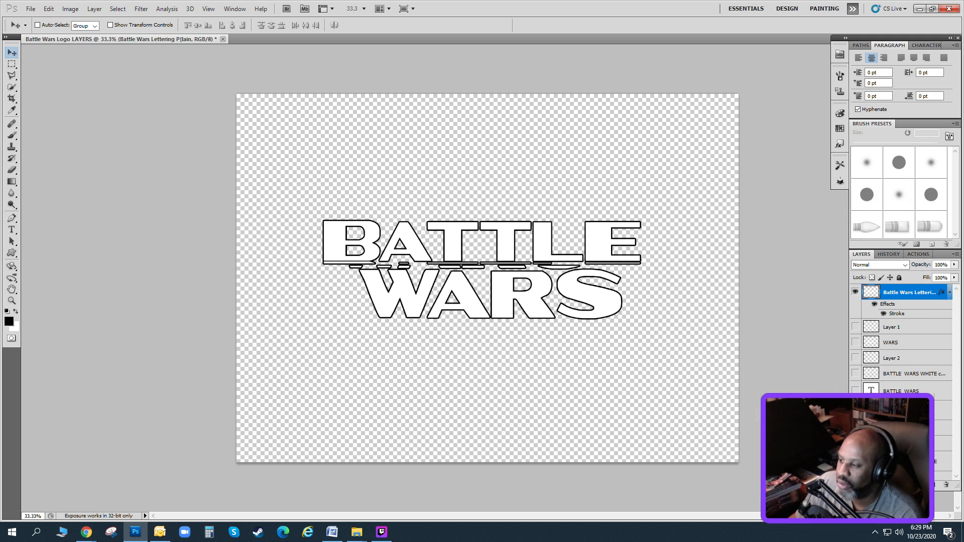
Show only the jagged black BATTLE WARS text layer behind the outlined lettering and move its text up toward the canvas's upper right.
{"action": "left_click", "coordinate": [902, 394]}
{"action": "left_click", "coordinate": [855, 390]}
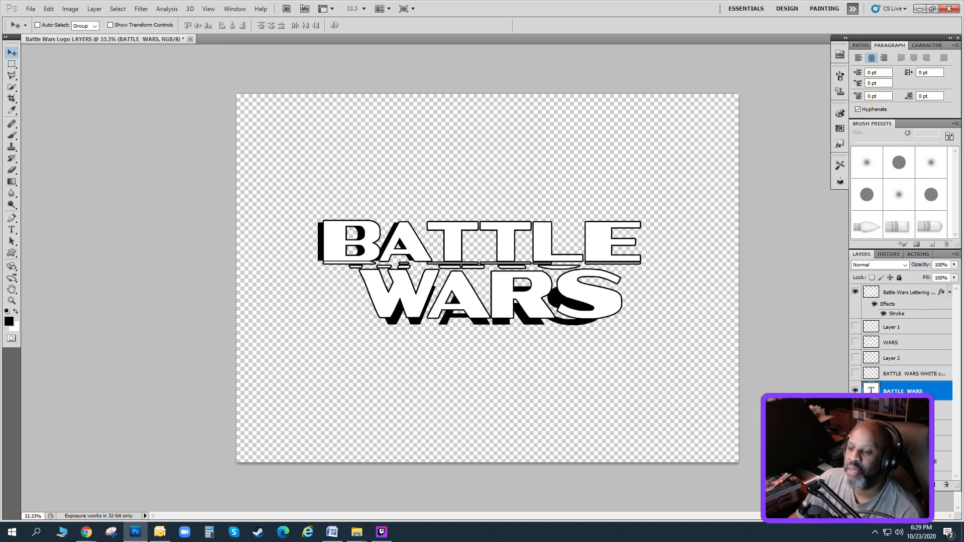
{"action": "left_click", "coordinate": [854, 390]}
{"action": "left_click", "coordinate": [854, 410]}
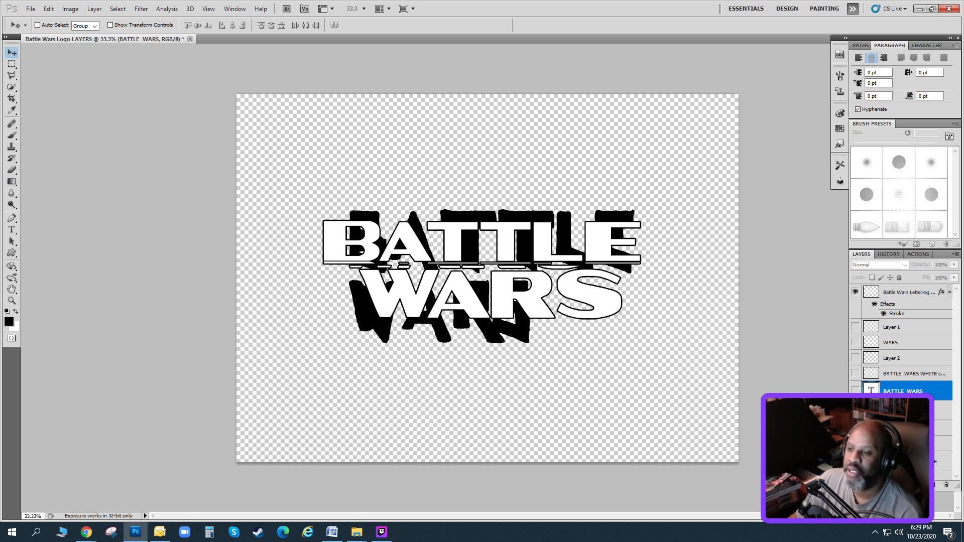
{"action": "left_click", "coordinate": [903, 410]}
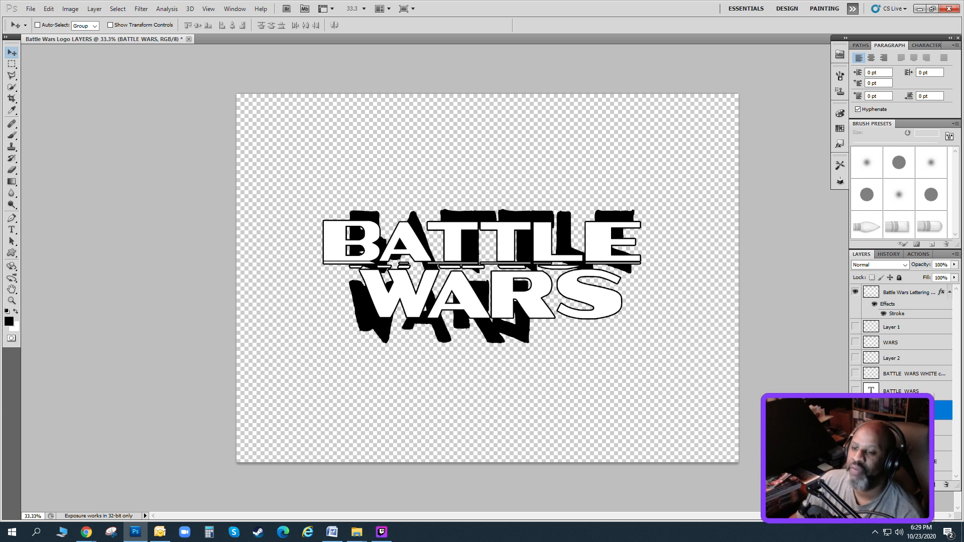
{"action": "left_click_drag", "start_coordinate": [489, 276], "coordinate": [553, 180]}
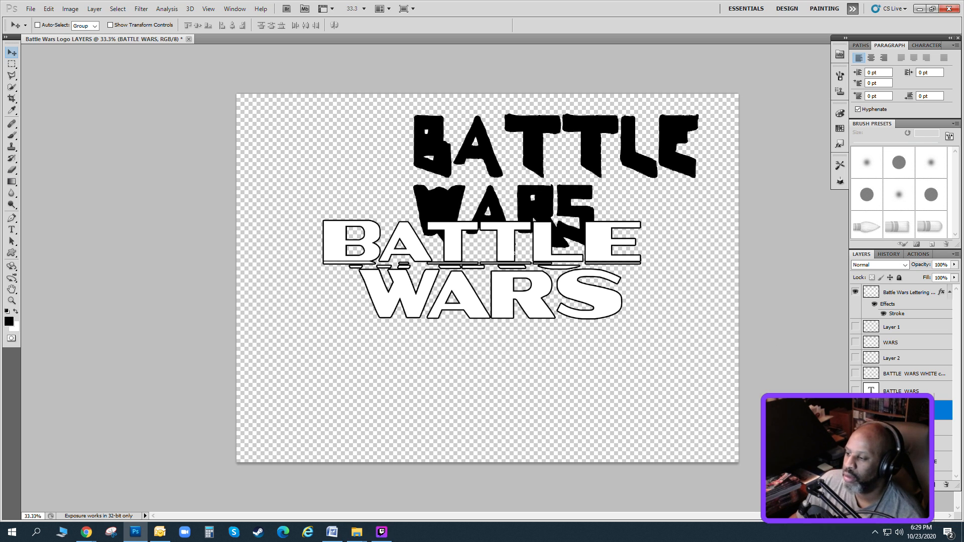
Duplicate the jagged BATTLE WARS text layer and move the original below Layer 0 in the layer stack.
{"action": "left_click", "coordinate": [94, 8]}
{"action": "left_click", "coordinate": [116, 29]}
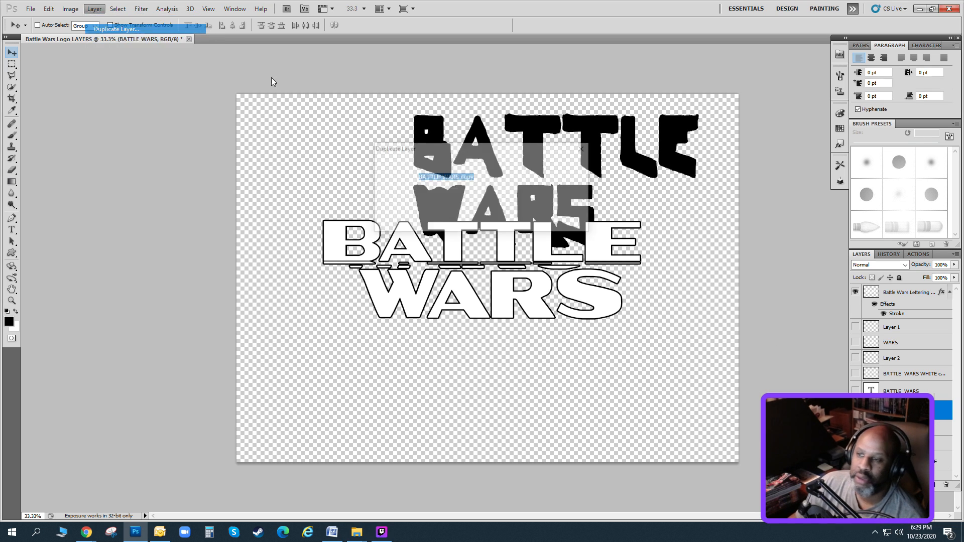
{"action": "left_click", "coordinate": [566, 164]}
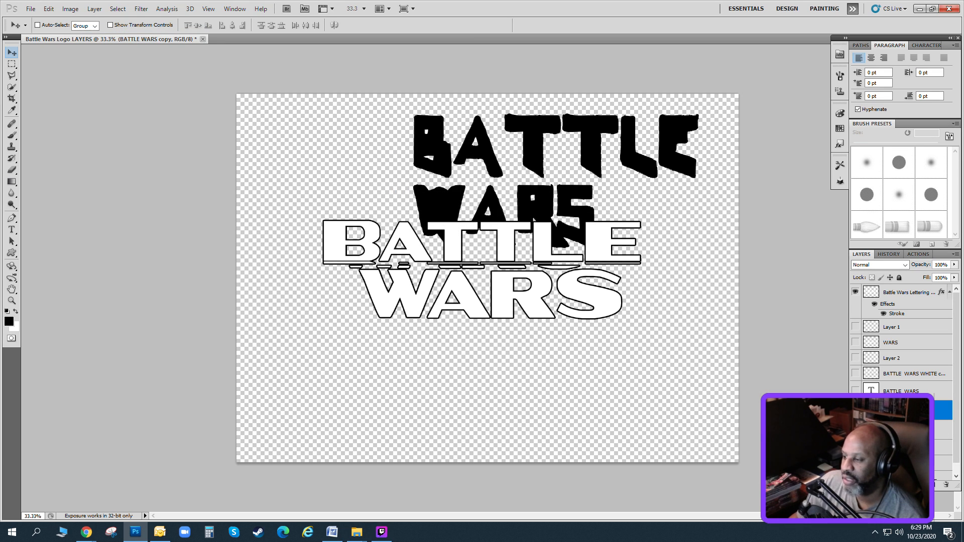
{"action": "left_click", "coordinate": [944, 429]}
{"action": "left_click_drag", "start_coordinate": [956, 412], "coordinate": [908, 460]}
{"action": "left_click", "coordinate": [909, 401]}
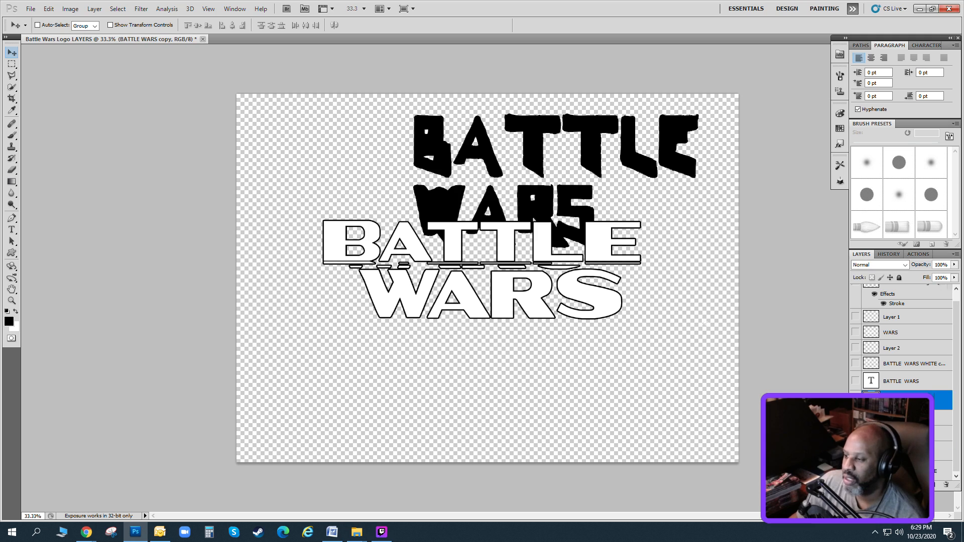
Move the copied jagged text left so BATTLE is roughly centred above the outlined lettering, keeping the layer visible.
{"action": "left_click_drag", "start_coordinate": [565, 162], "coordinate": [491, 165]}
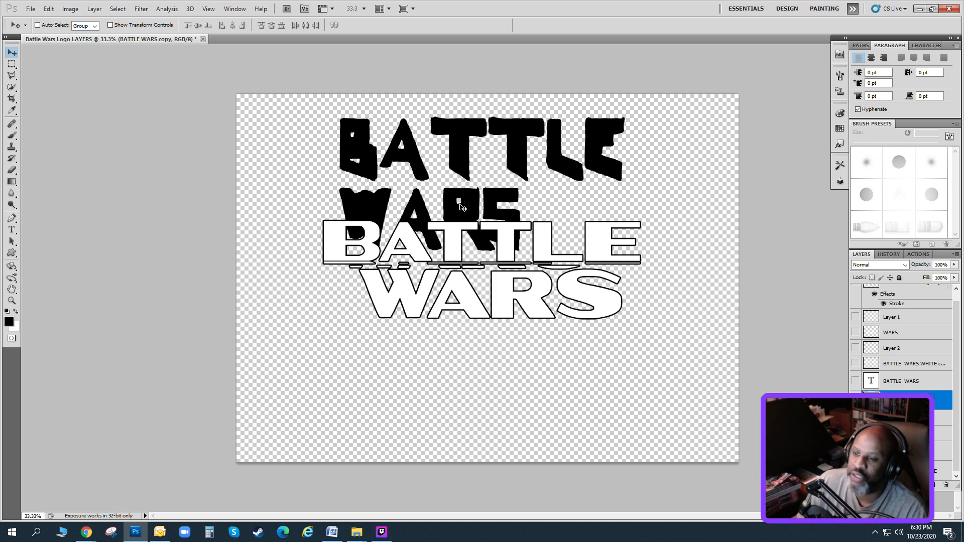
{"action": "left_click", "coordinate": [855, 400]}
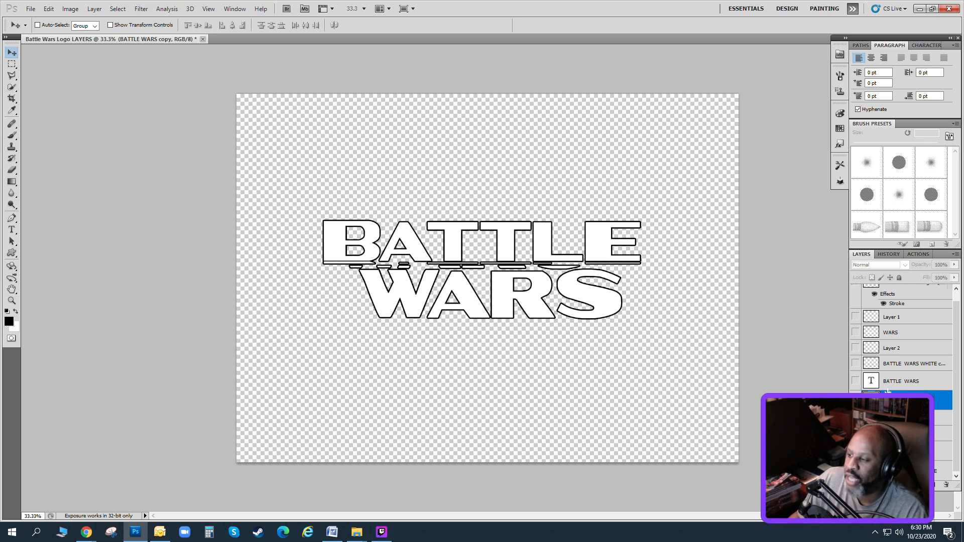
{"action": "scroll", "coordinate": [871, 326], "scroll_direction": "up", "scroll_amount": 1}
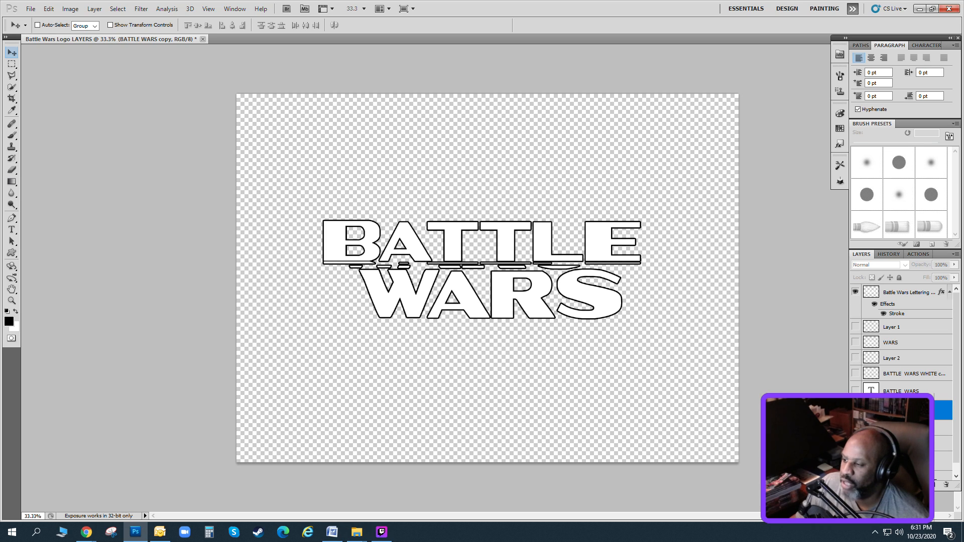
{"action": "left_click", "coordinate": [855, 411]}
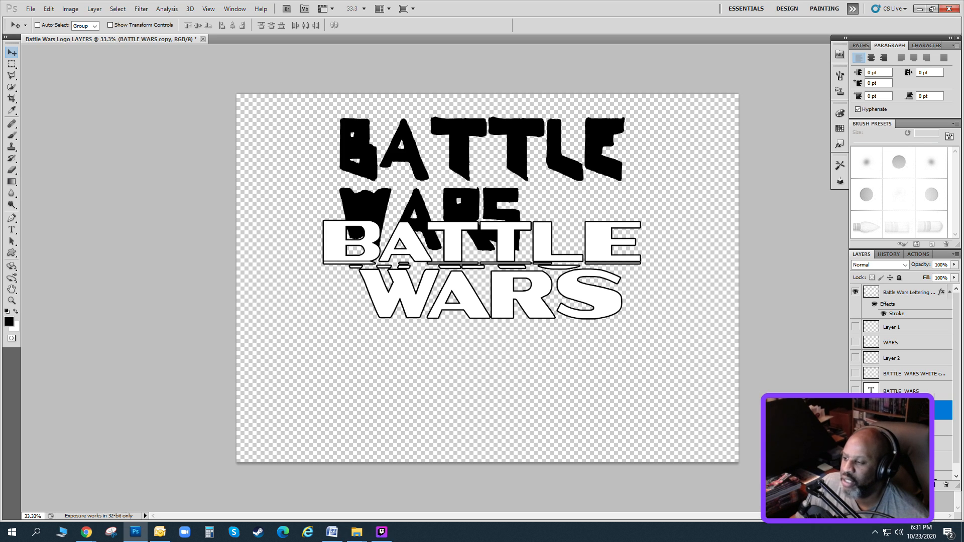
Move the hidden BATTLE WARS text layer that sits above the jagged copy down below Layer 0.
{"action": "left_click", "coordinate": [900, 390]}
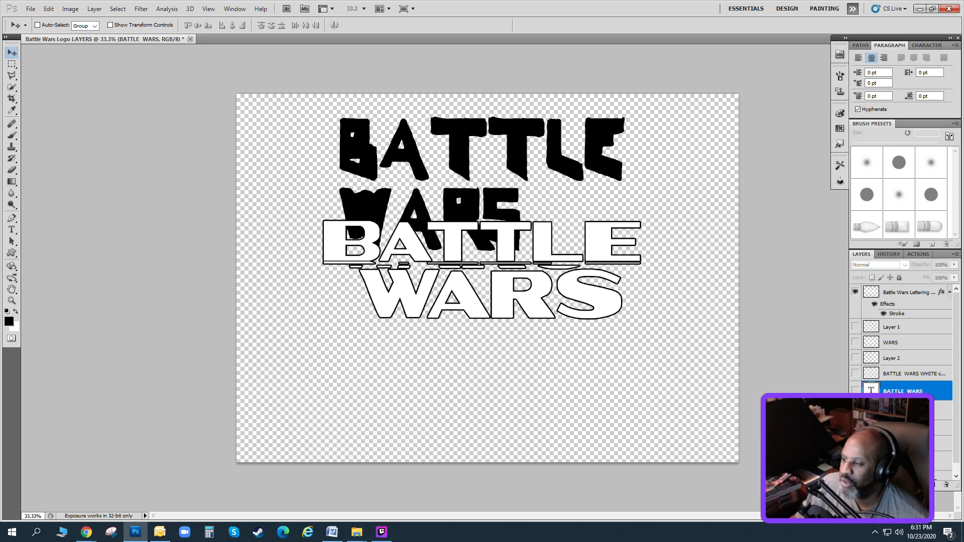
{"action": "left_click_drag", "start_coordinate": [899, 391], "coordinate": [899, 470]}
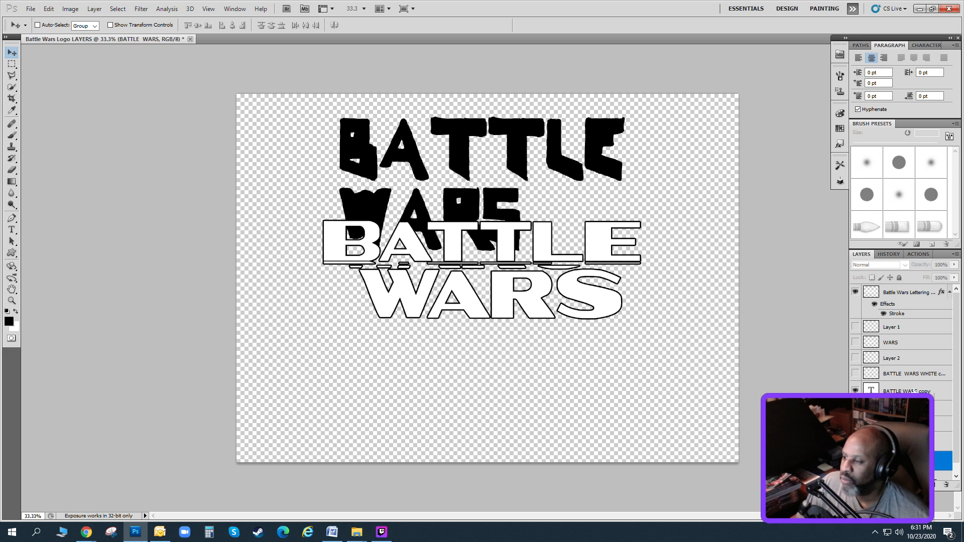
{"action": "left_click", "coordinate": [910, 376]}
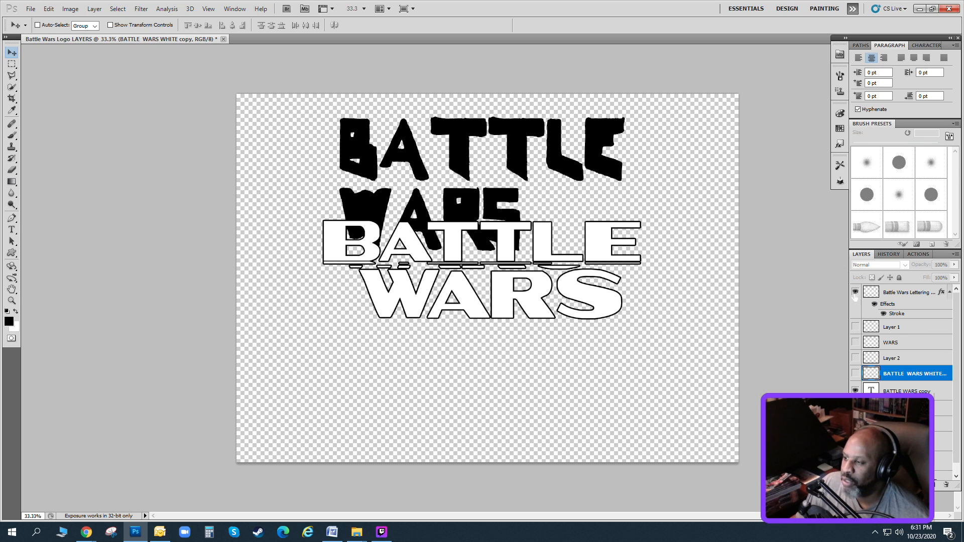
{"action": "left_click", "coordinate": [874, 304]}
{"action": "left_click", "coordinate": [873, 303]}
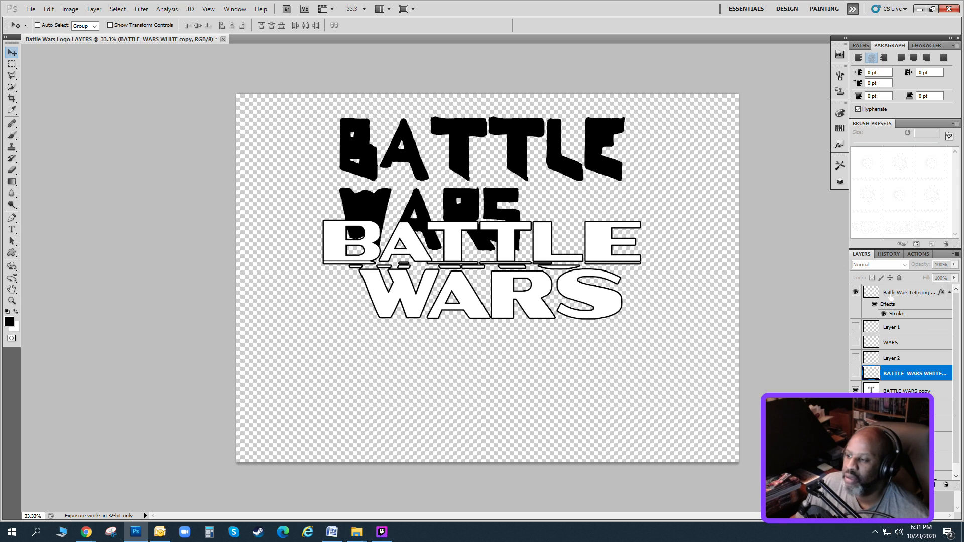
Group Layer 1, WARS, Layer 2 and BATTLE WARS WHITE copy, and move the group below Layer 0.
{"action": "left_click", "coordinate": [895, 332]}
{"action": "left_click", "coordinate": [890, 343], "text": "shift"}
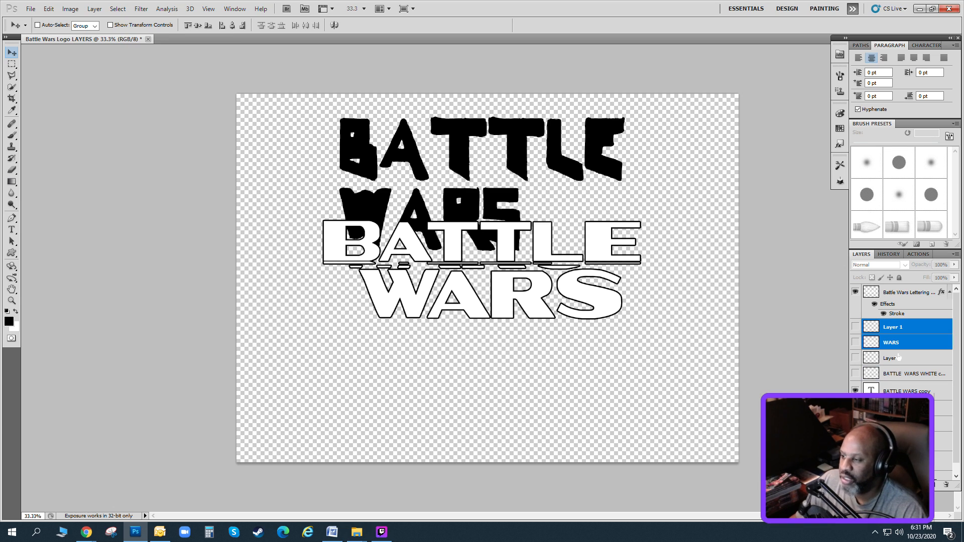
{"action": "left_click", "coordinate": [885, 357], "text": "shift"}
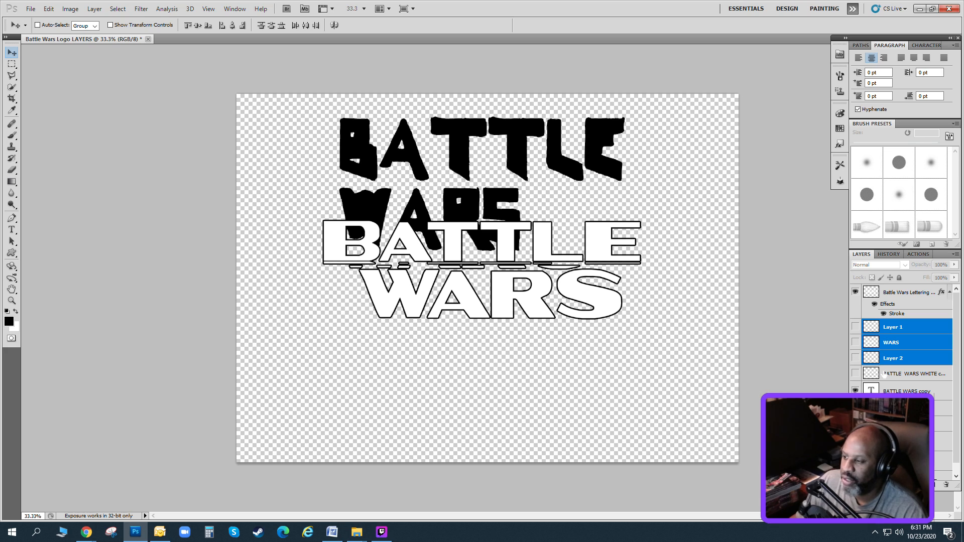
{"action": "left_click", "coordinate": [894, 374], "text": "shift"}
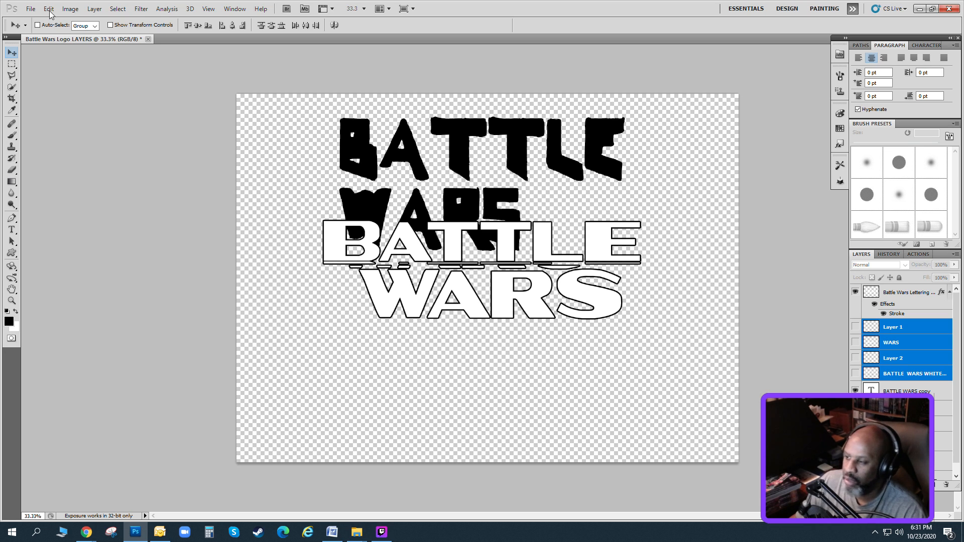
{"action": "left_click", "coordinate": [95, 9]}
{"action": "left_click", "coordinate": [145, 209]}
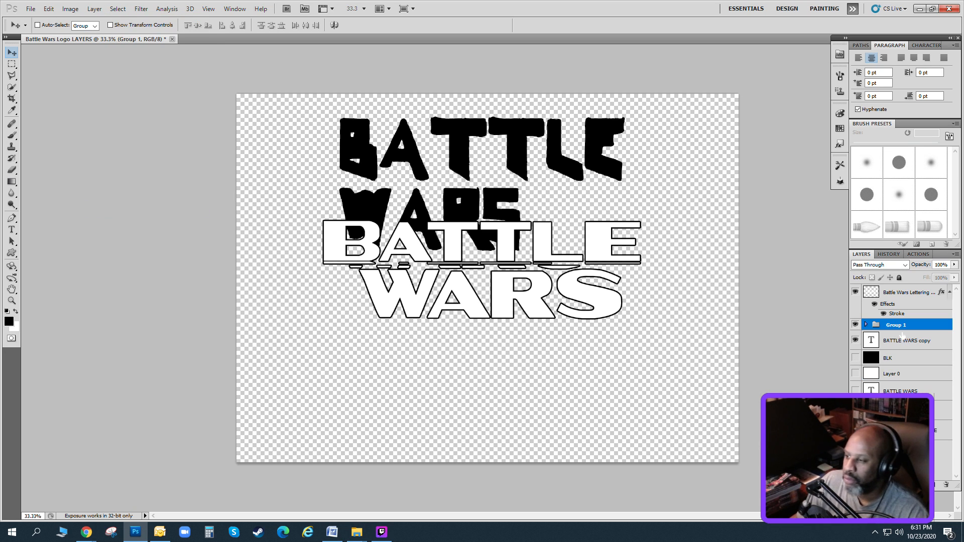
{"action": "left_click_drag", "start_coordinate": [889, 325], "coordinate": [896, 381]}
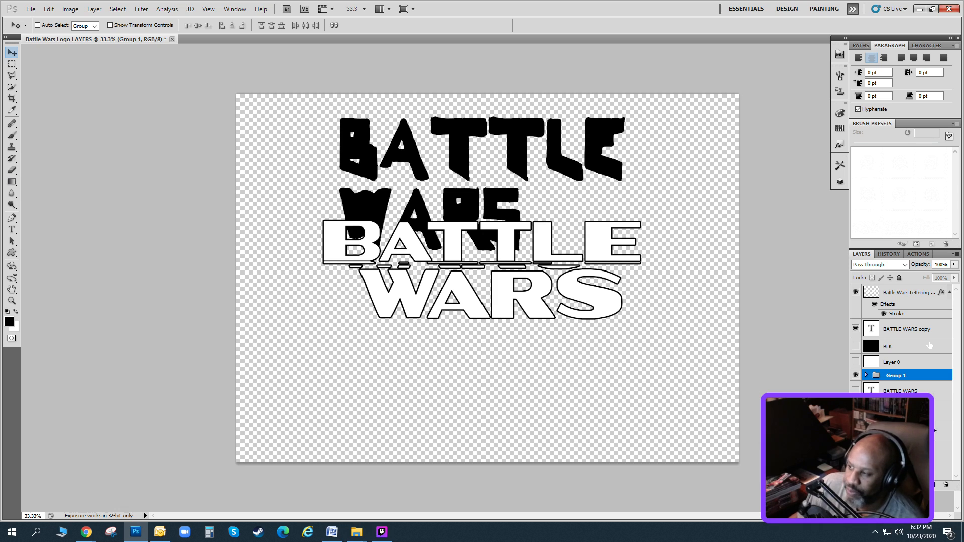
Duplicate the BATTLE WARS copy text layer, move the older copy below Layer 0, and select the new duplicate.
{"action": "left_click", "coordinate": [904, 336]}
{"action": "left_click", "coordinate": [854, 328]}
{"action": "left_click", "coordinate": [855, 328]}
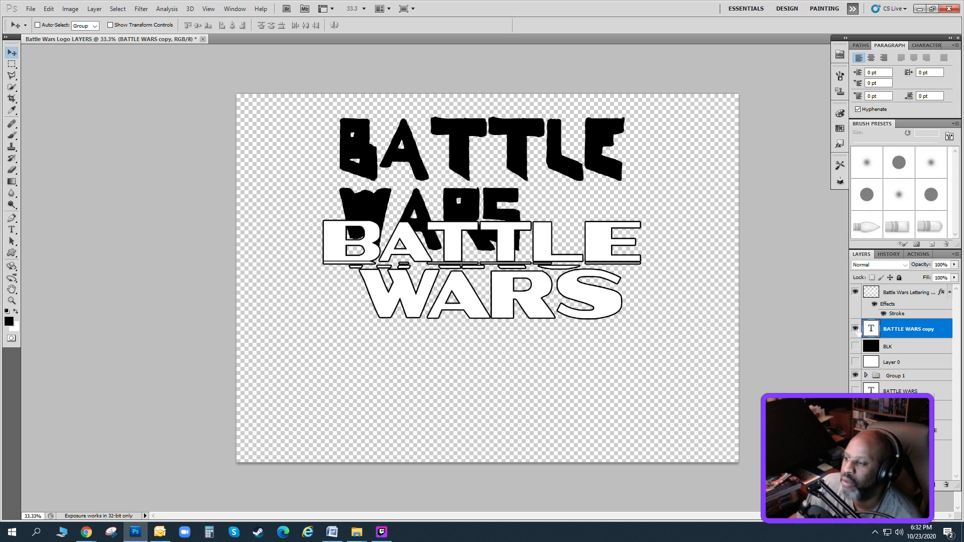
{"action": "left_click", "coordinate": [93, 8]}
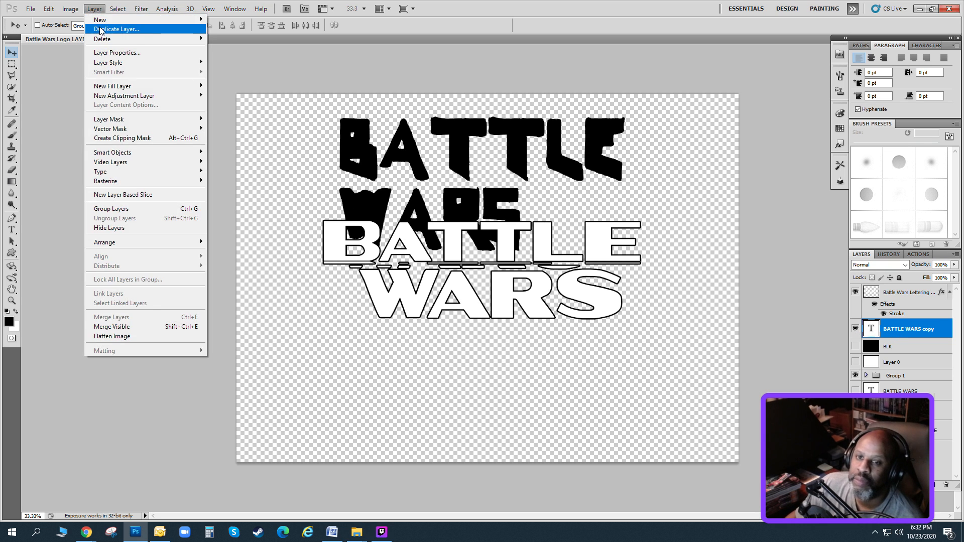
{"action": "left_click", "coordinate": [110, 28]}
{"action": "left_click", "coordinate": [569, 165]}
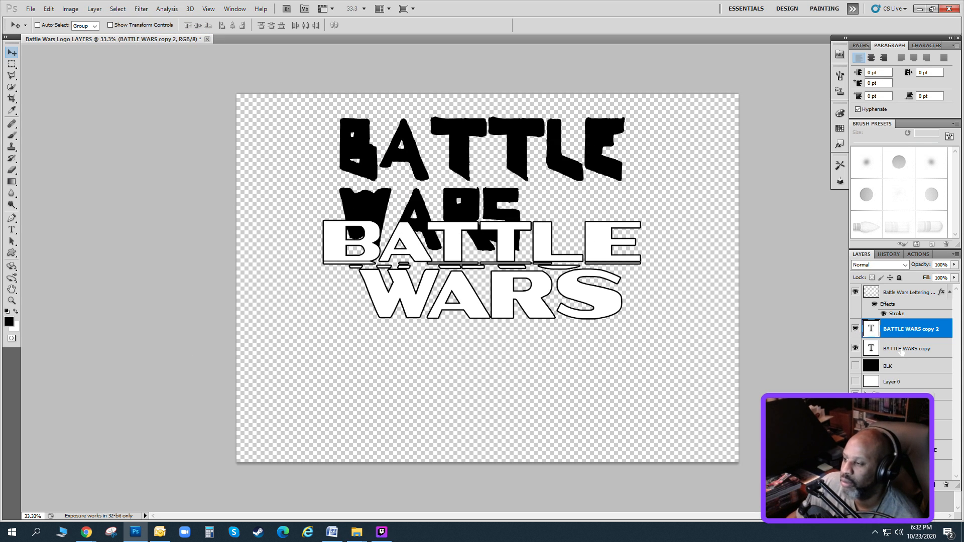
{"action": "left_click_drag", "start_coordinate": [902, 352], "coordinate": [906, 378]}
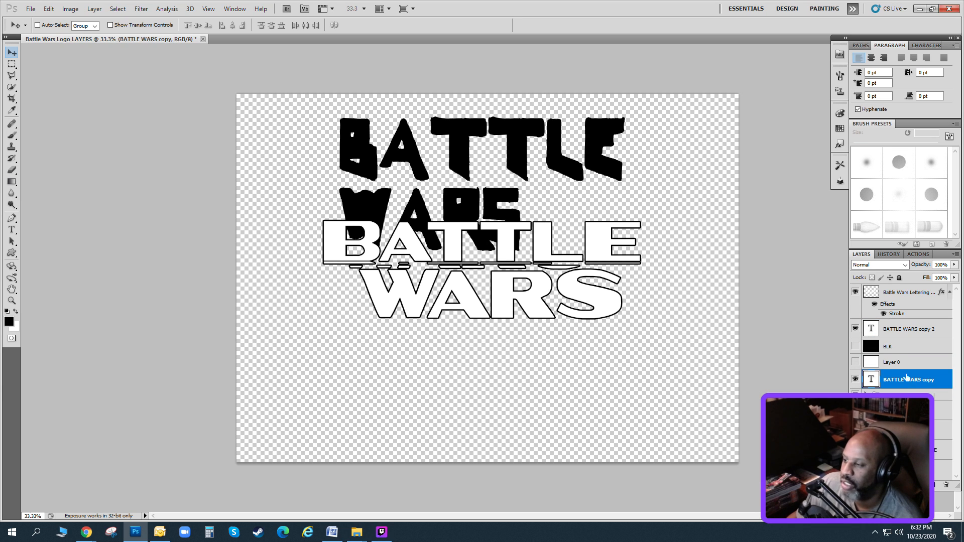
{"action": "left_click", "coordinate": [896, 330]}
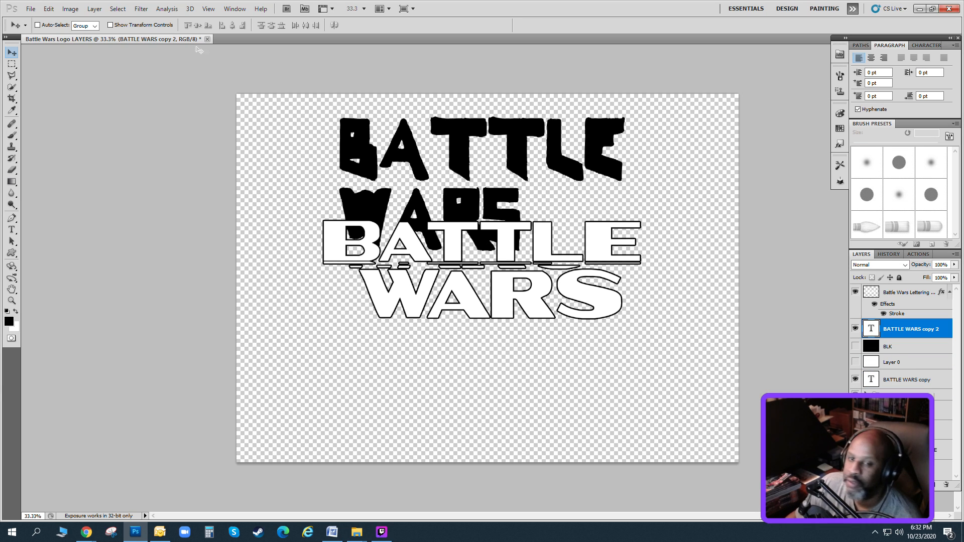
{"action": "left_click", "coordinate": [94, 9]}
{"action": "mouse_move", "coordinate": [140, 182]}
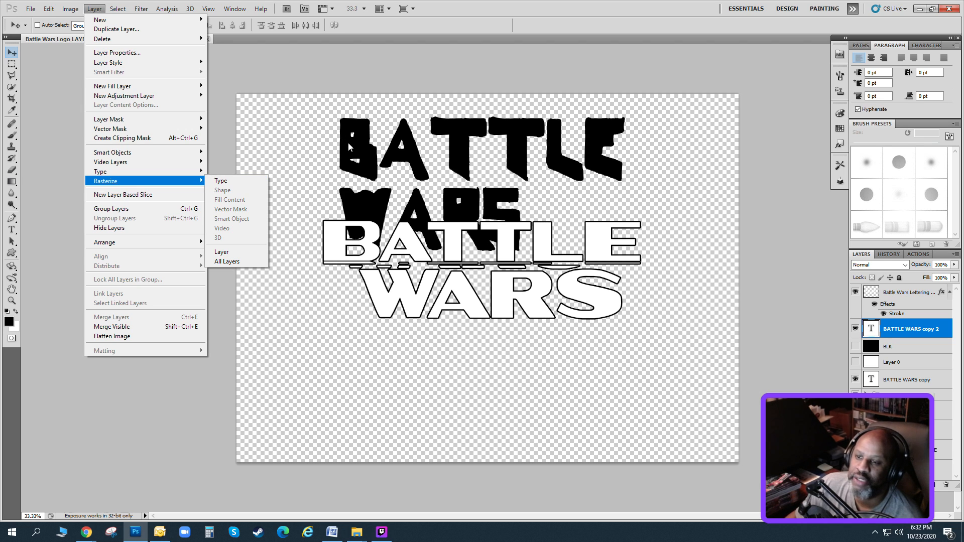
{"action": "left_click", "coordinate": [337, 223]}
{"action": "left_click", "coordinate": [12, 229]}
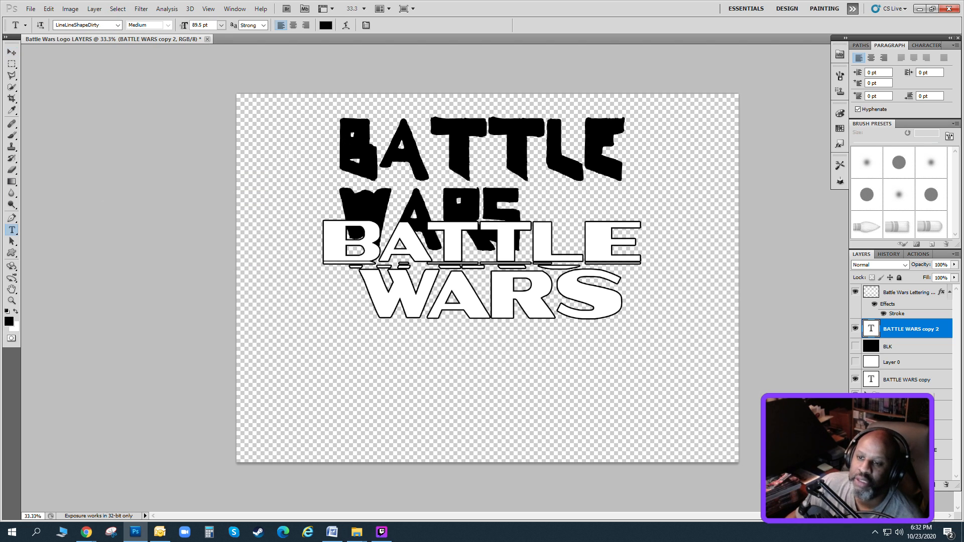
{"action": "left_click_drag", "start_coordinate": [411, 149], "coordinate": [455, 150]}
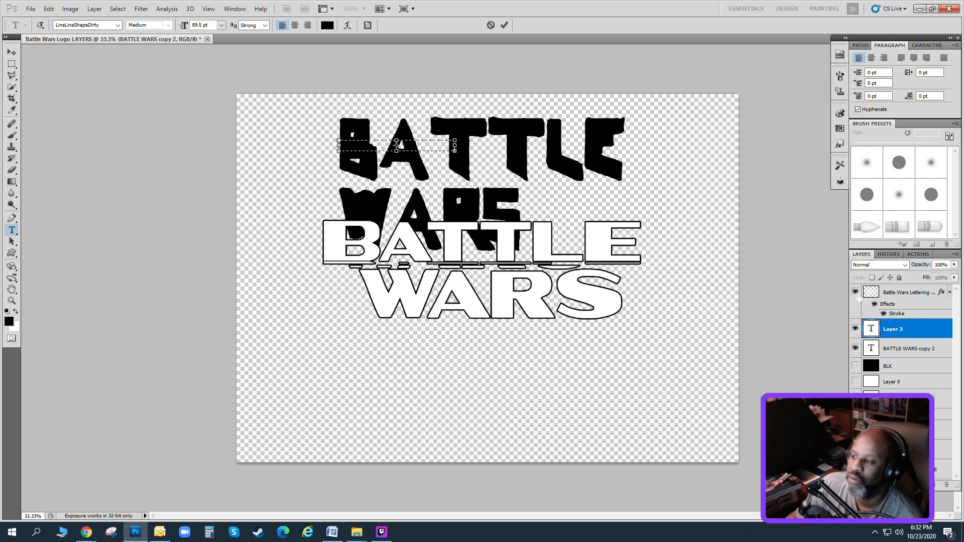
{"action": "left_click", "coordinate": [855, 329]}
{"action": "left_click", "coordinate": [904, 349]}
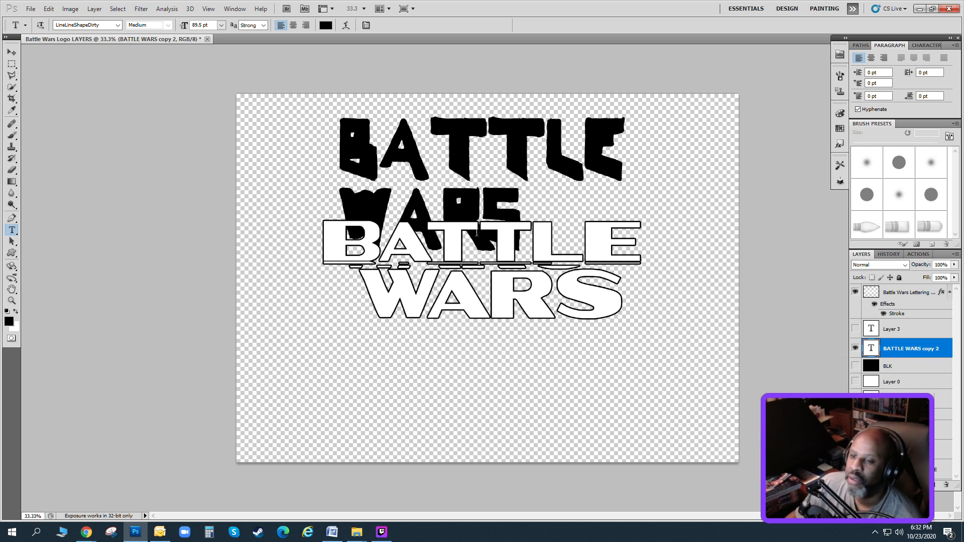
{"action": "left_click_drag", "start_coordinate": [345, 143], "coordinate": [625, 151]}
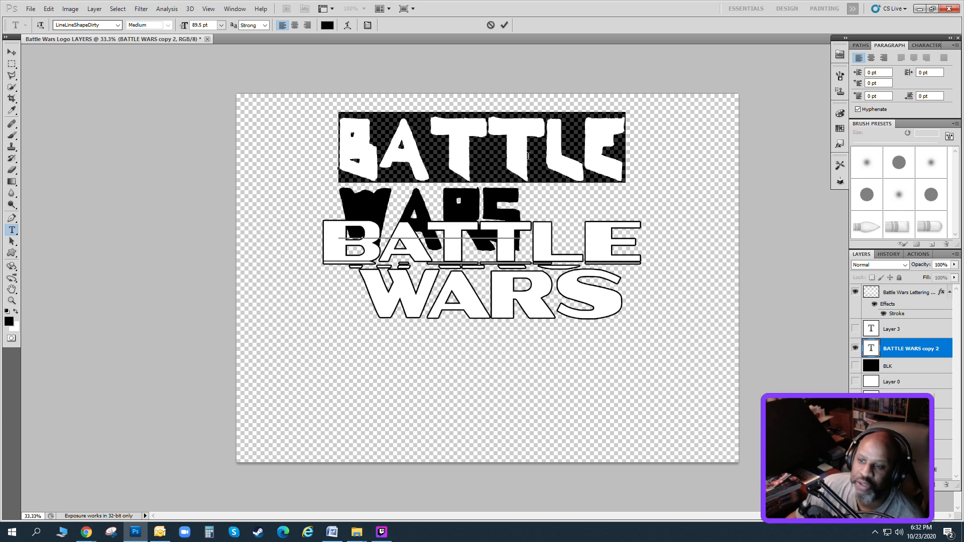
{"action": "left_click", "coordinate": [586, 151]}
{"action": "left_click", "coordinate": [11, 52]}
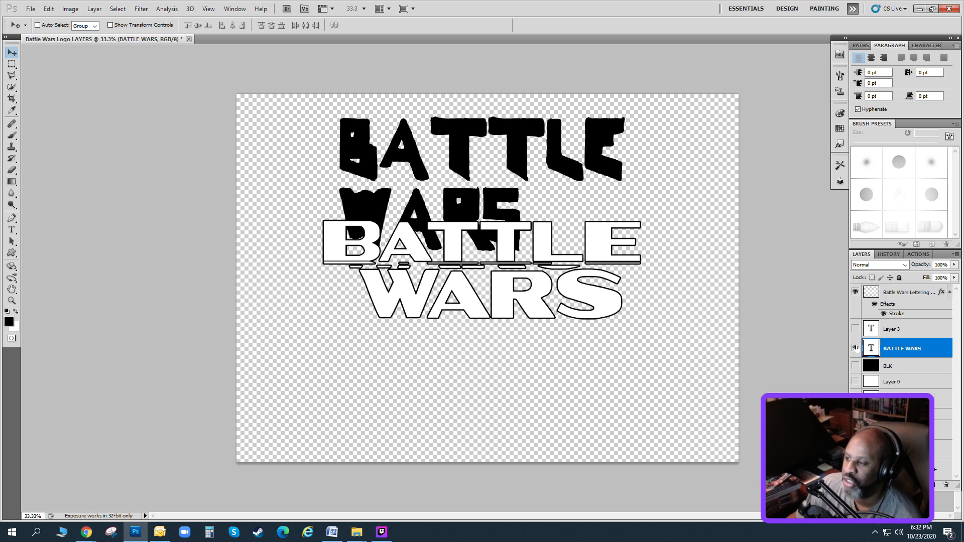
{"action": "left_click_drag", "start_coordinate": [920, 324], "coordinate": [946, 484]}
Save the document as the layered Photoshop file "Battle Wars Logo LAYERS" in the Loose Images folder.
{"action": "left_click", "coordinate": [31, 9]}
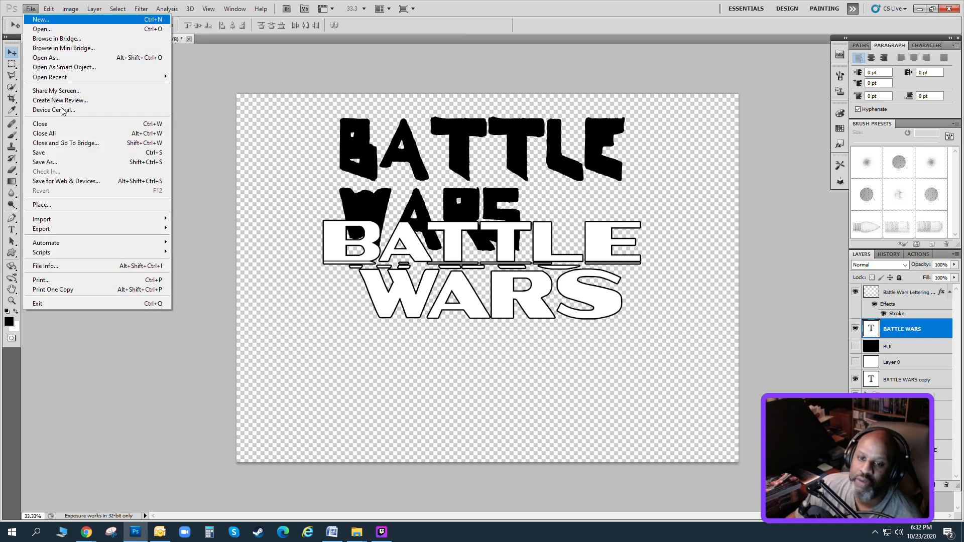
{"action": "left_click", "coordinate": [55, 162]}
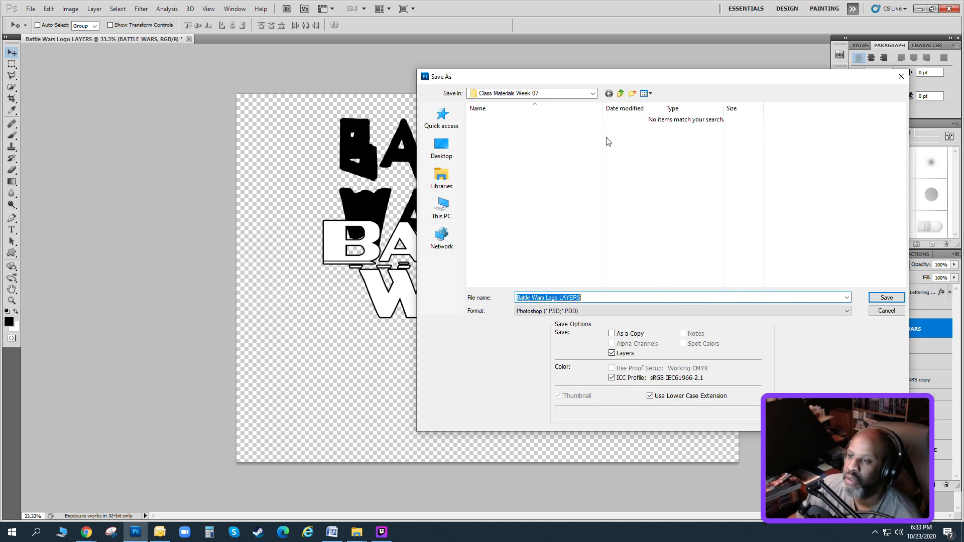
{"action": "left_click", "coordinate": [621, 93]}
{"action": "double_click", "coordinate": [500, 132]}
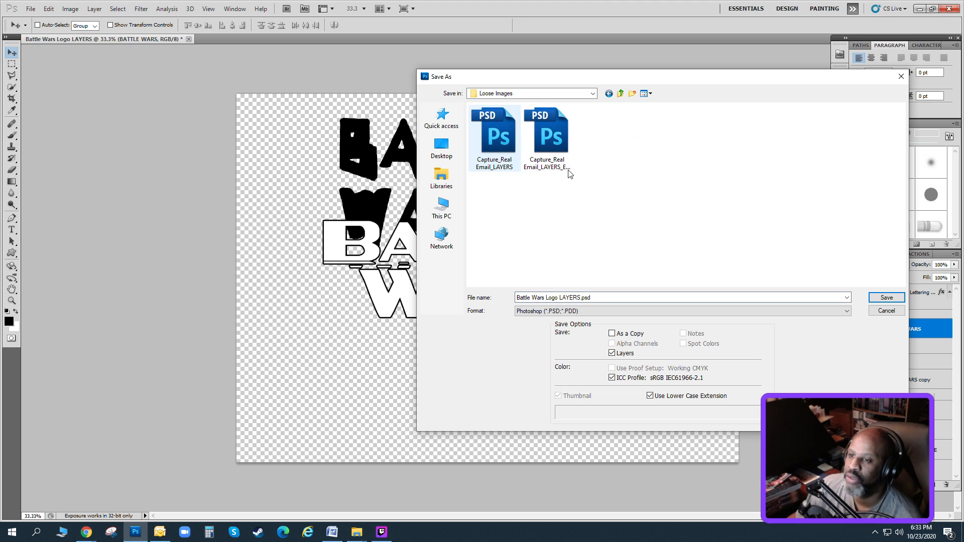
{"action": "left_click", "coordinate": [882, 299]}
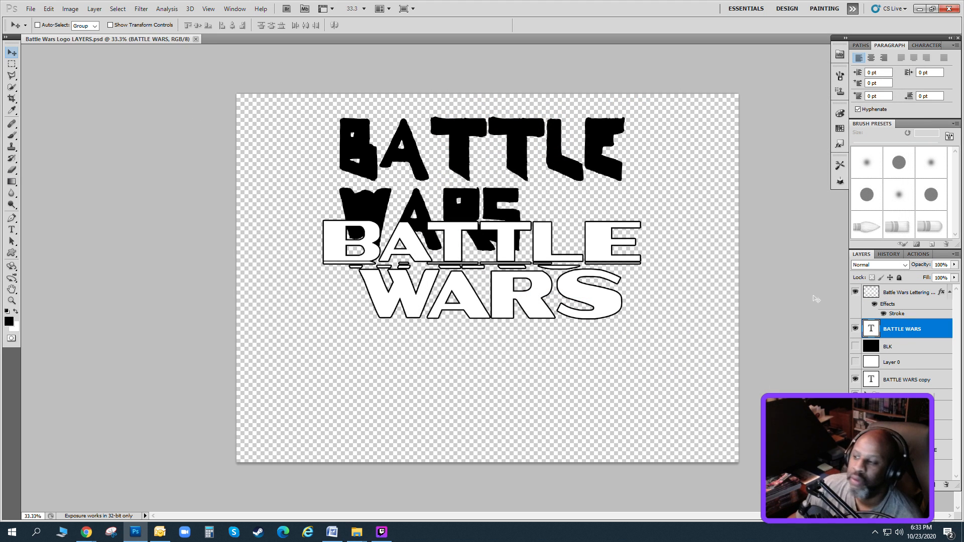
Duplicate the BATTLE WARS text layer as BATTLE WARS copy 2 and move the duplicate down near the end of the layer stack.
{"action": "left_click", "coordinate": [91, 11]}
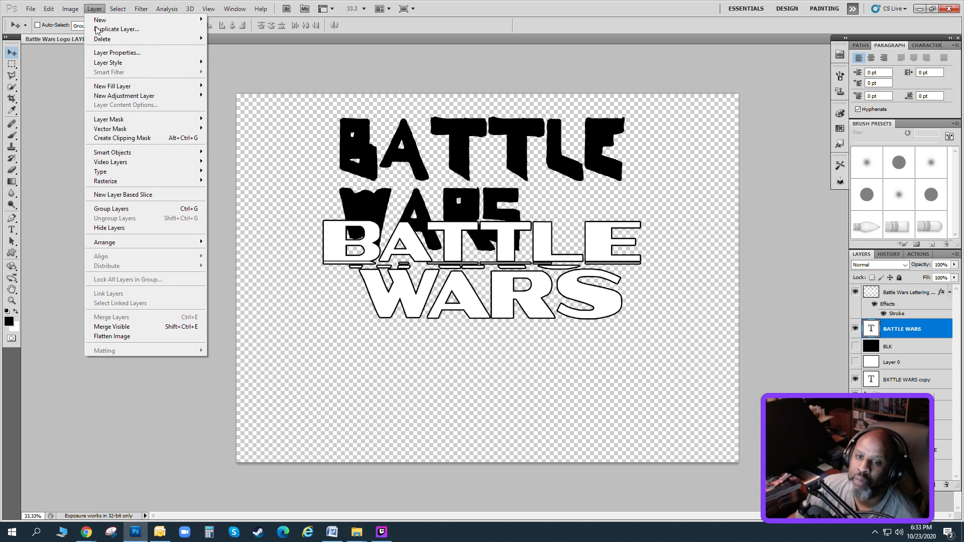
{"action": "left_click", "coordinate": [118, 30]}
{"action": "left_click", "coordinate": [582, 164]}
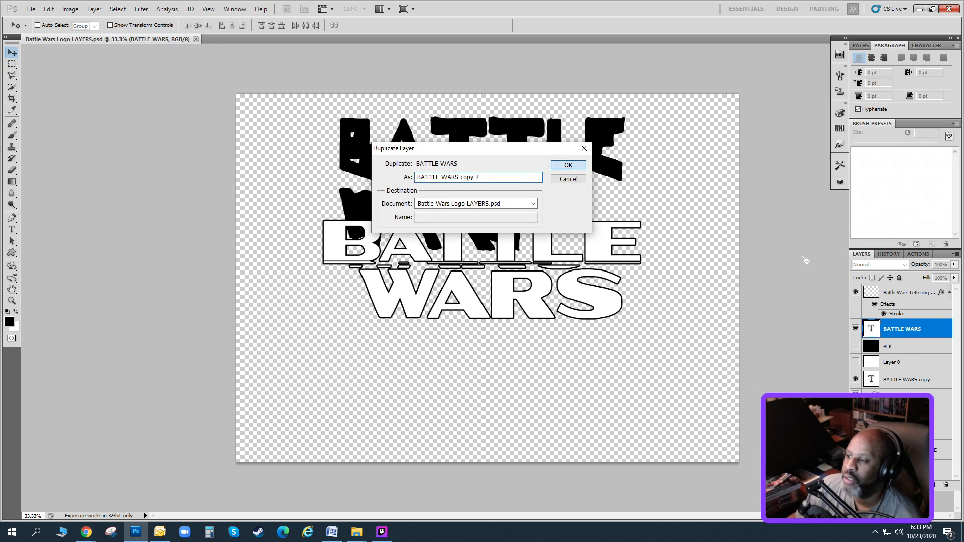
{"action": "left_click_drag", "start_coordinate": [903, 395], "coordinate": [903, 472]}
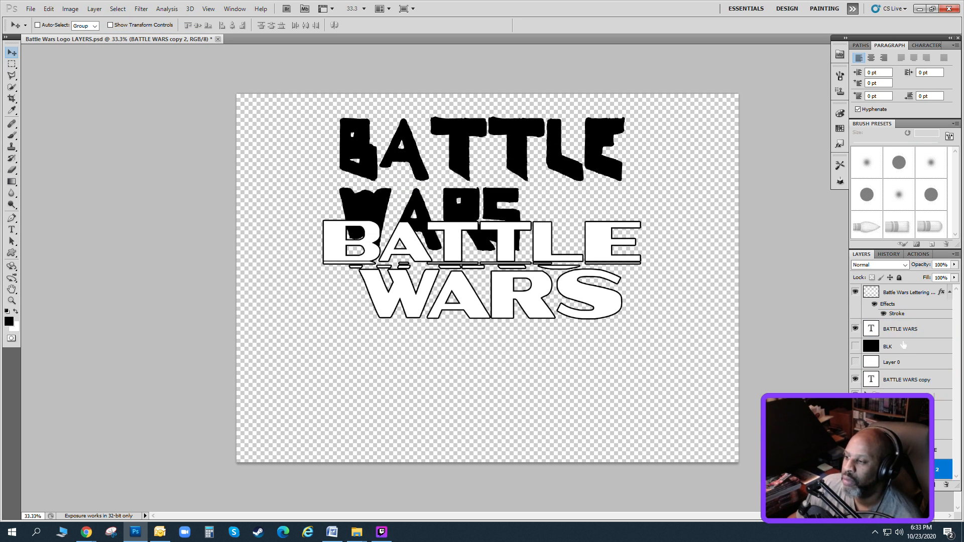
Rasterize the type of the original BATTLE WARS text layer just under the outlined lettering layer.
{"action": "left_click", "coordinate": [898, 333]}
{"action": "left_click", "coordinate": [95, 9]}
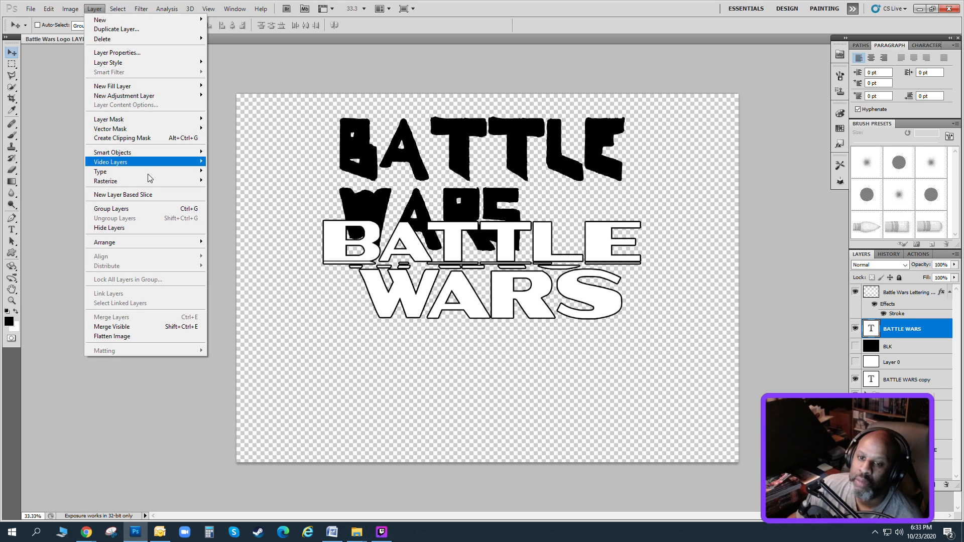
{"action": "mouse_move", "coordinate": [151, 186]}
{"action": "left_click", "coordinate": [221, 181]}
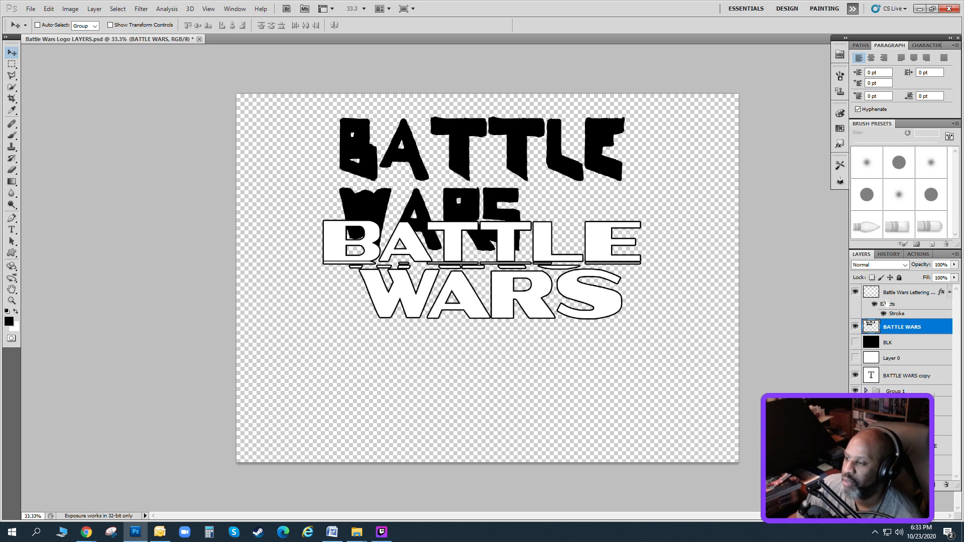
Hide the BATTLE WARS copy text layer, move it below Group 1, and select the rasterized BATTLE WARS layer.
{"action": "left_click", "coordinate": [856, 376]}
{"action": "left_click_drag", "start_coordinate": [909, 383], "coordinate": [901, 399]}
{"action": "left_click", "coordinate": [894, 327]}
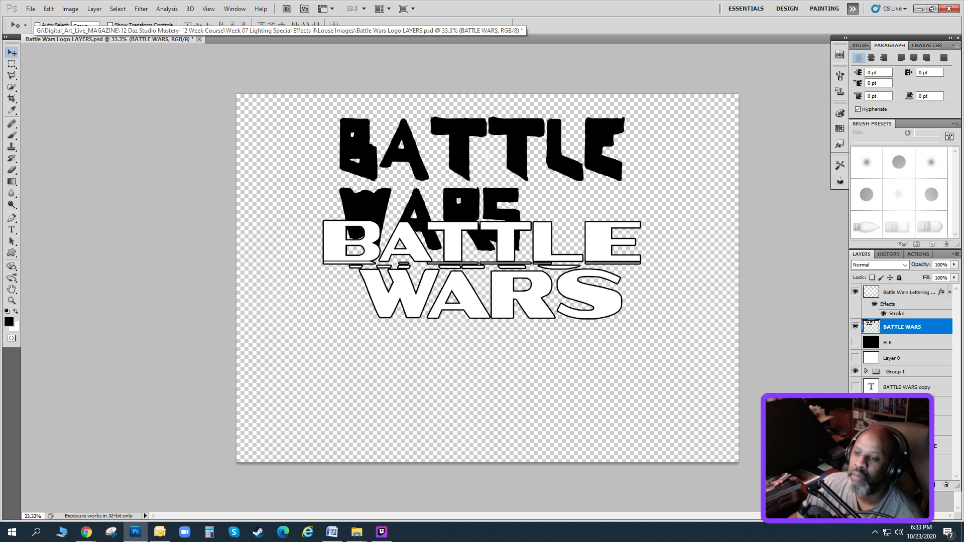
Move the outlined lettering up slightly and place the rasterized jagged BATTLE WARS text in the empty area beneath it.
{"action": "left_click", "coordinate": [898, 300]}
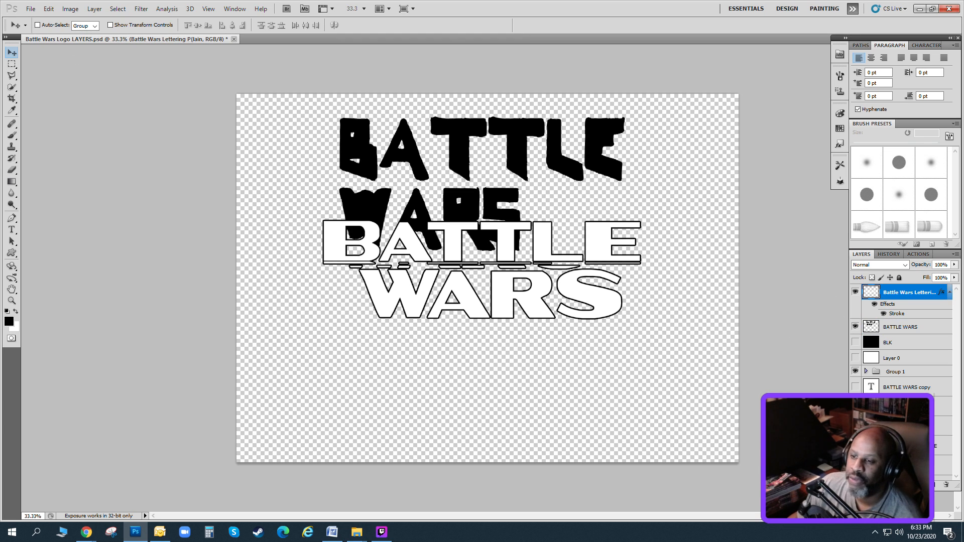
{"action": "left_click_drag", "start_coordinate": [524, 310], "coordinate": [514, 259]}
{"action": "left_click", "coordinate": [891, 329]}
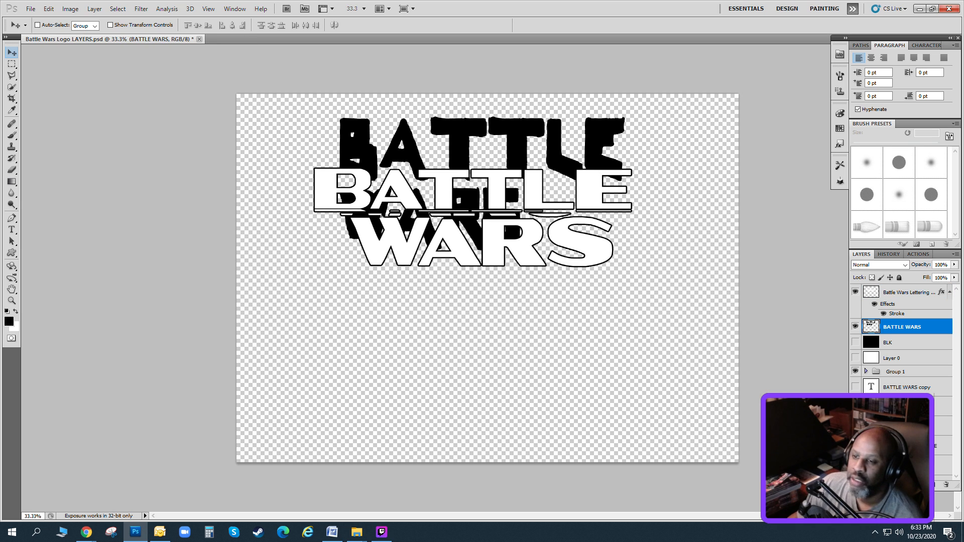
{"action": "left_click_drag", "start_coordinate": [731, 252], "coordinate": [741, 423]}
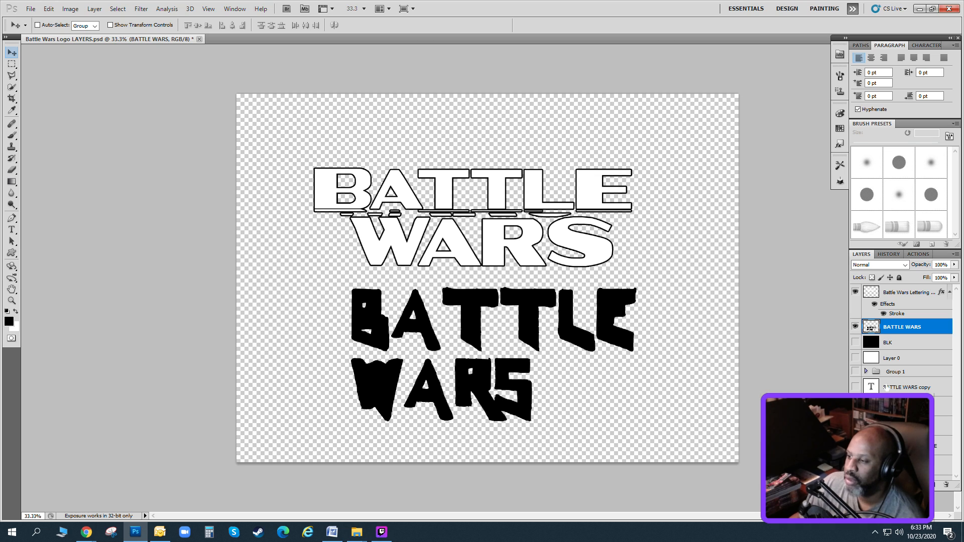
Select the jagged B of BATTLE with a rectangular marquee and cut it to its own new layer.
{"action": "left_click", "coordinate": [12, 64]}
{"action": "left_click_drag", "start_coordinate": [358, 307], "coordinate": [391, 352]}
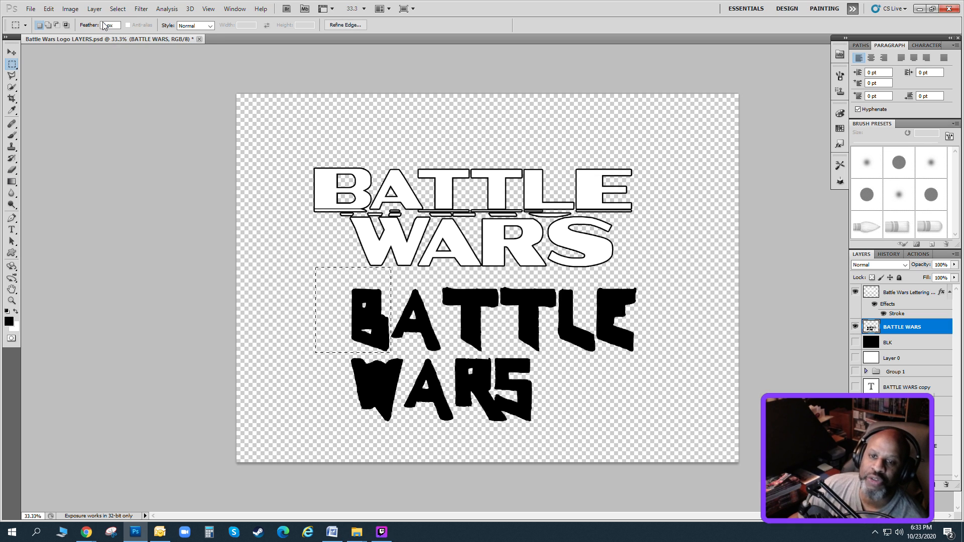
{"action": "left_click", "coordinate": [94, 8]}
{"action": "mouse_move", "coordinate": [191, 19]}
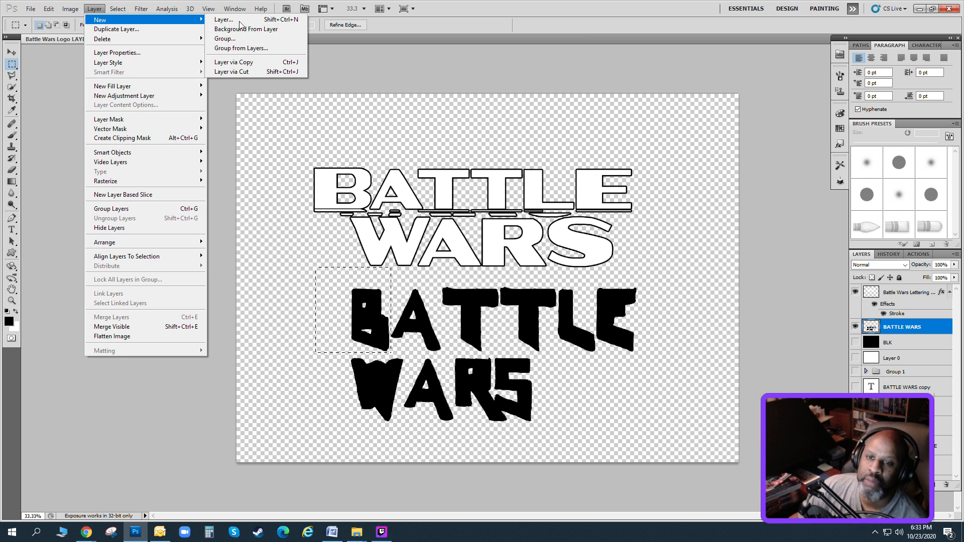
{"action": "left_click", "coordinate": [256, 74]}
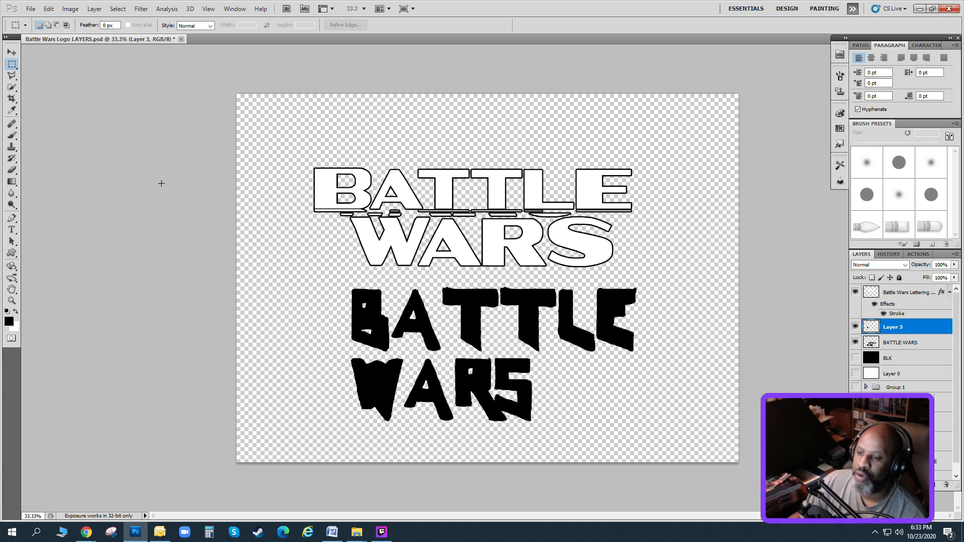
Place the jagged B behind the outlined B, rotate it to -41.72° and stretch its width to 150.46% with Free Transform.
{"action": "left_click", "coordinate": [11, 52]}
{"action": "left_click_drag", "start_coordinate": [358, 321], "coordinate": [319, 196]}
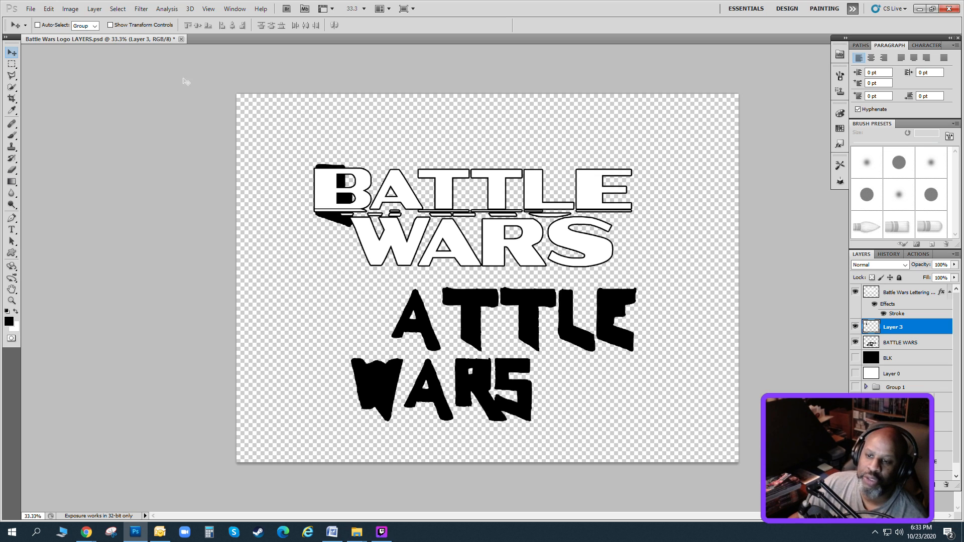
{"action": "left_click", "coordinate": [49, 10]}
{"action": "left_click", "coordinate": [99, 196]}
{"action": "left_click_drag", "start_coordinate": [309, 160], "coordinate": [374, 165]}
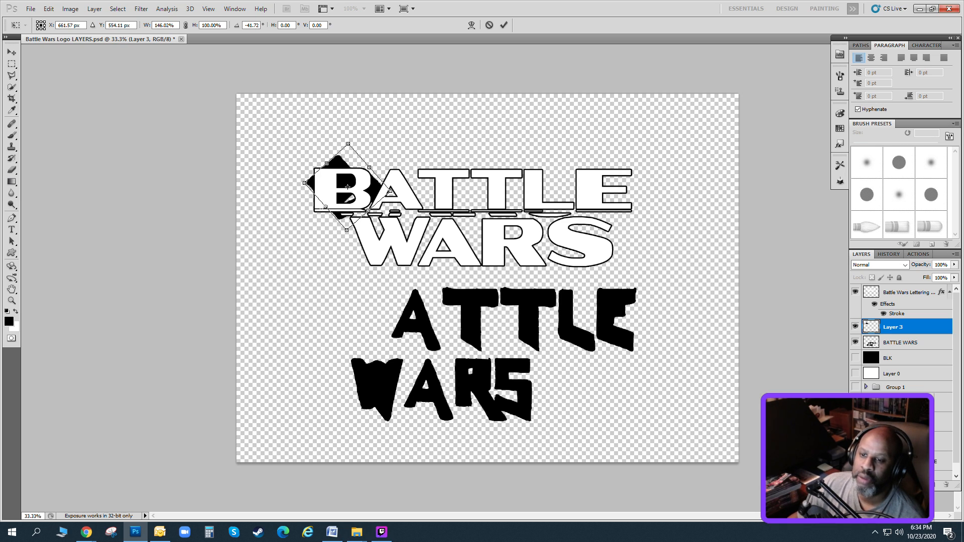
{"action": "left_click_drag", "start_coordinate": [324, 207], "coordinate": [323, 208]}
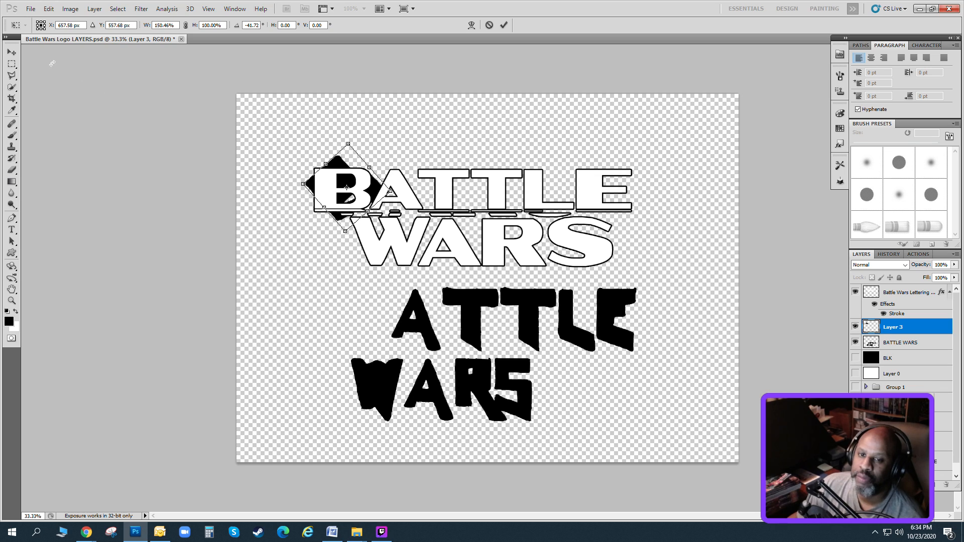
{"action": "left_click", "coordinate": [11, 52]}
{"action": "left_click", "coordinate": [432, 200]}
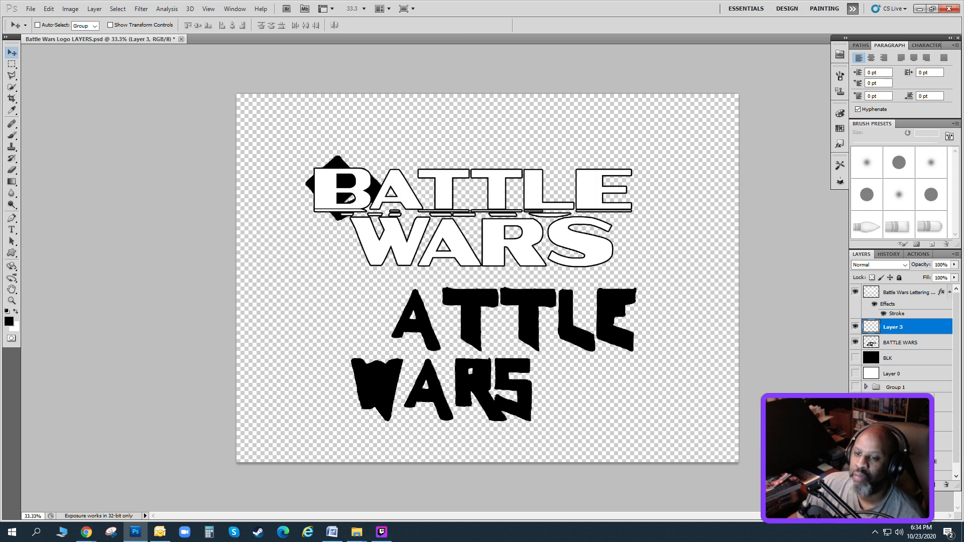
Make the rasterized BATTLE WARS layer active, try a rectangular marquee around the jagged A, and clear the selection.
{"action": "left_click", "coordinate": [904, 343]}
{"action": "left_click", "coordinate": [12, 65]}
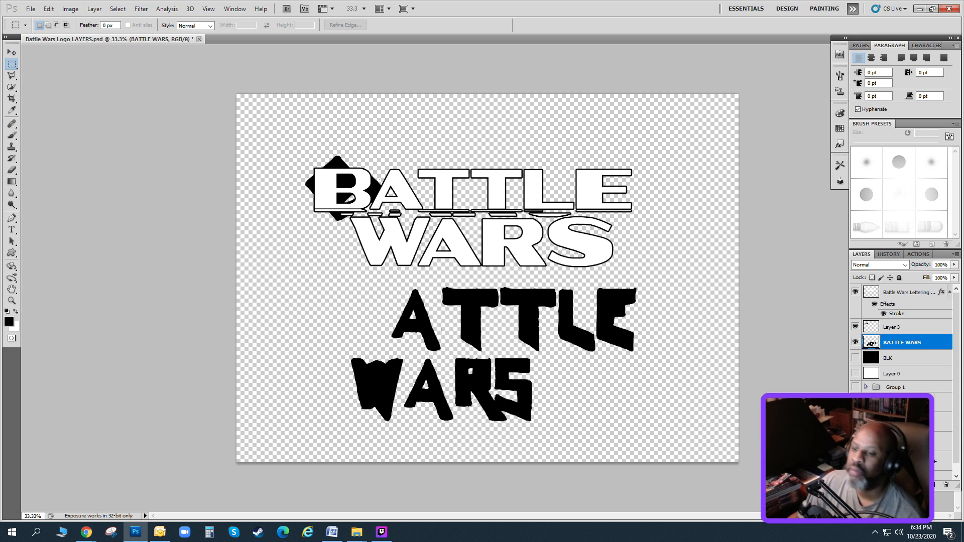
{"action": "left_click_drag", "start_coordinate": [437, 350], "coordinate": [440, 352]}
{"action": "key", "text": "ctrl+d"}
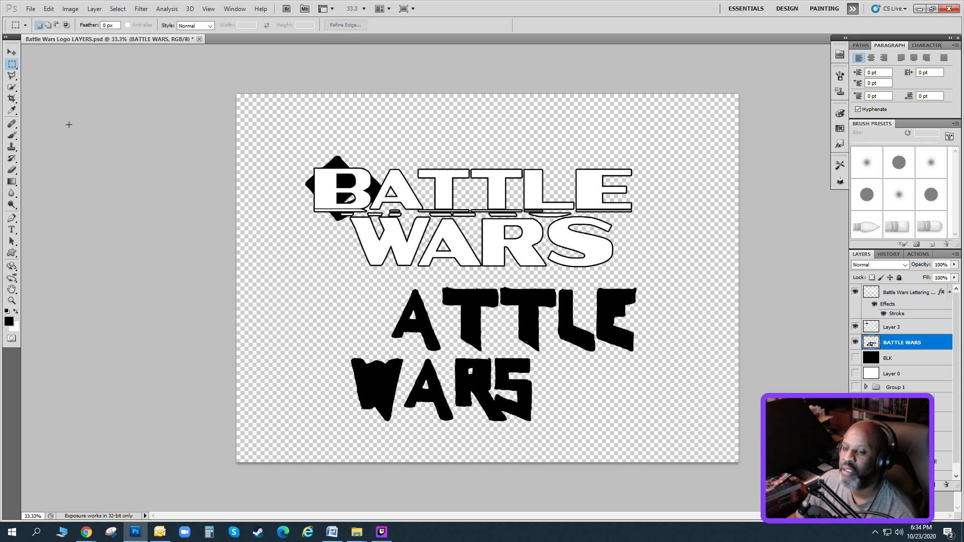
Outline the jagged A of BATTLE with the Polygonal Lasso and cut it to its own new layer.
{"action": "left_click", "coordinate": [11, 75]}
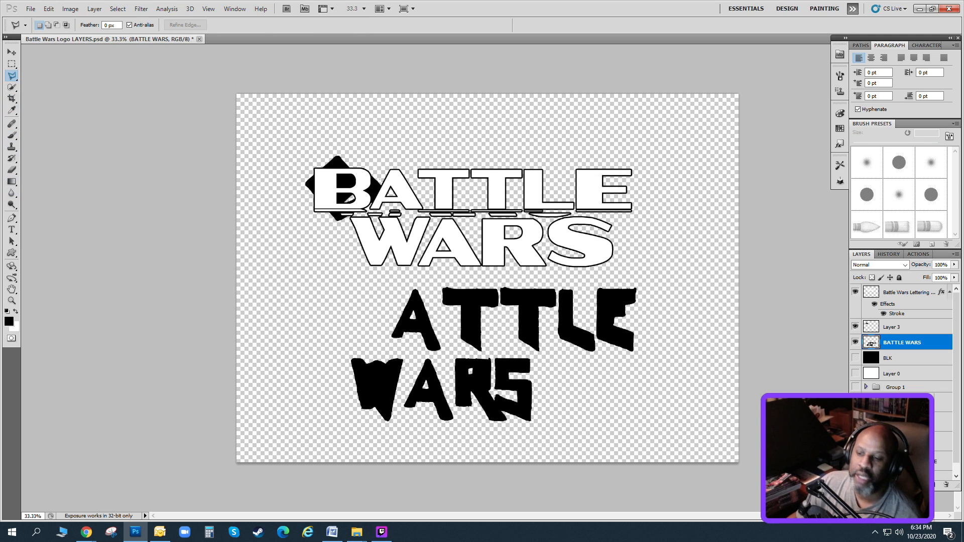
{"action": "left_click", "coordinate": [431, 290]}
{"action": "left_click", "coordinate": [447, 360]}
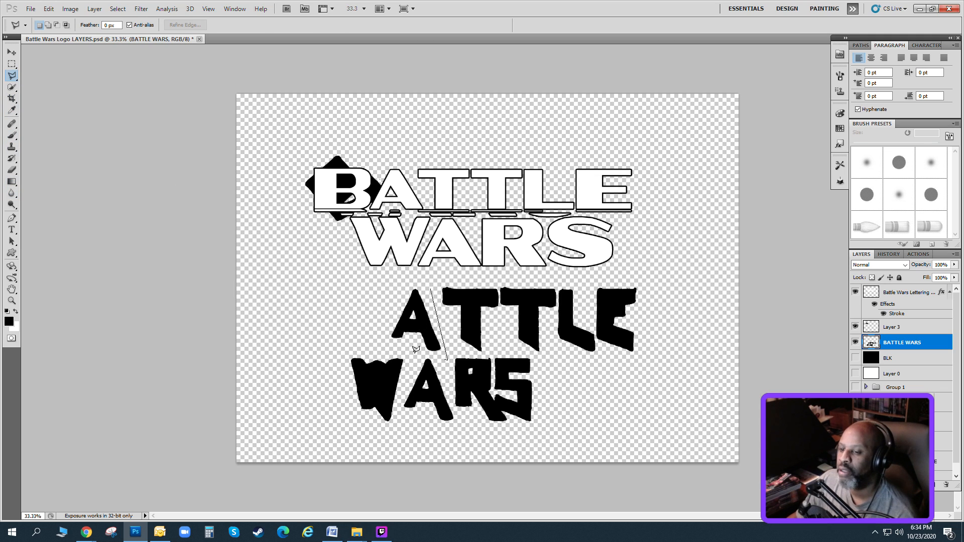
{"action": "left_click", "coordinate": [375, 345]}
{"action": "left_click", "coordinate": [366, 287]}
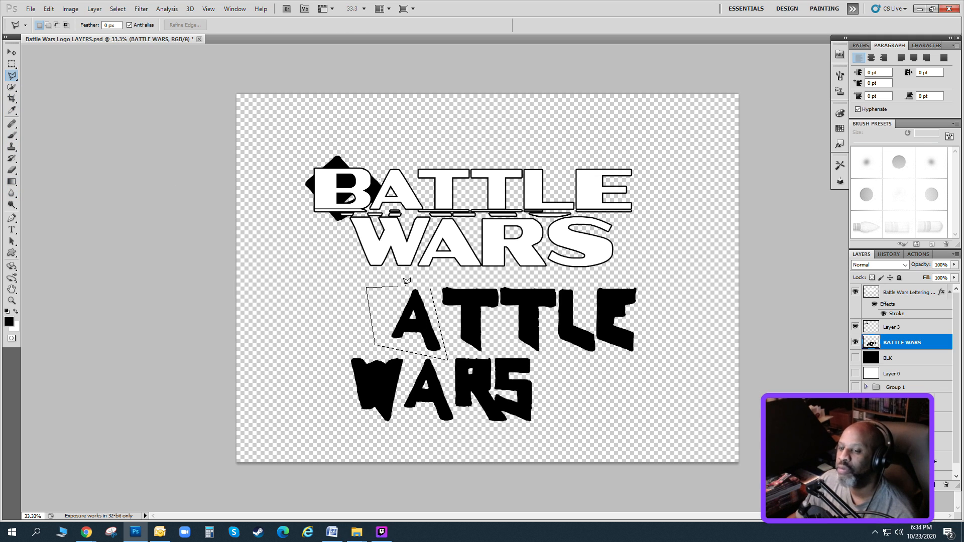
{"action": "left_click", "coordinate": [432, 285]}
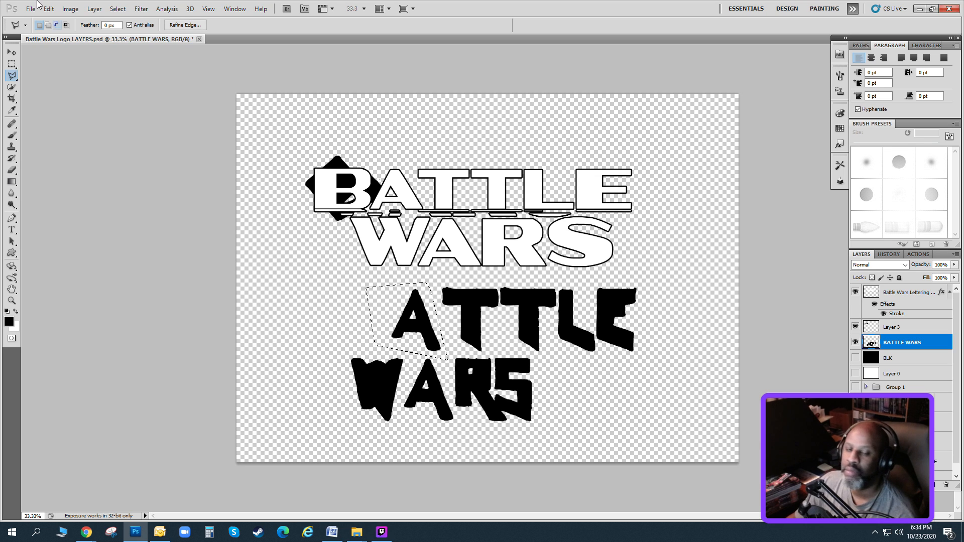
{"action": "left_click", "coordinate": [95, 9]}
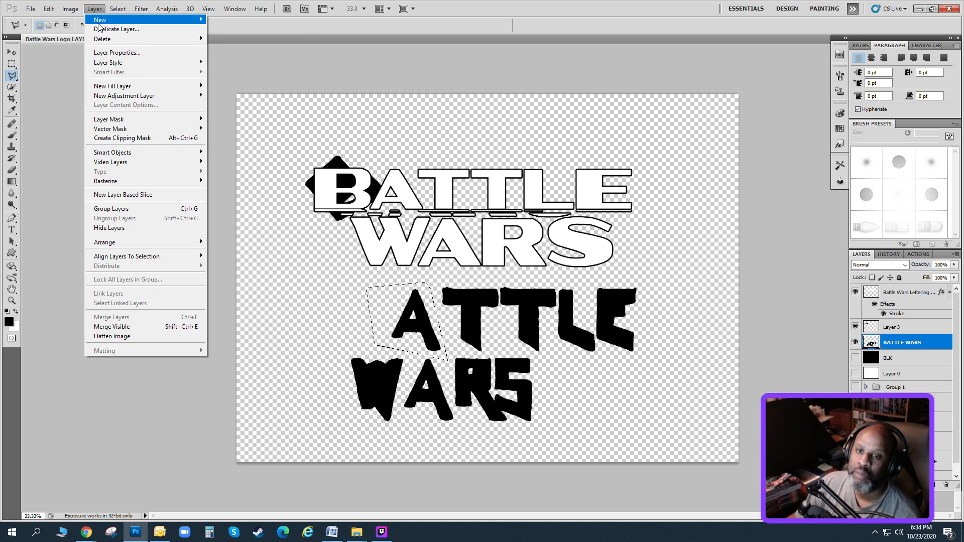
{"action": "mouse_move", "coordinate": [111, 19]}
{"action": "left_click", "coordinate": [231, 72]}
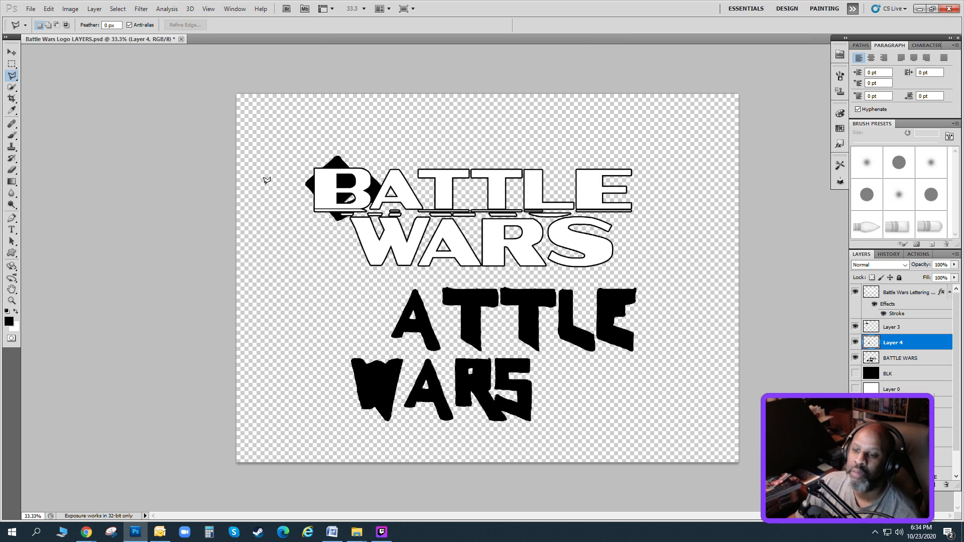
Move the jagged A behind the outlined A of BATTLE and rotate it to -12.98° with Free Transform.
{"action": "left_click", "coordinate": [11, 52]}
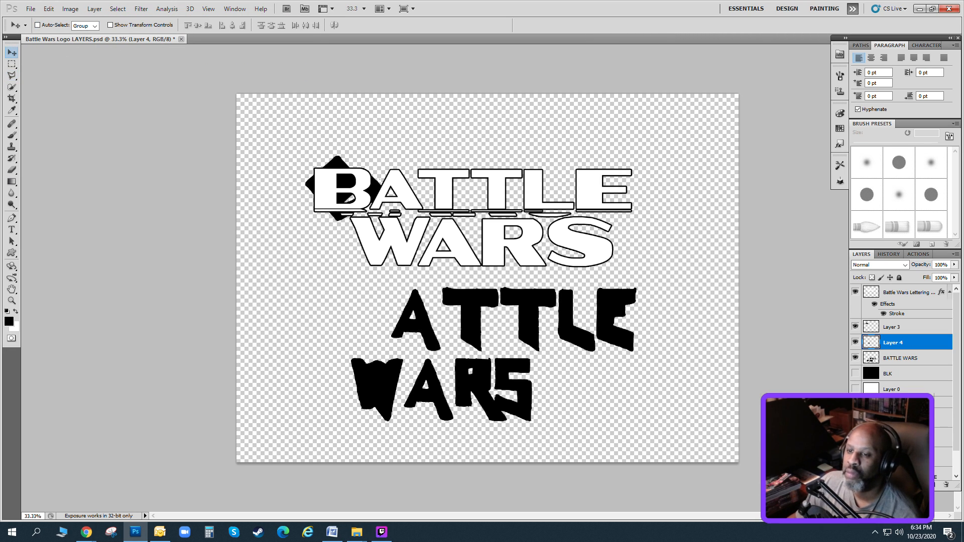
{"action": "left_click_drag", "start_coordinate": [400, 335], "coordinate": [402, 206]}
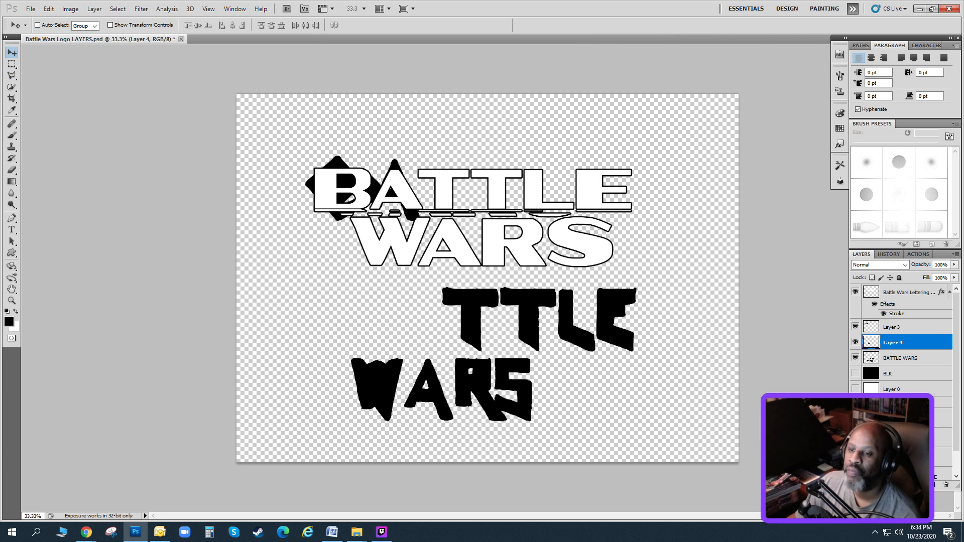
{"action": "left_click", "coordinate": [48, 9]}
{"action": "left_click", "coordinate": [93, 195]}
{"action": "left_click_drag", "start_coordinate": [404, 150], "coordinate": [390, 149]}
{"action": "left_click_drag", "start_coordinate": [394, 197], "coordinate": [398, 194]}
{"action": "left_click_drag", "start_coordinate": [403, 137], "coordinate": [409, 137]}
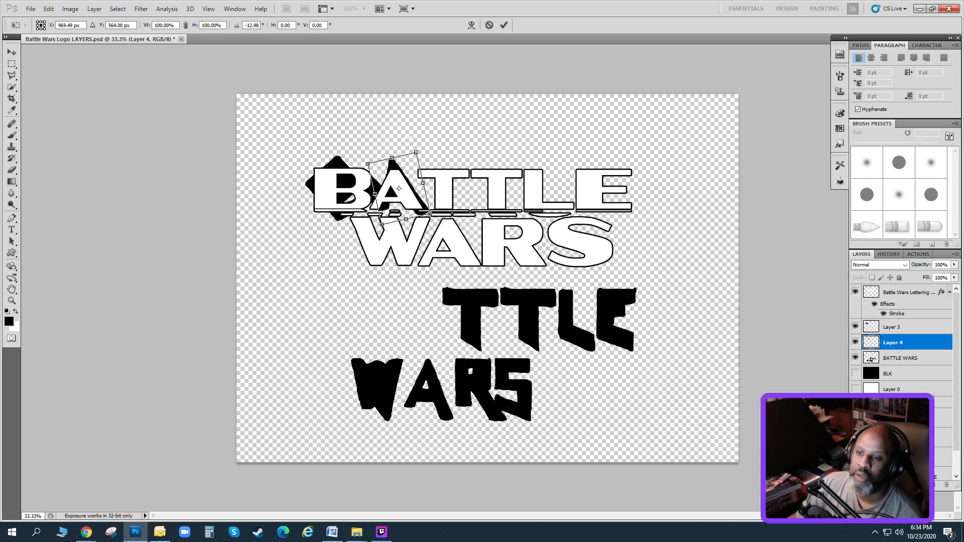
{"action": "left_click", "coordinate": [12, 52]}
{"action": "key", "text": "Return"}
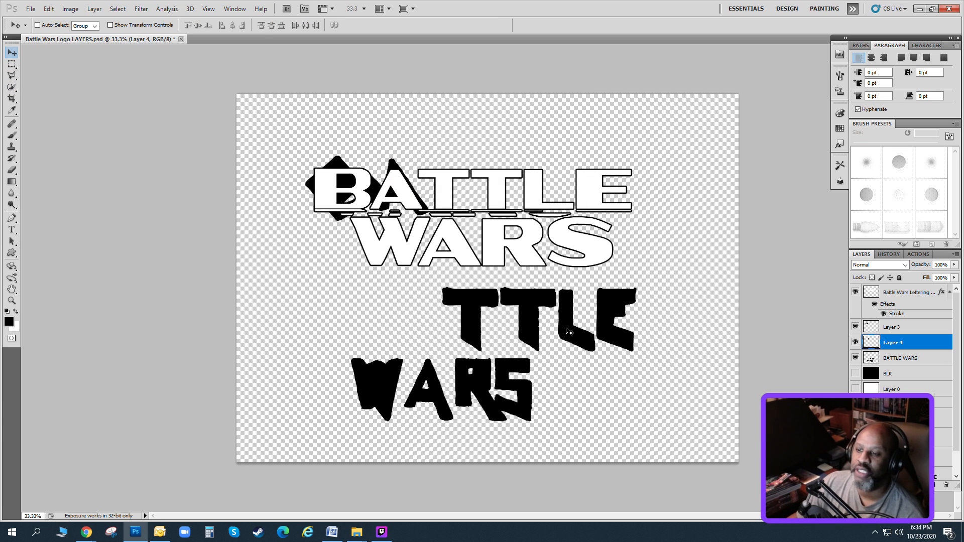
Select both jagged Ts on the BATTLE WARS layer with a rectangular marquee and cut them to their own new layer.
{"action": "left_click", "coordinate": [12, 65]}
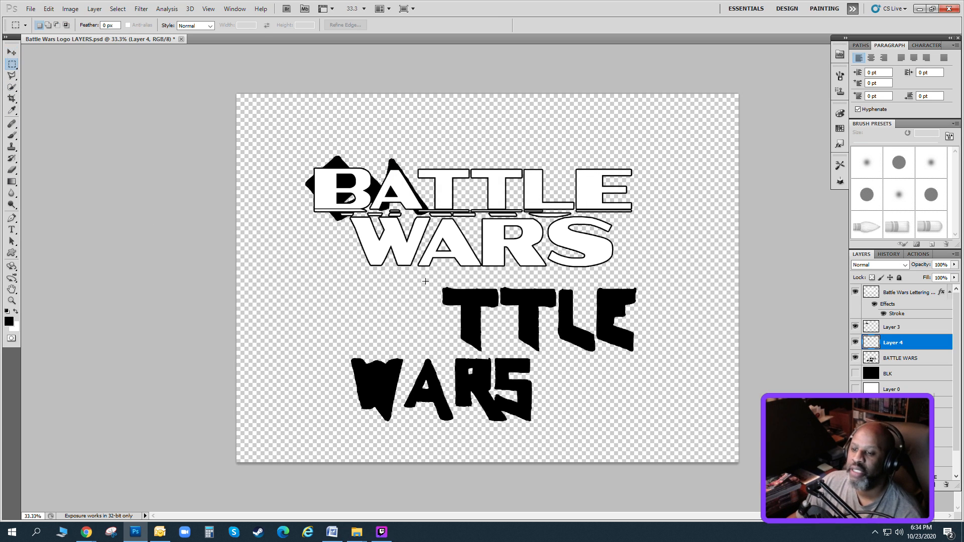
{"action": "left_click_drag", "start_coordinate": [505, 324], "coordinate": [557, 353]}
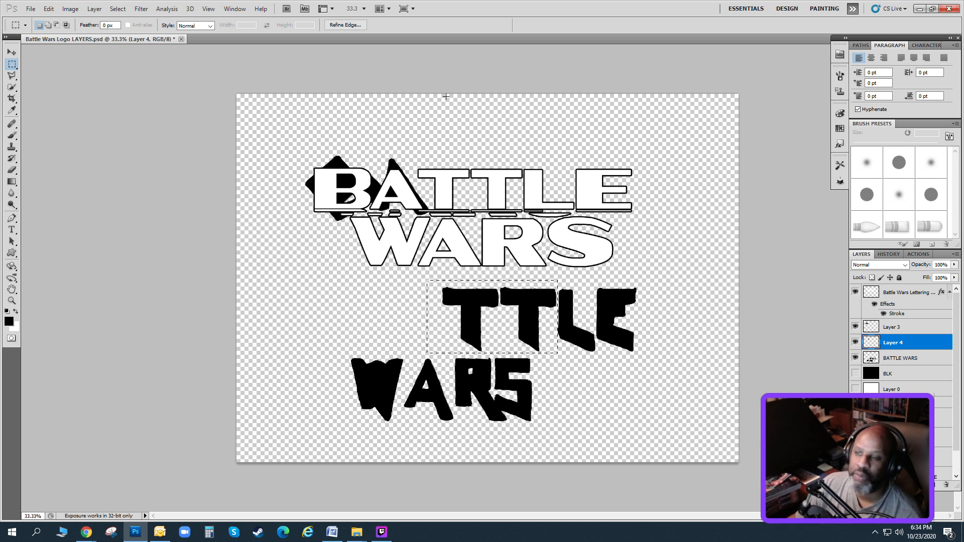
{"action": "left_click", "coordinate": [903, 359]}
{"action": "left_click", "coordinate": [95, 8]}
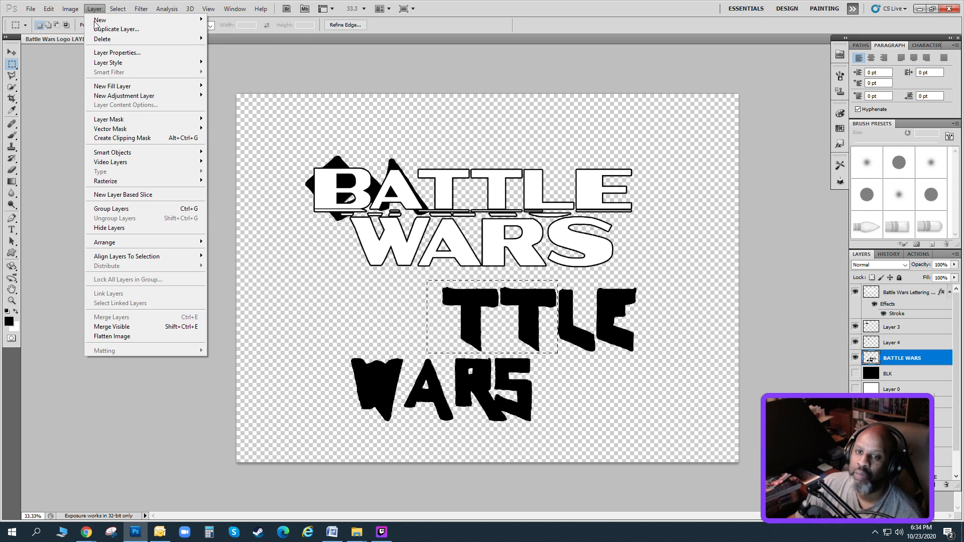
{"action": "mouse_move", "coordinate": [151, 19]}
{"action": "left_click", "coordinate": [233, 71]}
Place the two jagged Ts behind the outlined TT of BATTLE and stretch their width to 112.99% with Free Transform.
{"action": "key", "text": "v"}
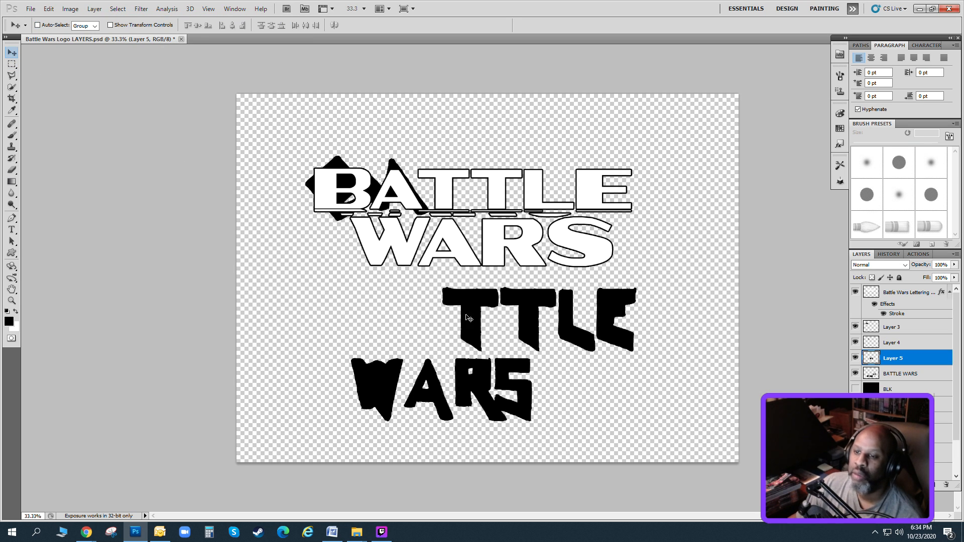
{"action": "left_click_drag", "start_coordinate": [535, 349], "coordinate": [505, 228]}
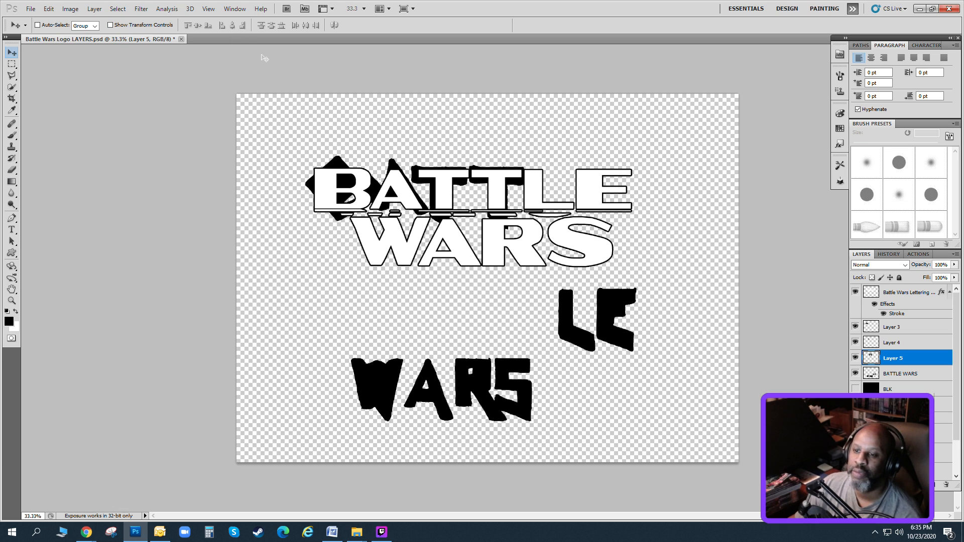
{"action": "left_click_drag", "start_coordinate": [506, 194], "coordinate": [499, 194]}
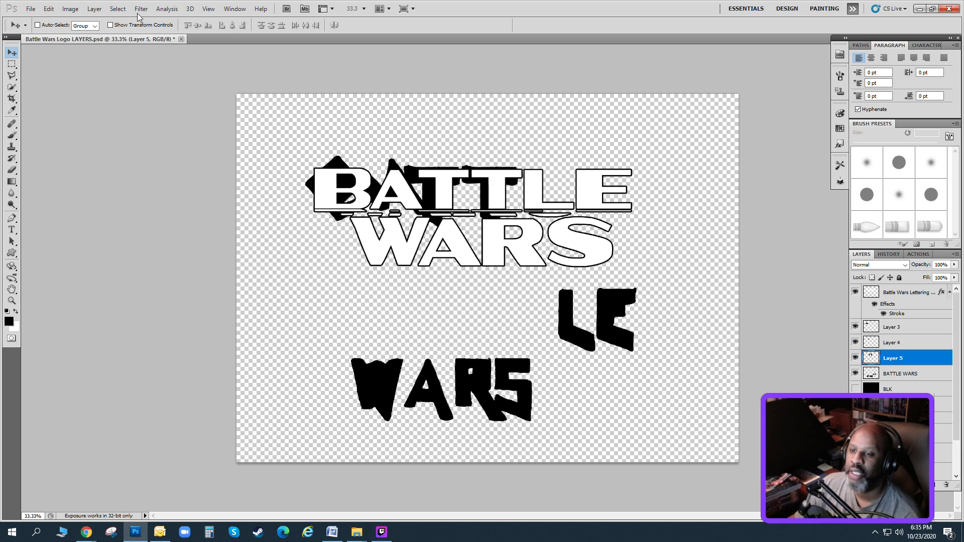
{"action": "left_click", "coordinate": [48, 9]}
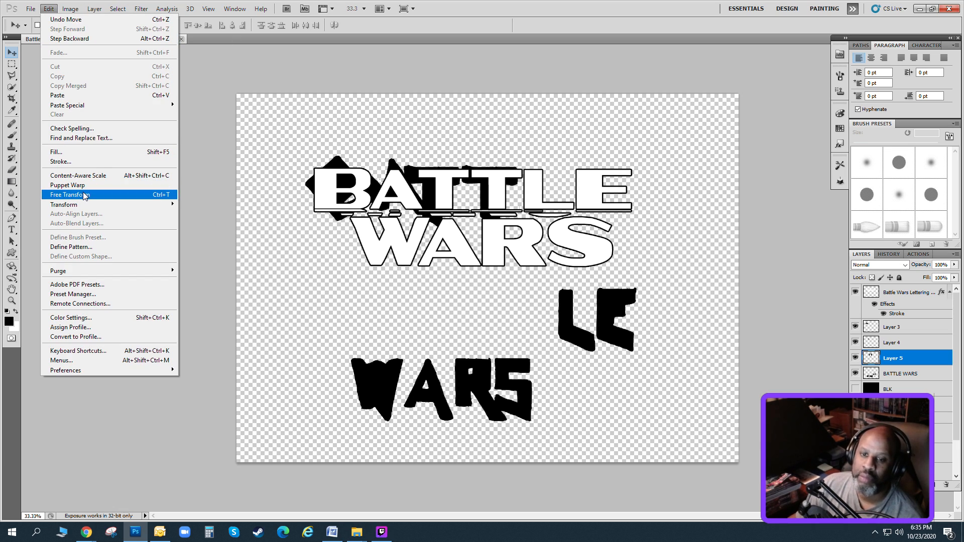
{"action": "left_click", "coordinate": [85, 195]}
{"action": "left_click_drag", "start_coordinate": [520, 197], "coordinate": [535, 198]}
{"action": "key", "text": "Down"}
{"action": "key", "text": "Down"}
{"action": "key", "text": "Down"}
{"action": "key", "text": "Down"}
{"action": "key", "text": "Down"}
{"action": "key", "text": "Down"}
{"action": "key", "text": "Down"}
{"action": "key", "text": "Down"}
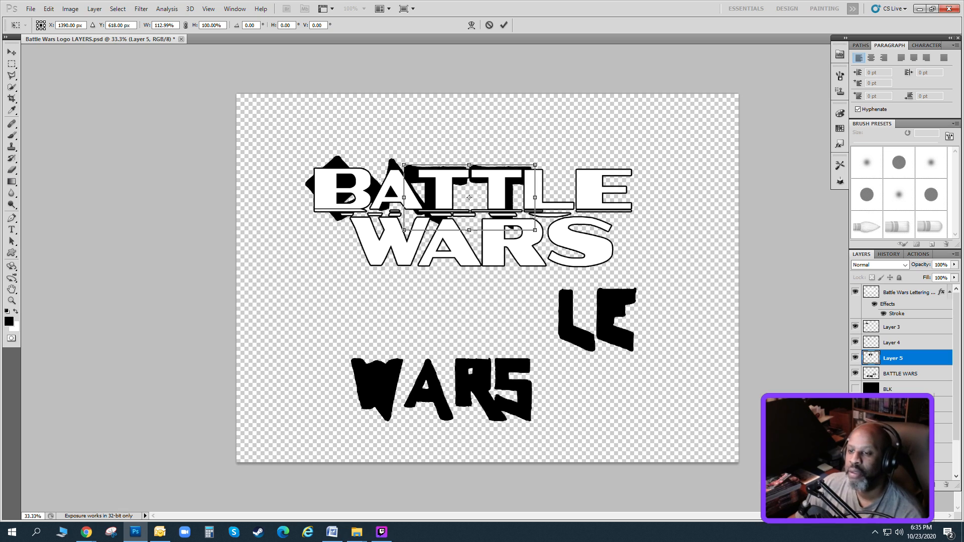
{"action": "left_click_drag", "start_coordinate": [468, 198], "coordinate": [468, 199]}
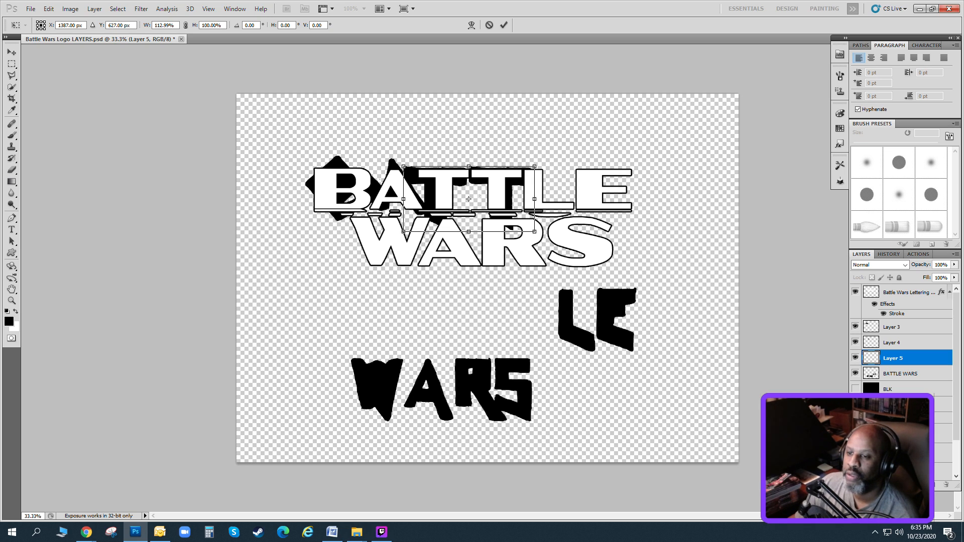
{"action": "key", "text": "Return"}
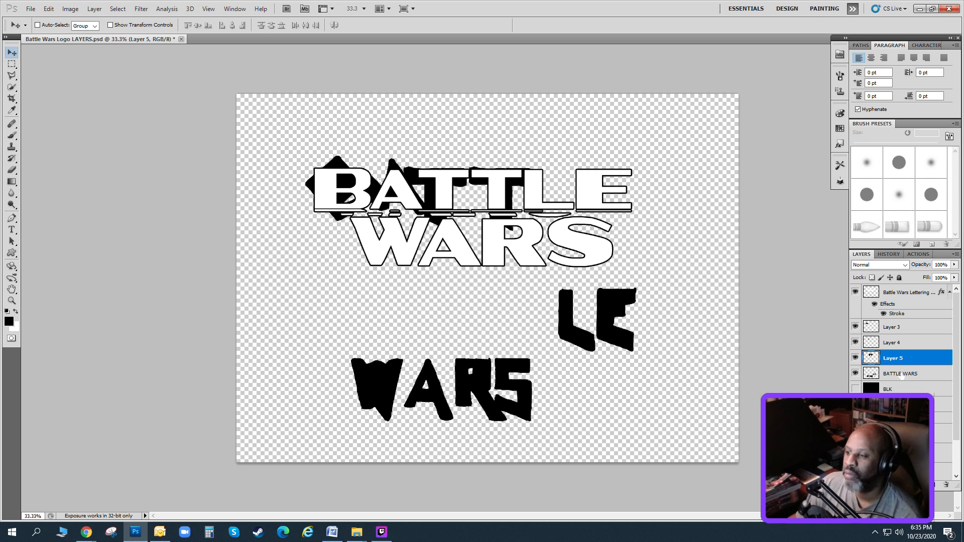
Outline the jagged L on the BATTLE WARS layer with the Polygonal Lasso and cut it to its own new layer.
{"action": "left_click", "coordinate": [902, 376]}
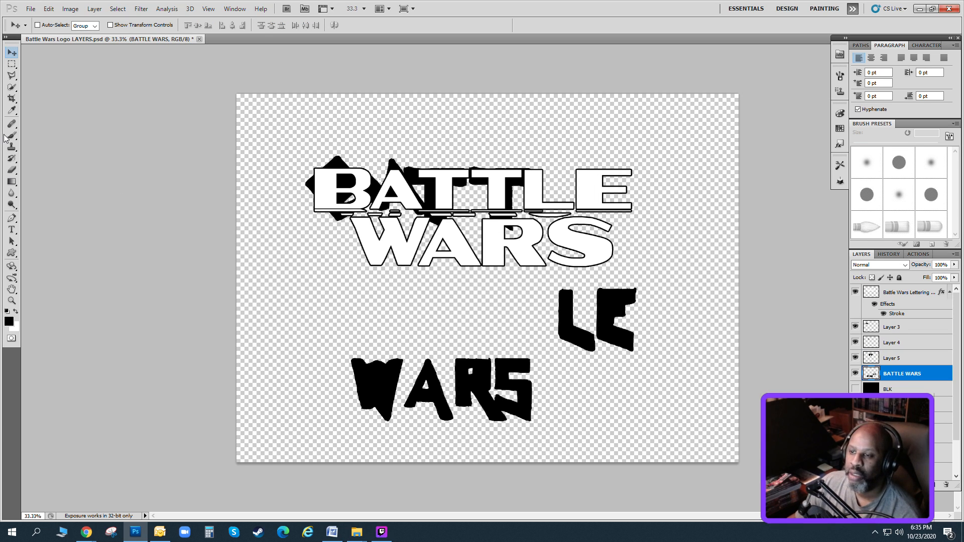
{"action": "left_click", "coordinate": [12, 65]}
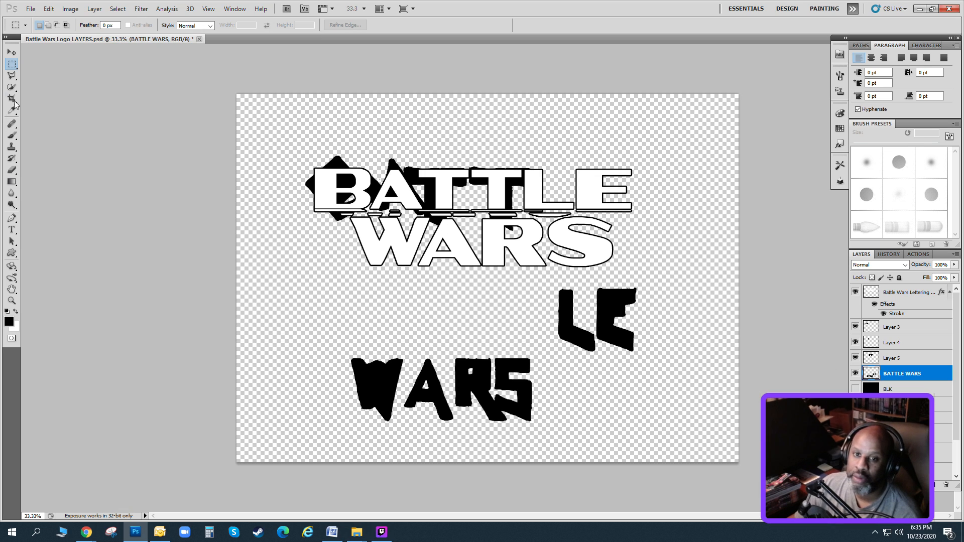
{"action": "left_click", "coordinate": [12, 76]}
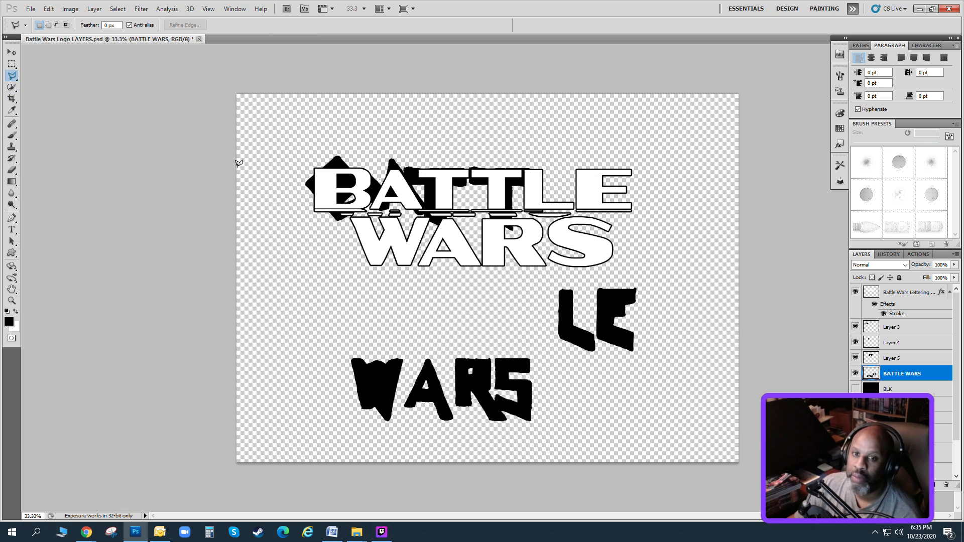
{"action": "left_click", "coordinate": [550, 280]}
{"action": "left_click", "coordinate": [587, 294]}
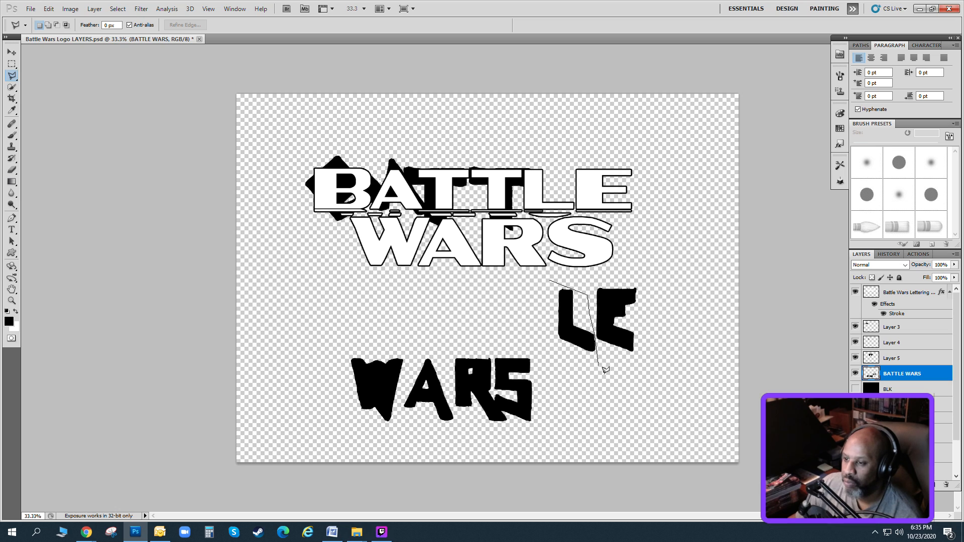
{"action": "left_click", "coordinate": [606, 374]}
{"action": "left_click", "coordinate": [577, 374]}
{"action": "left_click", "coordinate": [517, 330]}
{"action": "left_click", "coordinate": [530, 296]}
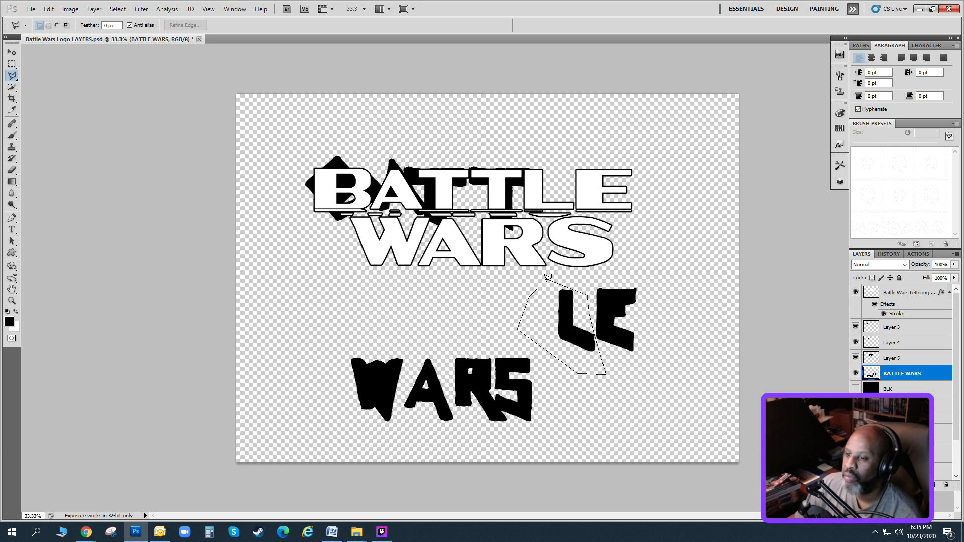
{"action": "left_click", "coordinate": [549, 278]}
{"action": "key", "text": "v"}
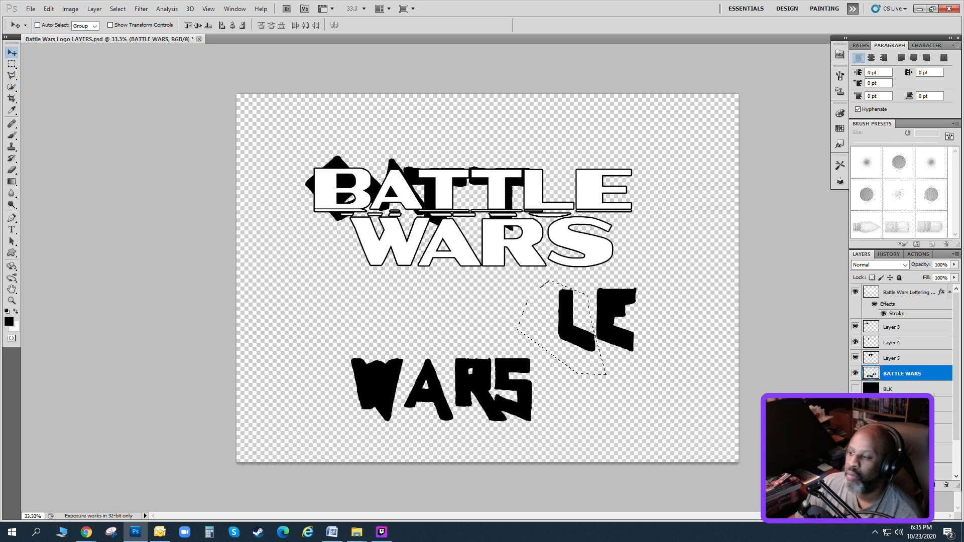
{"action": "left_click", "coordinate": [95, 9]}
{"action": "mouse_move", "coordinate": [110, 20]}
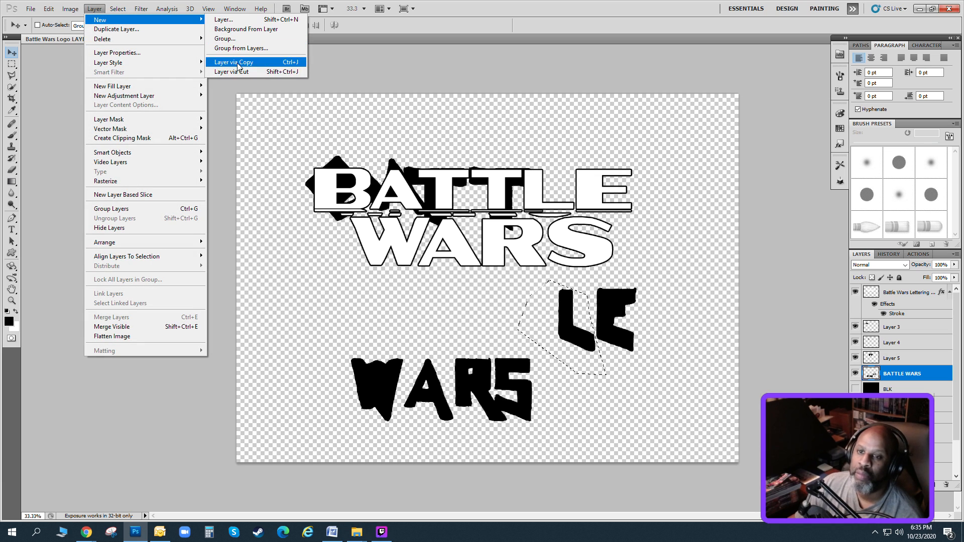
{"action": "left_click", "coordinate": [236, 71]}
Place the jagged L behind the outlined L, rotate it to -33.18° and scale it to 112.79% width and 113.01% height.
{"action": "left_click_drag", "start_coordinate": [538, 314], "coordinate": [497, 185]}
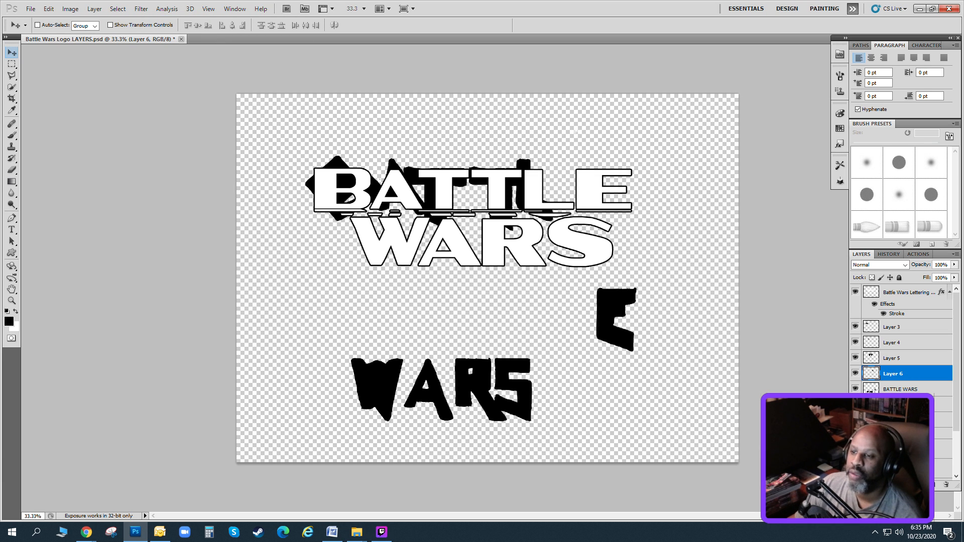
{"action": "left_click_drag", "start_coordinate": [576, 131], "coordinate": [553, 148]}
{"action": "key", "text": "ctrl+t"}
{"action": "left_click_drag", "start_coordinate": [547, 198], "coordinate": [545, 192]}
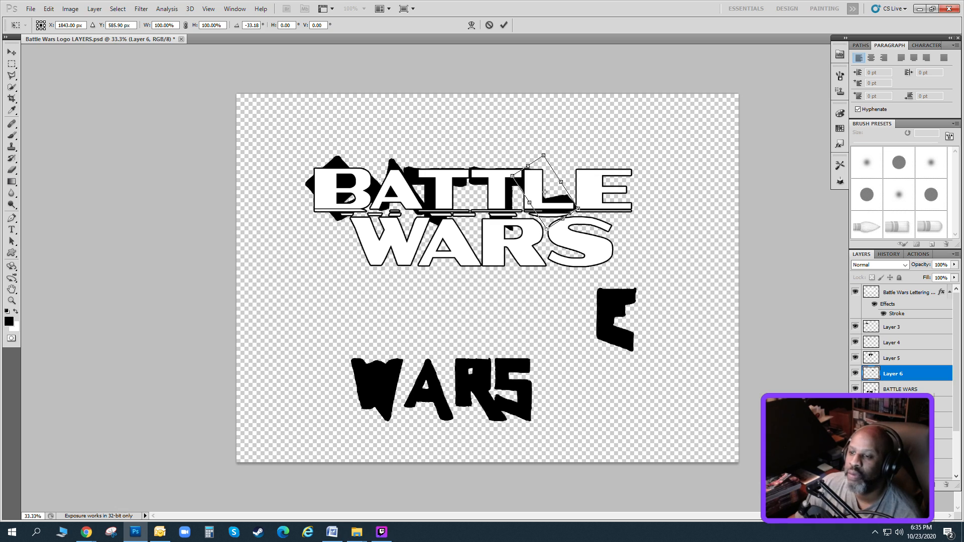
{"action": "left_click_drag", "start_coordinate": [546, 228], "coordinate": [548, 241]}
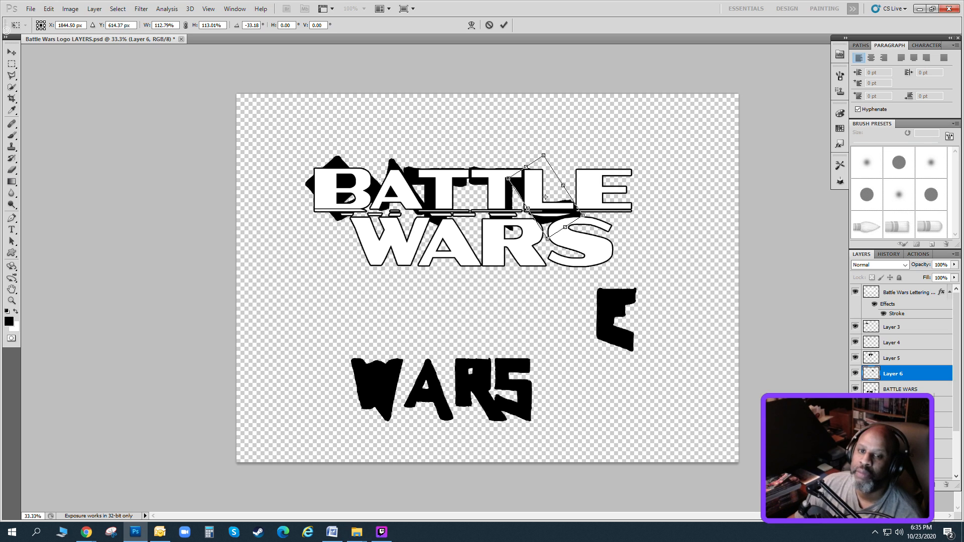
{"action": "left_click", "coordinate": [10, 53]}
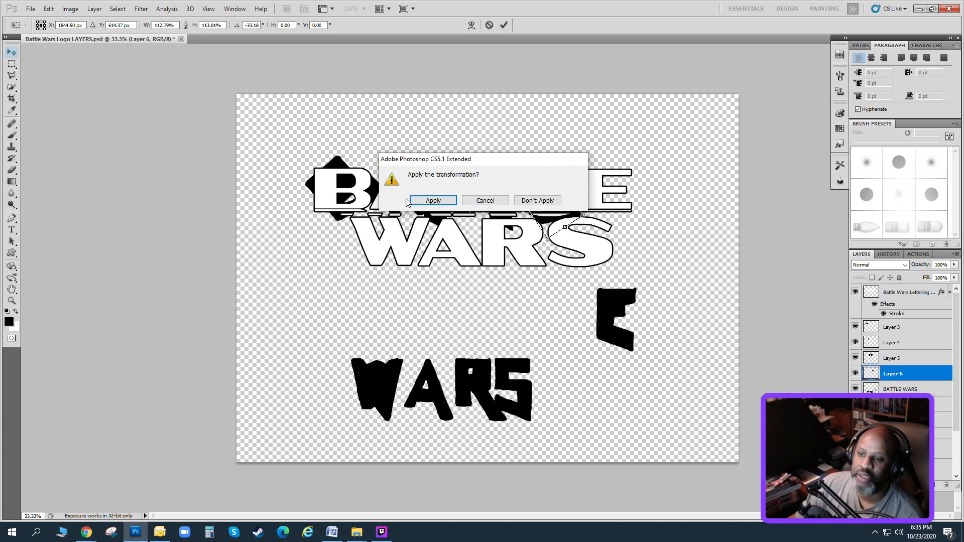
{"action": "left_click", "coordinate": [429, 202]}
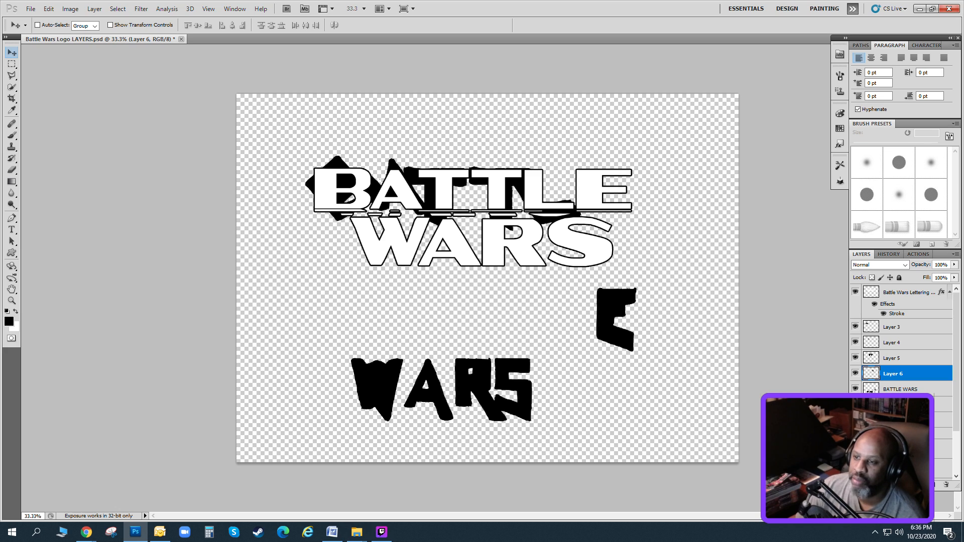
Rotate the jagged B on Layer 3 to 144.46° with Free Transform and reposition it behind the outlined B.
{"action": "left_click", "coordinate": [899, 327]}
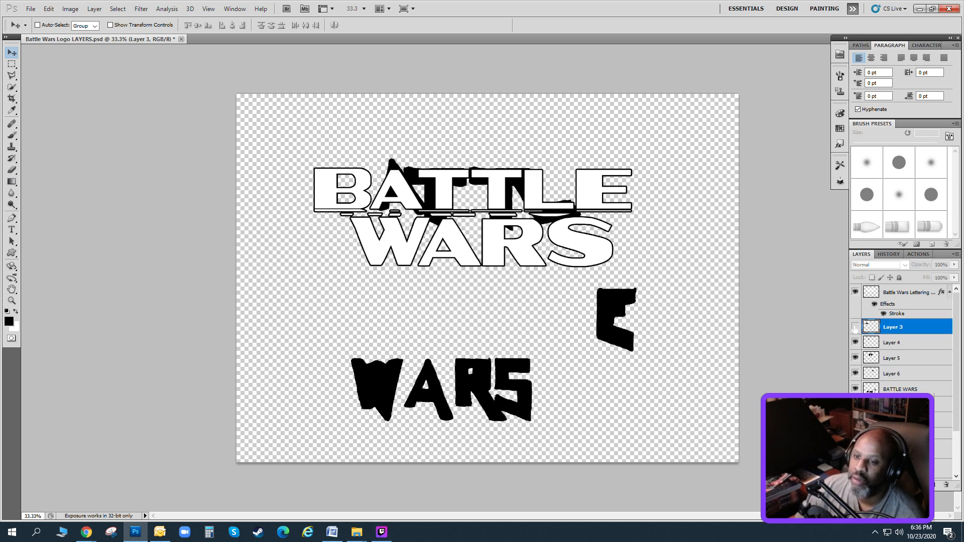
{"action": "left_click", "coordinate": [49, 8]}
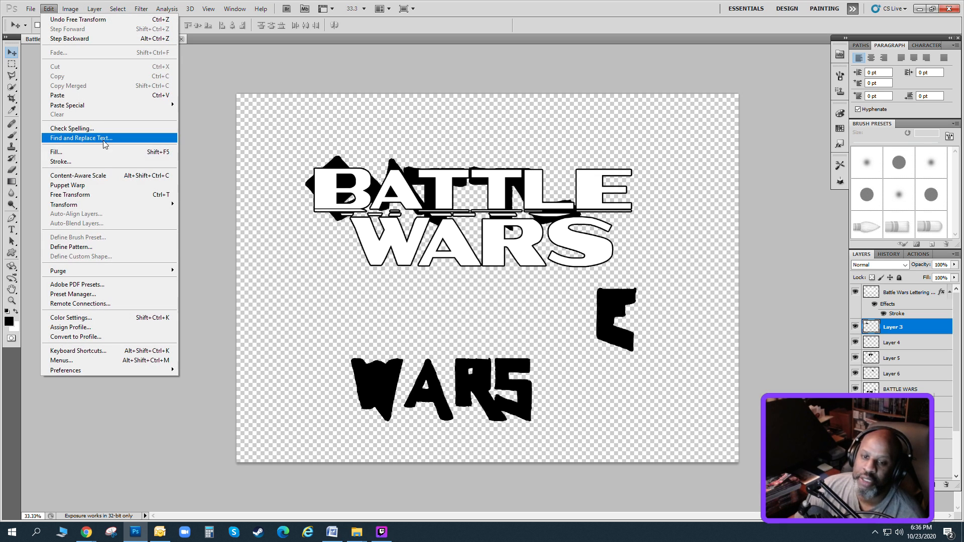
{"action": "left_click", "coordinate": [92, 196]}
{"action": "left_click_drag", "start_coordinate": [300, 152], "coordinate": [370, 135]}
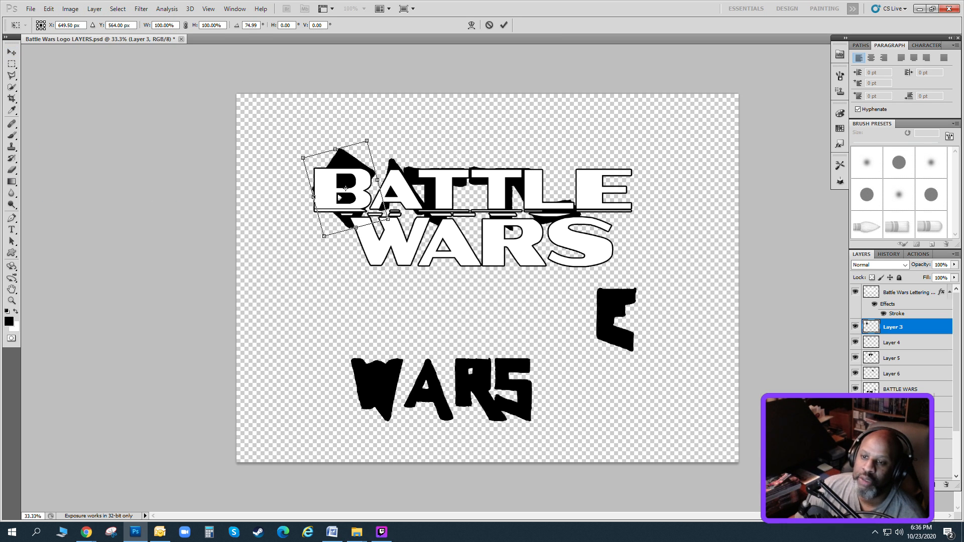
{"action": "mouse_move", "coordinate": [345, 188]}
{"action": "left_mouse_down"}
{"action": "mouse_move", "coordinate": [350, 194]}
{"action": "mouse_move", "coordinate": [350, 176]}
{"action": "left_mouse_up"}
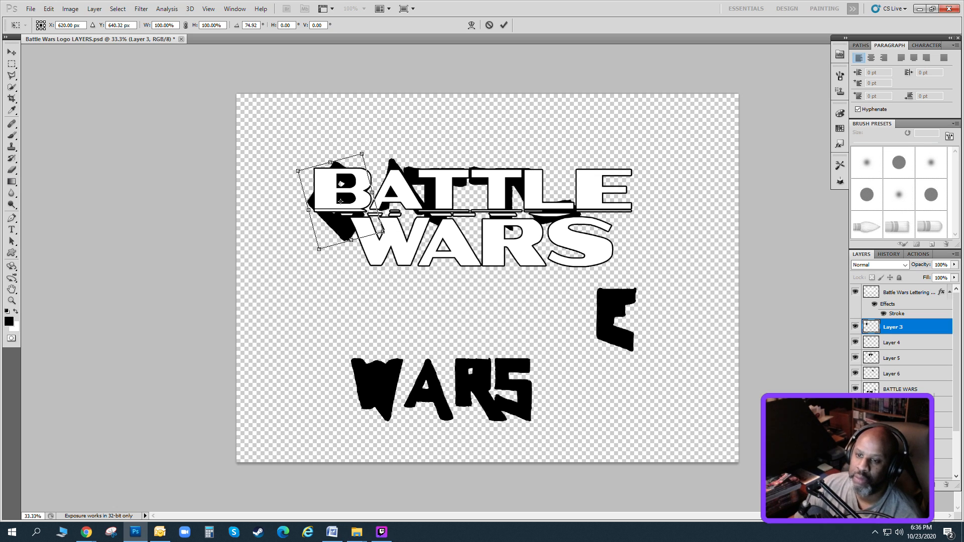
{"action": "left_click_drag", "start_coordinate": [368, 143], "coordinate": [395, 174]}
{"action": "left_click_drag", "start_coordinate": [341, 195], "coordinate": [344, 186]}
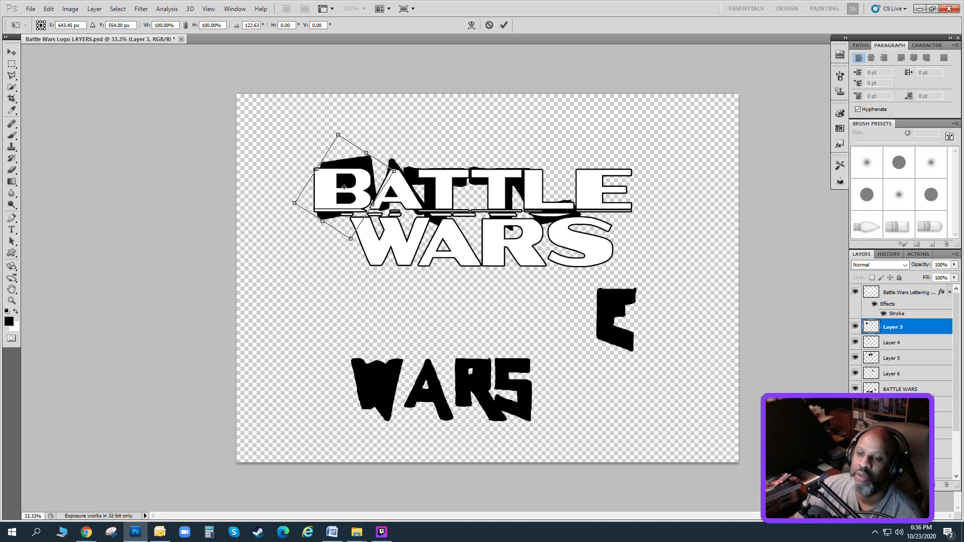
{"action": "key", "text": "Down"}
{"action": "key", "text": "Down"}
{"action": "key", "text": "Down"}
{"action": "key", "text": "Down"}
{"action": "key", "text": "Down"}
{"action": "key", "text": "Down"}
{"action": "key", "text": "Down"}
{"action": "key", "text": "Down"}
{"action": "key", "text": "Down"}
{"action": "key", "text": "Down"}
{"action": "key", "text": "Down"}
{"action": "key", "text": "Down"}
{"action": "key", "text": "Down"}
{"action": "key", "text": "Down"}
{"action": "key", "text": "Down"}
{"action": "key", "text": "Down"}
{"action": "key", "text": "Down"}
{"action": "key", "text": "Down"}
{"action": "key", "text": "Down"}
{"action": "key", "text": "Down"}
{"action": "left_click_drag", "start_coordinate": [370, 146], "coordinate": [393, 166]}
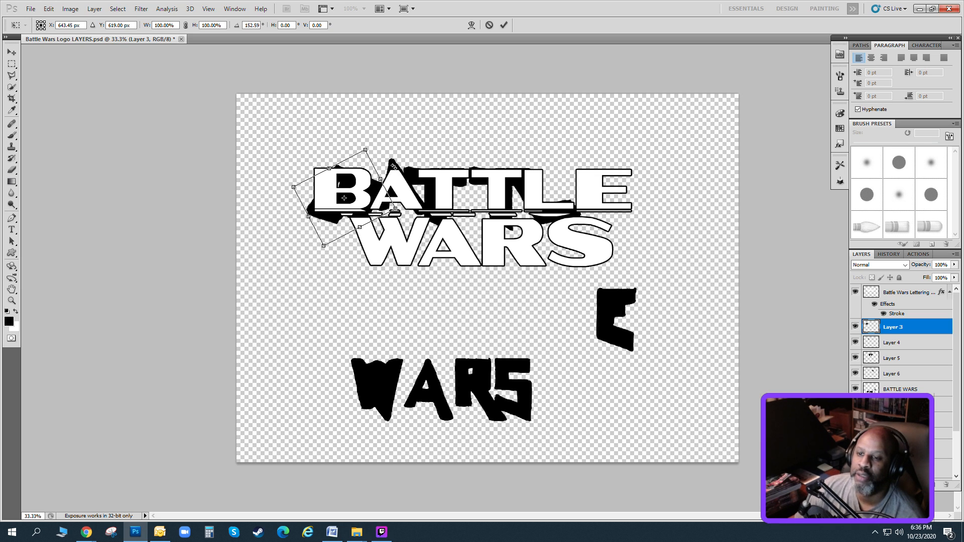
{"action": "mouse_move", "coordinate": [345, 197]}
{"action": "left_mouse_down"}
{"action": "mouse_move", "coordinate": [343, 182]}
{"action": "mouse_move", "coordinate": [344, 192]}
{"action": "left_mouse_up"}
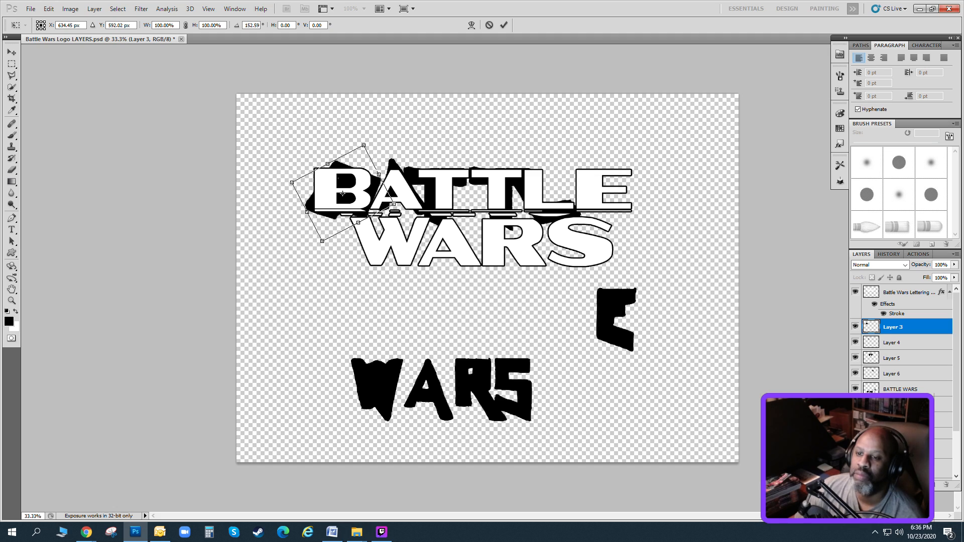
{"action": "left_click_drag", "start_coordinate": [371, 143], "coordinate": [363, 140]}
{"action": "left_click_drag", "start_coordinate": [344, 196], "coordinate": [370, 188]}
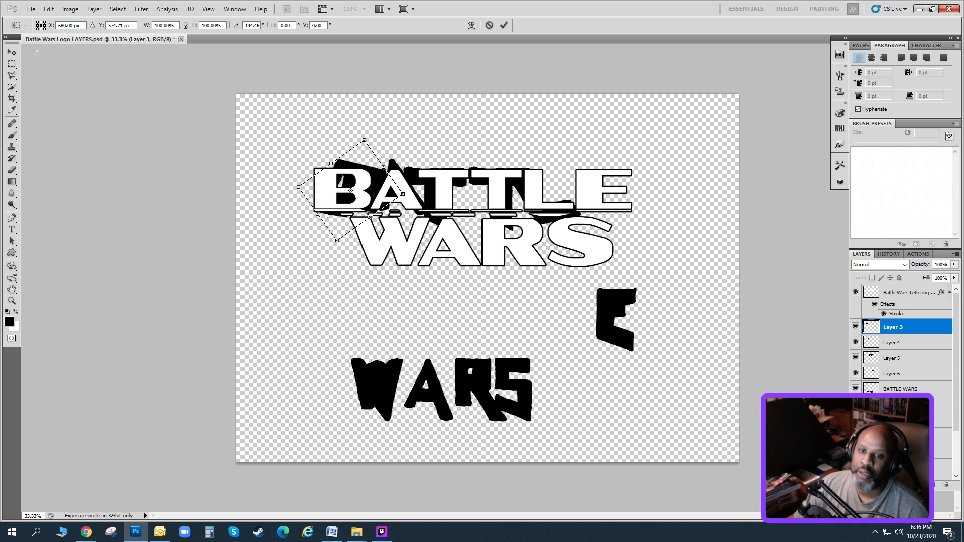
{"action": "left_click", "coordinate": [11, 51]}
{"action": "left_click", "coordinate": [433, 201]}
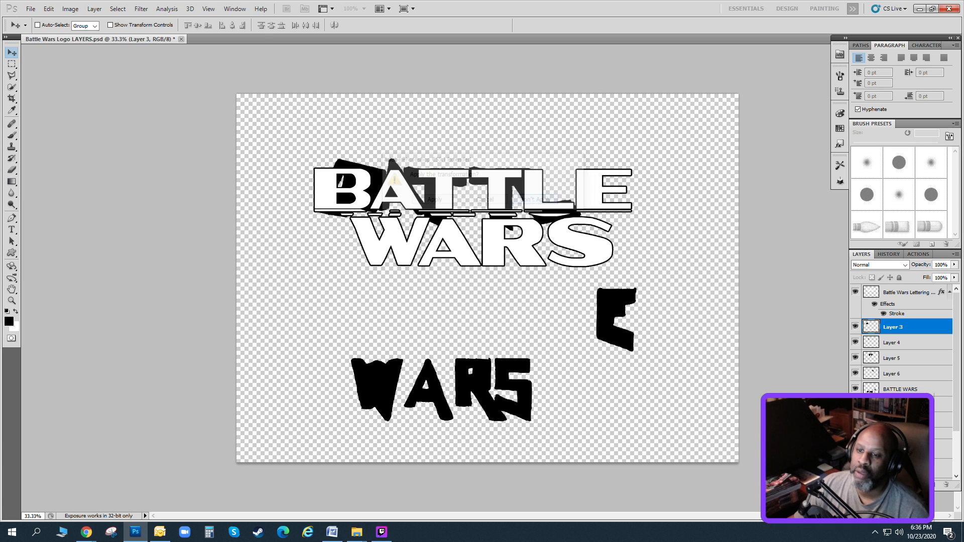
Flip the jagged B on Layer 3 horizontally.
{"action": "left_click", "coordinate": [49, 9]}
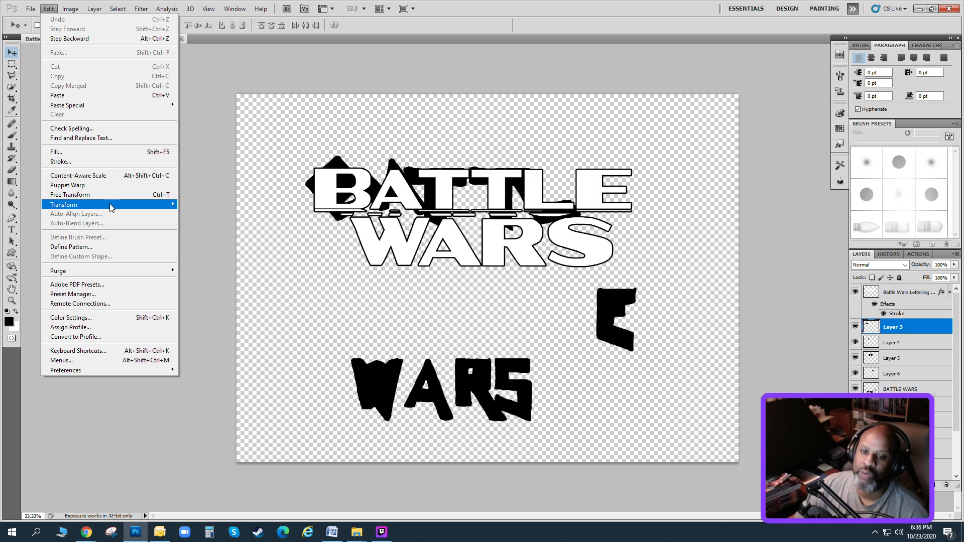
{"action": "mouse_move", "coordinate": [110, 205]}
{"action": "left_click", "coordinate": [246, 316]}
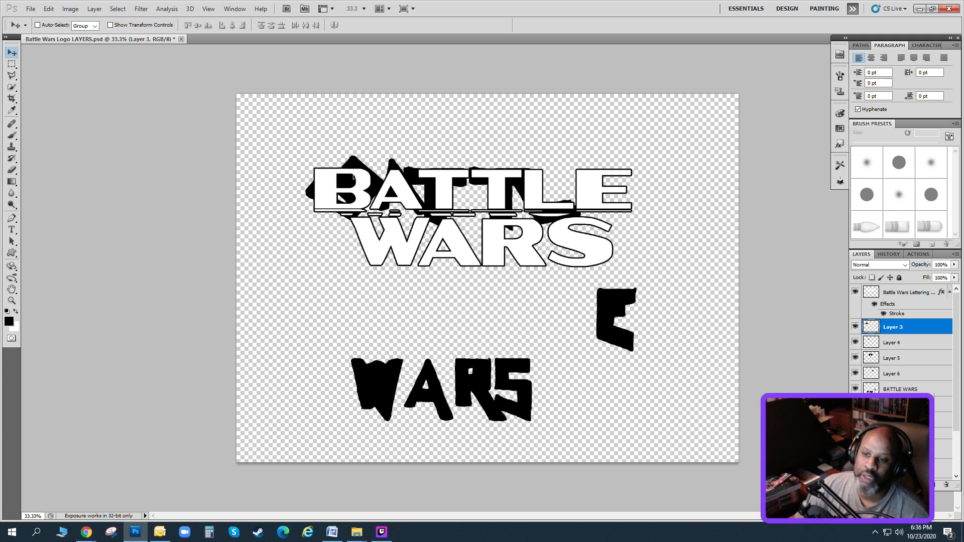
Rotate the flipped jagged B to 159.30° with Free Transform and position it behind the outlined B.
{"action": "left_click", "coordinate": [49, 9]}
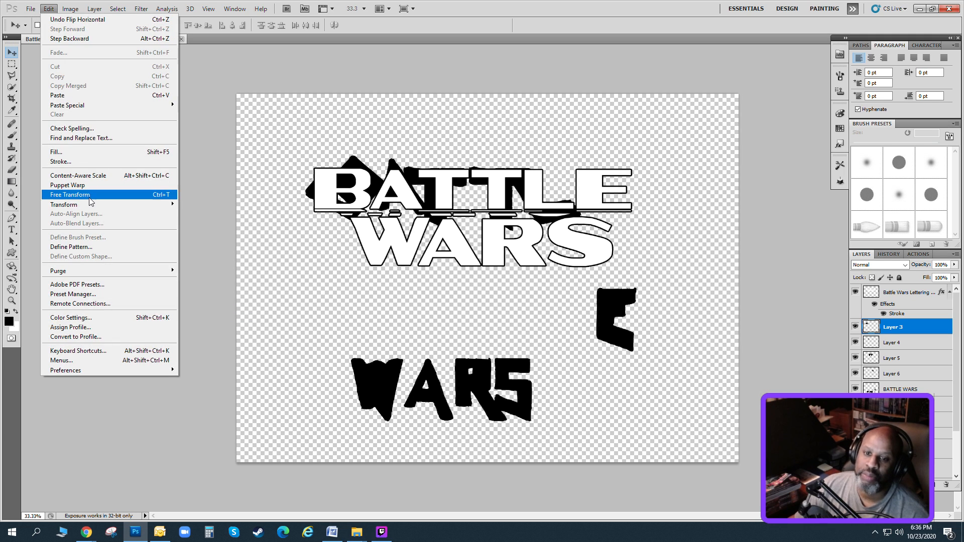
{"action": "left_click", "coordinate": [71, 194]}
{"action": "left_click_drag", "start_coordinate": [296, 157], "coordinate": [335, 130]}
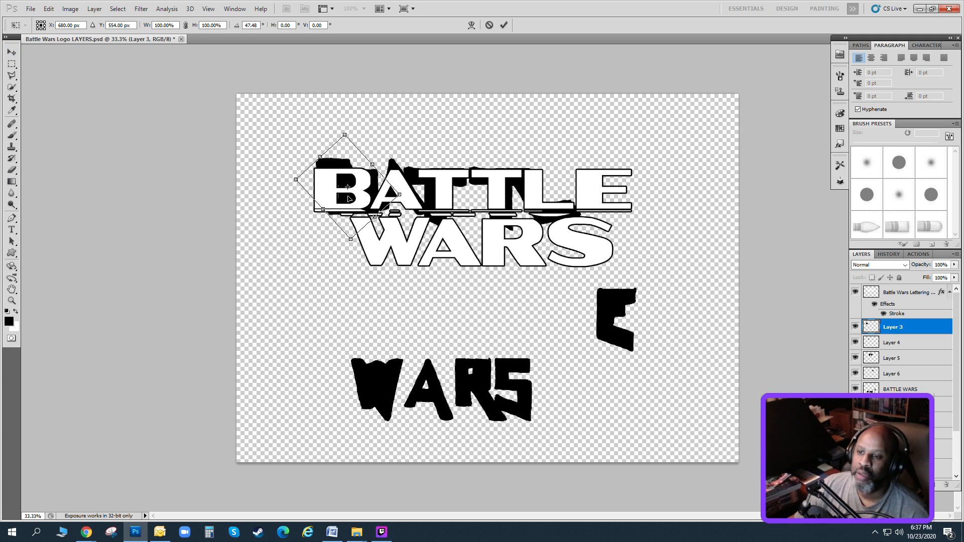
{"action": "left_click_drag", "start_coordinate": [347, 199], "coordinate": [341, 197]}
{"action": "left_click_drag", "start_coordinate": [328, 131], "coordinate": [347, 130]}
{"action": "left_click_drag", "start_coordinate": [341, 187], "coordinate": [335, 186]}
{"action": "left_click_drag", "start_coordinate": [351, 131], "coordinate": [372, 143]}
{"action": "left_click_drag", "start_coordinate": [336, 187], "coordinate": [344, 191]}
{"action": "left_click_drag", "start_coordinate": [362, 138], "coordinate": [379, 147]}
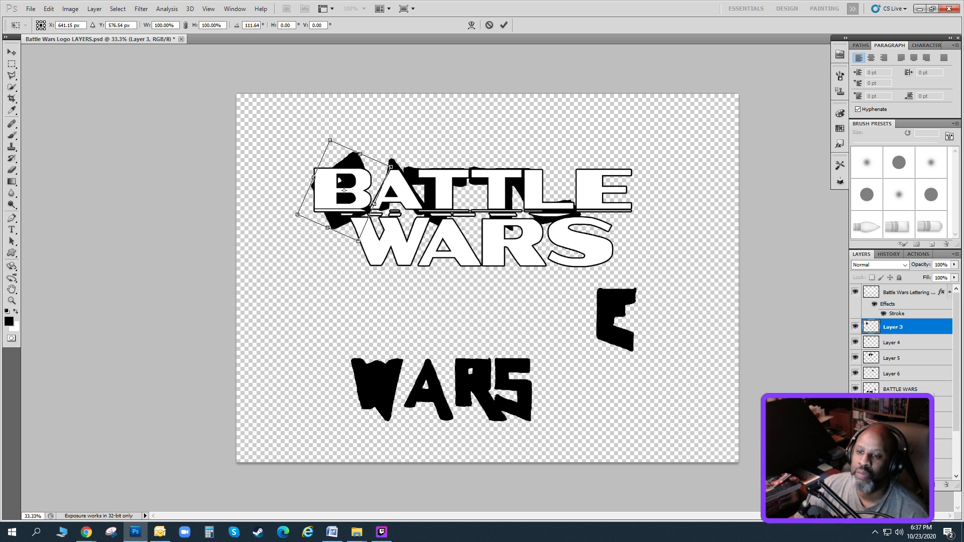
{"action": "left_click_drag", "start_coordinate": [344, 190], "coordinate": [338, 189]}
{"action": "left_click_drag", "start_coordinate": [366, 146], "coordinate": [388, 173]}
{"action": "left_click_drag", "start_coordinate": [381, 173], "coordinate": [349, 190]}
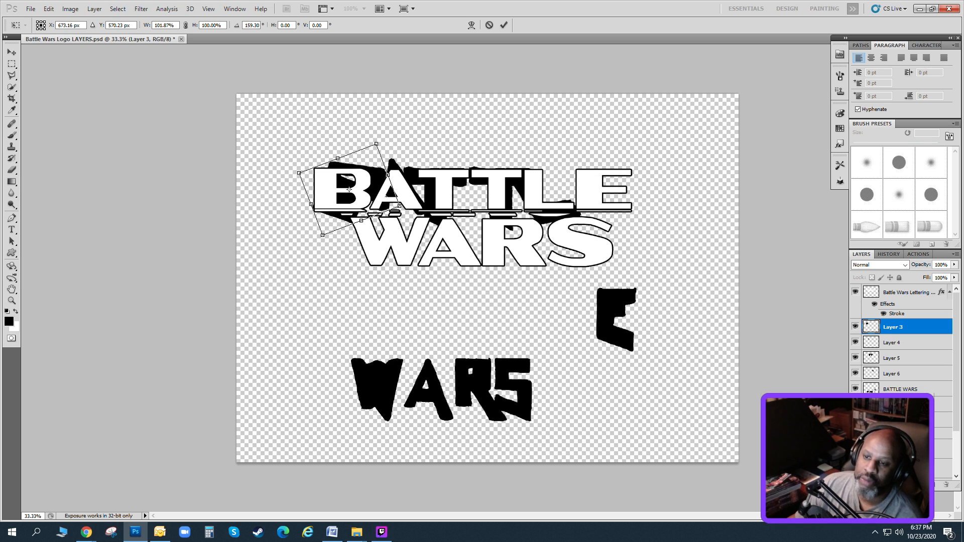
Scale the jagged B to 106.75% width and 102.25% height, nudge it into place and apply the transformation.
{"action": "left_click_drag", "start_coordinate": [399, 206], "coordinate": [380, 210]}
{"action": "key", "text": "Up"}
{"action": "key", "text": "Up"}
{"action": "key", "text": "Up"}
{"action": "key", "text": "Up"}
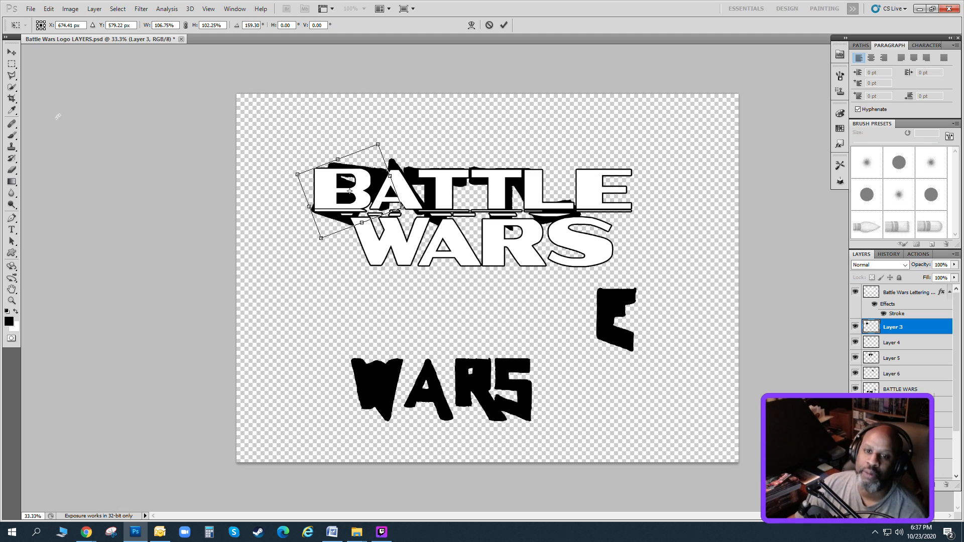
{"action": "left_click", "coordinate": [11, 56]}
{"action": "key", "text": "Return"}
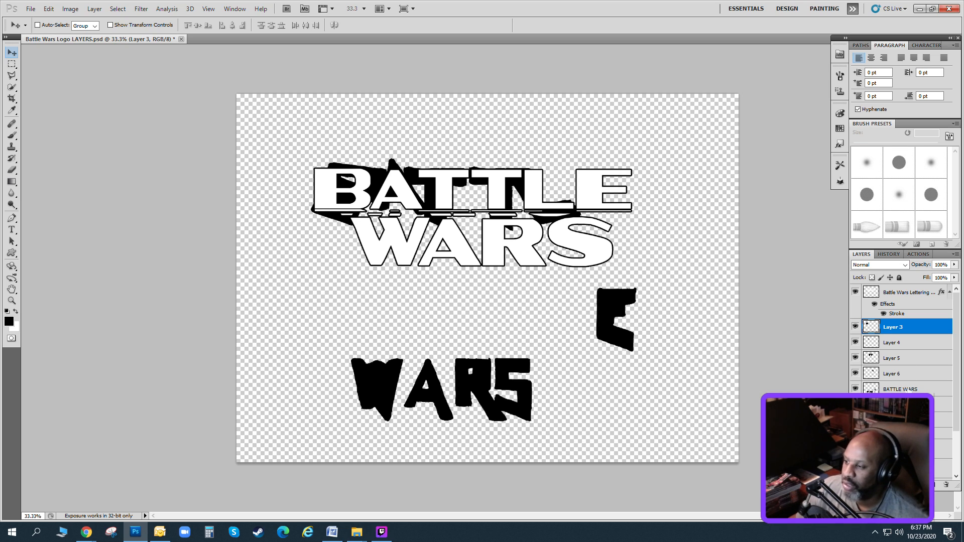
Select the jagged E on the BATTLE WARS layer with the Rectangular Marquee and cut it to its own new layer.
{"action": "left_click", "coordinate": [901, 388]}
{"action": "left_click", "coordinate": [12, 64]}
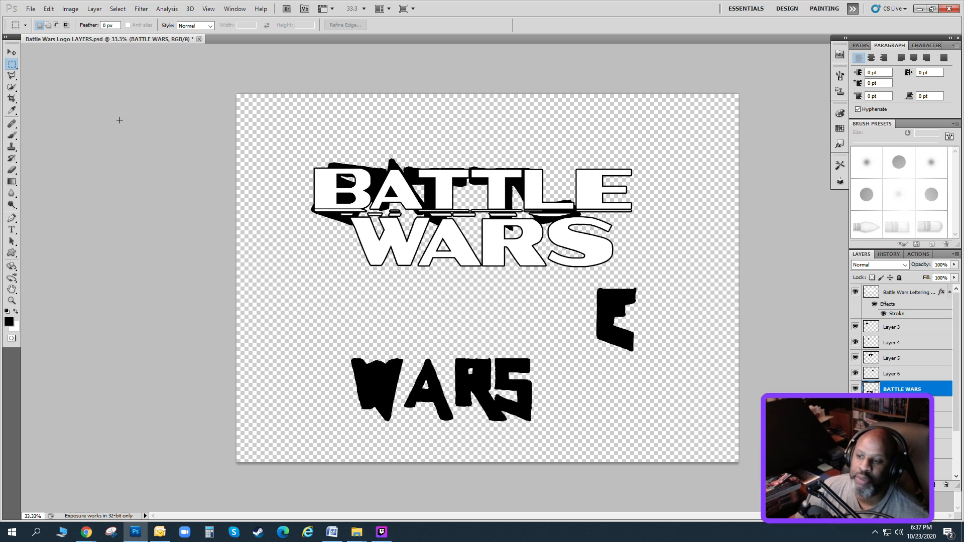
{"action": "left_click_drag", "start_coordinate": [657, 349], "coordinate": [661, 354]}
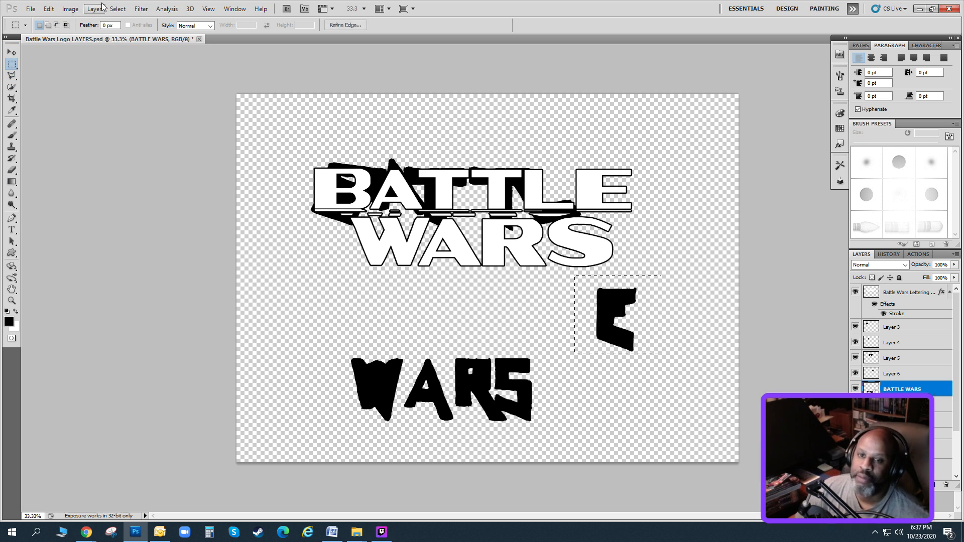
{"action": "left_click", "coordinate": [94, 9]}
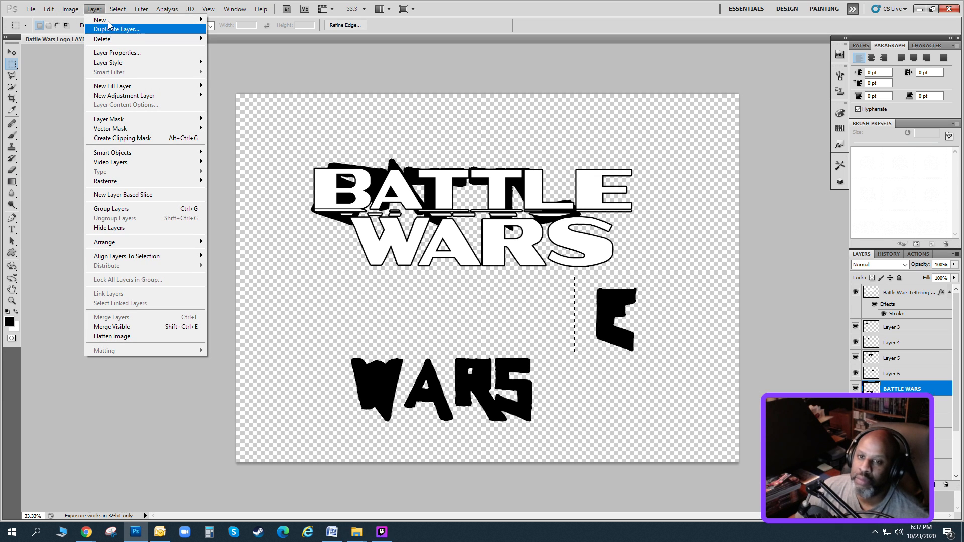
{"action": "mouse_move", "coordinate": [115, 19]}
{"action": "left_click", "coordinate": [262, 71]}
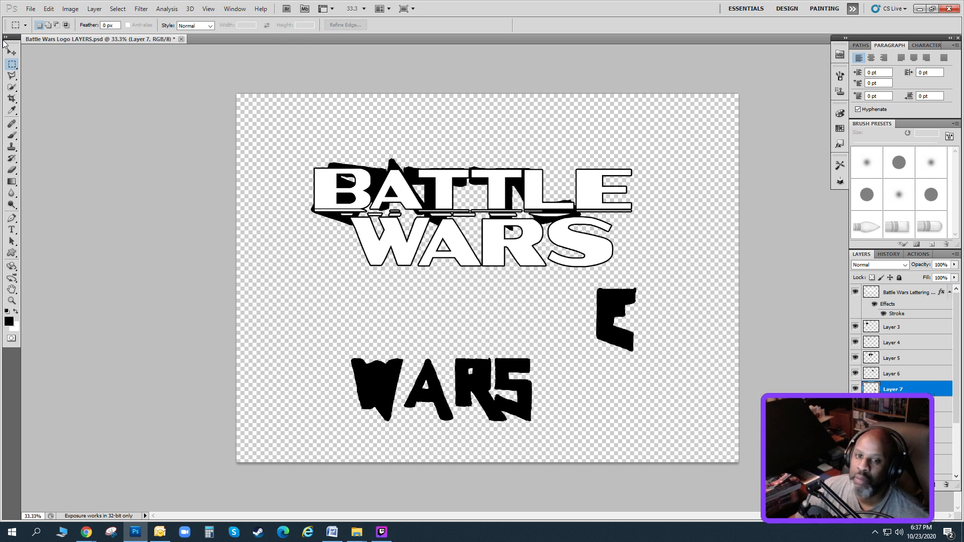
Move the jagged E up behind the outlined E of BATTLE and fine-tune its position.
{"action": "key", "text": "v"}
{"action": "left_click_drag", "start_coordinate": [664, 294], "coordinate": [634, 169]}
{"action": "key", "text": "Right"}
{"action": "key", "text": "Right"}
{"action": "key", "text": "Right"}
{"action": "key", "text": "Right"}
{"action": "key", "text": "Right"}
{"action": "key", "text": "Right"}
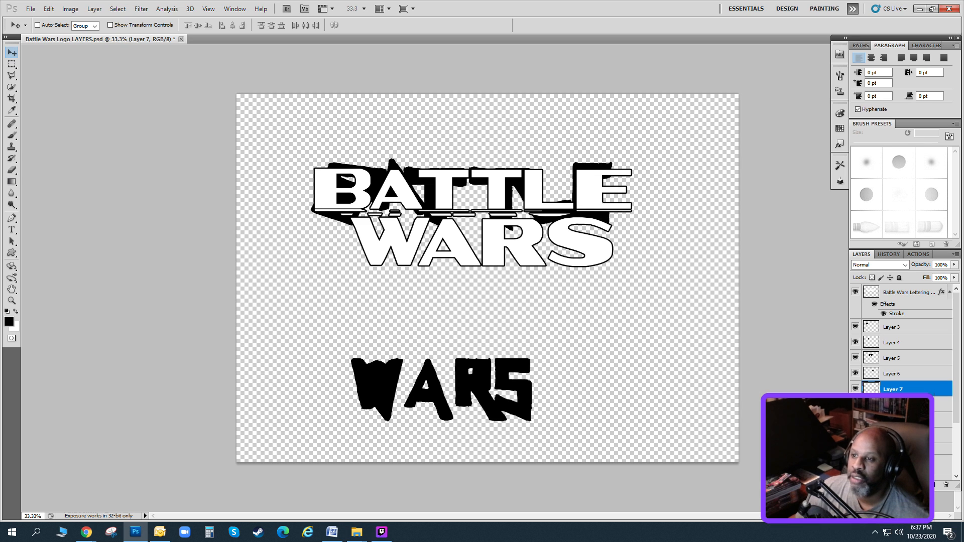
{"action": "left_click_drag", "start_coordinate": [602, 202], "coordinate": [610, 202]}
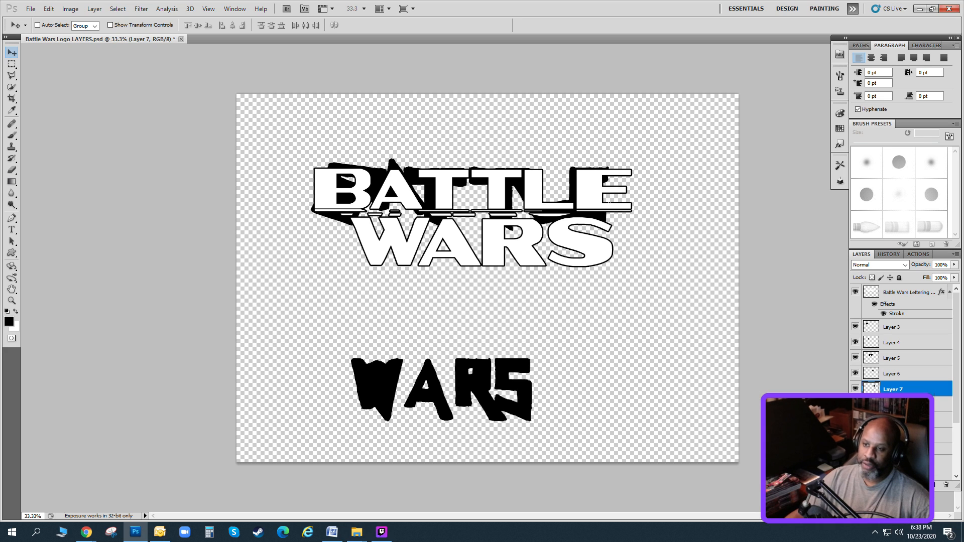
Stretch the jagged E to 154.55% width with Free Transform, reposition it behind the outlined E and apply the transformation.
{"action": "left_click", "coordinate": [48, 8]}
{"action": "left_click", "coordinate": [96, 197]}
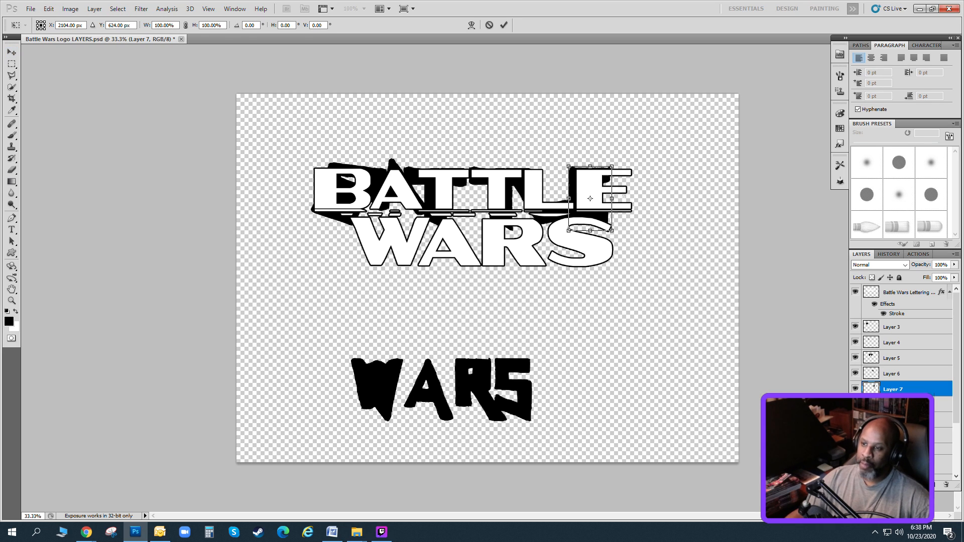
{"action": "left_click_drag", "start_coordinate": [611, 199], "coordinate": [631, 198]}
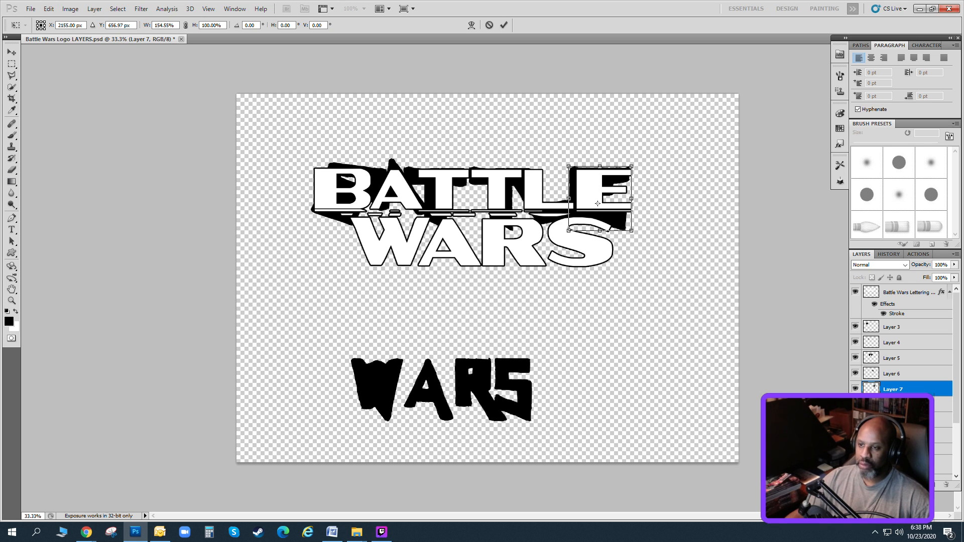
{"action": "left_click", "coordinate": [12, 52]}
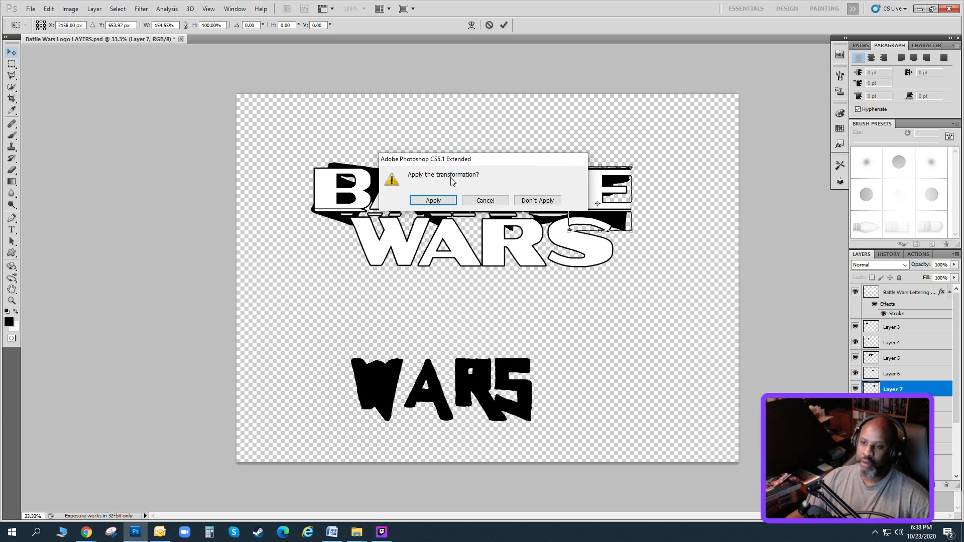
{"action": "left_click", "coordinate": [432, 202]}
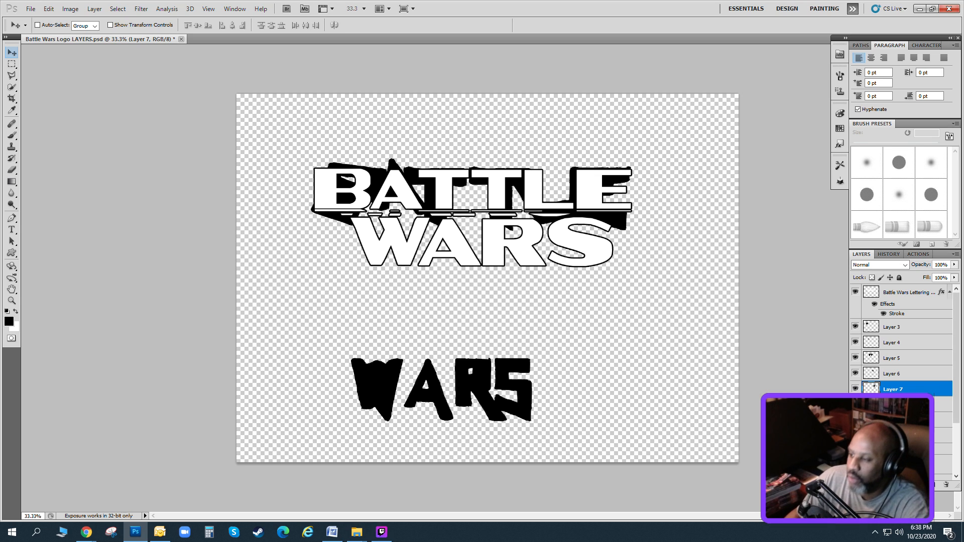
Select the jagged W on the BATTLE WARS layer with the Rectangular Marquee and cut it to its own new layer.
{"action": "left_click", "coordinate": [898, 404]}
{"action": "left_click", "coordinate": [12, 64]}
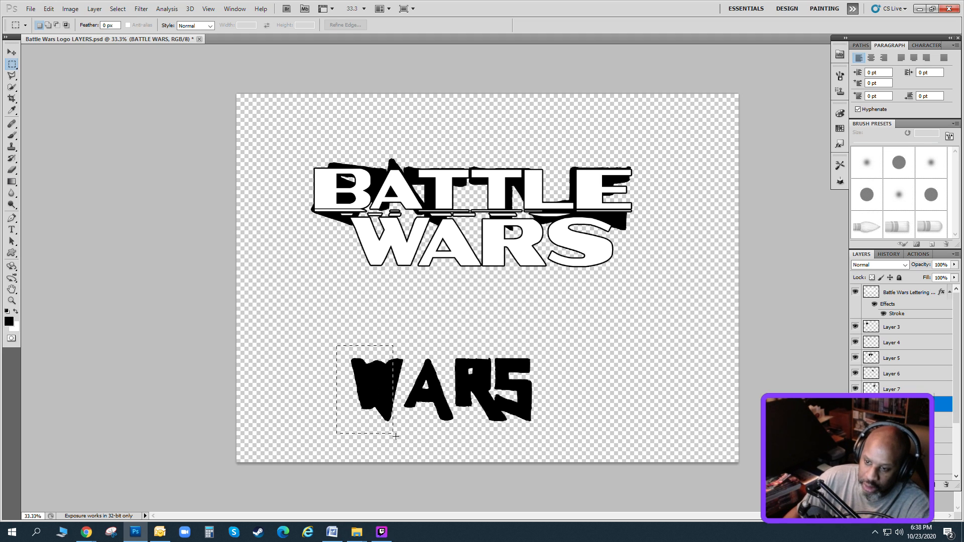
{"action": "left_click_drag", "start_coordinate": [395, 436], "coordinate": [405, 437]}
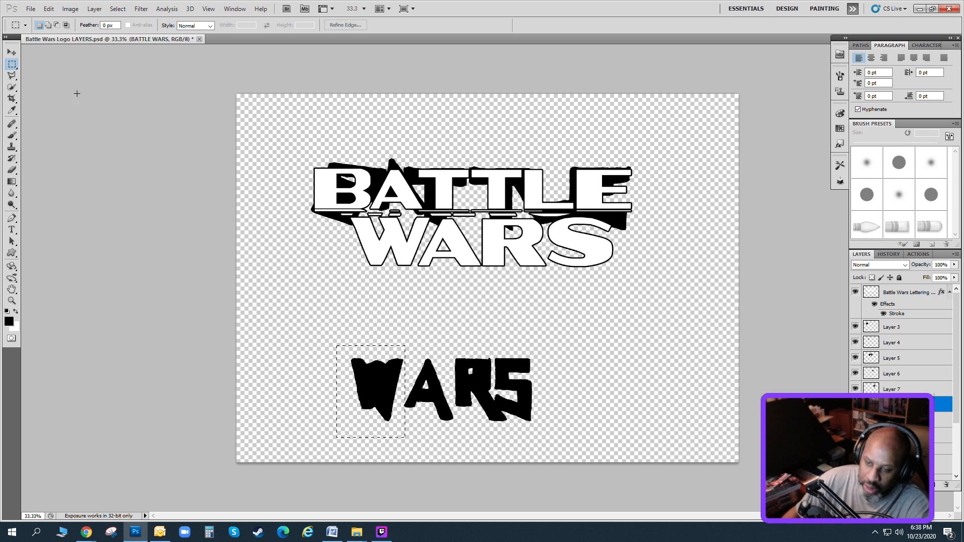
{"action": "left_click", "coordinate": [94, 9]}
{"action": "mouse_move", "coordinate": [199, 22]}
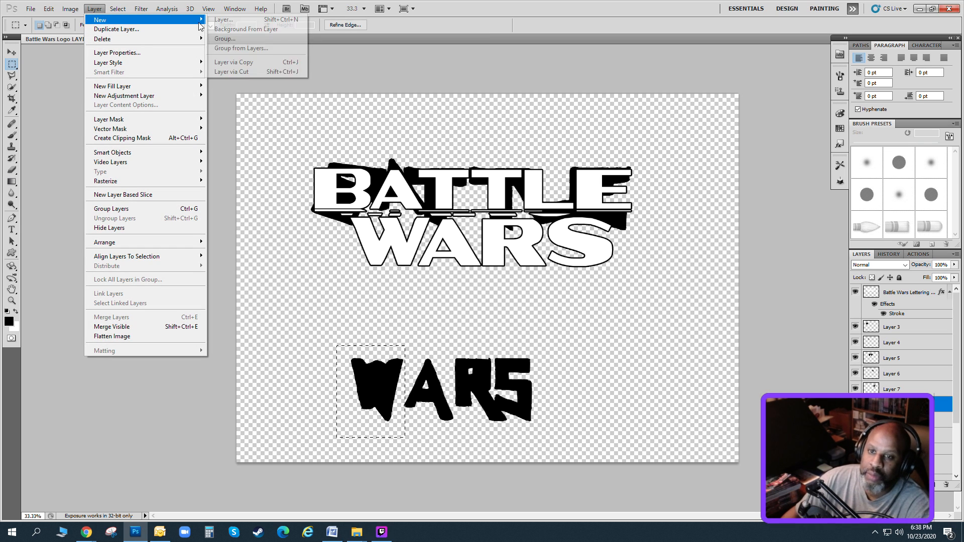
{"action": "left_click", "coordinate": [228, 72]}
Place the jagged W behind the outlined W of WARS and stretch its width to 189.63% with Free Transform.
{"action": "key", "text": "v"}
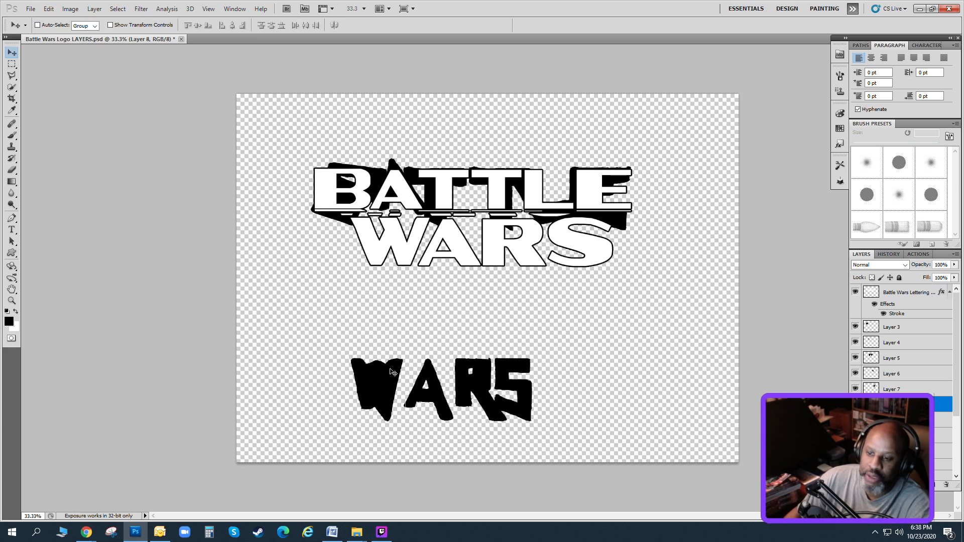
{"action": "left_click_drag", "start_coordinate": [393, 372], "coordinate": [392, 230]}
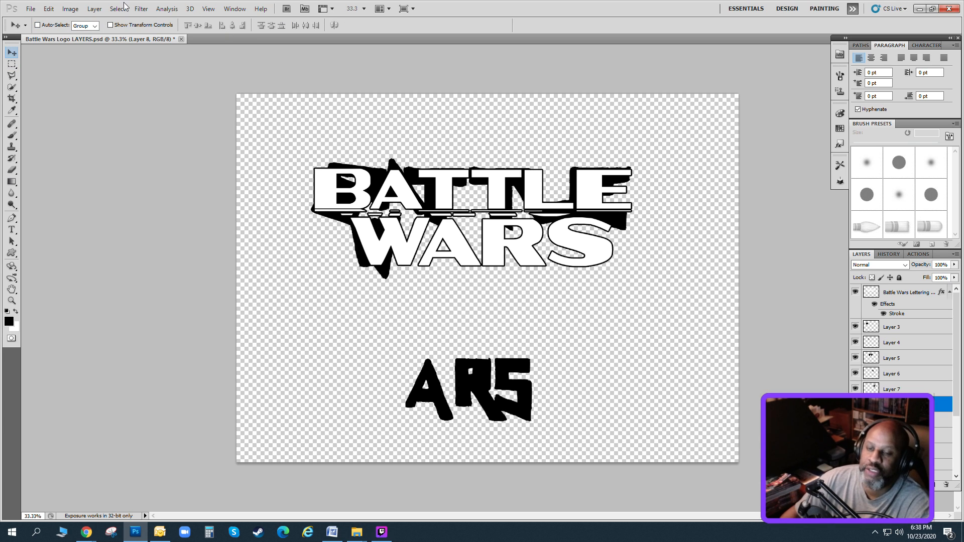
{"action": "left_click", "coordinate": [49, 9]}
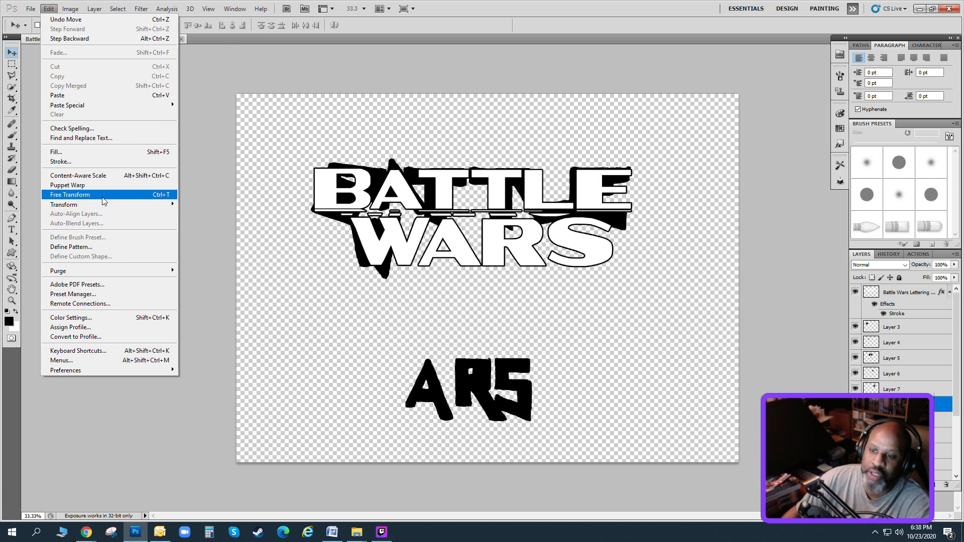
{"action": "left_click", "coordinate": [104, 195]}
{"action": "left_click_drag", "start_coordinate": [403, 248], "coordinate": [424, 246]}
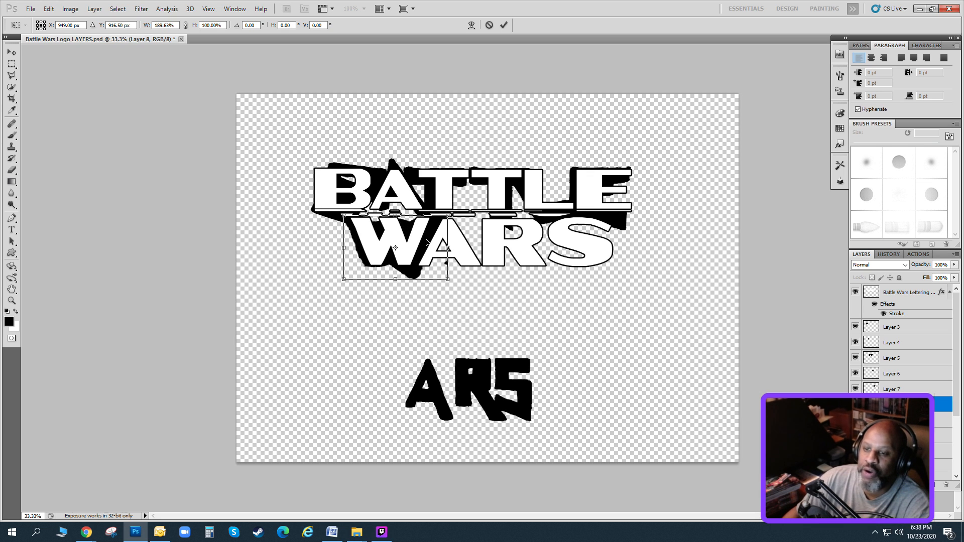
Fine-tune the stretched W's position behind the outlined W and apply the transformation.
{"action": "key", "text": "Right"}
{"action": "key", "text": "Right"}
{"action": "key", "text": "Right"}
{"action": "left_click_drag", "start_coordinate": [426, 239], "coordinate": [427, 234]}
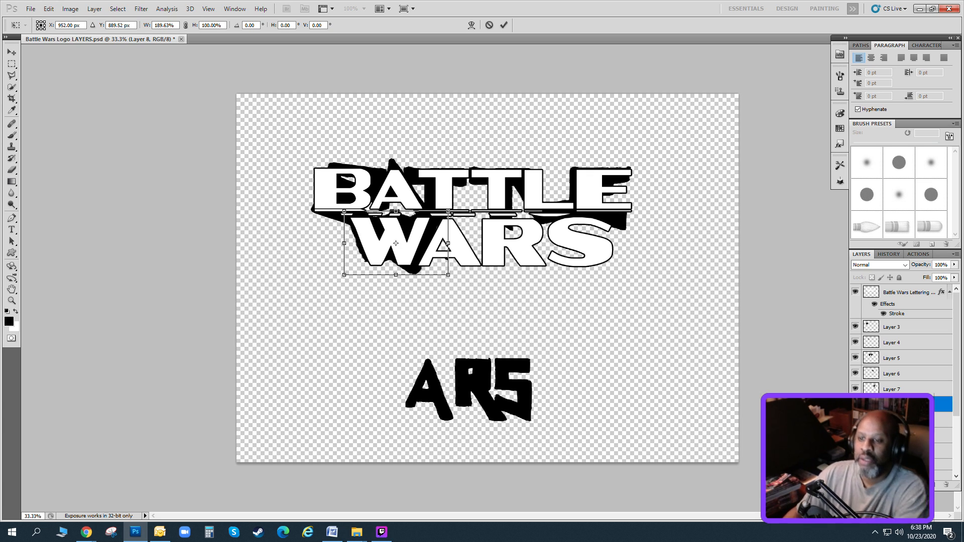
{"action": "key", "text": "Down"}
{"action": "key", "text": "Down"}
{"action": "key", "text": "Down"}
{"action": "key", "text": "Down"}
{"action": "key", "text": "Down"}
{"action": "key", "text": "Down"}
{"action": "key", "text": "Down"}
{"action": "key", "text": "Down"}
{"action": "key", "text": "Down"}
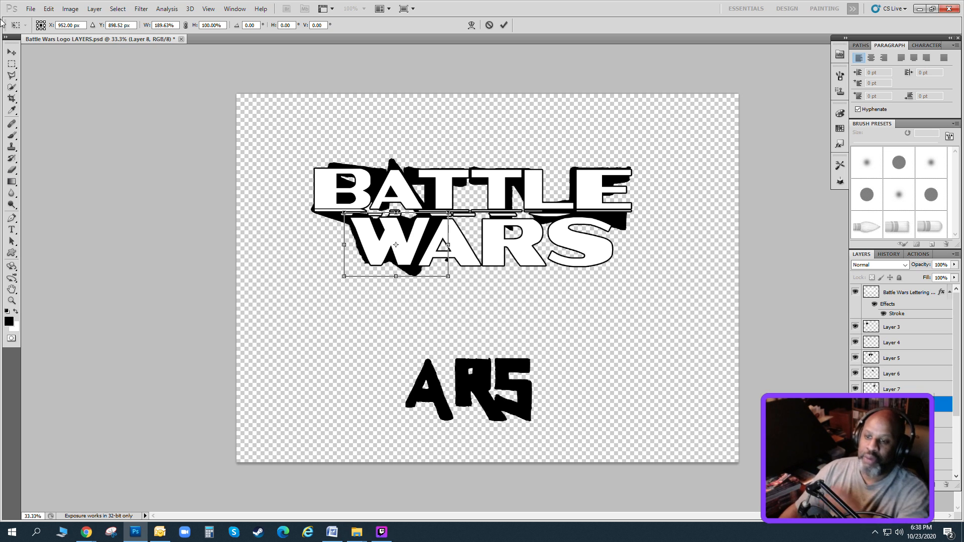
{"action": "left_click", "coordinate": [12, 52]}
{"action": "key", "text": "Return"}
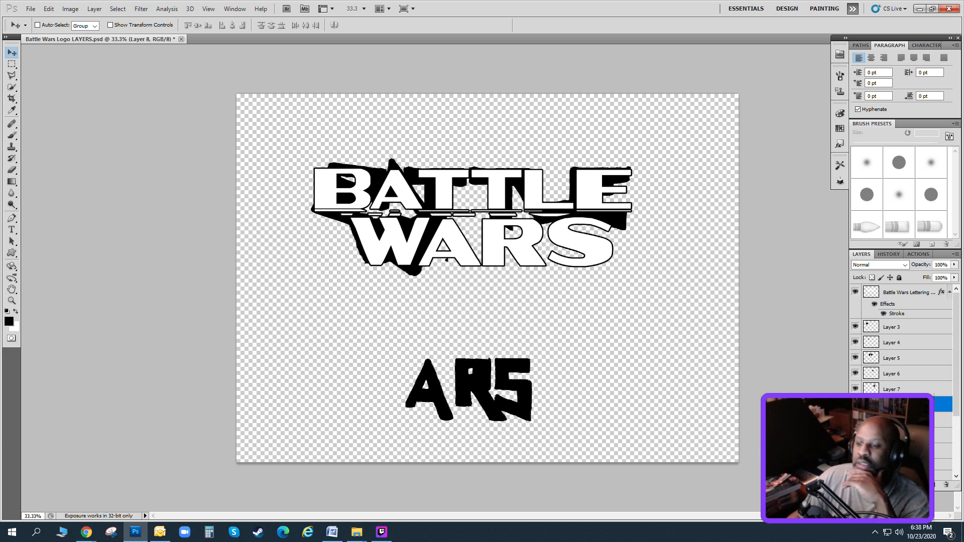
Outline the jagged A on the BATTLE WARS layer with the Polygonal Lasso and cut it to its own new layer.
{"action": "left_click", "coordinate": [896, 420]}
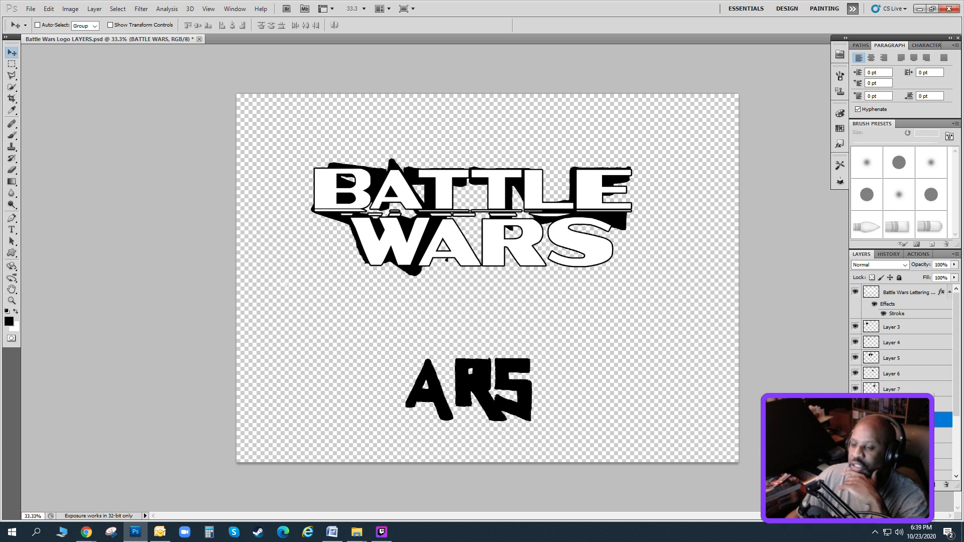
{"action": "left_click", "coordinate": [12, 76]}
{"action": "left_click", "coordinate": [400, 328]}
{"action": "left_click", "coordinate": [435, 350]}
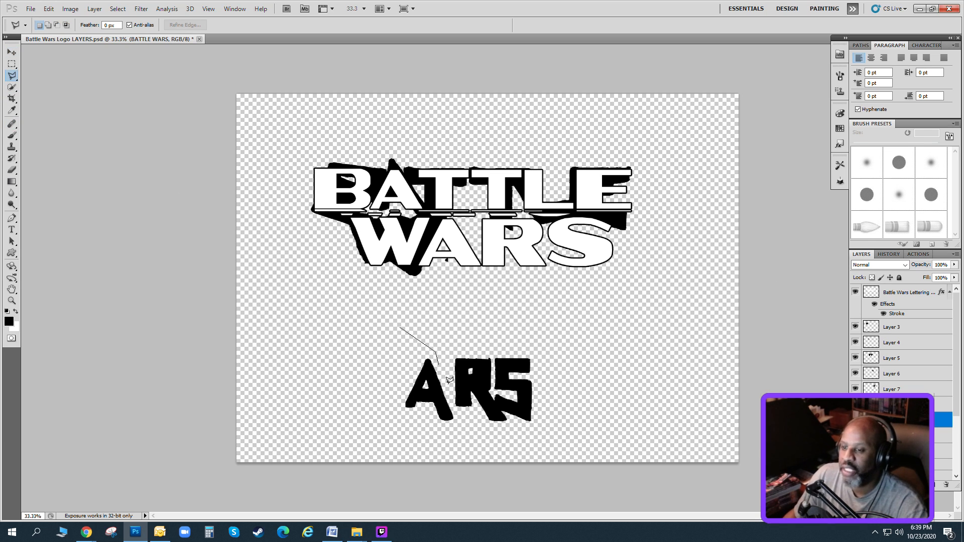
{"action": "left_click", "coordinate": [465, 444]}
{"action": "left_click", "coordinate": [401, 448]}
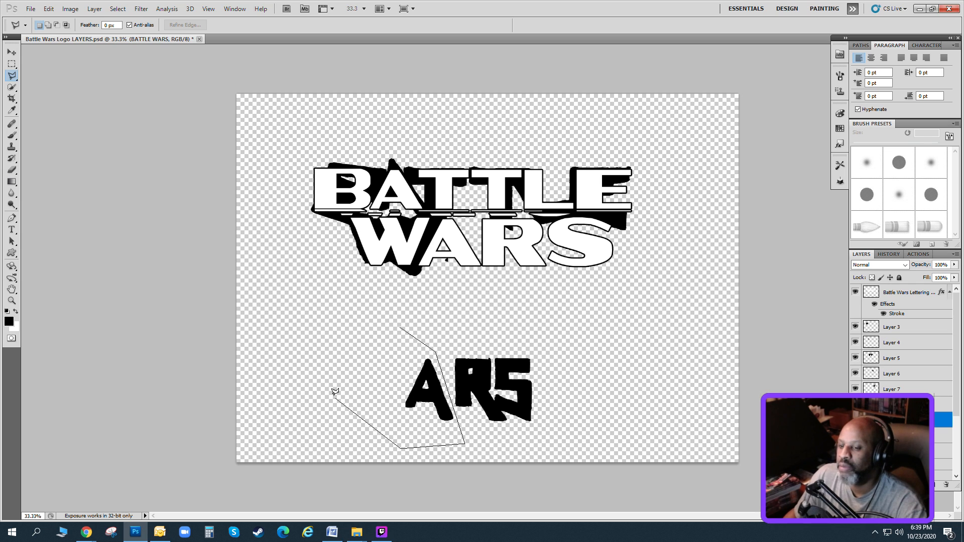
{"action": "left_click", "coordinate": [336, 393]}
{"action": "left_click", "coordinate": [399, 328]}
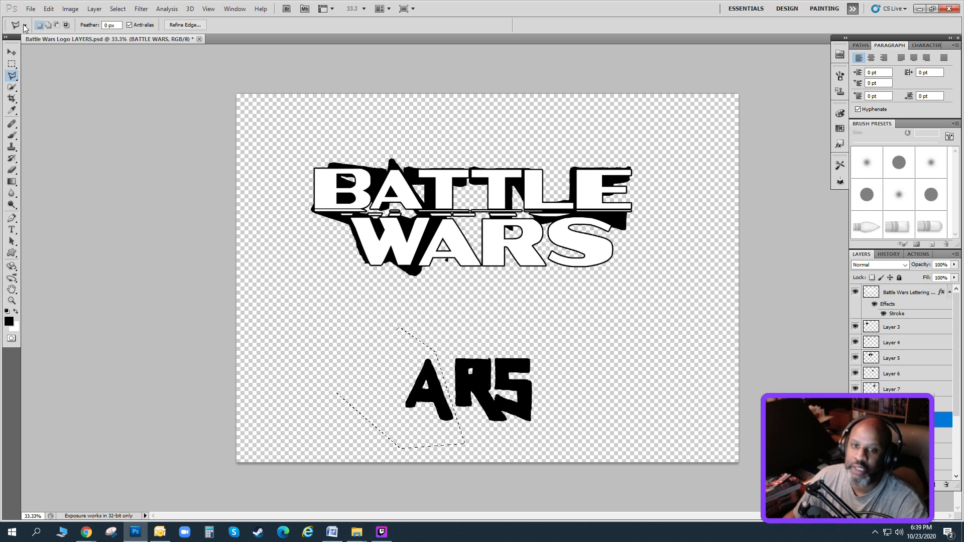
{"action": "left_click", "coordinate": [94, 9]}
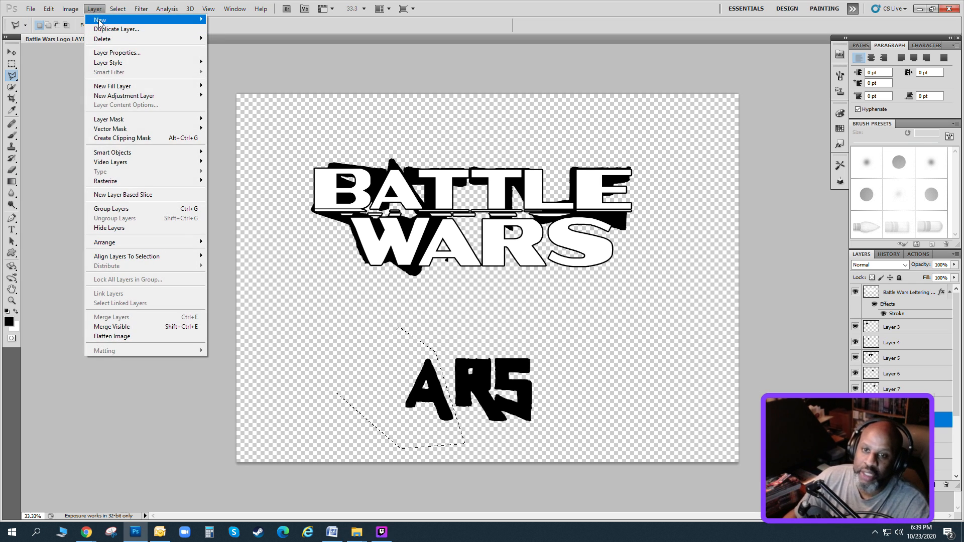
{"action": "mouse_move", "coordinate": [151, 20]}
{"action": "left_click", "coordinate": [276, 62]}
Move the jagged A behind the outlined A of WARS and rotate it 8.52° with Free Transform.
{"action": "key", "text": "v"}
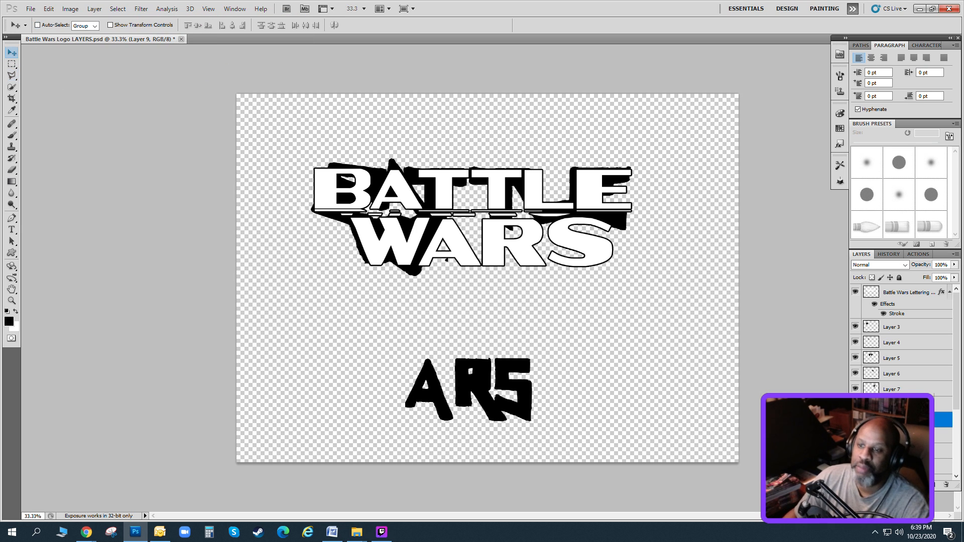
{"action": "left_click_drag", "start_coordinate": [467, 411], "coordinate": [484, 269]}
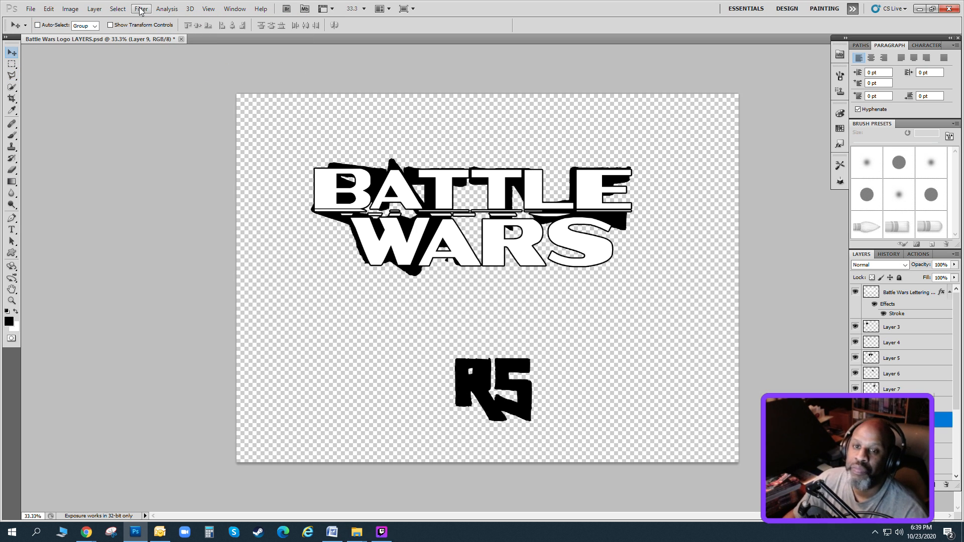
{"action": "left_click", "coordinate": [73, 9]}
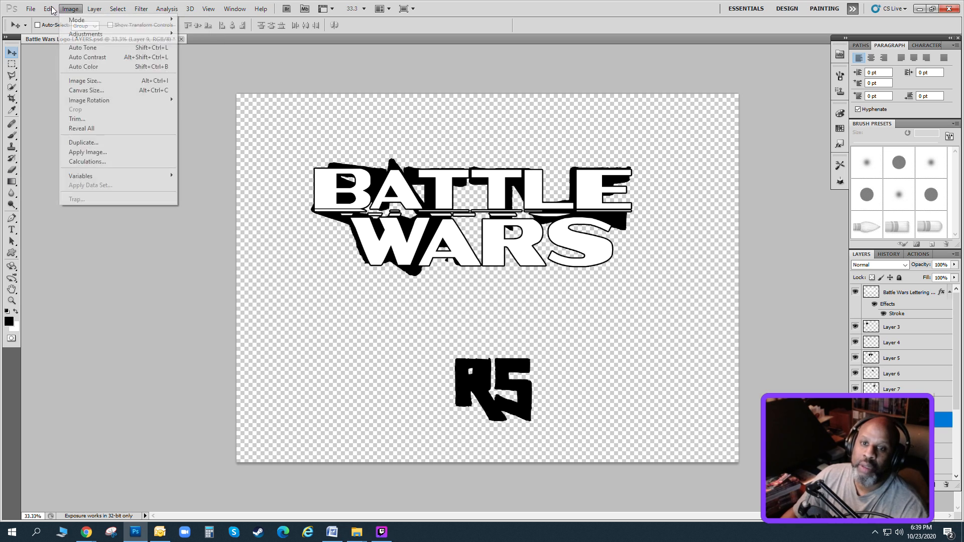
{"action": "left_click", "coordinate": [80, 195]}
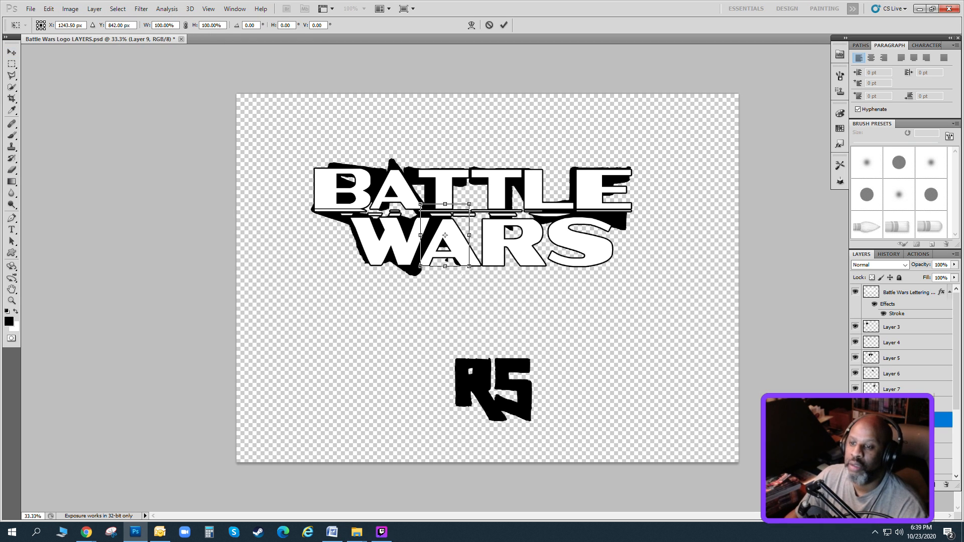
{"action": "left_click_drag", "start_coordinate": [445, 235], "coordinate": [454, 245]}
{"action": "left_click_drag", "start_coordinate": [484, 208], "coordinate": [490, 213]}
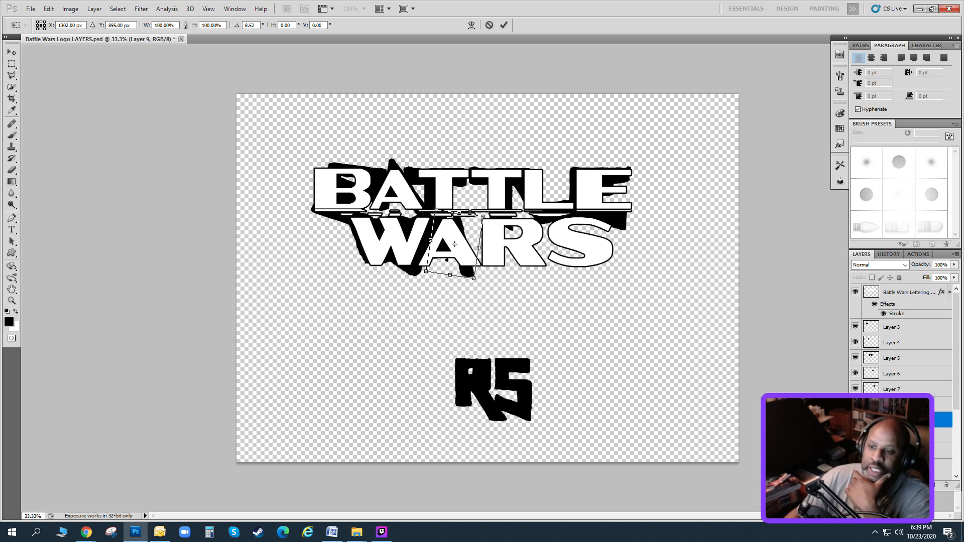
Lower the rotated jagged A slightly, stretch its width to 146.76% and apply the transformation.
{"action": "left_click_drag", "start_coordinate": [454, 244], "coordinate": [455, 251]}
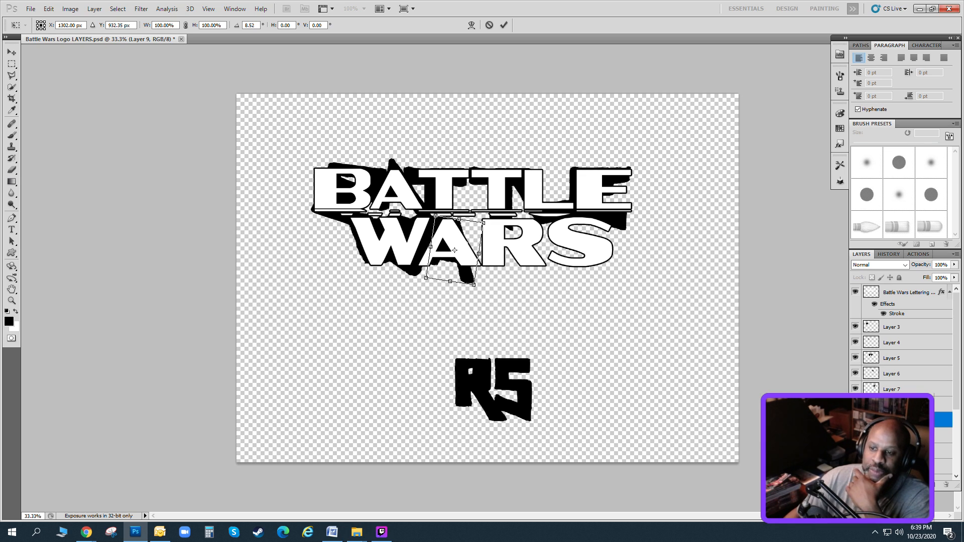
{"action": "mouse_move", "coordinate": [479, 253]}
{"action": "left_mouse_down"}
{"action": "mouse_move", "coordinate": [502, 257]}
{"action": "mouse_move", "coordinate": [475, 260]}
{"action": "left_mouse_up"}
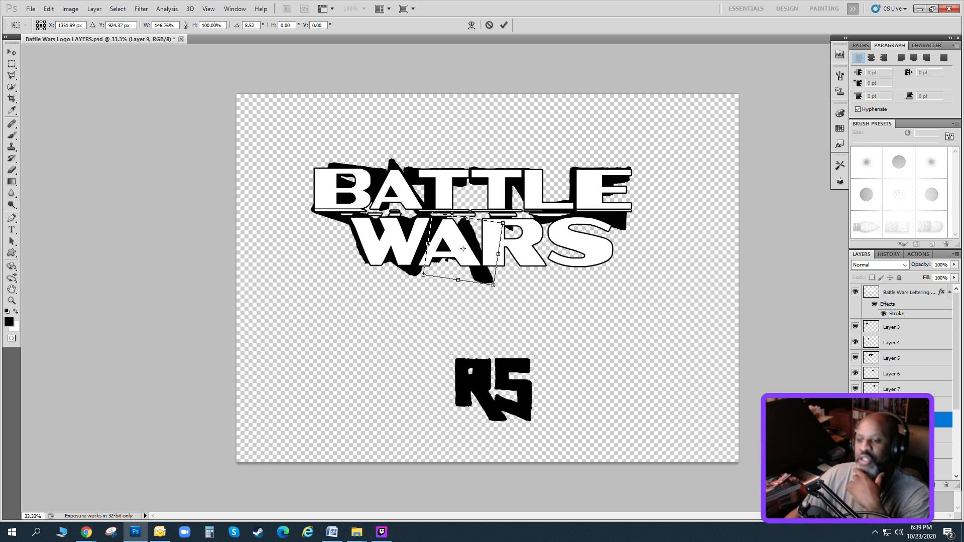
{"action": "left_click", "coordinate": [11, 52]}
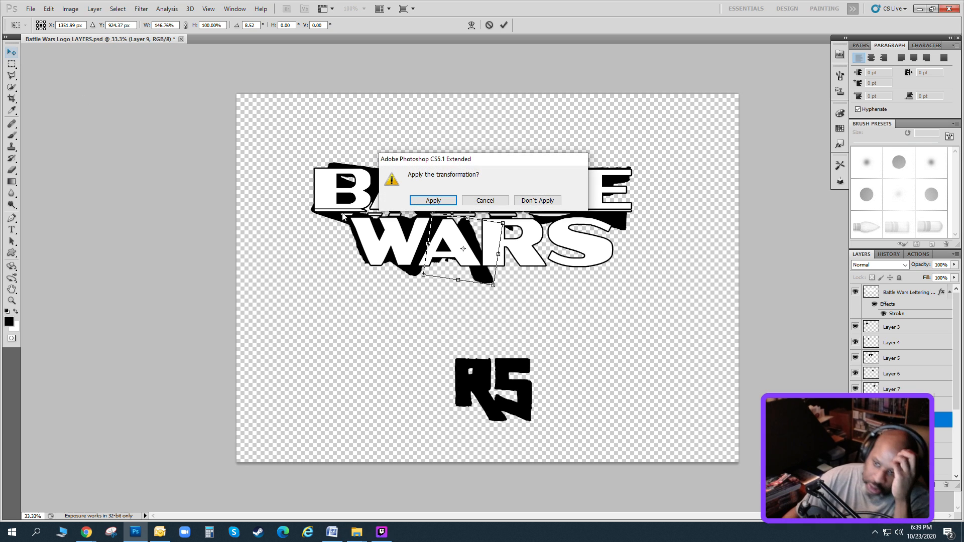
{"action": "left_click", "coordinate": [417, 200]}
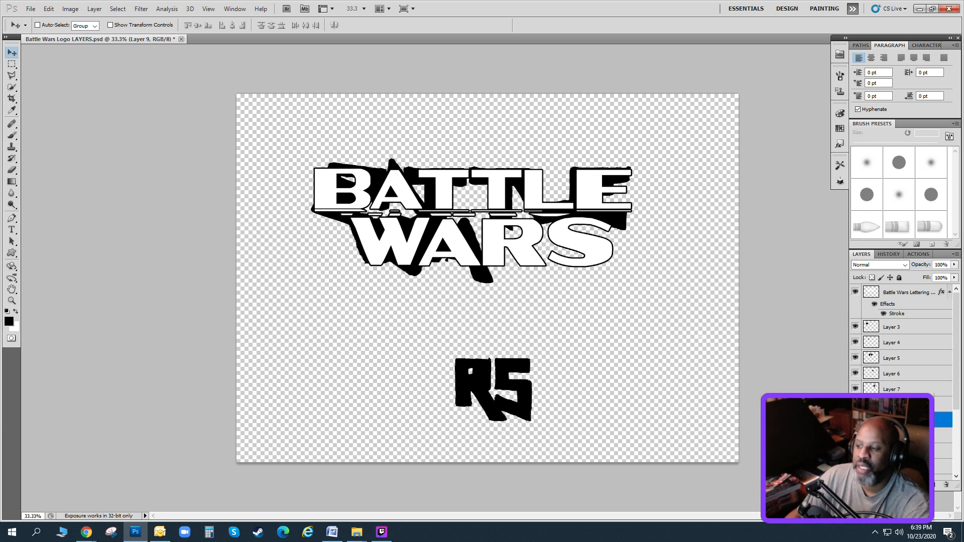
Move the remaining jagged RS on the BATTLE WARS layer up behind the outlined R and S of WARS.
{"action": "left_click", "coordinate": [46, 9]}
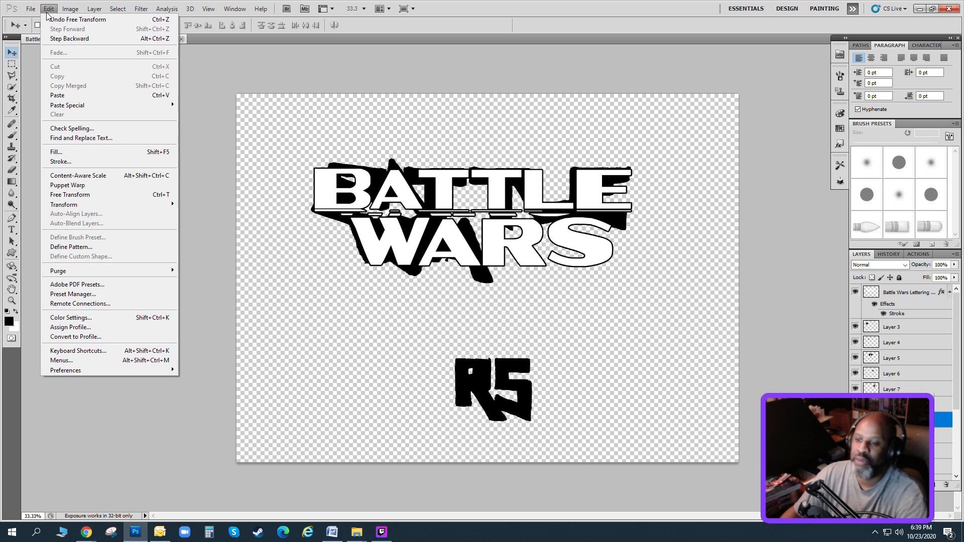
{"action": "key", "text": "Escape"}
{"action": "left_click", "coordinate": [898, 435]}
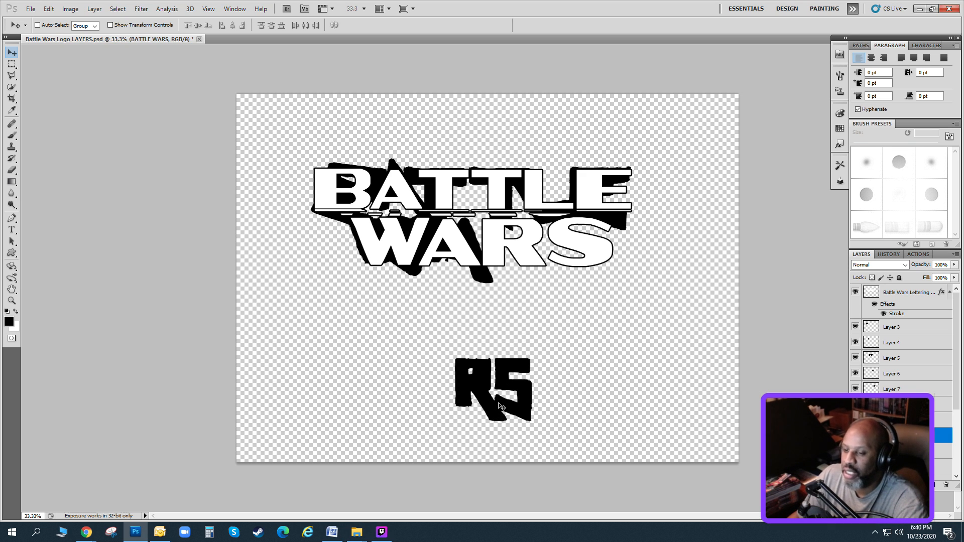
{"action": "left_click_drag", "start_coordinate": [499, 409], "coordinate": [525, 267]}
Stretch the jagged RS to 179.53% width with Free Transform, shift it up behind the outlined RS and apply the transformation.
{"action": "left_click", "coordinate": [48, 9]}
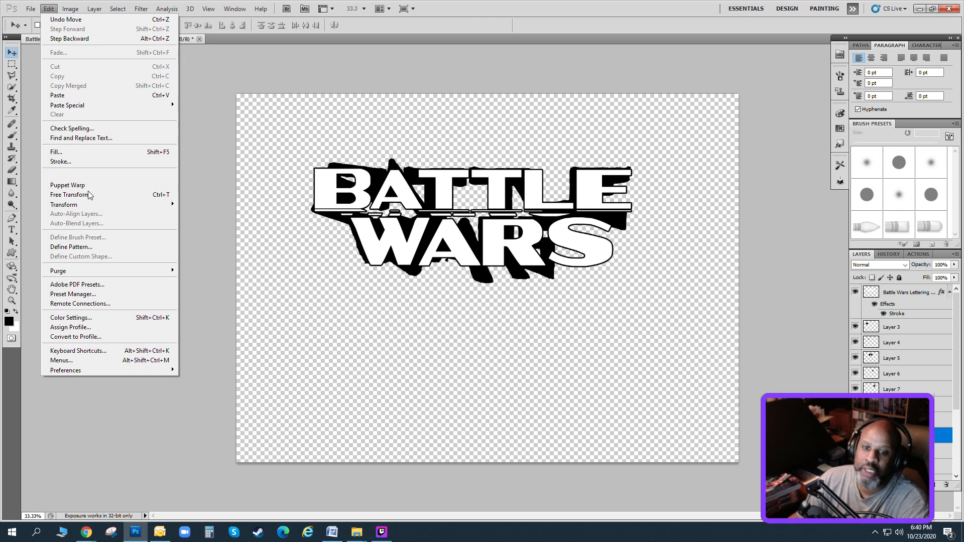
{"action": "left_click", "coordinate": [76, 196]}
{"action": "left_click_drag", "start_coordinate": [614, 248], "coordinate": [616, 247]}
{"action": "left_click_drag", "start_coordinate": [545, 247], "coordinate": [543, 241]}
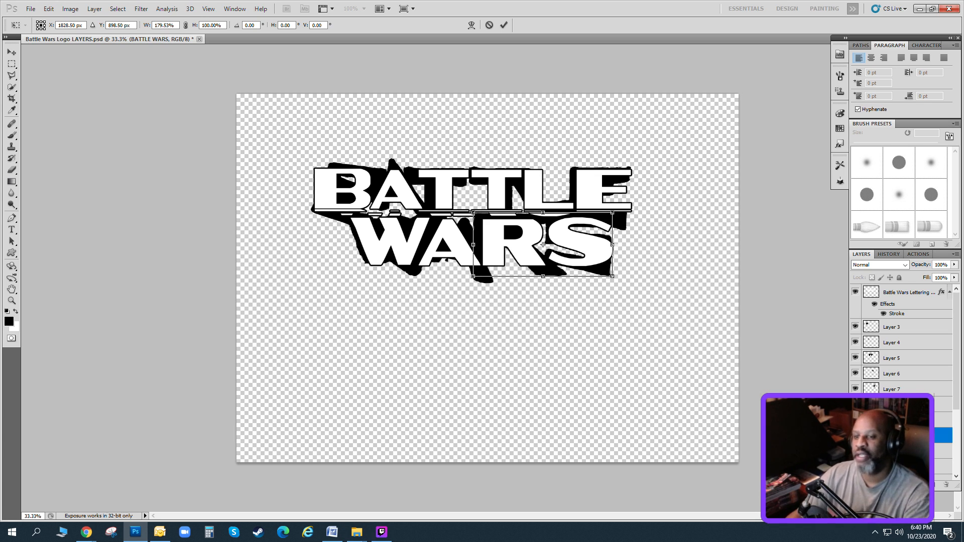
{"action": "left_click_drag", "start_coordinate": [600, 236], "coordinate": [596, 226]}
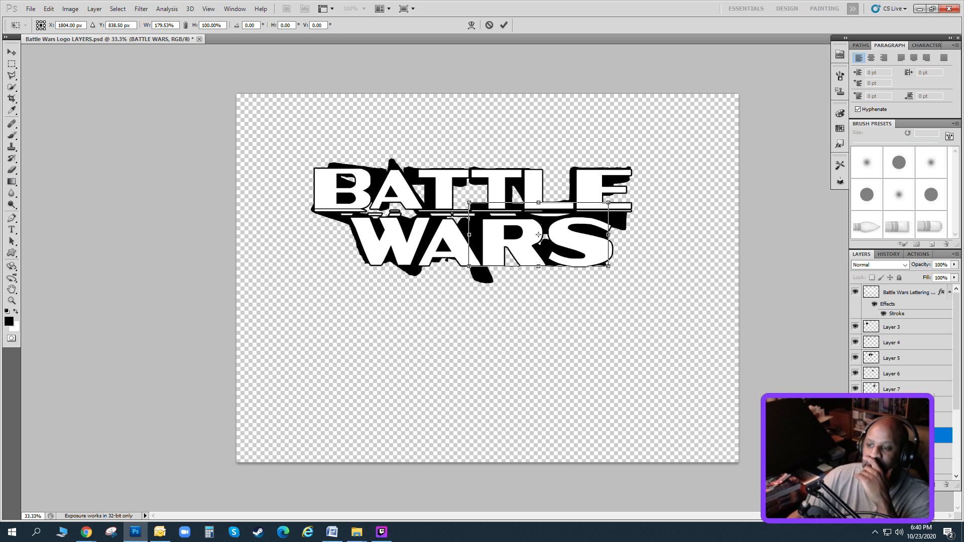
{"action": "left_click", "coordinate": [11, 54]}
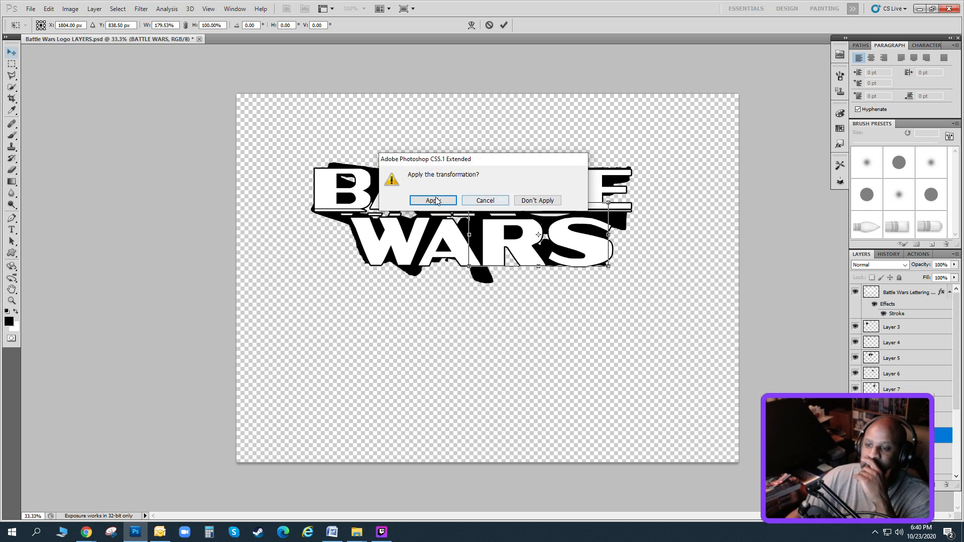
{"action": "left_click", "coordinate": [433, 200]}
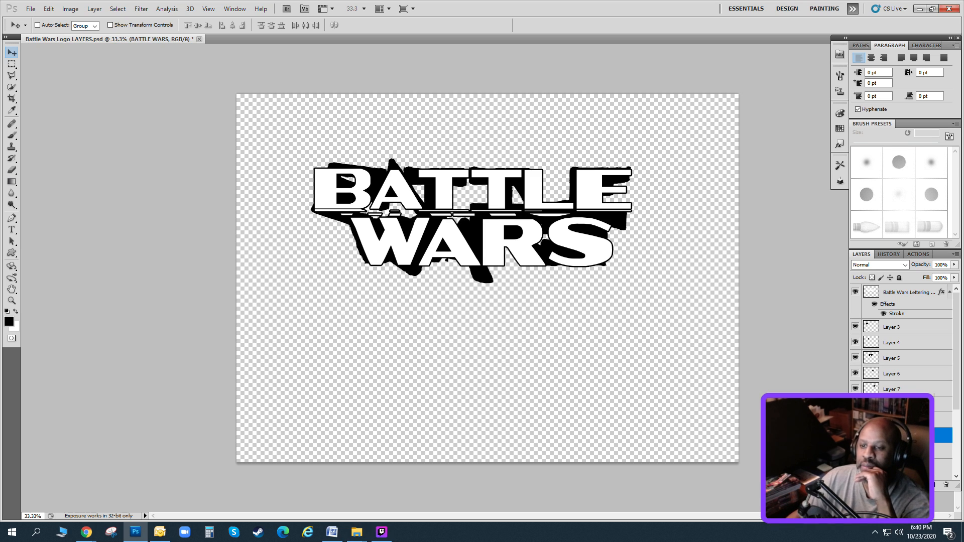
Select the jagged A's foot protruding below WARS on Layer 9 with the Rectangular Marquee and cut it to its own new layer.
{"action": "left_click", "coordinate": [891, 420]}
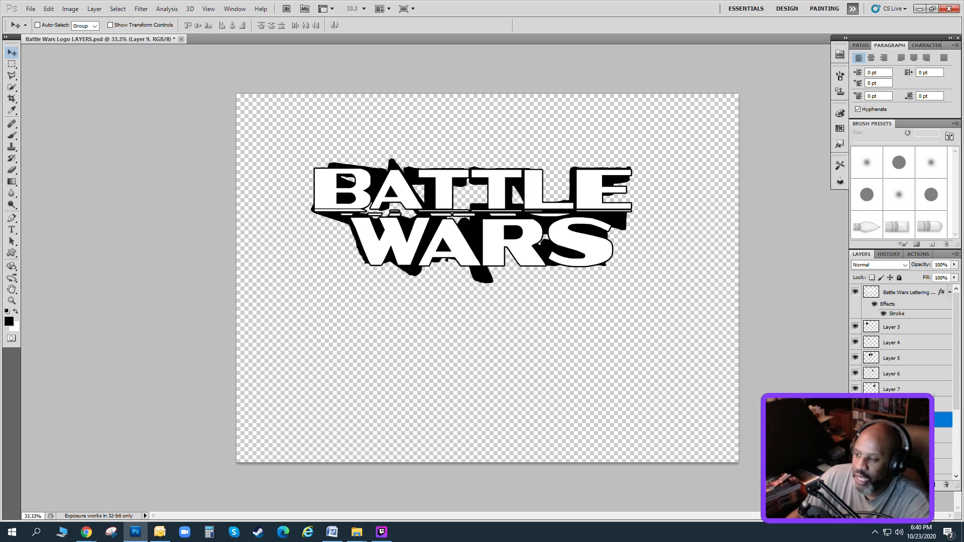
{"action": "left_click", "coordinate": [855, 420]}
{"action": "left_click", "coordinate": [855, 419]}
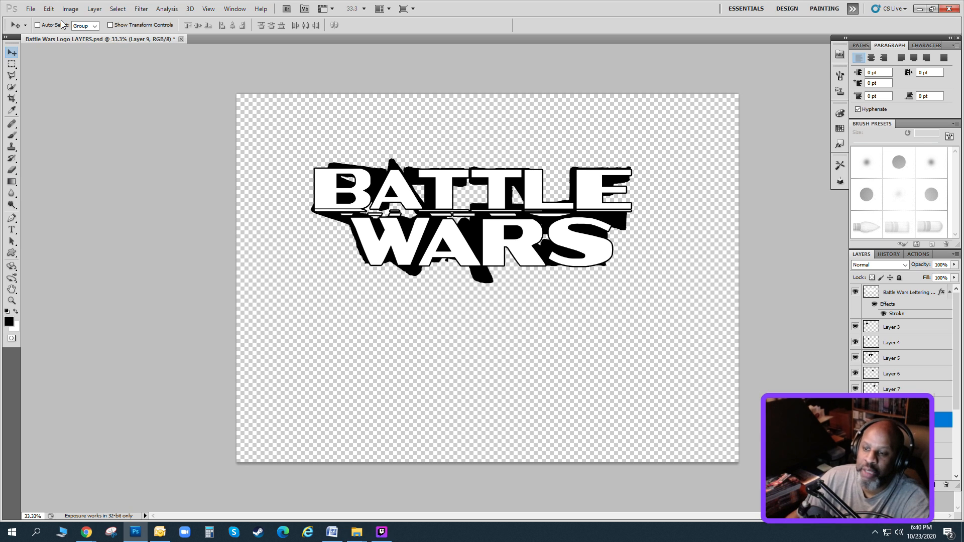
{"action": "key", "text": "m"}
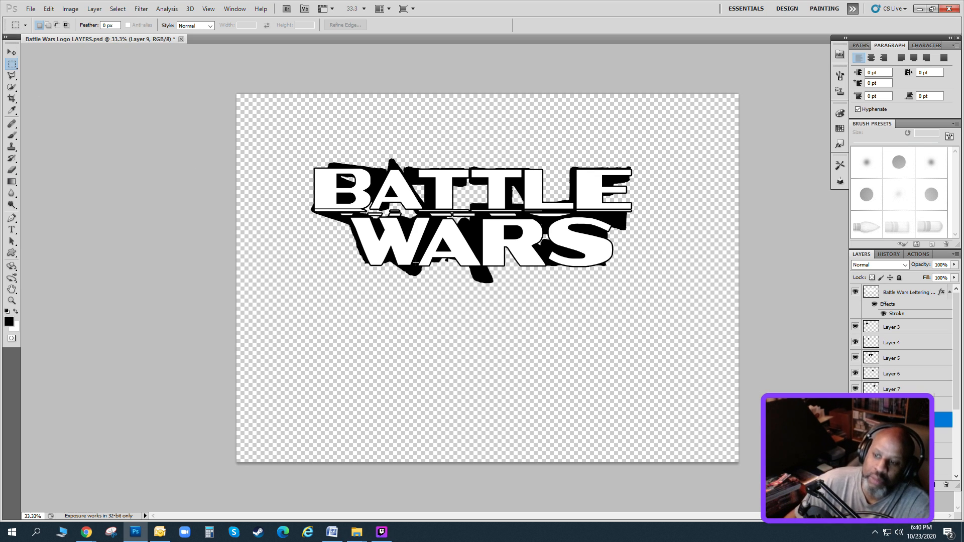
{"action": "left_click", "coordinate": [94, 8]}
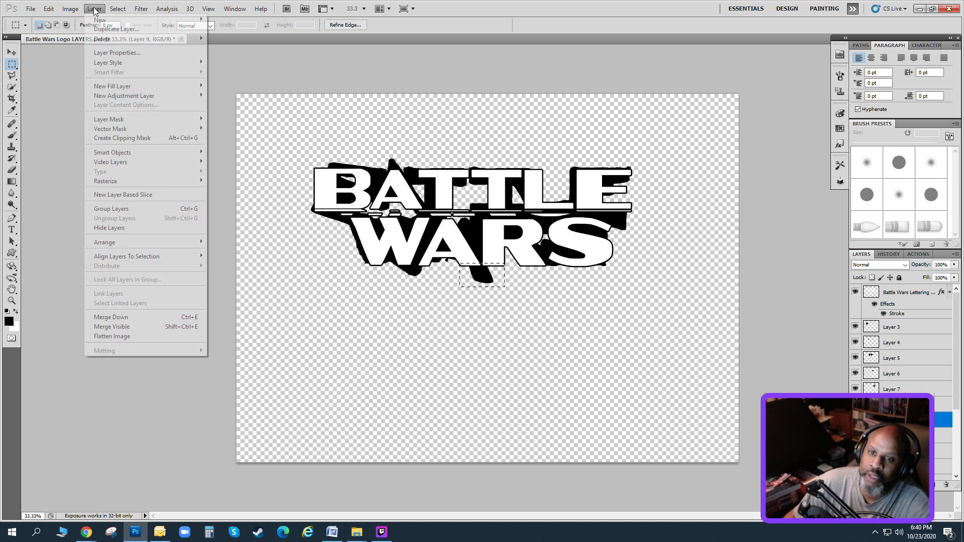
{"action": "mouse_move", "coordinate": [98, 21]}
{"action": "left_click", "coordinate": [232, 72]}
Nudge the cut-off foot of the jagged A upward so it protrudes less below the outlined lettering.
{"action": "left_click", "coordinate": [18, 55]}
{"action": "key", "text": "shift+Up"}
{"action": "key", "text": "shift+Up"}
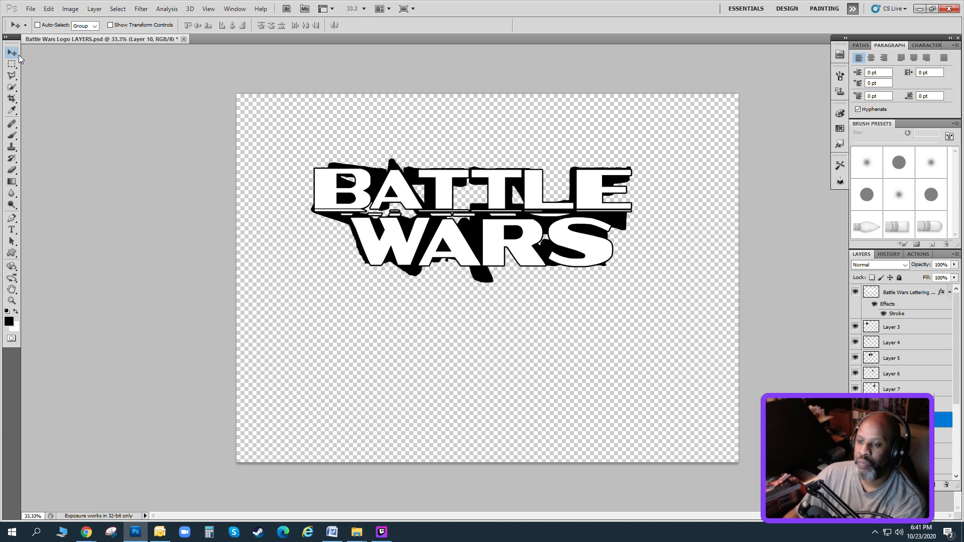
{"action": "key", "text": "shift+Up"}
{"action": "key", "text": "shift+Up"}
{"action": "key", "text": "shift+Up"}
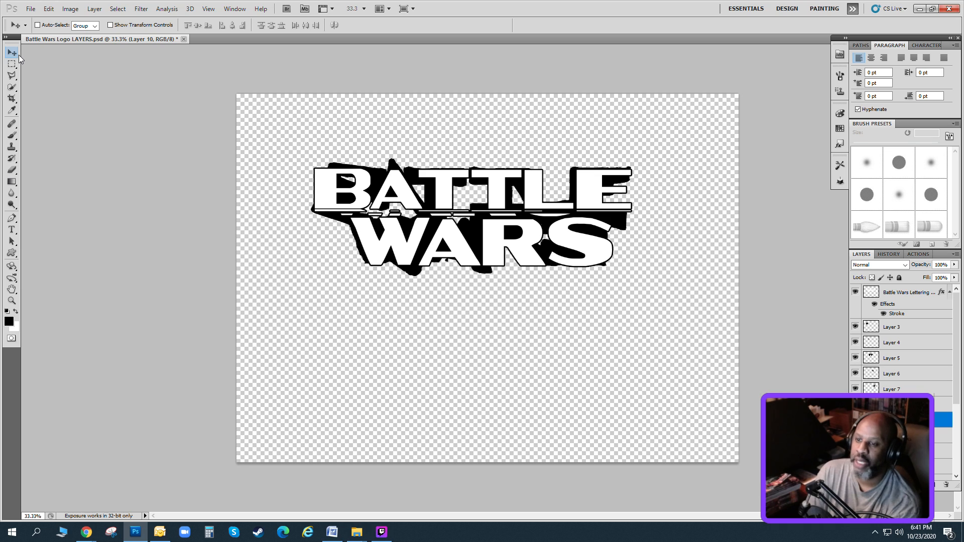
{"action": "key", "text": "shift+Down"}
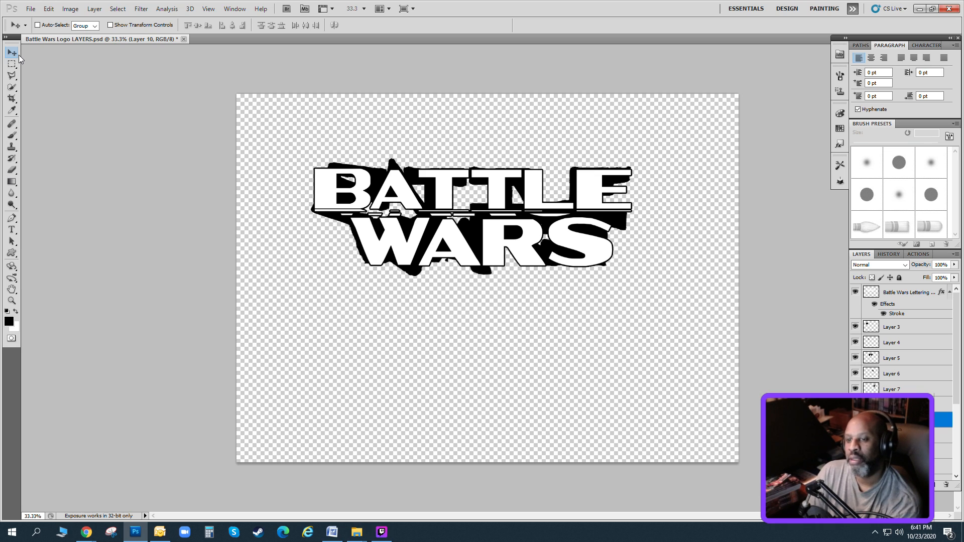
{"action": "key", "text": "Up"}
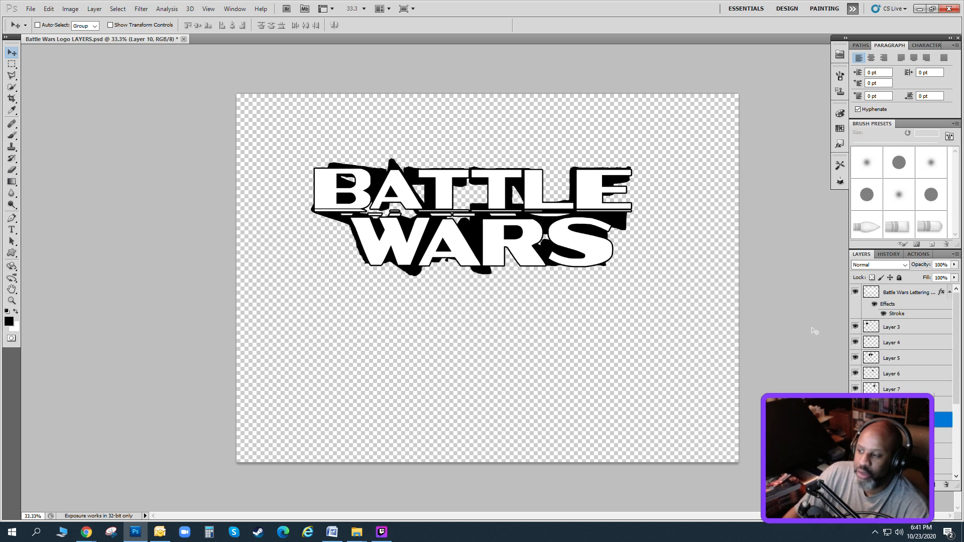
Duplicate all the jagged letter layers from Layer 3 down to BATTLE WARS and merge the copies into one layer.
{"action": "left_click", "coordinate": [905, 331]}
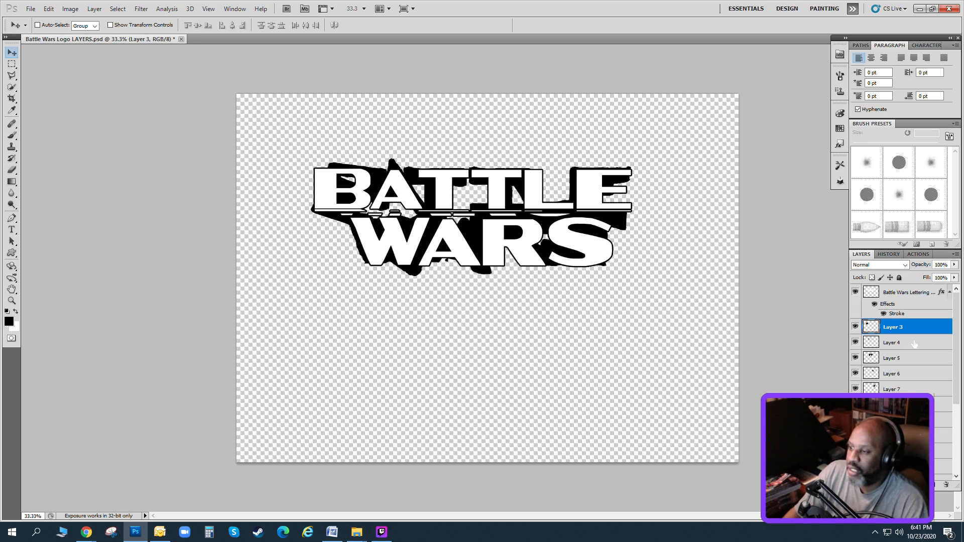
{"action": "left_click", "coordinate": [898, 450], "text": "shift"}
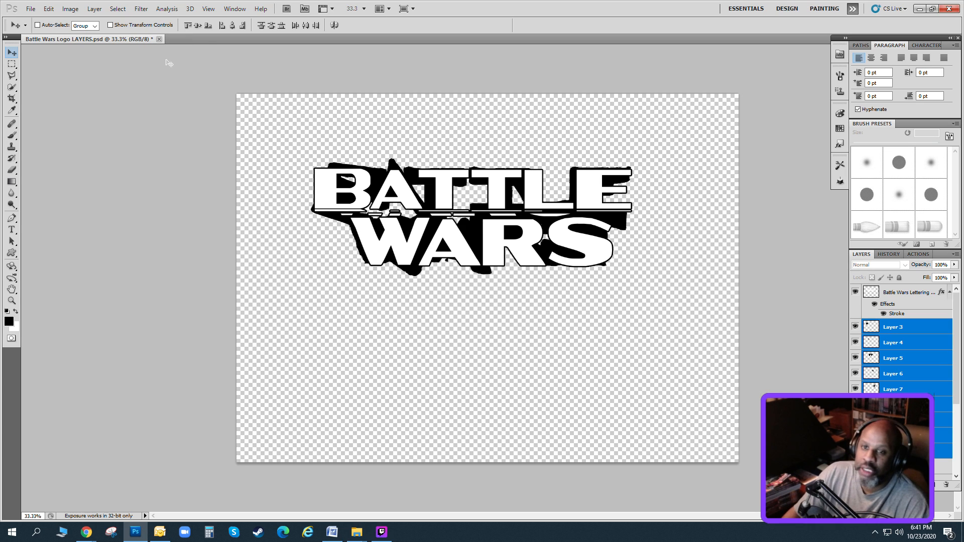
{"action": "left_click", "coordinate": [94, 9]}
{"action": "left_click", "coordinate": [113, 29]}
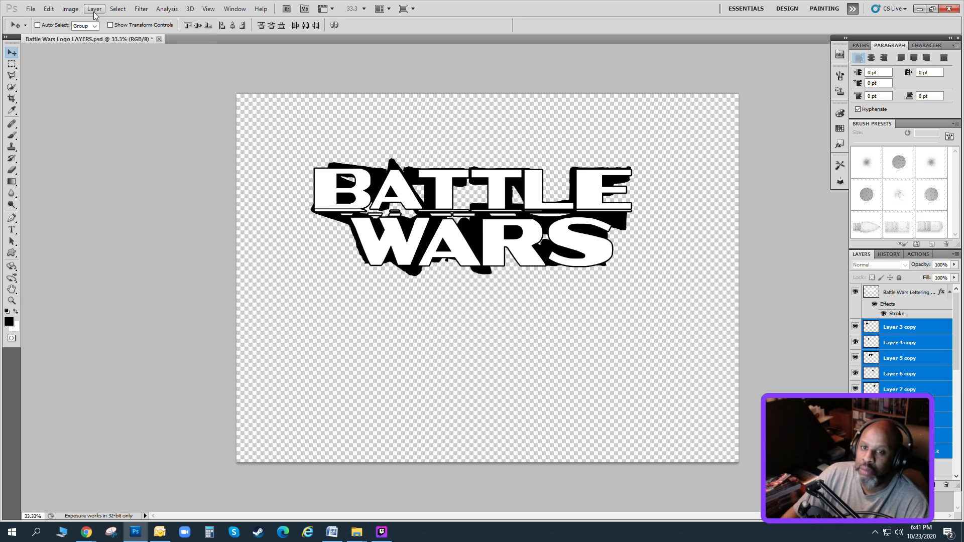
{"action": "left_click", "coordinate": [94, 9]}
{"action": "left_click", "coordinate": [129, 318]}
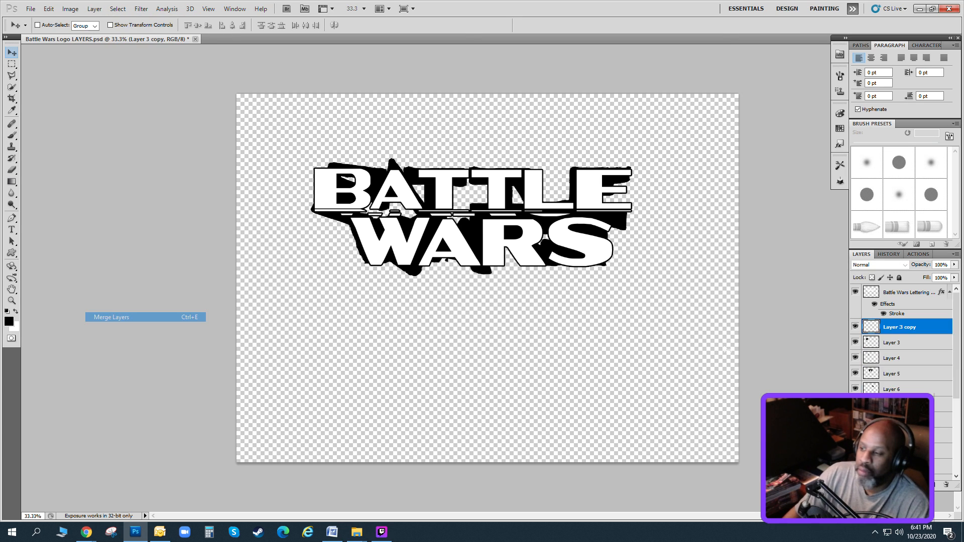
Rename the merged jagged-letter layer Black Framer.
{"action": "double_click", "coordinate": [894, 325]}
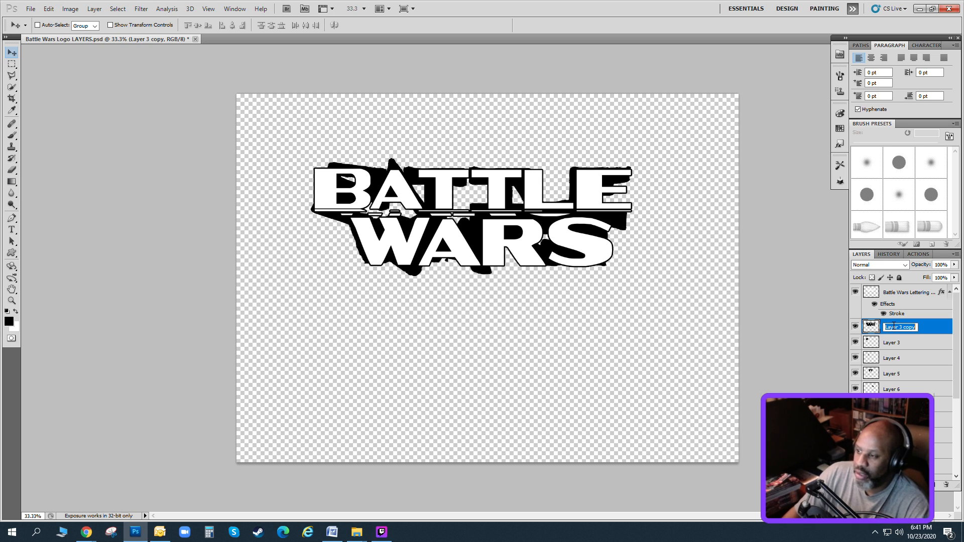
{"action": "type", "text": "Black"}
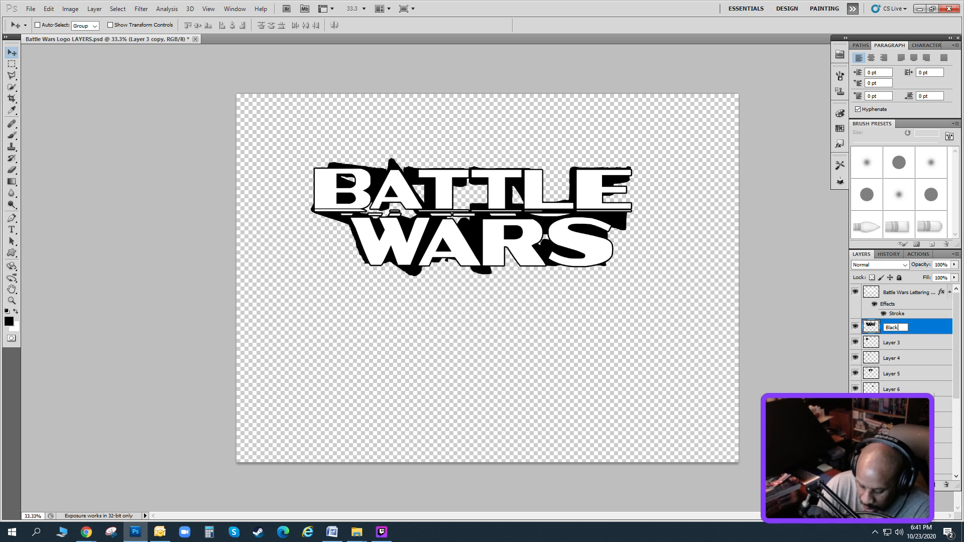
{"action": "type", "text": " Framer"}
{"action": "key", "text": "Return"}
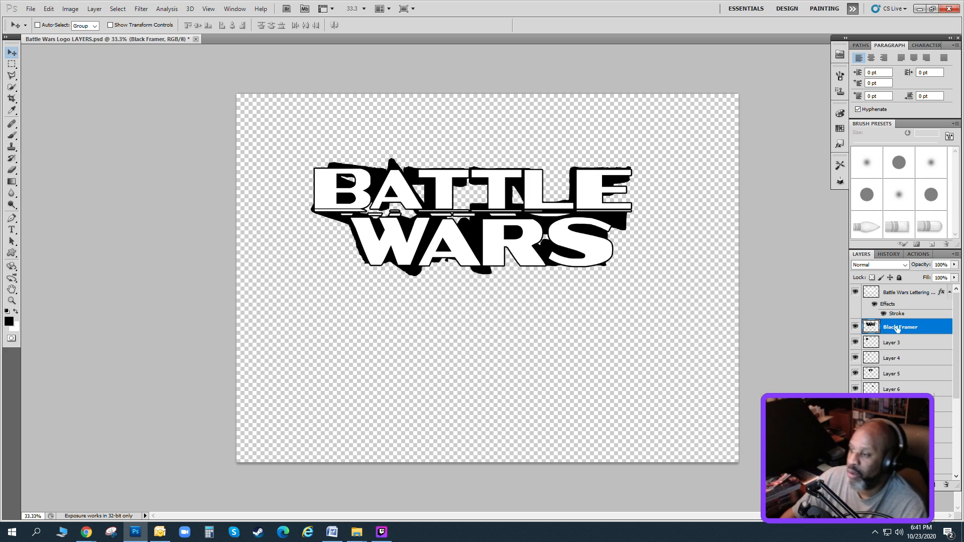
Group the original jagged letter layers below Black Framer and move the new group beneath Group 1 in the layer stack.
{"action": "left_click", "coordinate": [891, 346]}
{"action": "left_click", "coordinate": [893, 466], "text": "shift"}
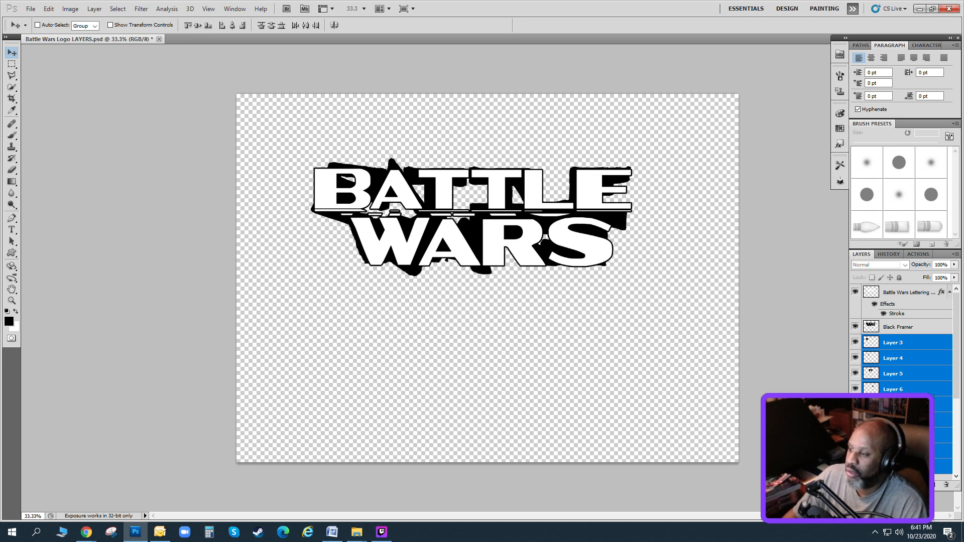
{"action": "left_click", "coordinate": [93, 9]}
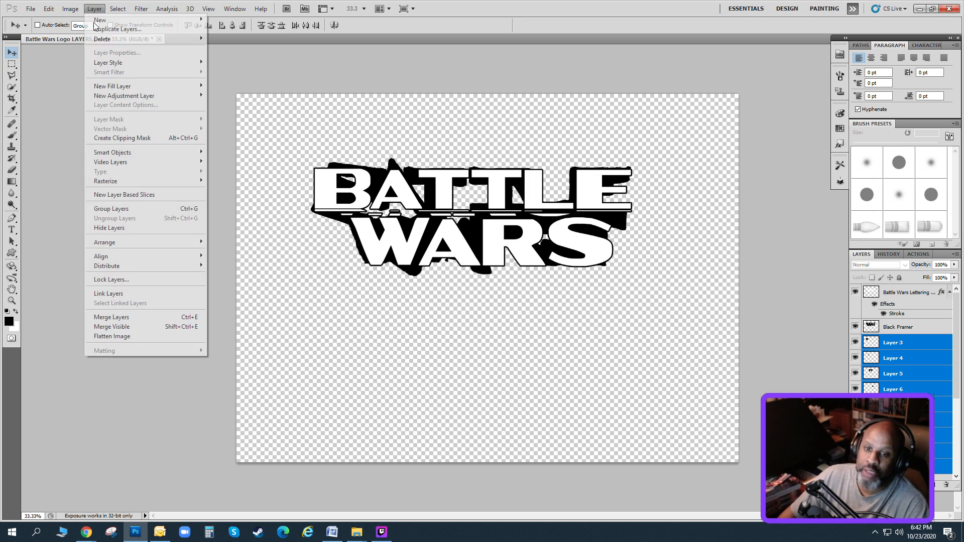
{"action": "left_click", "coordinate": [136, 206]}
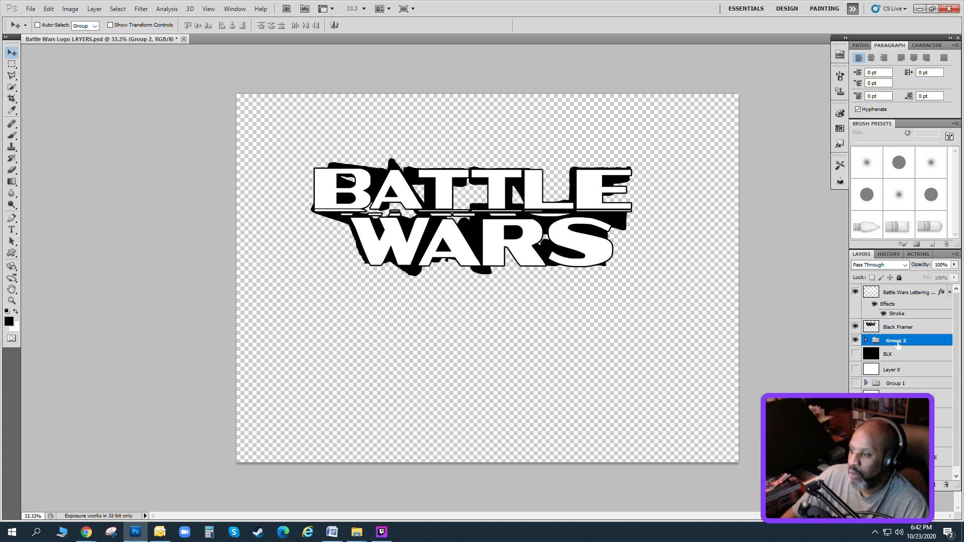
{"action": "left_click_drag", "start_coordinate": [895, 343], "coordinate": [895, 388]}
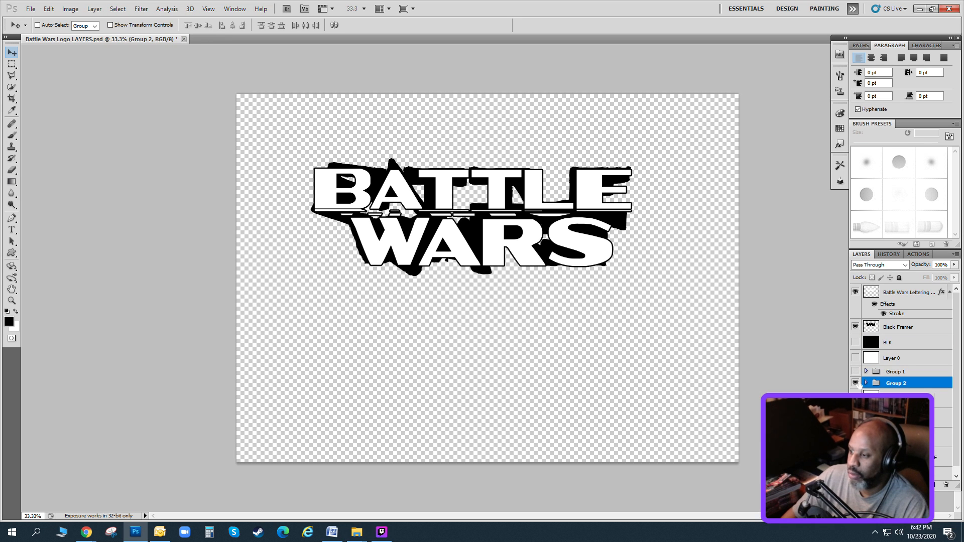
Hide Group 2 and toggle the Black Framer and lettering layers off and on to check them.
{"action": "left_click", "coordinate": [856, 382]}
{"action": "left_click", "coordinate": [855, 328]}
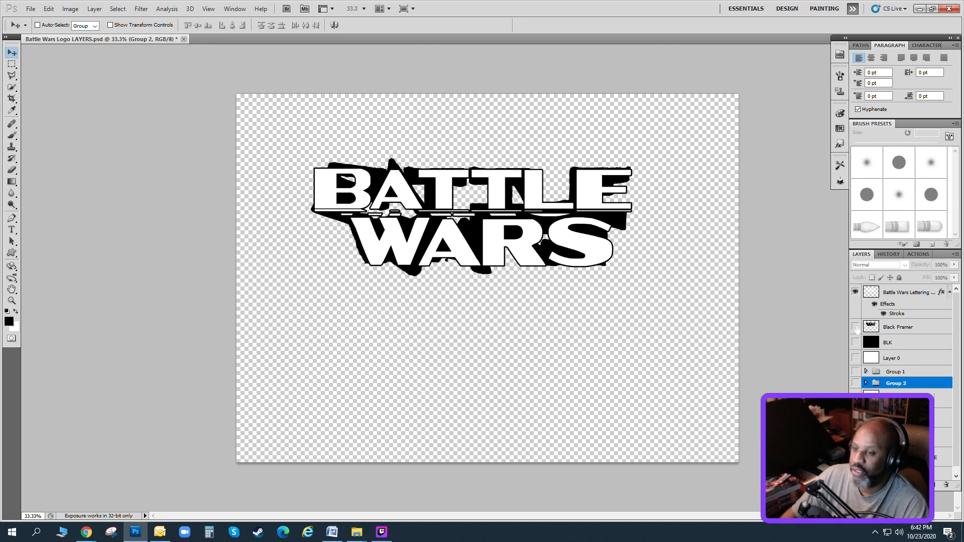
{"action": "left_click", "coordinate": [855, 292]}
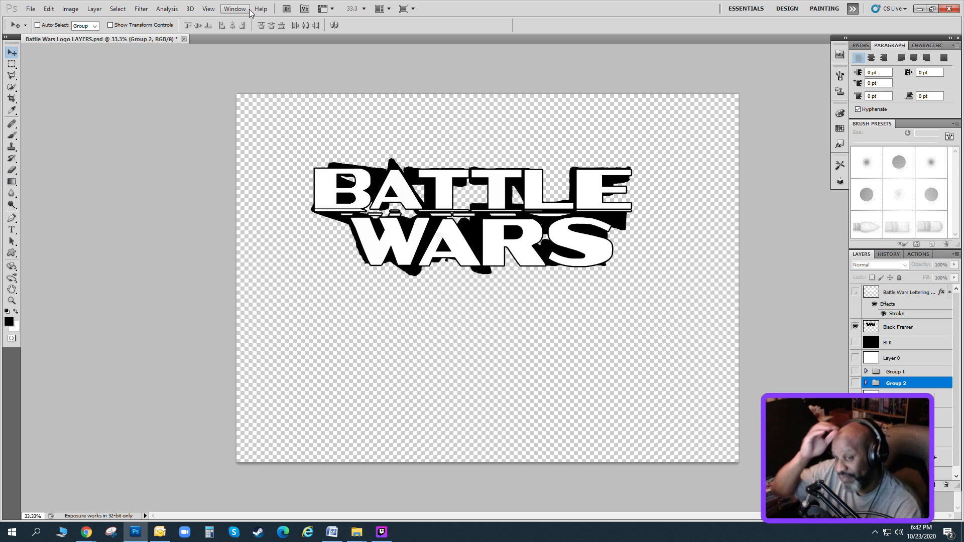
Create a new layer named Brushes Chipped.
{"action": "left_click", "coordinate": [94, 8]}
{"action": "mouse_move", "coordinate": [96, 22]}
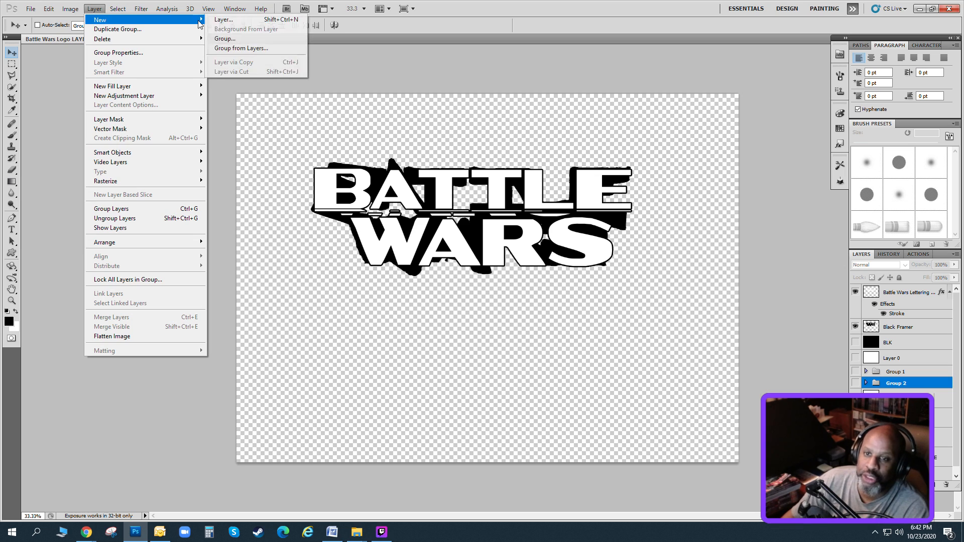
{"action": "left_click", "coordinate": [221, 20]}
{"action": "type", "text": "Brushes Chipped"}
{"action": "key", "text": "Return"}
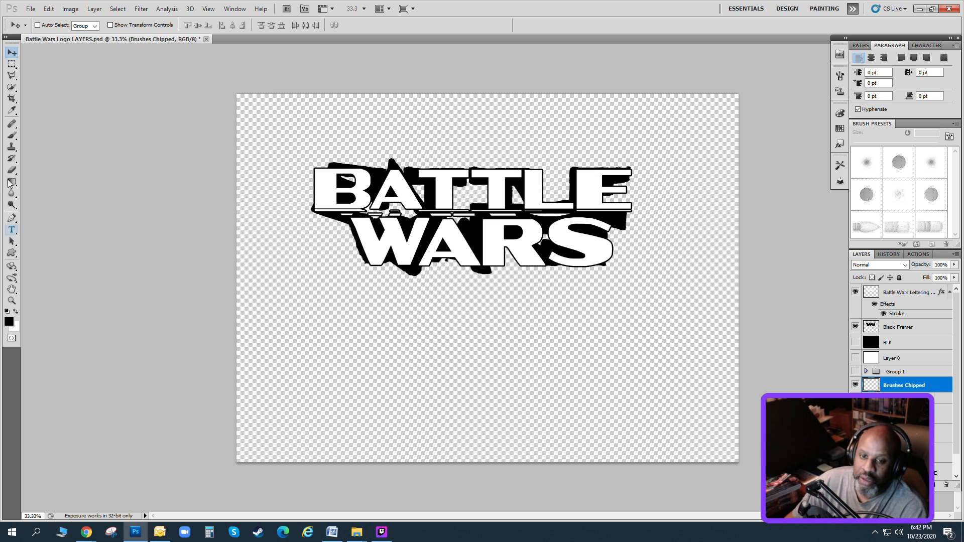
Activate the Brush tool and load the Rons Nuts Bolts & Holes brush set.
{"action": "left_click", "coordinate": [11, 135]}
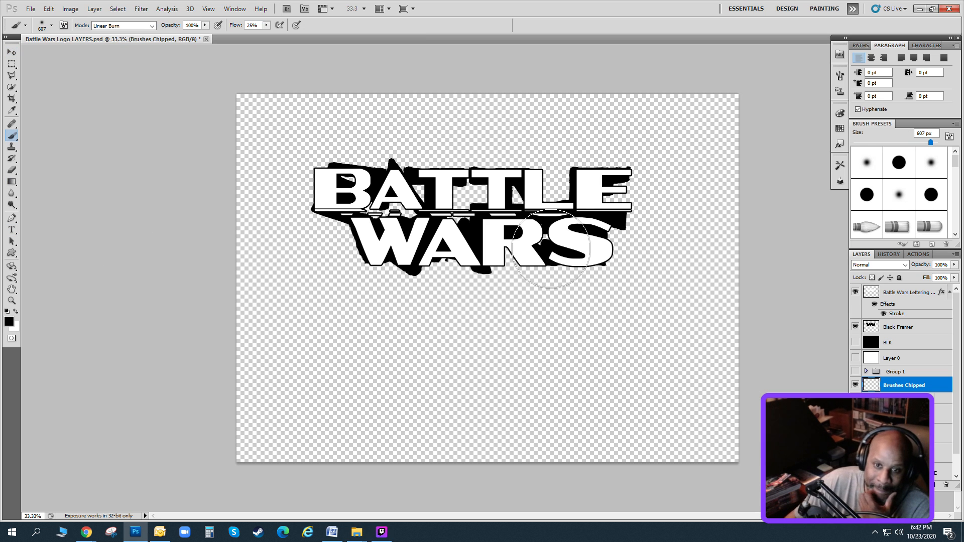
{"action": "left_click", "coordinate": [956, 125]}
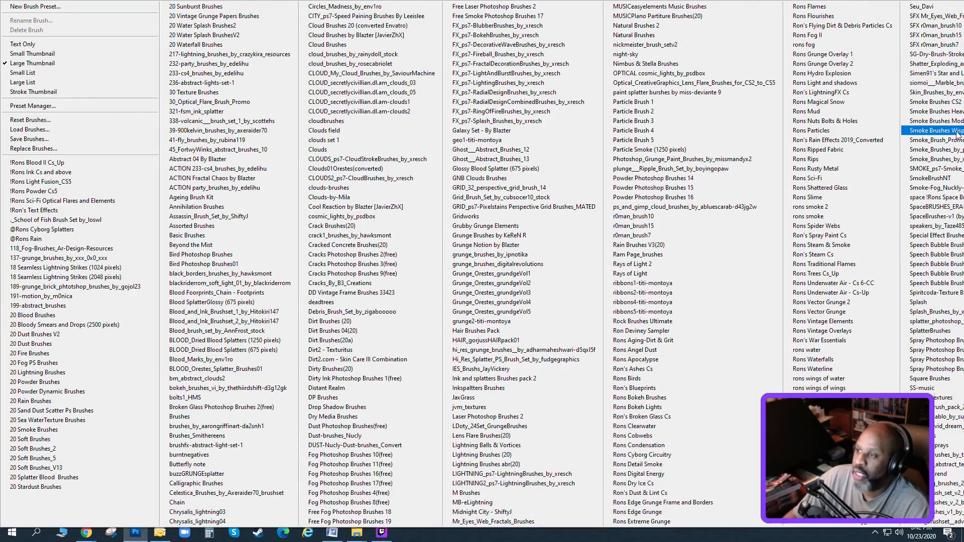
{"action": "left_click", "coordinate": [884, 117]}
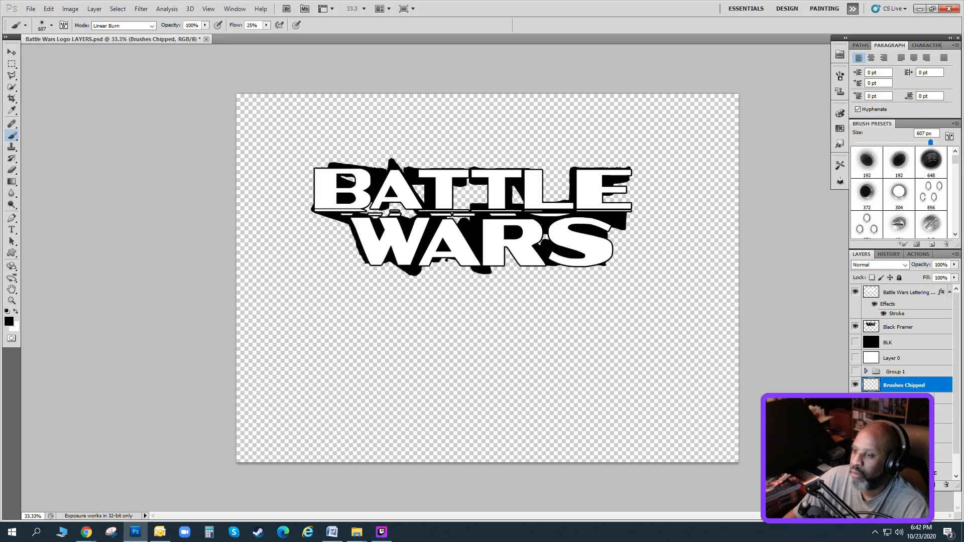
Choose the 805 px torn-hole brush and stamp it twice on Brushes Chipped, beside the W of WARS.
{"action": "scroll", "coordinate": [898, 190], "scroll_direction": "down", "scroll_amount": 2}
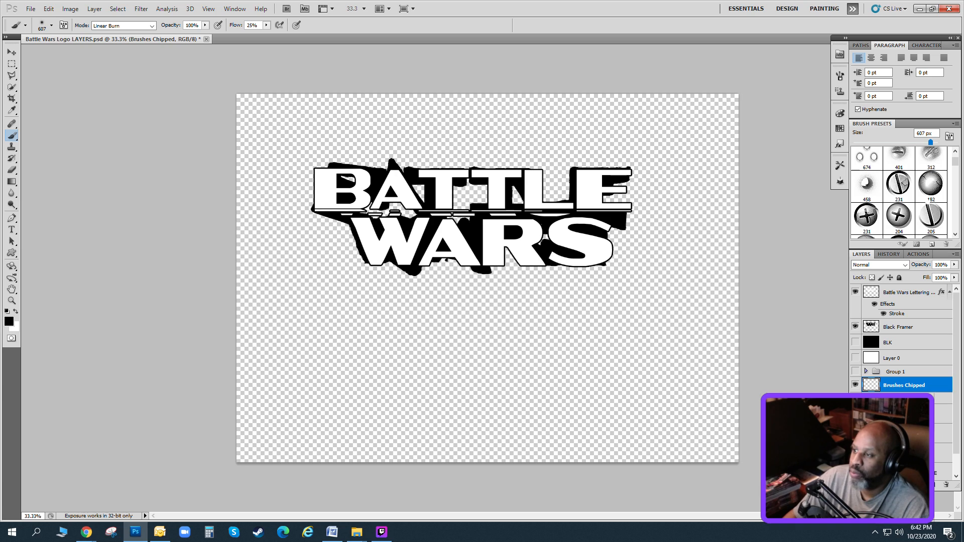
{"action": "scroll", "coordinate": [899, 193], "scroll_direction": "down", "scroll_amount": 2}
{"action": "scroll", "coordinate": [927, 200], "scroll_direction": "down", "scroll_amount": 5}
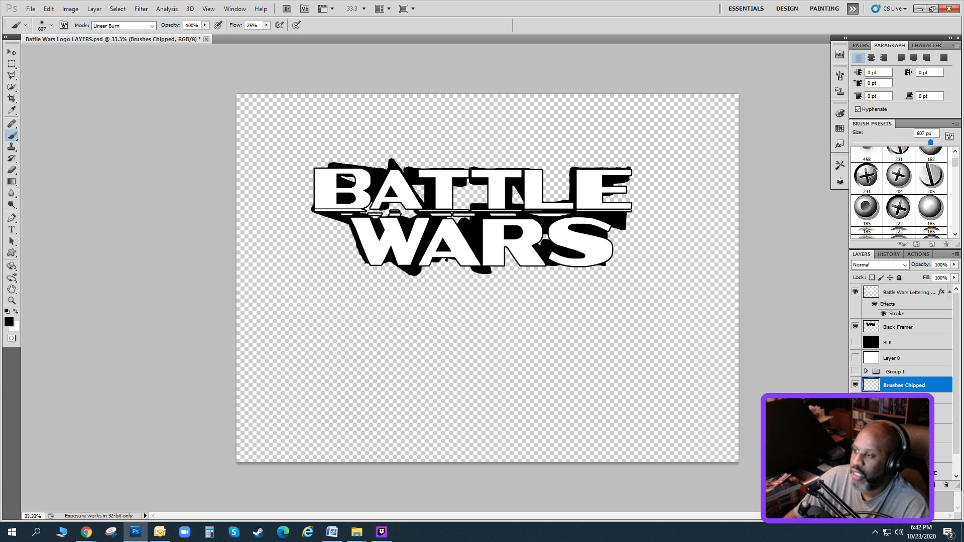
{"action": "scroll", "coordinate": [927, 200], "scroll_direction": "down", "scroll_amount": 1}
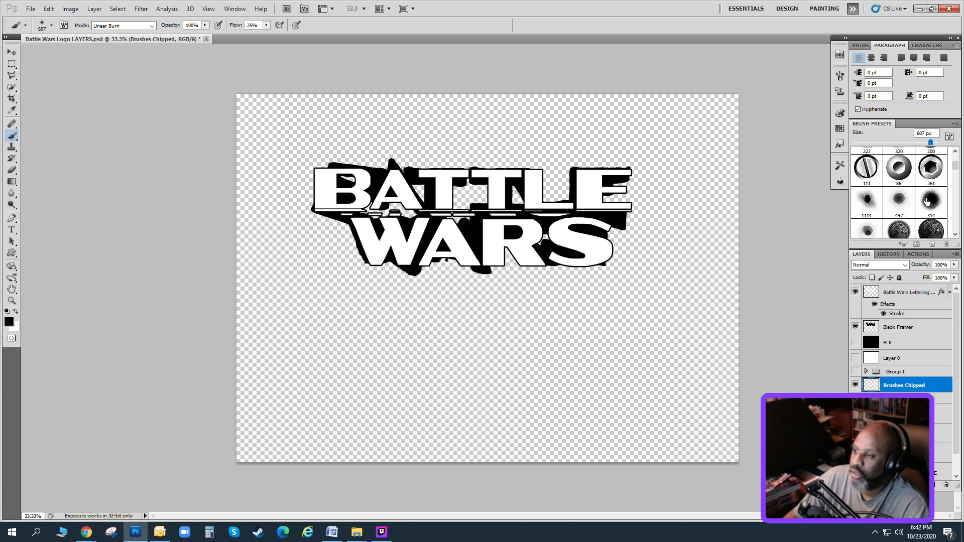
{"action": "scroll", "coordinate": [927, 201], "scroll_direction": "down", "scroll_amount": 1}
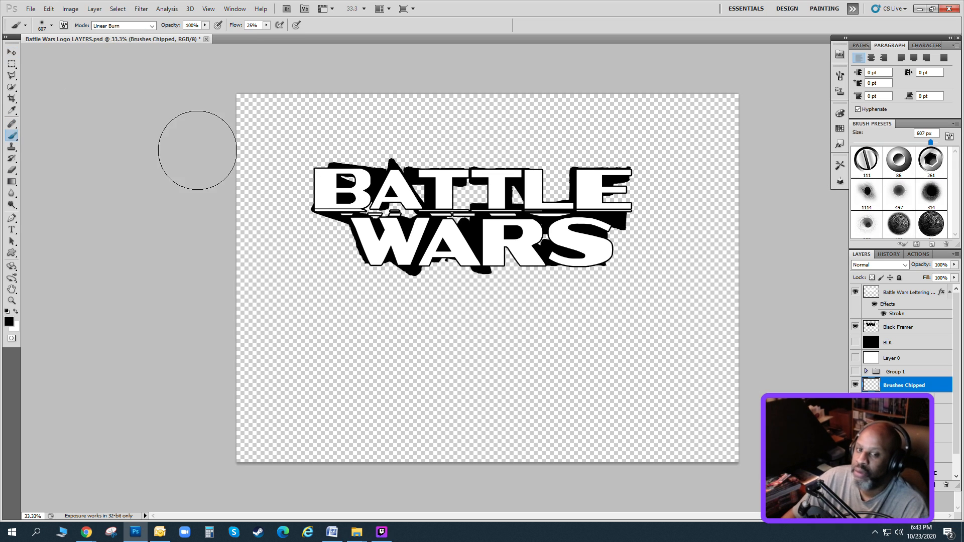
{"action": "scroll", "coordinate": [914, 195], "scroll_direction": "down", "scroll_amount": 3}
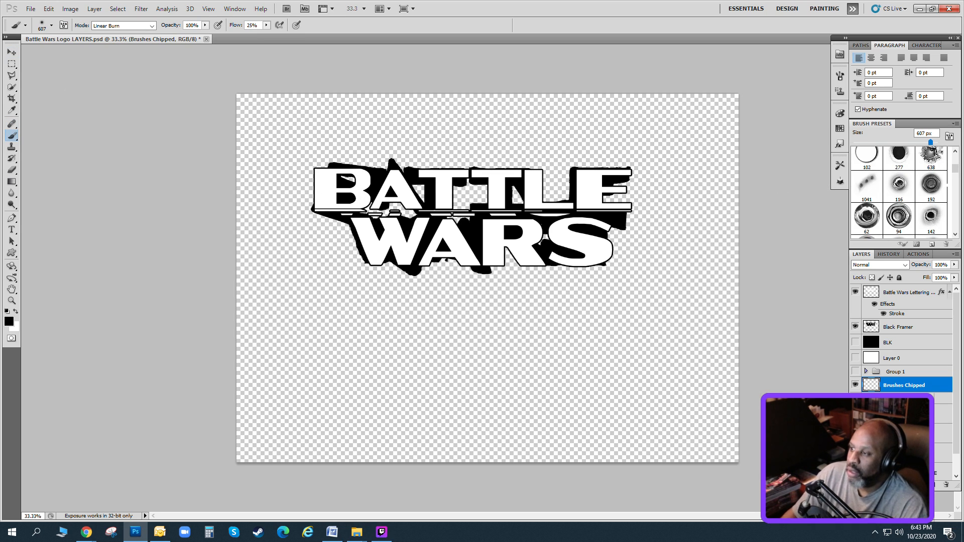
{"action": "scroll", "coordinate": [956, 180], "scroll_direction": "down", "scroll_amount": 4}
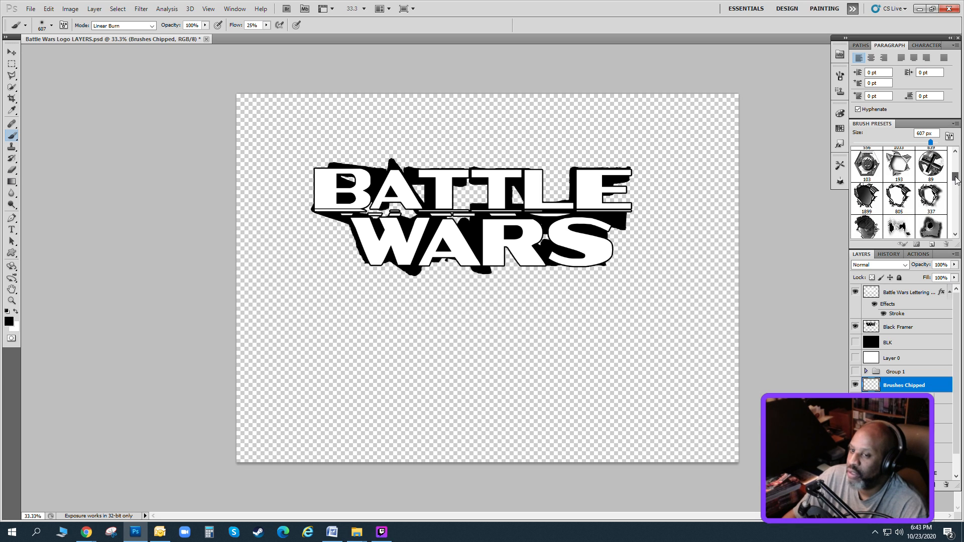
{"action": "left_click_drag", "start_coordinate": [955, 179], "coordinate": [955, 183]}
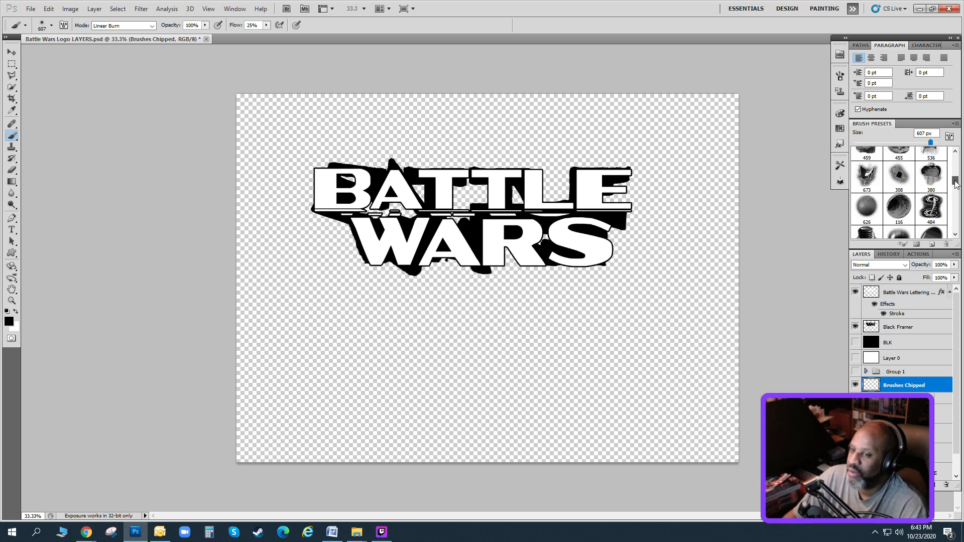
{"action": "scroll", "coordinate": [956, 184], "scroll_direction": "down", "scroll_amount": 1}
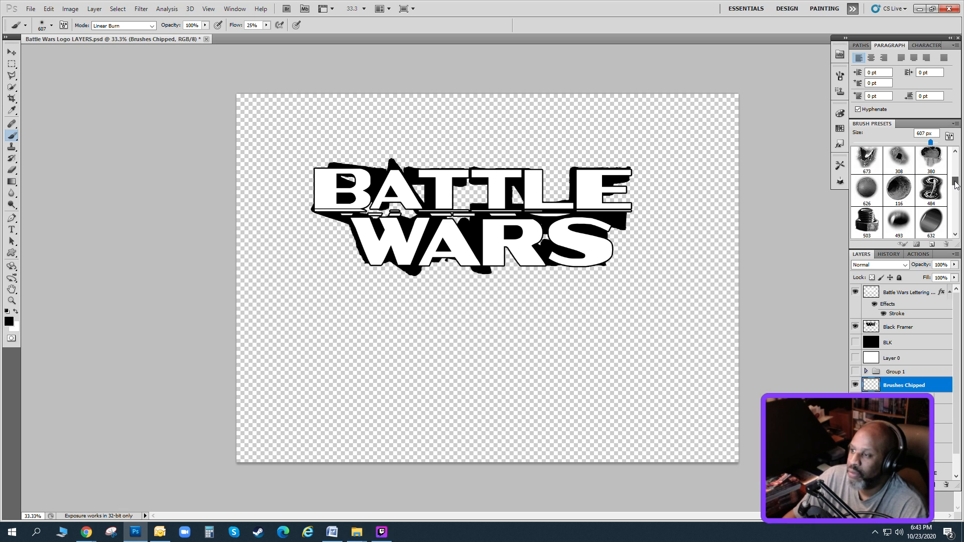
{"action": "left_click_drag", "start_coordinate": [955, 184], "coordinate": [955, 179]}
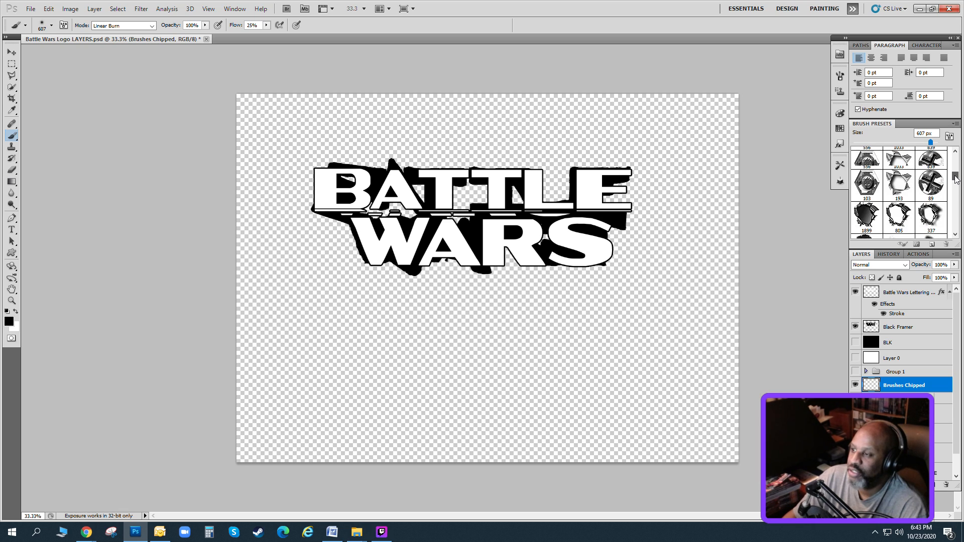
{"action": "left_click", "coordinate": [898, 215]}
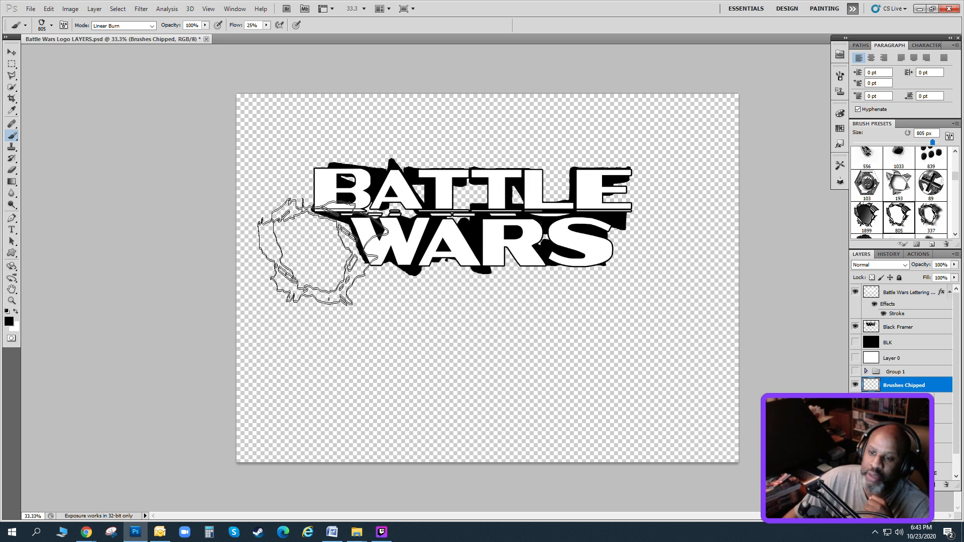
{"action": "left_click", "coordinate": [306, 251]}
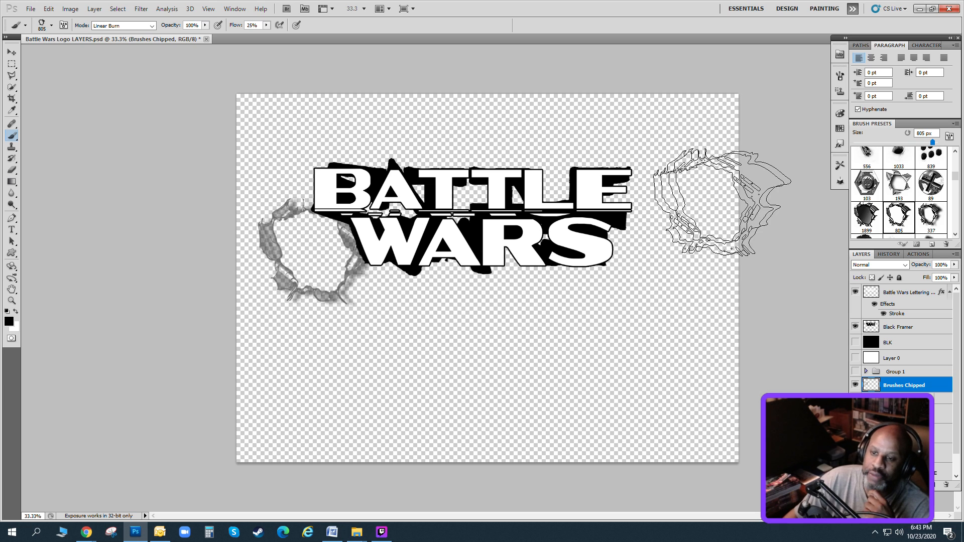
{"action": "left_click", "coordinate": [323, 250]}
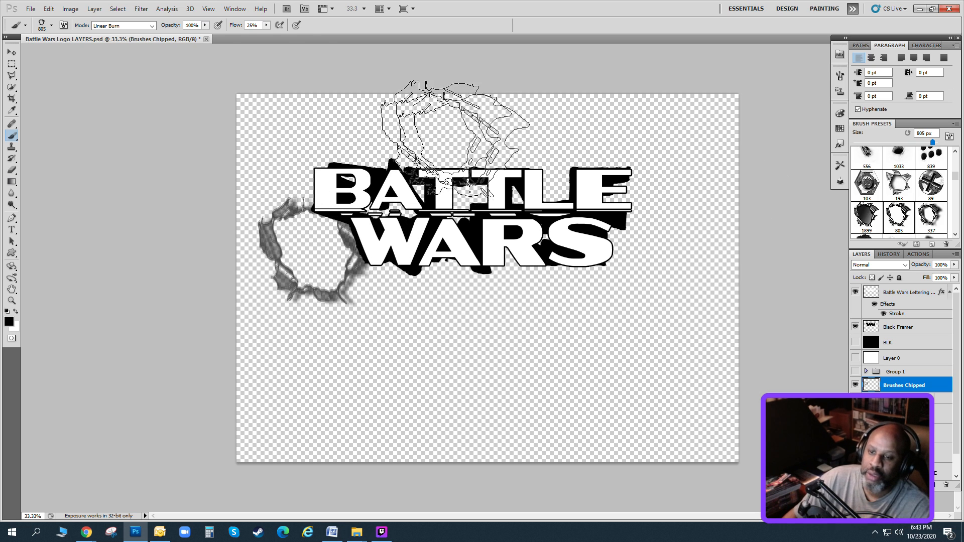
Scale the stamped hole down to about 22.6% with Free Transform and apply it.
{"action": "left_click", "coordinate": [49, 9]}
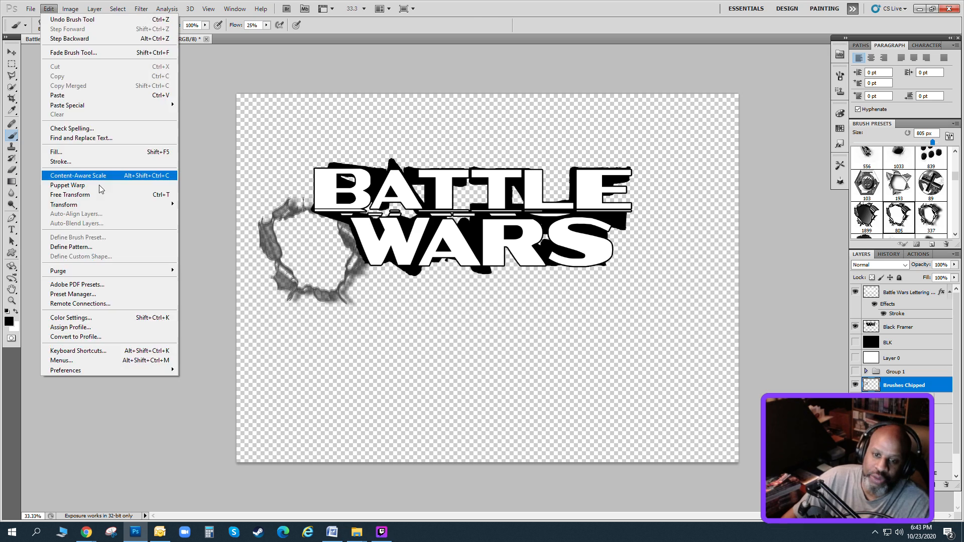
{"action": "left_click", "coordinate": [100, 194]}
{"action": "left_click_drag", "start_coordinate": [394, 196], "coordinate": [350, 185]}
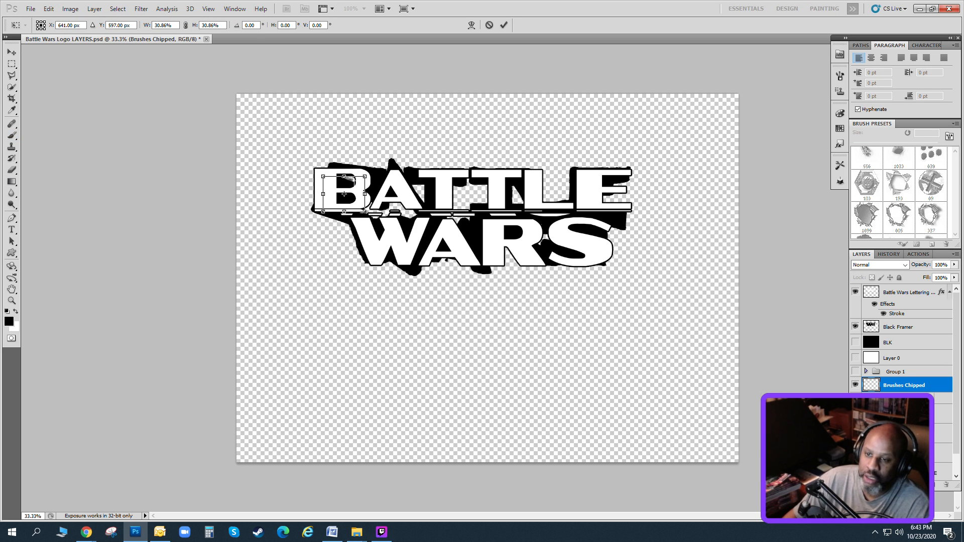
{"action": "left_click", "coordinate": [12, 52]}
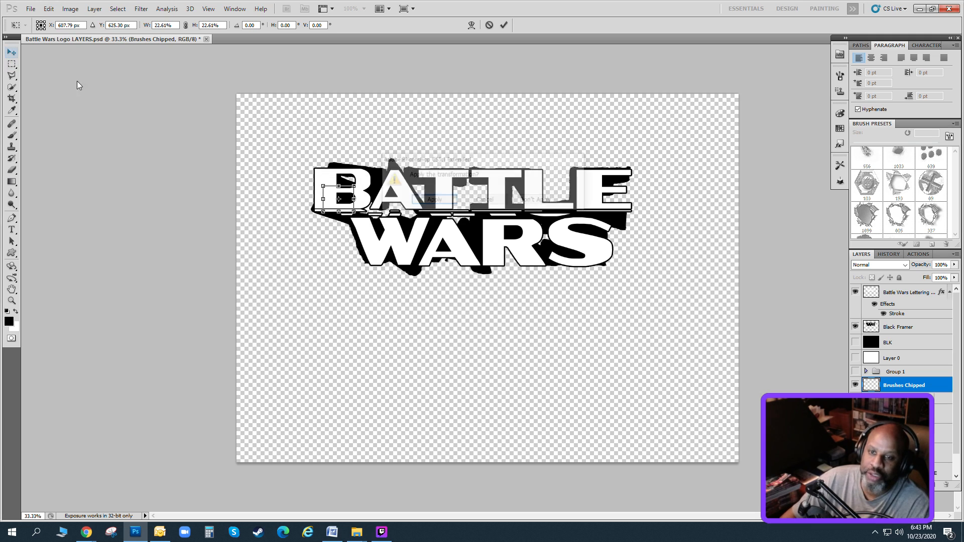
{"action": "left_click", "coordinate": [429, 200]}
Bring the Brushes Chipped layer to the top of the stack, above the Battle Wars lettering.
{"action": "key", "text": "ctrl+]"}
{"action": "key", "text": "ctrl+]"}
{"action": "key", "text": "ctrl+]"}
{"action": "key", "text": "ctrl+]"}
{"action": "key", "text": "ctrl+]"}
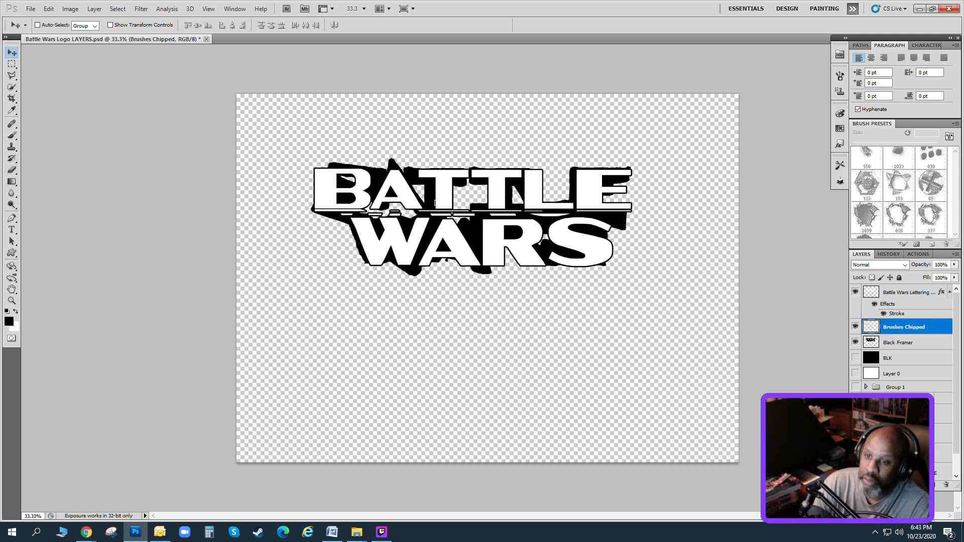
Scale the hole to about 46.9% and place it at the upper-left corner of the B in BATTLE.
{"action": "left_click", "coordinate": [49, 9]}
{"action": "left_click", "coordinate": [63, 195]}
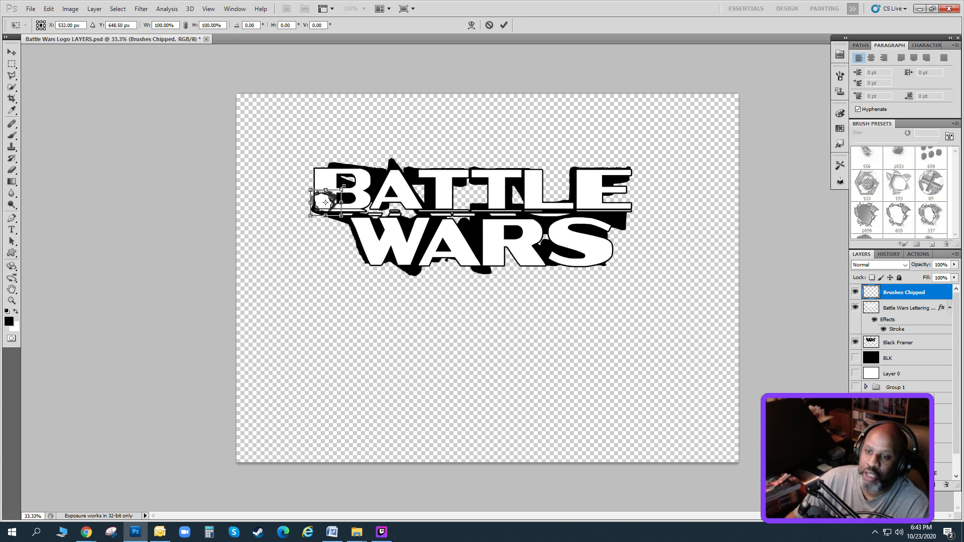
{"action": "left_click_drag", "start_coordinate": [340, 191], "coordinate": [325, 203]}
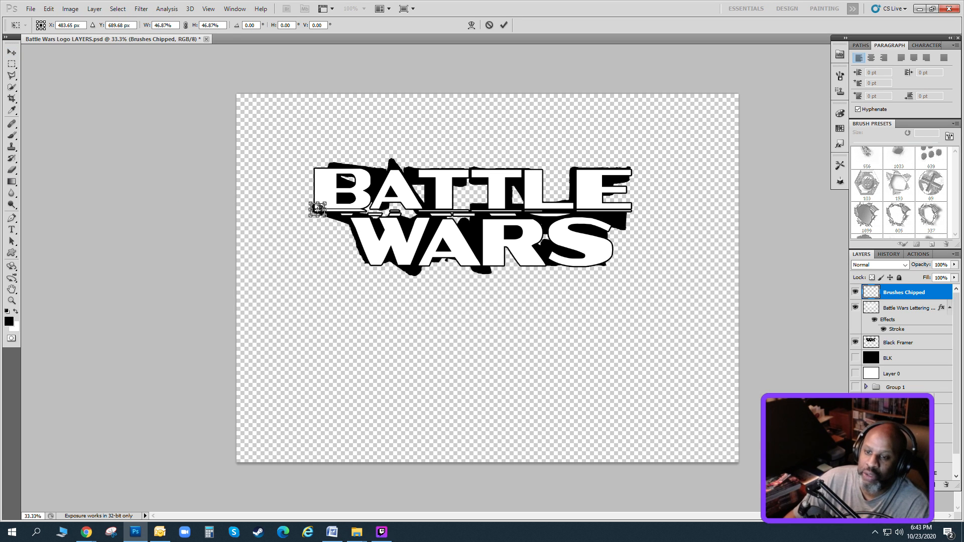
{"action": "left_click", "coordinate": [10, 53]}
{"action": "left_click", "coordinate": [432, 200]}
{"action": "left_click_drag", "start_coordinate": [318, 209], "coordinate": [326, 177]}
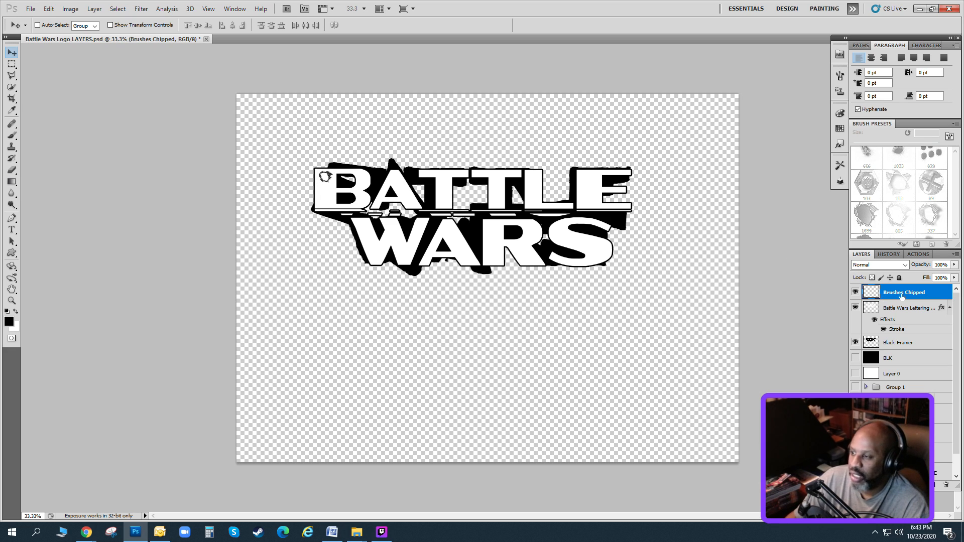
Cut the entire contents of the Brushes Chipped layer to remove the hole.
{"action": "key", "text": "ctrl+a"}
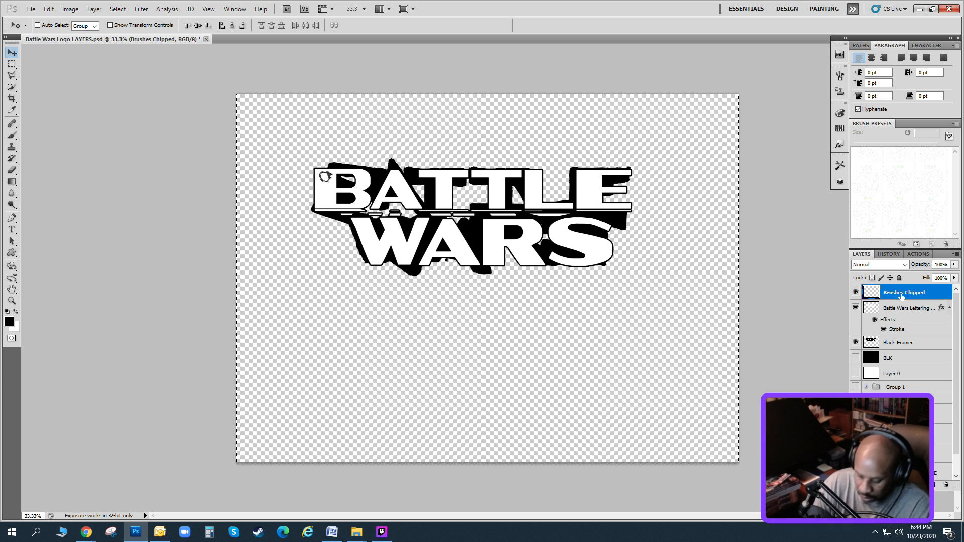
{"action": "key", "text": "ctrl+x"}
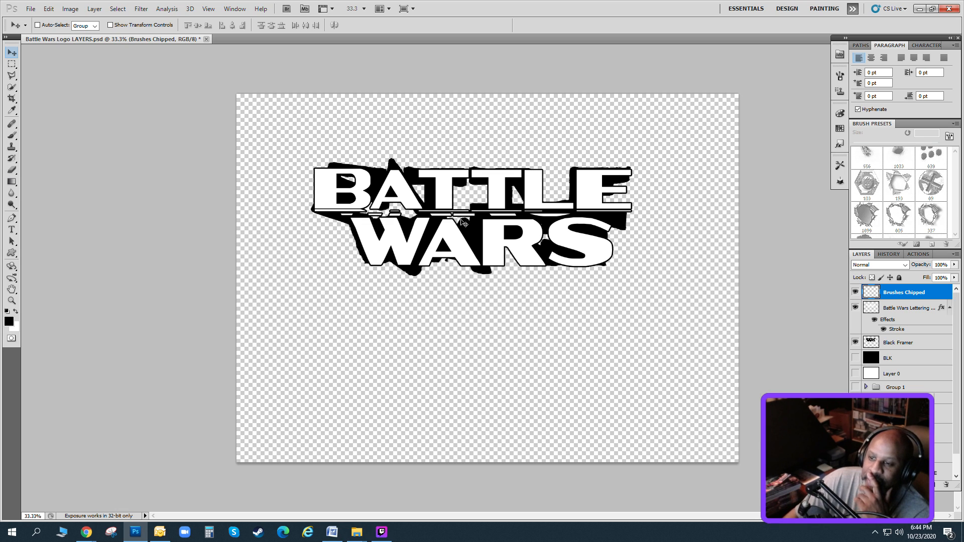
Stamp the 89 px cross-slotted screw brush on the B's lower-left corner, left of the W and right of the S in WARS.
{"action": "key", "text": "b"}
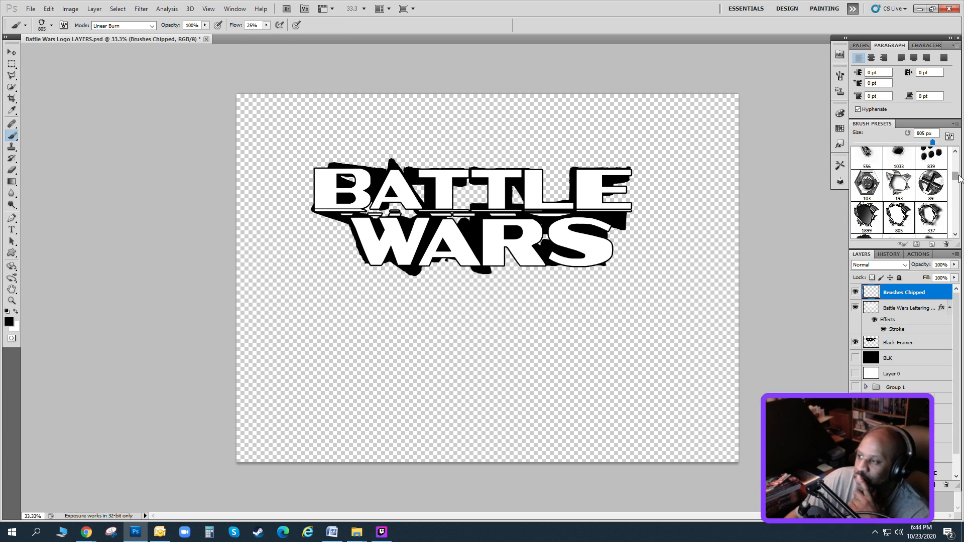
{"action": "left_click", "coordinate": [933, 184]}
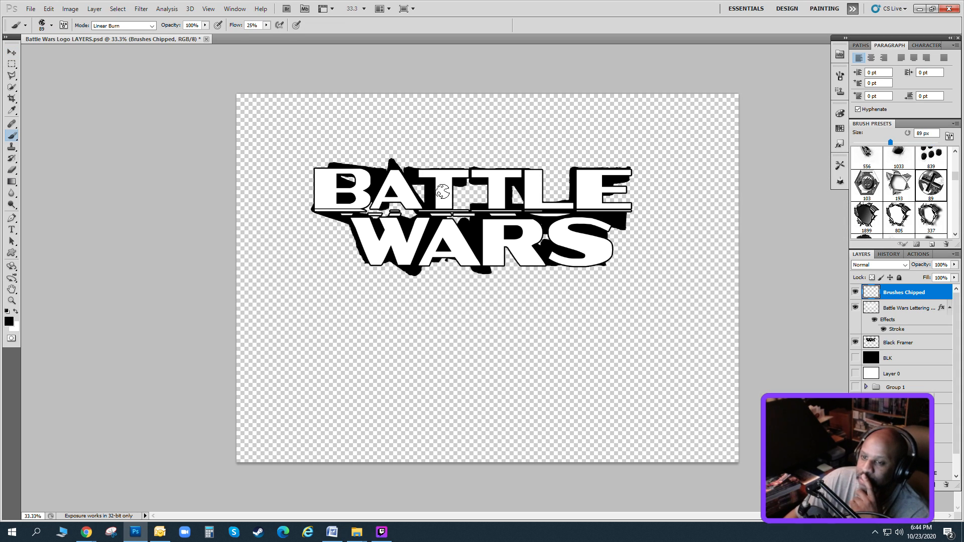
{"action": "left_click", "coordinate": [323, 200]}
{"action": "left_click", "coordinate": [323, 200]}
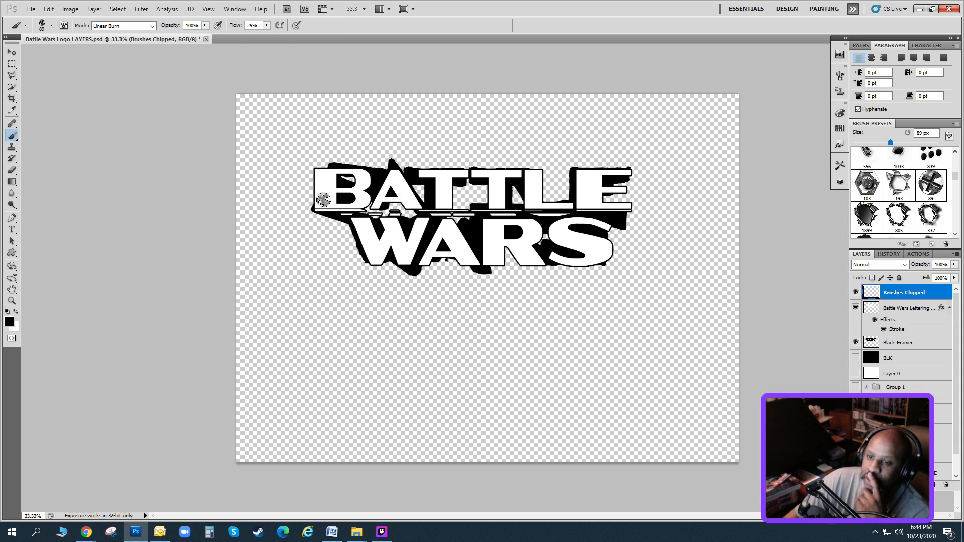
{"action": "left_click", "coordinate": [323, 200]}
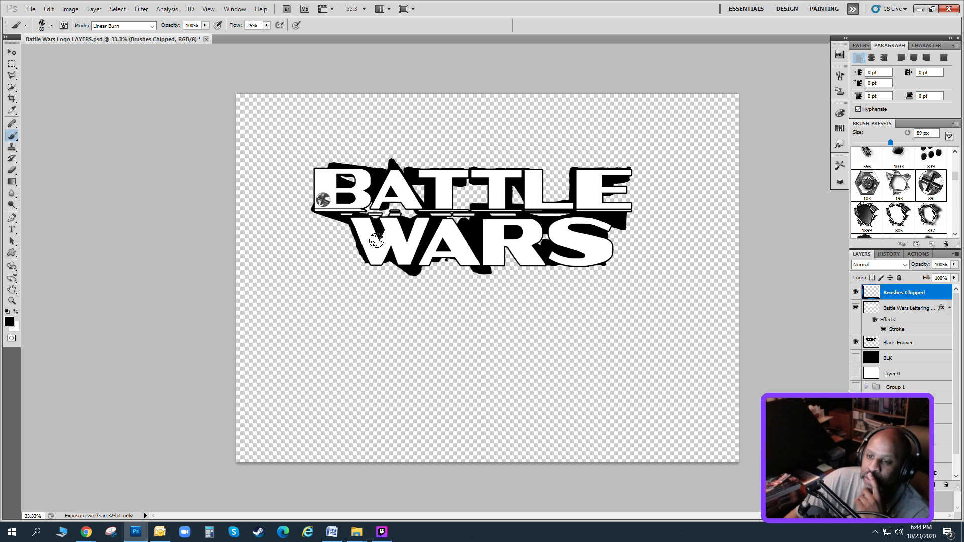
{"action": "left_click", "coordinate": [350, 260]}
{"action": "left_click", "coordinate": [351, 259]}
{"action": "left_click", "coordinate": [350, 260]}
{"action": "left_click", "coordinate": [350, 259]}
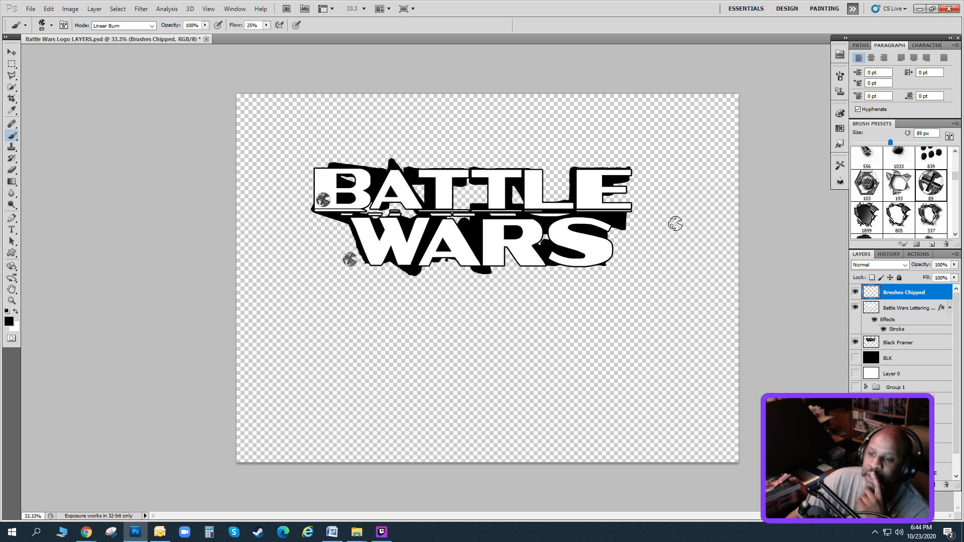
{"action": "left_click", "coordinate": [619, 261]}
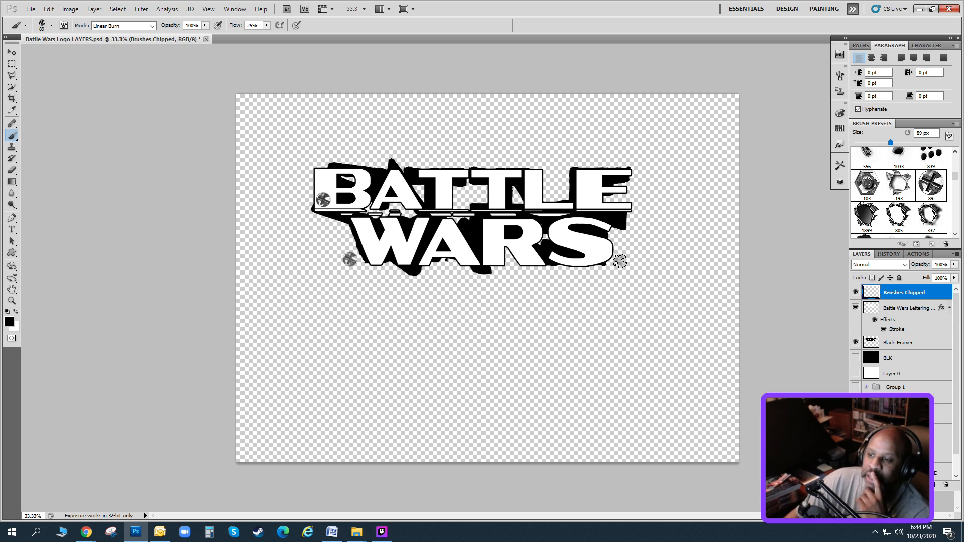
{"action": "left_click", "coordinate": [619, 262]}
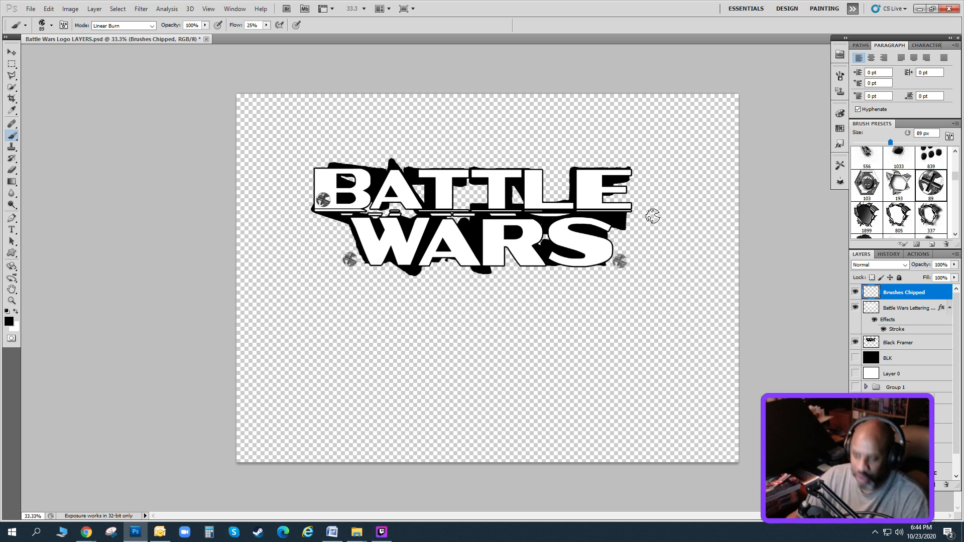
Clear all the screw stamps from the Brushes Chipped layer.
{"action": "key", "text": "ctrl+a"}
{"action": "key", "text": "Delete"}
{"action": "key", "text": "ctrl+d"}
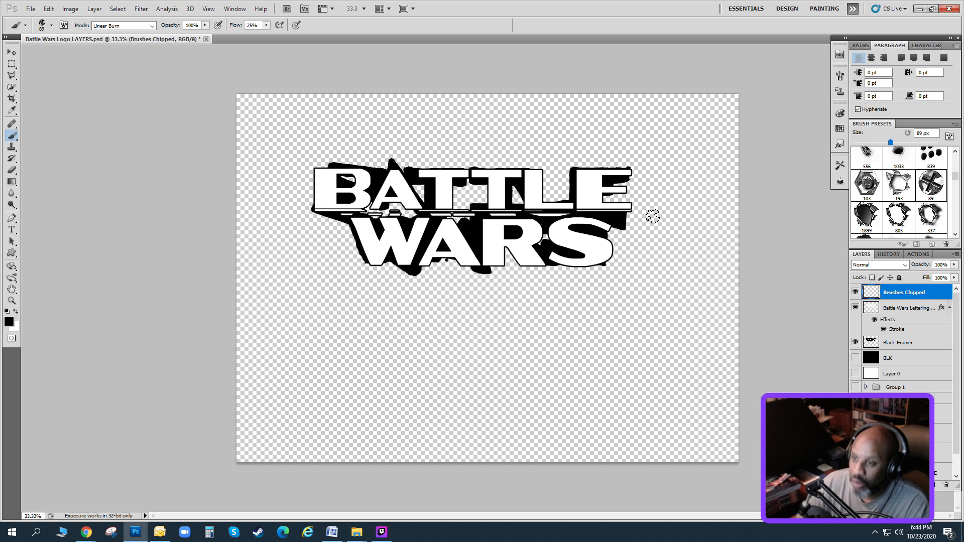
Load the Rons Rusty Metal brush set into the brush presets.
{"action": "scroll", "coordinate": [899, 191], "scroll_direction": "down", "scroll_amount": 2}
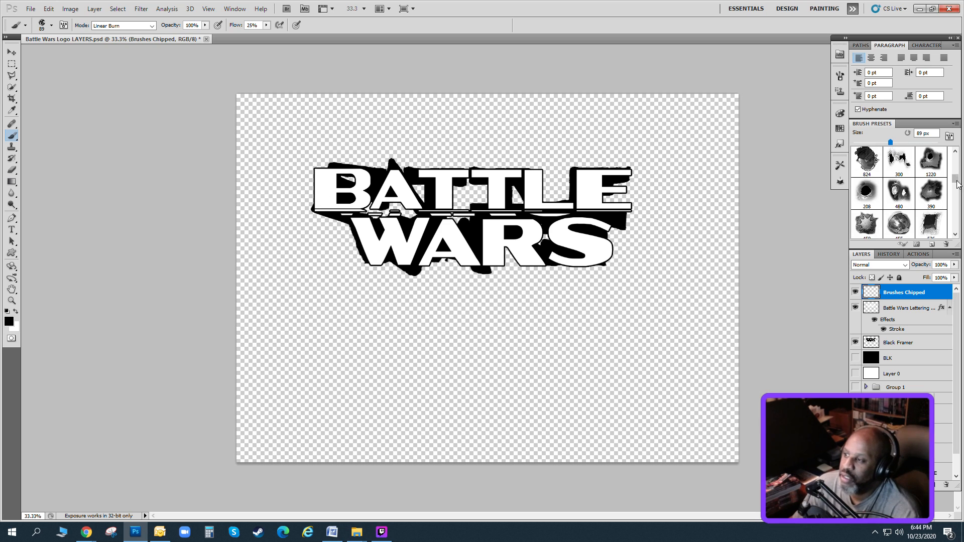
{"action": "mouse_move", "coordinate": [957, 182]}
{"action": "left_mouse_down"}
{"action": "mouse_move", "coordinate": [956, 164]}
{"action": "mouse_move", "coordinate": [953, 237]}
{"action": "left_mouse_up"}
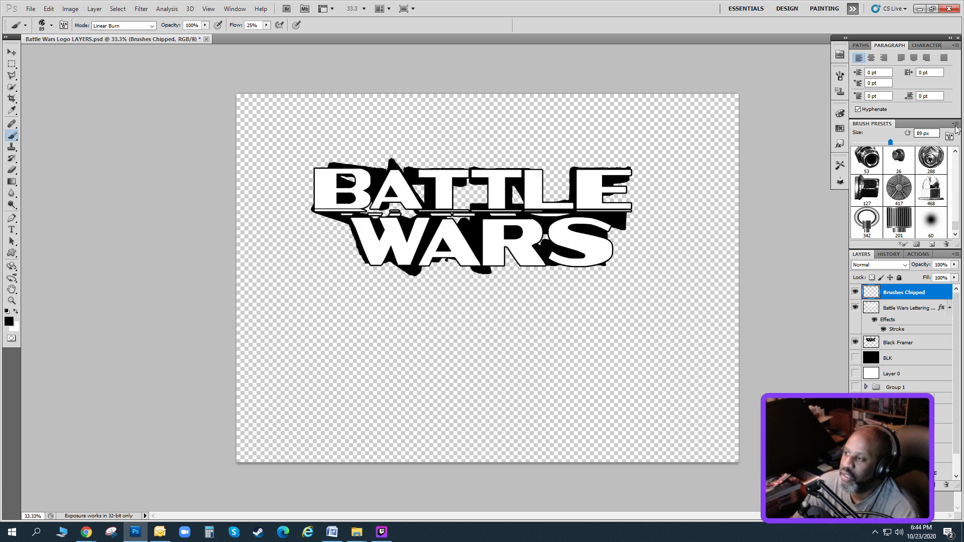
{"action": "left_click", "coordinate": [955, 124]}
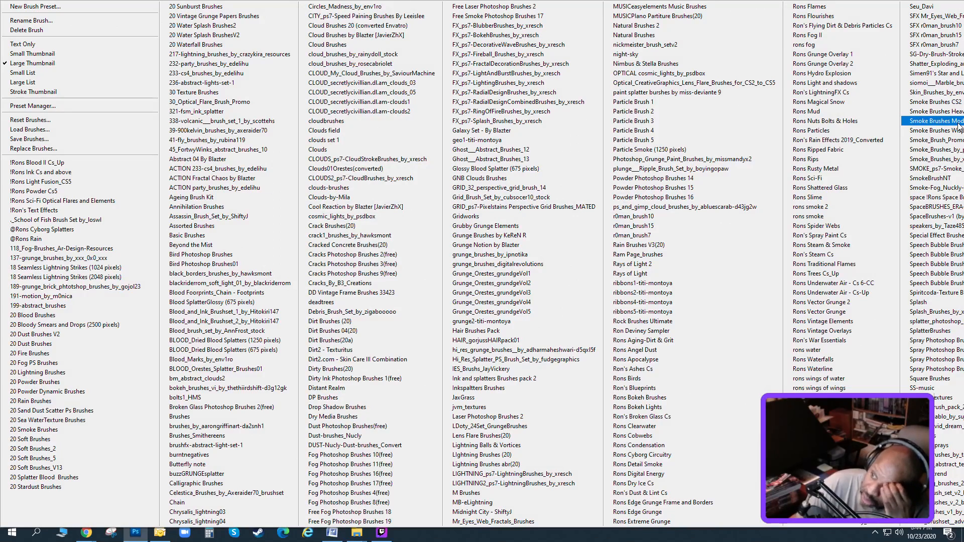
{"action": "left_click", "coordinate": [854, 167]}
{"action": "left_click", "coordinate": [430, 200]}
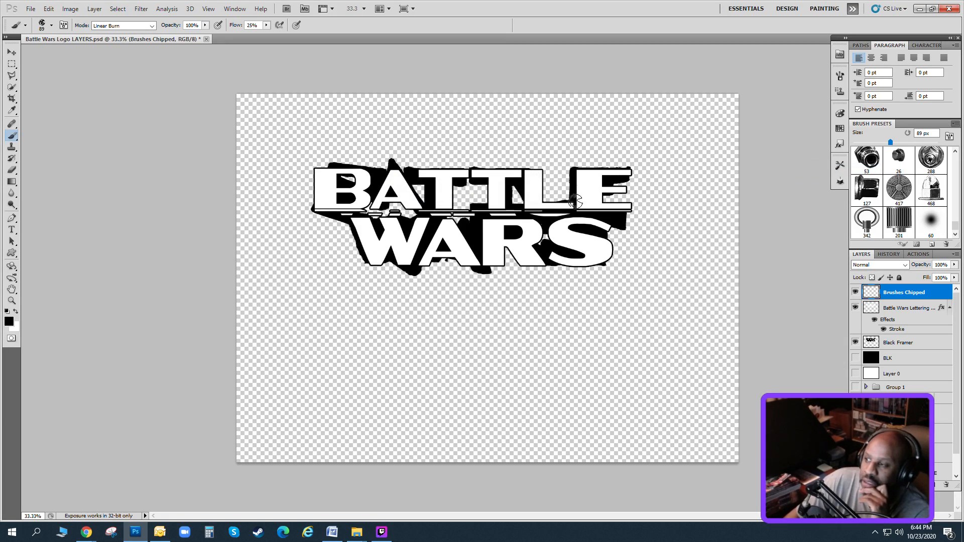
Try stamping the 1902 px rust splatter brush over the whole lettering, and clear the stamp from the Brushes Chipped layer.
{"action": "left_click", "coordinate": [899, 160]}
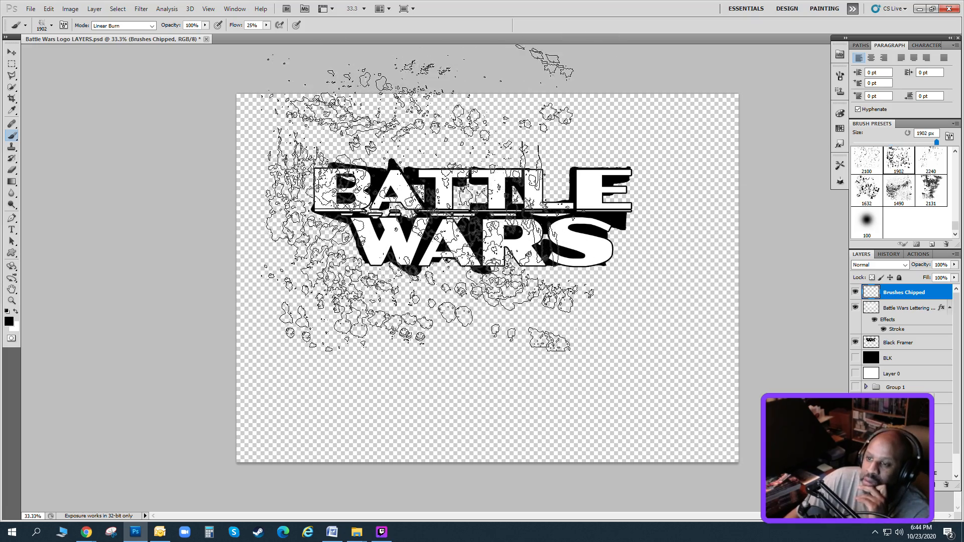
{"action": "left_click", "coordinate": [470, 202]}
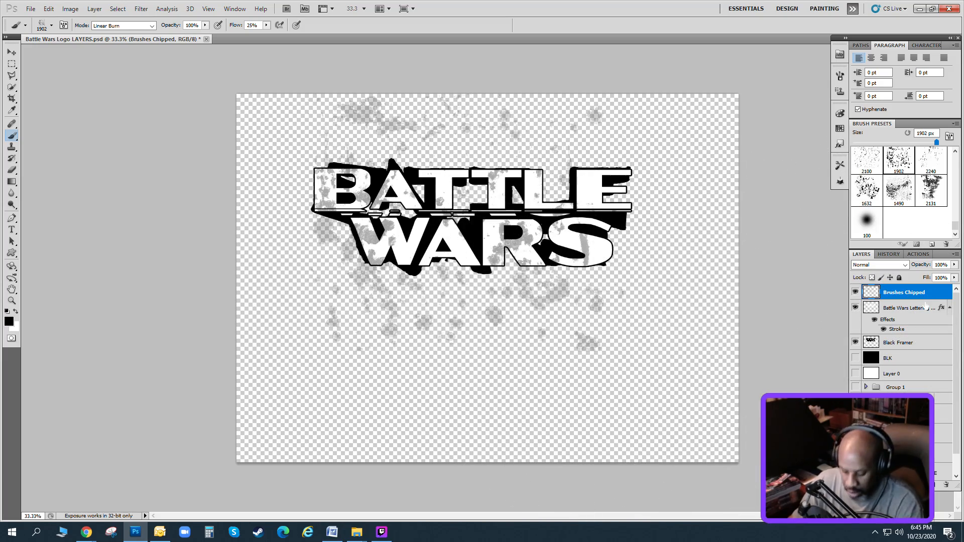
{"action": "key", "text": "Delete"}
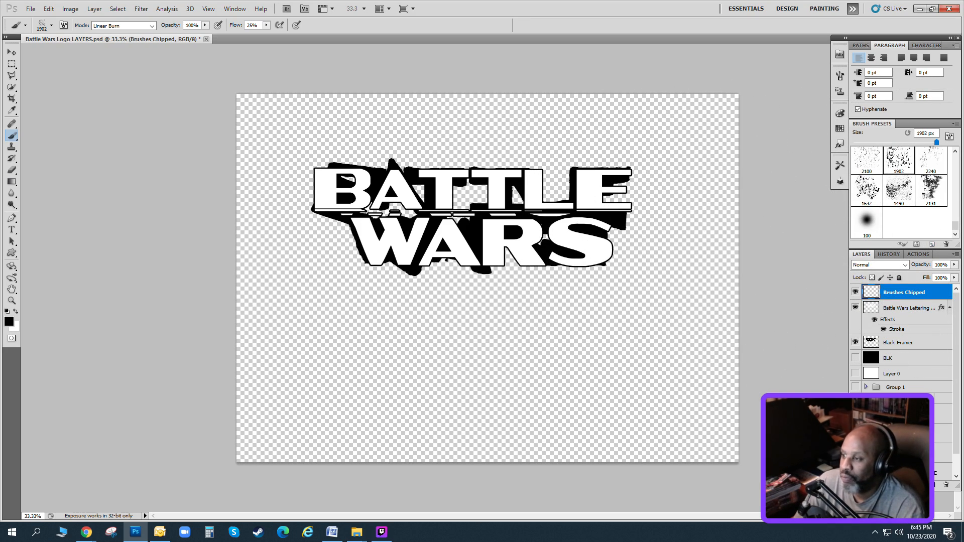
Show the BLK layer as a solid black backdrop behind the lettering.
{"action": "left_click", "coordinate": [138, 10]}
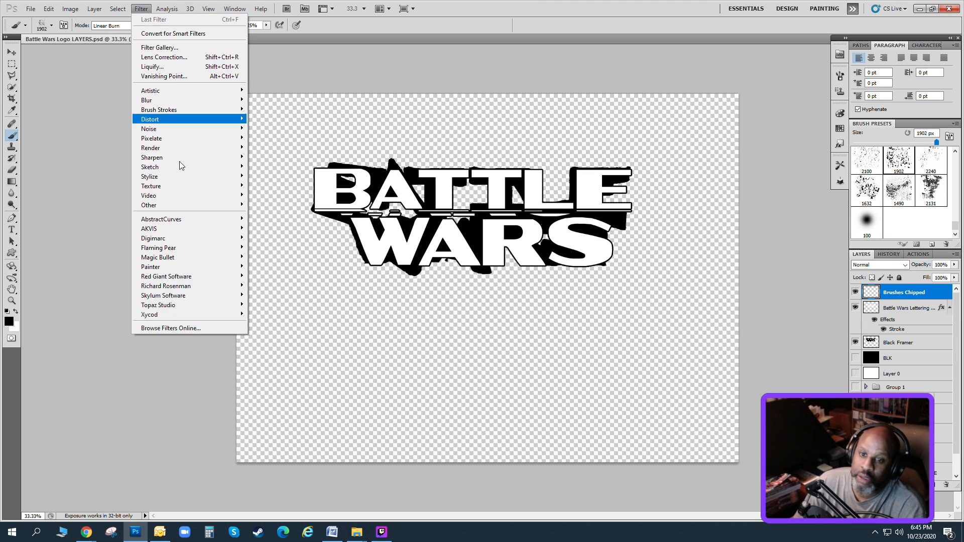
{"action": "left_click", "coordinate": [854, 360]}
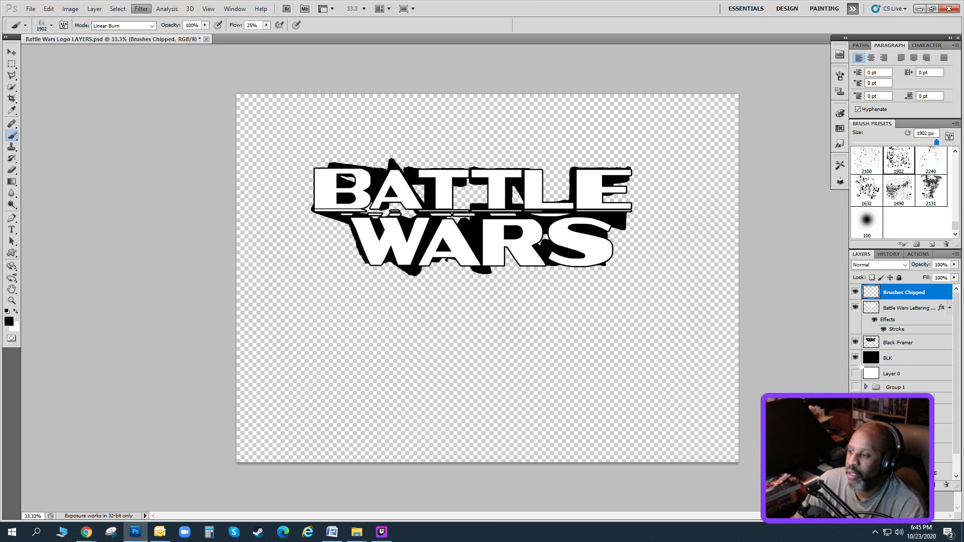
{"action": "left_click", "coordinate": [855, 358]}
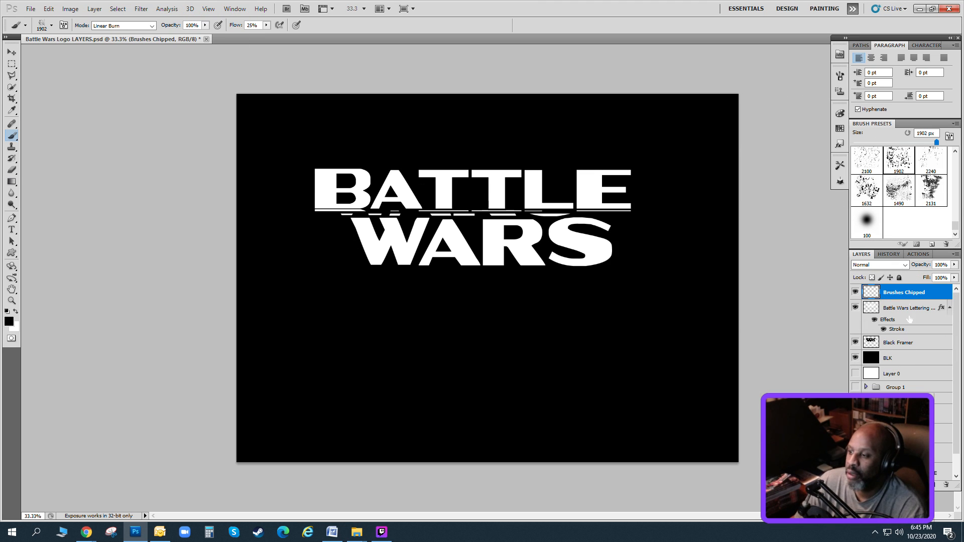
Select the white Battle Wars lettering with Color Range by sampling white from the B in BATTLE.
{"action": "left_click", "coordinate": [117, 9]}
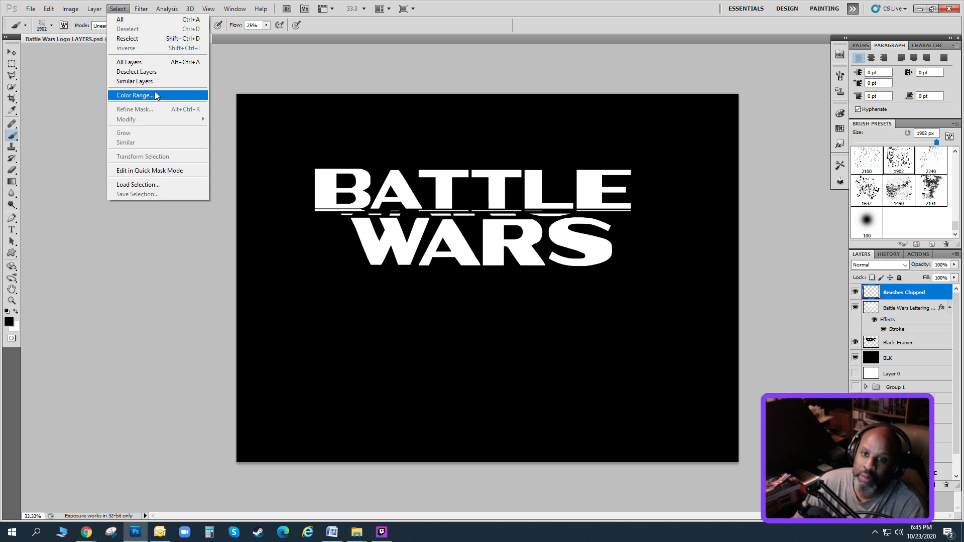
{"action": "left_click", "coordinate": [156, 95]}
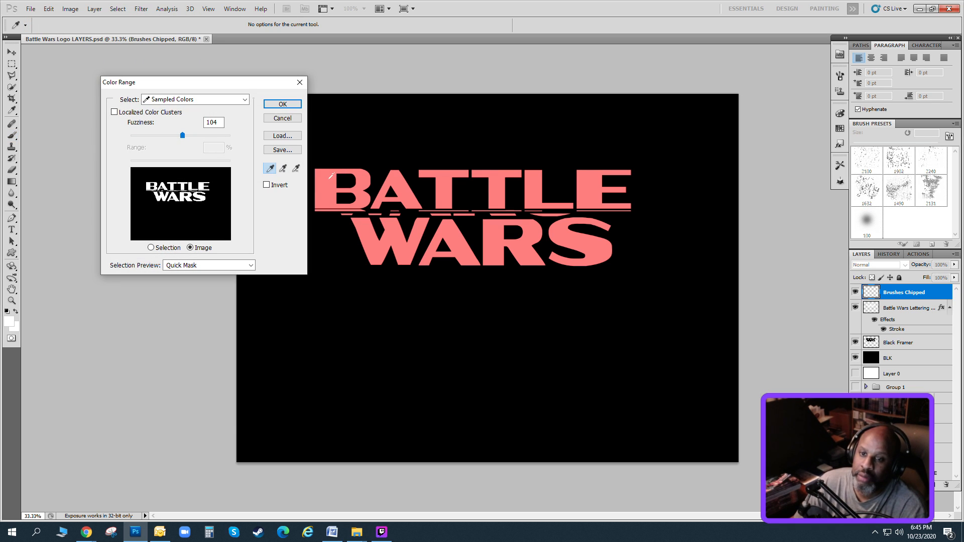
{"action": "left_click", "coordinate": [330, 175]}
{"action": "left_click", "coordinate": [283, 104]}
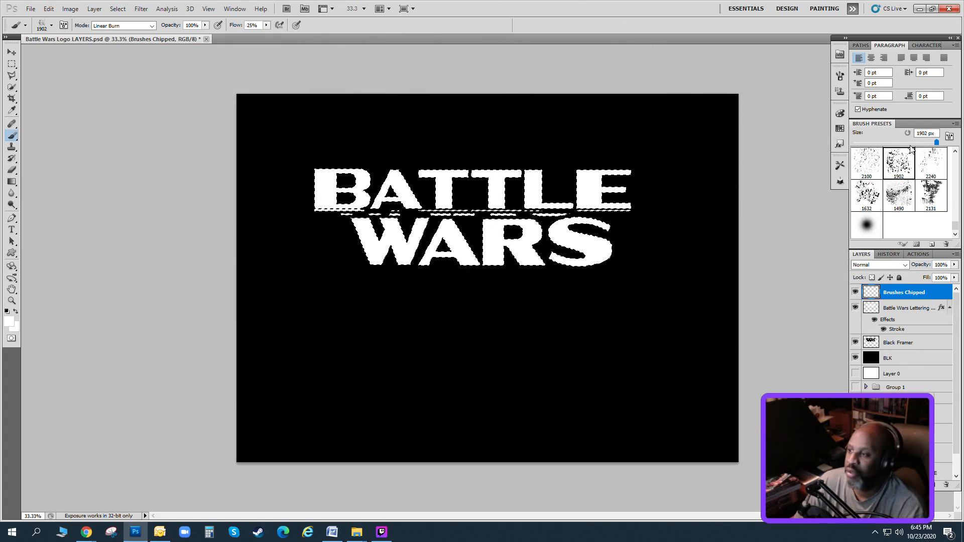
Choose the 2131 px rust streak brush and switch the foreground color to black.
{"action": "left_click_drag", "start_coordinate": [938, 143], "coordinate": [930, 143]}
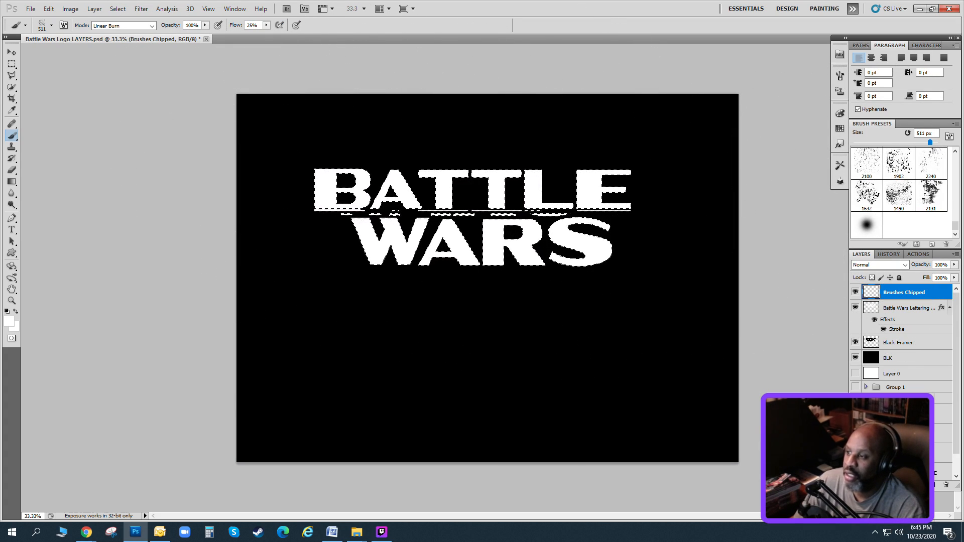
{"action": "left_click", "coordinate": [930, 195]}
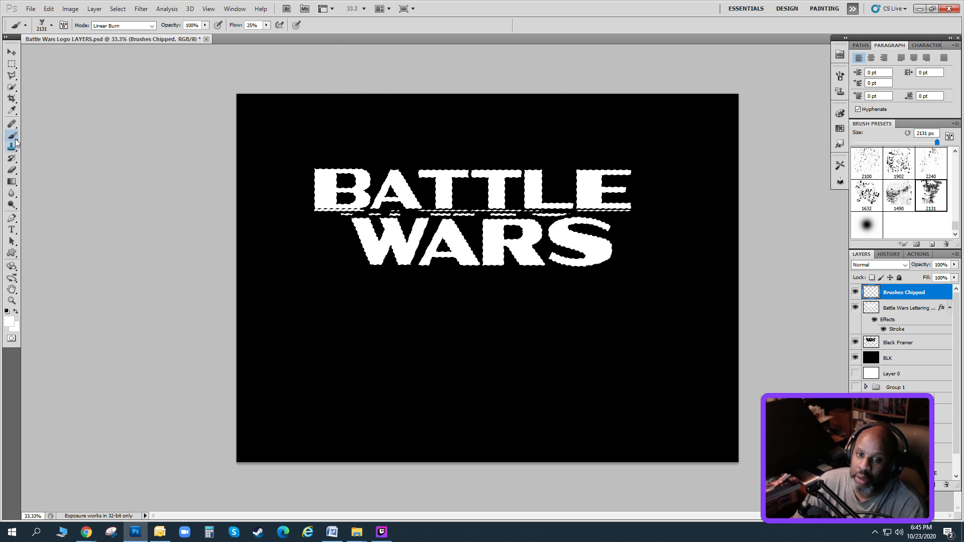
{"action": "left_click", "coordinate": [7, 312]}
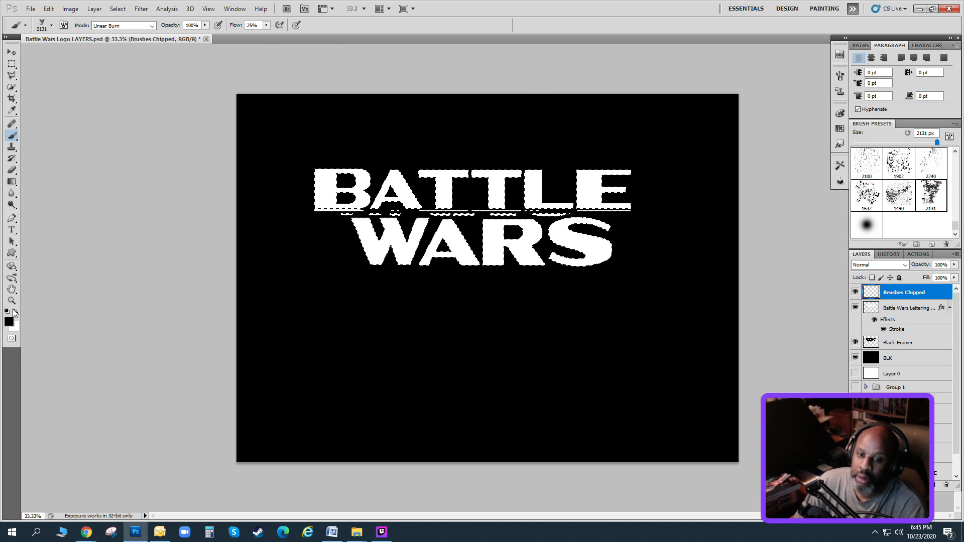
Try stamping the selected lettering with the 2131 px rust streak brush and the 2240 px rust brush.
{"action": "left_click", "coordinate": [375, 181]}
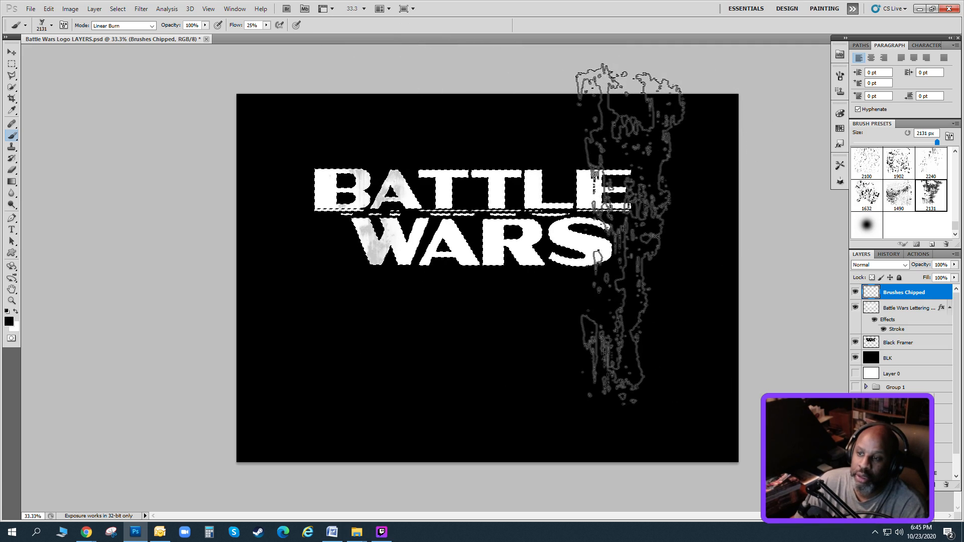
{"action": "left_click", "coordinate": [618, 234]}
{"action": "left_click", "coordinate": [494, 279]}
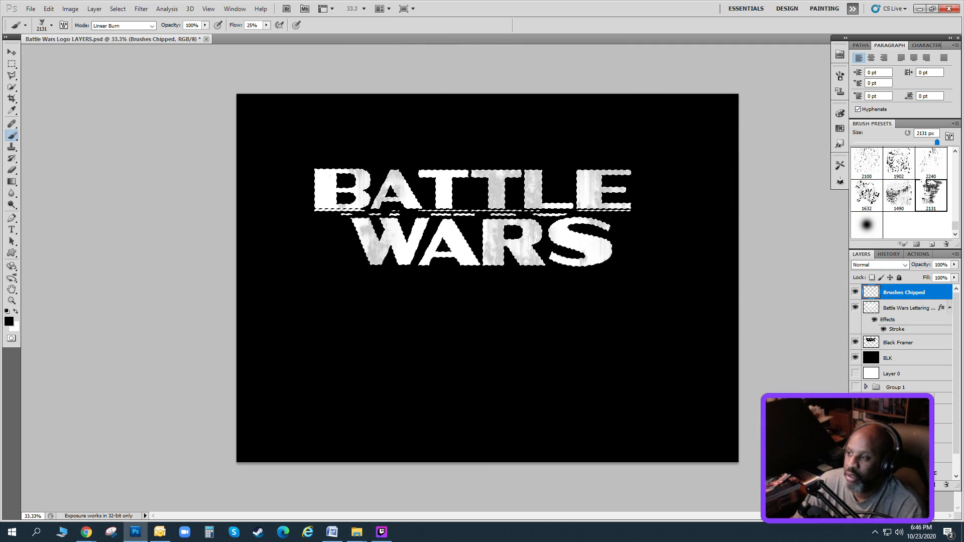
{"action": "left_click", "coordinate": [931, 163]}
{"action": "left_click", "coordinate": [423, 150]}
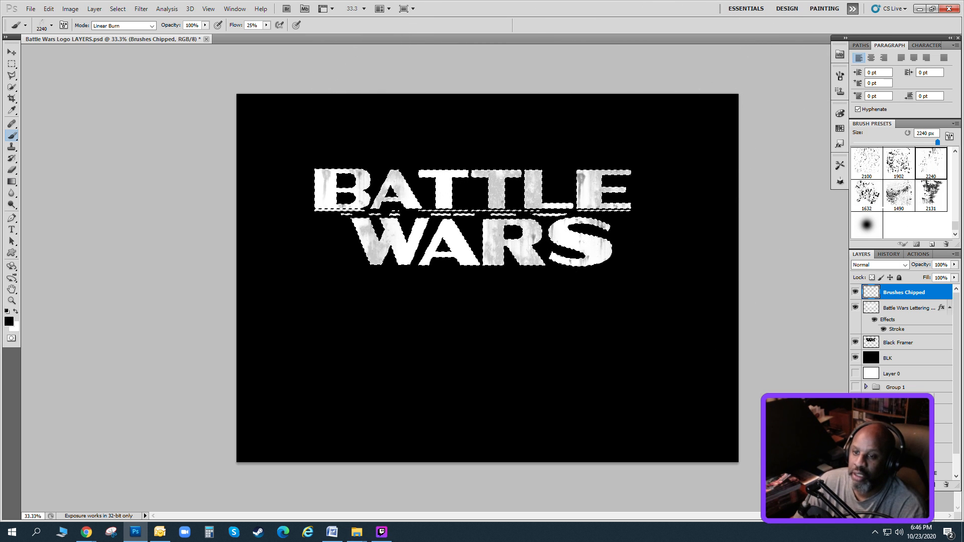
Undo the whole-canvas selection and clear the rust streak stamps inside the restored lettering selection.
{"action": "left_click", "coordinate": [887, 206]}
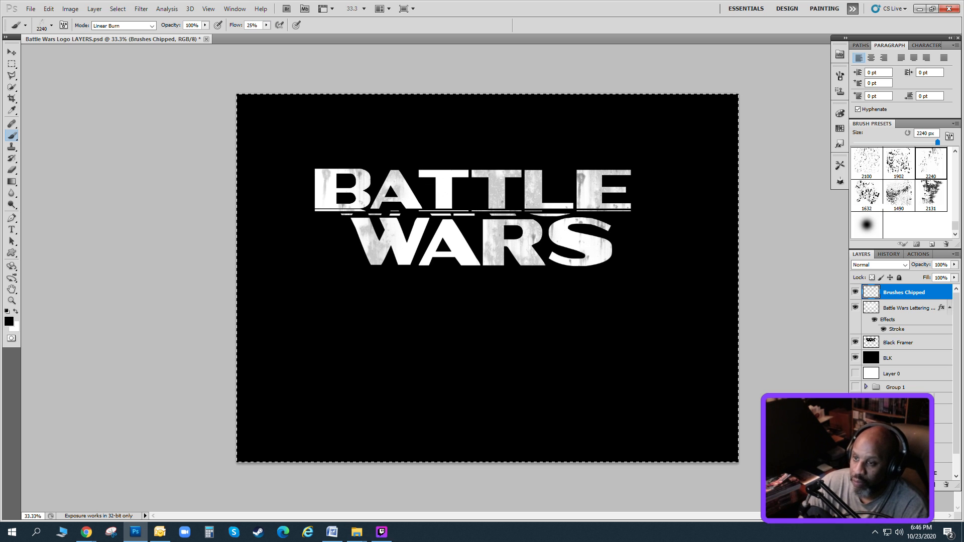
{"action": "left_click", "coordinate": [57, 13]}
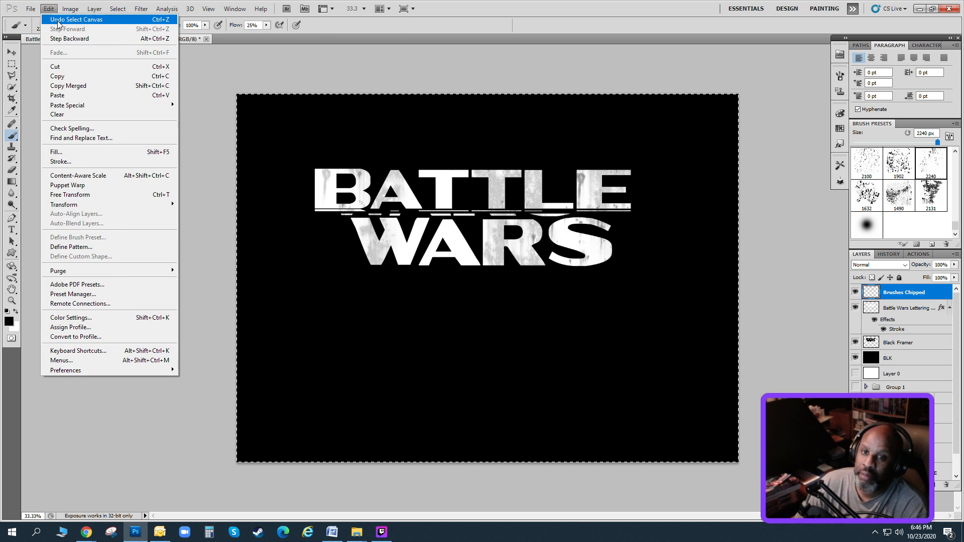
{"action": "left_click", "coordinate": [62, 15]}
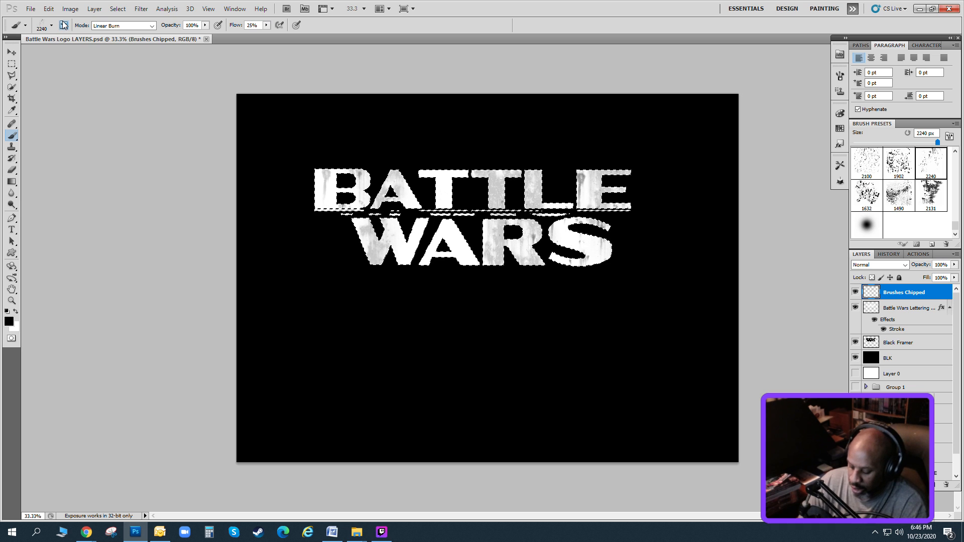
{"action": "key", "text": "Delete"}
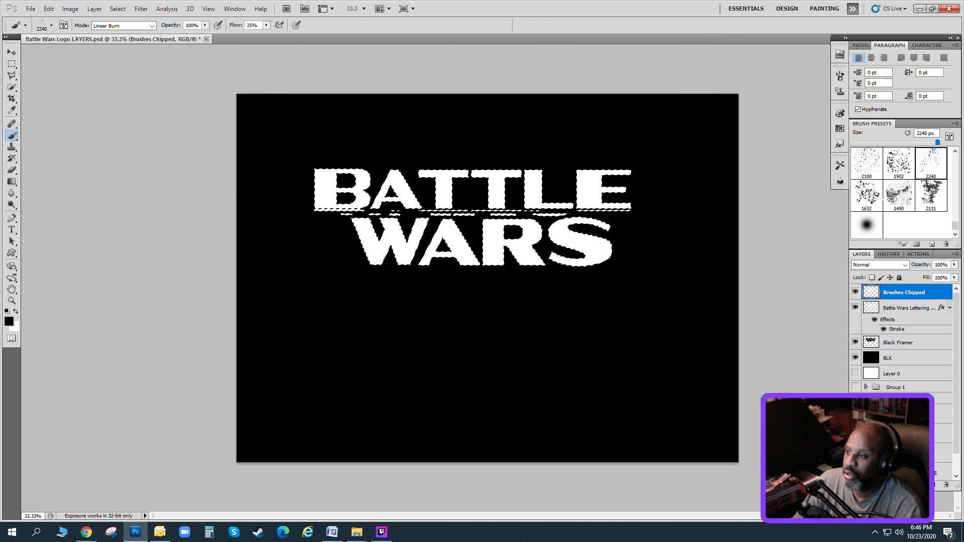
Try stamping the 1490 px rust brush across the selected lettering, undoing the first stamps and starting over from the B.
{"action": "left_click", "coordinate": [899, 196]}
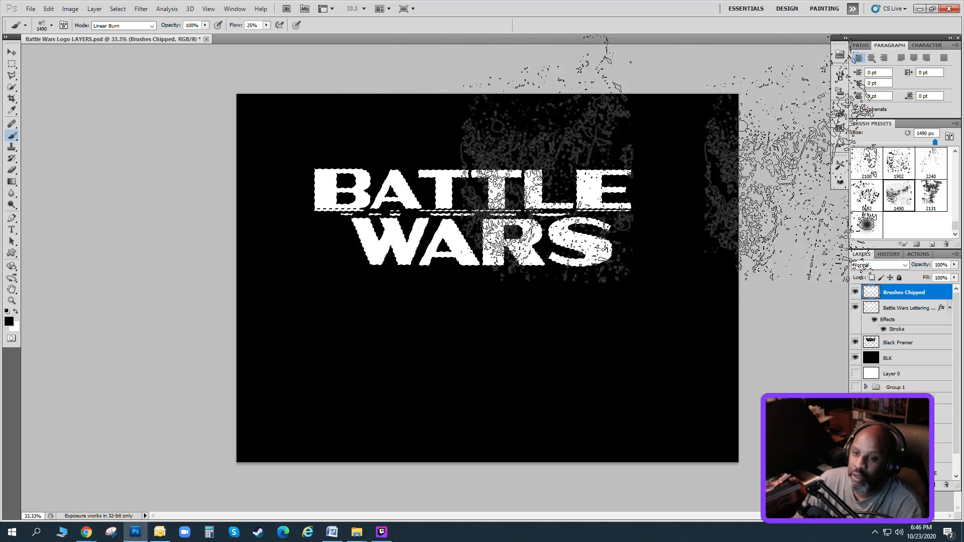
{"action": "left_click", "coordinate": [425, 155]}
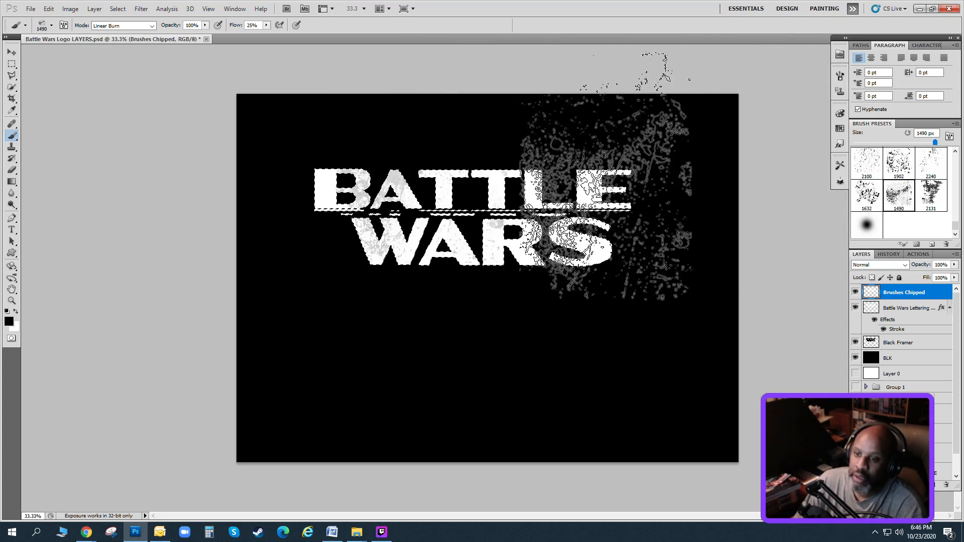
{"action": "left_click", "coordinate": [606, 176]}
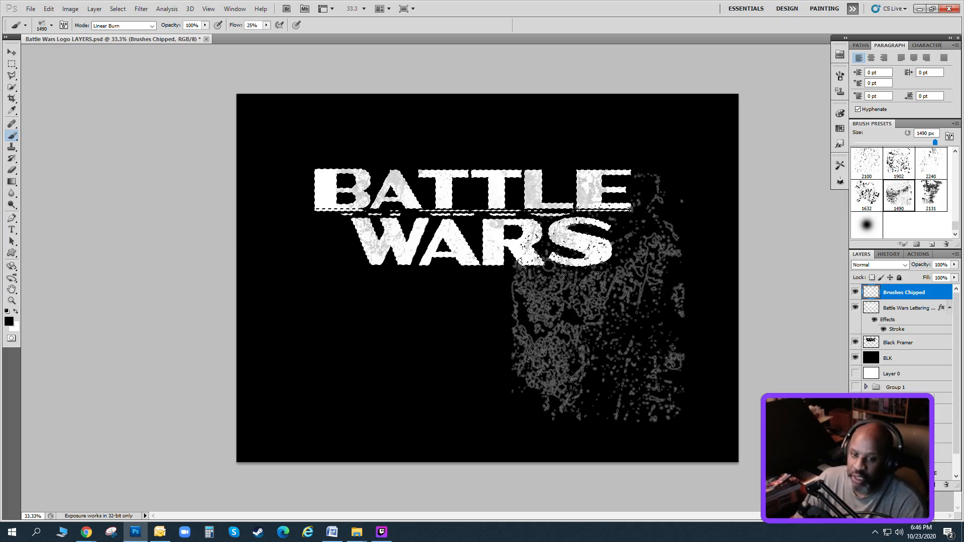
{"action": "key", "text": "ctrl+z"}
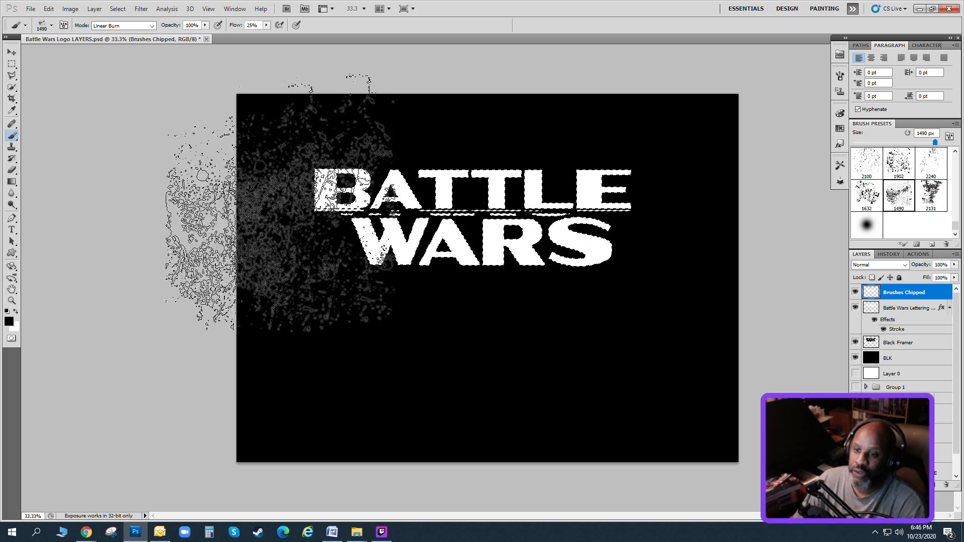
{"action": "left_click", "coordinate": [281, 200]}
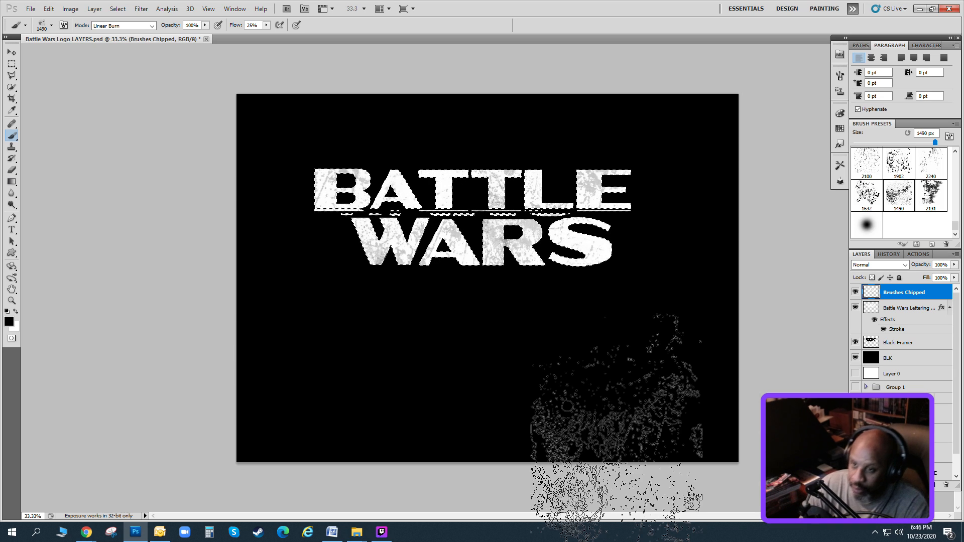
Bring back the lettering selection after selecting the whole canvas, and clear the 1490 px brush stamps within it.
{"action": "key", "text": "ctrl+a"}
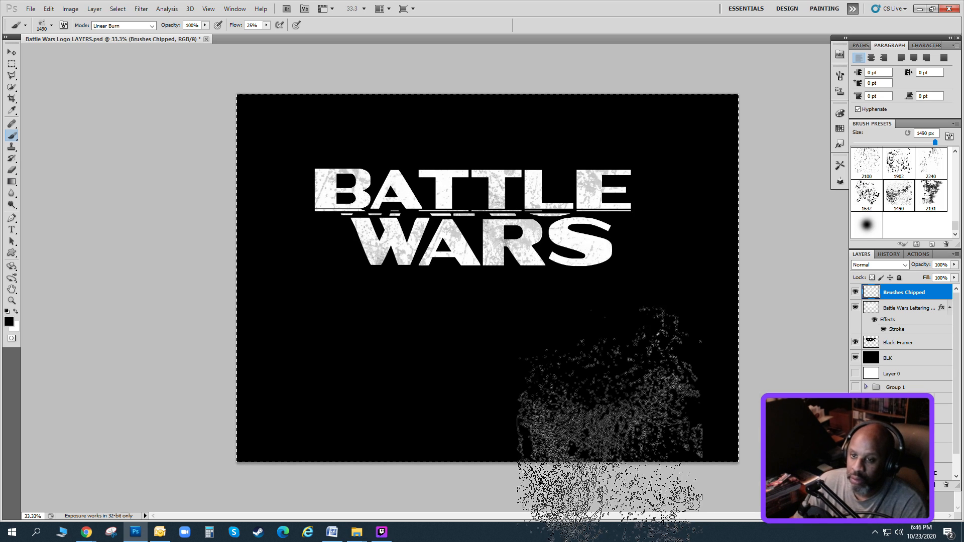
{"action": "left_click", "coordinate": [49, 9]}
{"action": "left_click", "coordinate": [55, 19]}
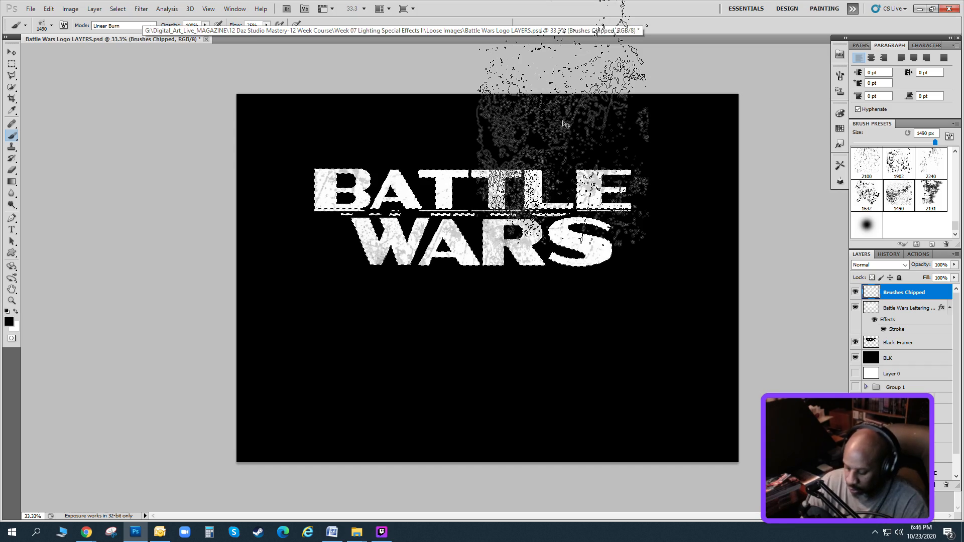
{"action": "key", "text": "Delete"}
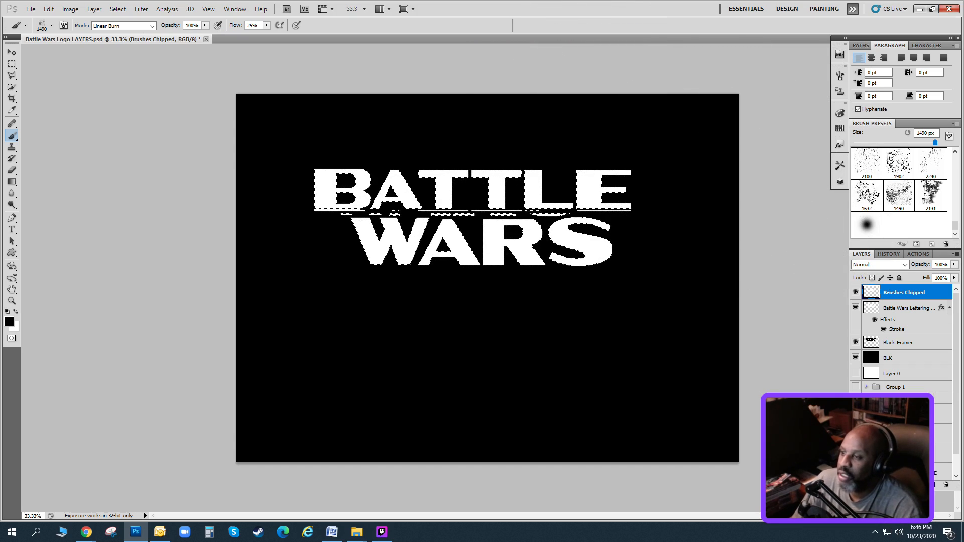
Stamp the 1632 px chipped rust brush in black across the selected BATTLE and WARS lettering, and deselect it.
{"action": "left_click", "coordinate": [867, 195]}
{"action": "left_click", "coordinate": [547, 209]}
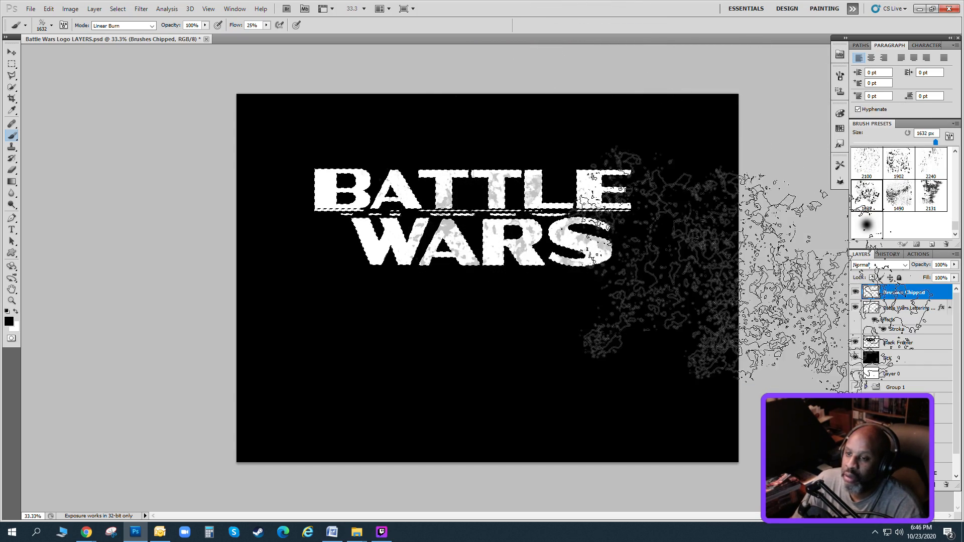
{"action": "left_click", "coordinate": [264, 208]}
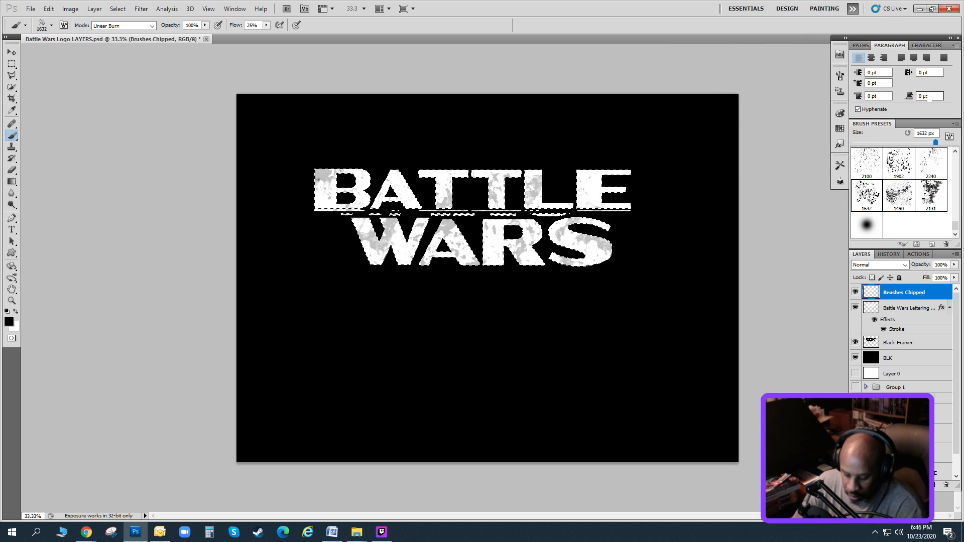
{"action": "key", "text": "ctrl+d"}
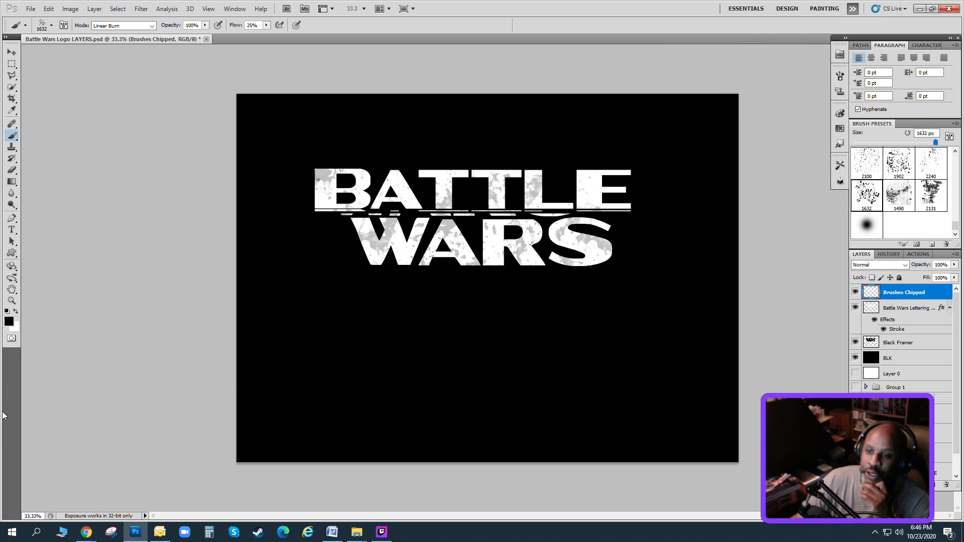
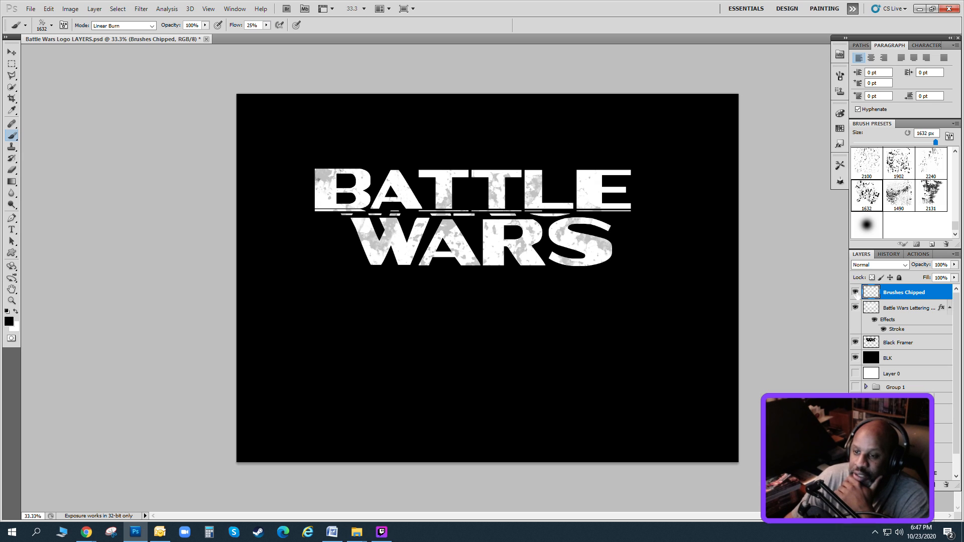
Create a new layer named BRush Crack Damage above the Brushes Chipped layer.
{"action": "left_click", "coordinate": [855, 293]}
{"action": "left_click", "coordinate": [854, 293]}
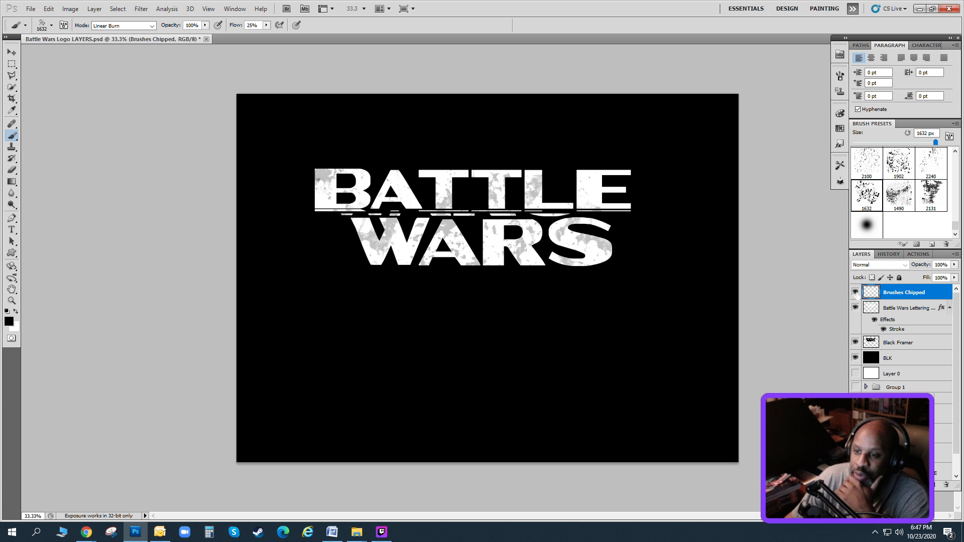
{"action": "left_click", "coordinate": [896, 308]}
{"action": "left_click", "coordinate": [896, 295]}
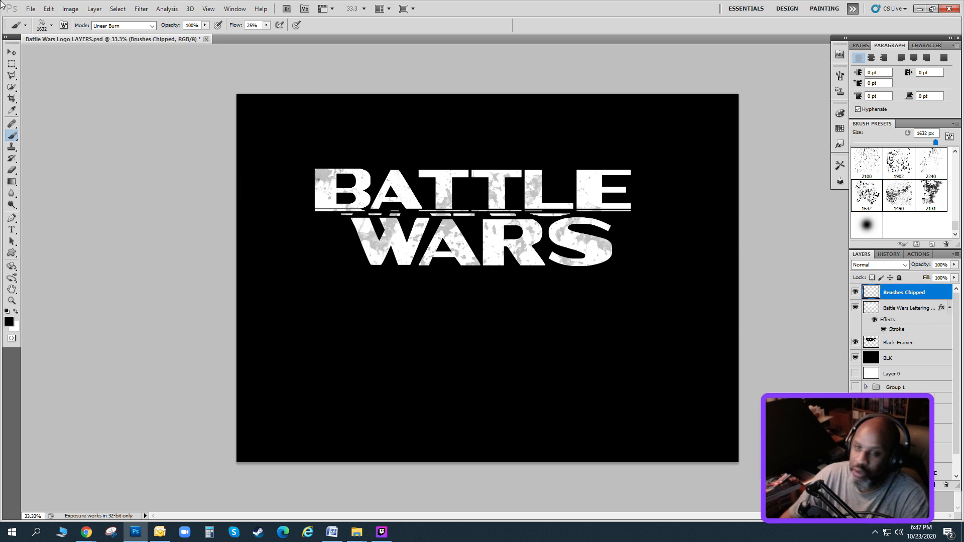
{"action": "left_click", "coordinate": [94, 9]}
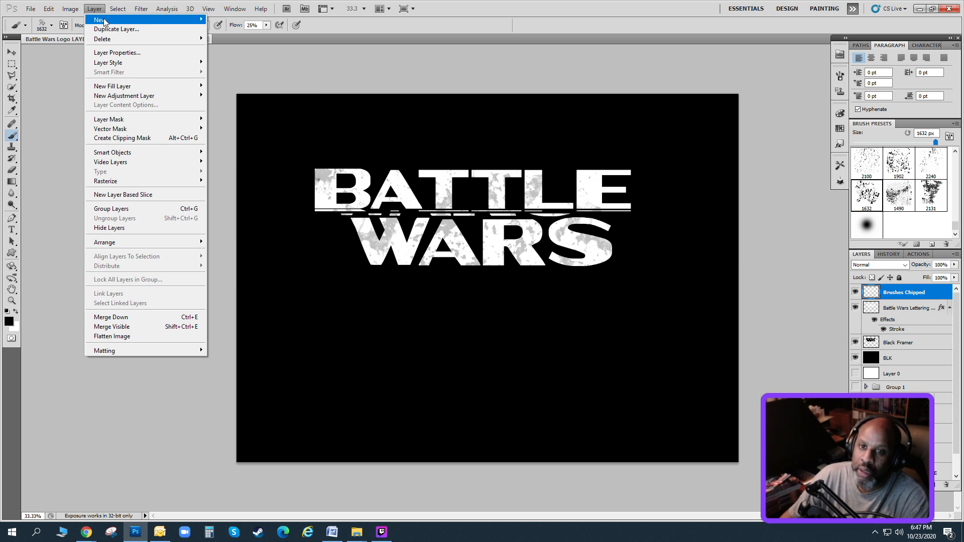
{"action": "mouse_move", "coordinate": [105, 20]}
{"action": "left_click", "coordinate": [234, 20]}
{"action": "type", "text": "BRush Crack Damage"}
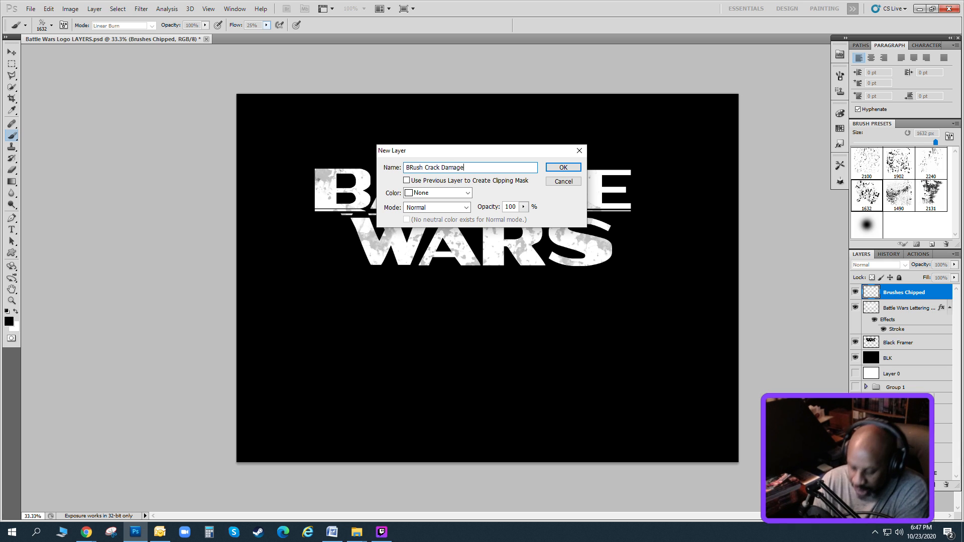
{"action": "key", "text": "Return"}
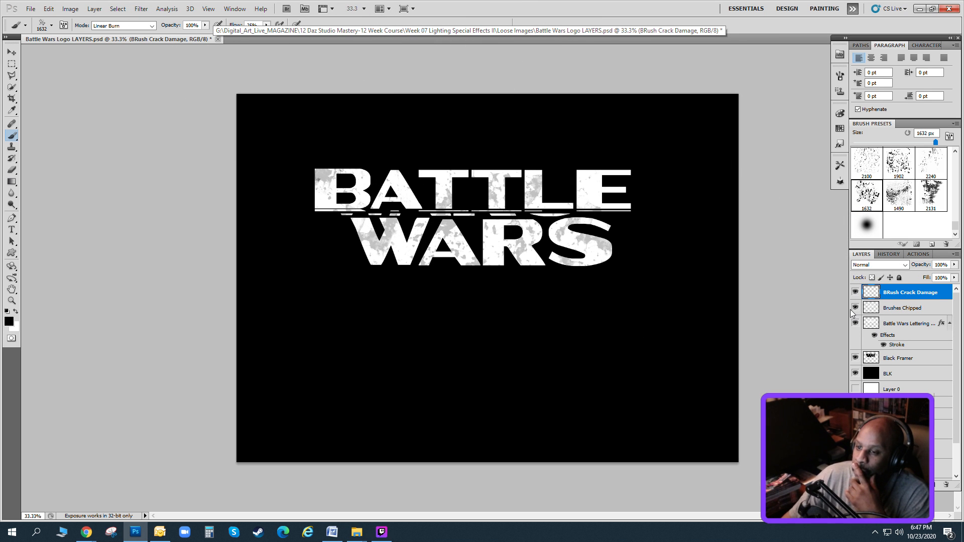
Hide the Brushes Chipped layer and select the lettering layer's white BATTLE WARS letters by Color Range, with BRush Crack Damage as the active layer.
{"action": "left_click", "coordinate": [878, 324]}
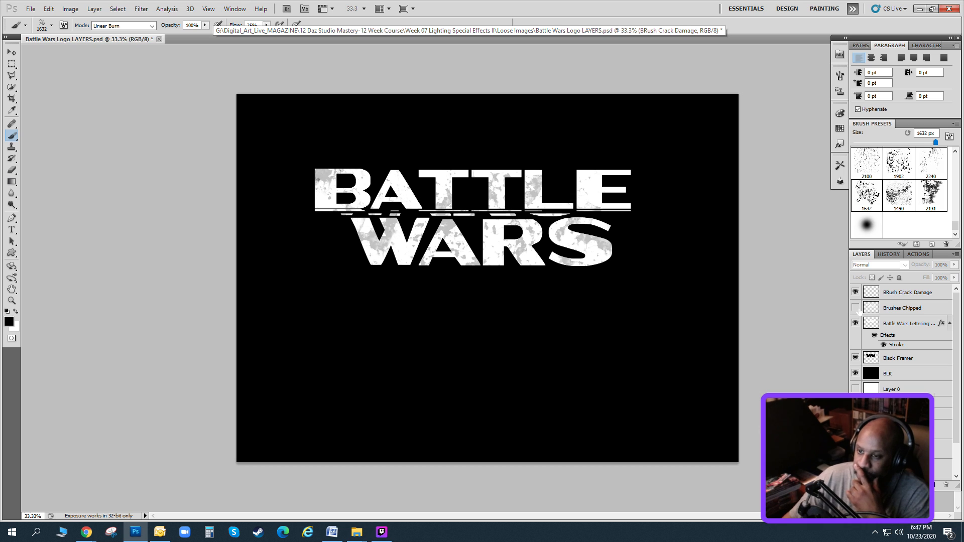
{"action": "left_click", "coordinate": [896, 294]}
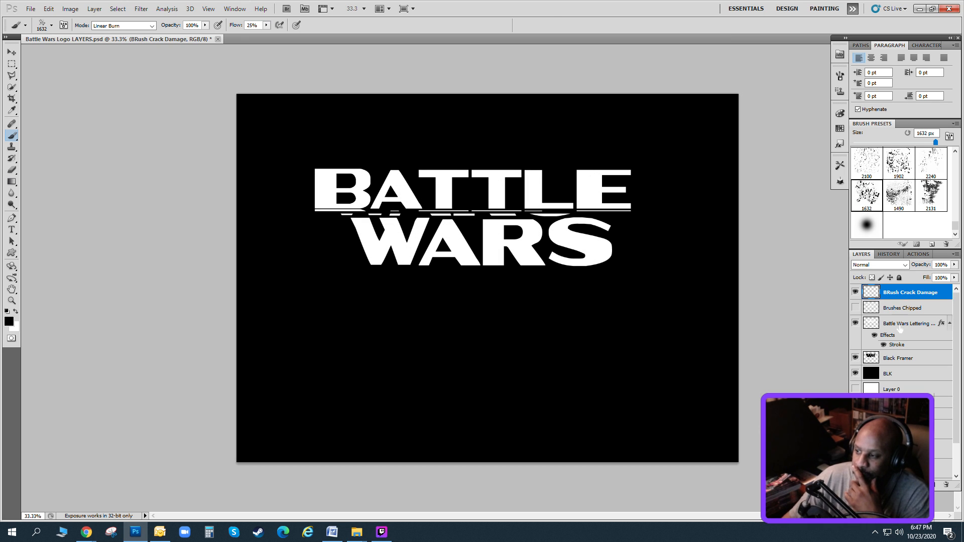
{"action": "left_click", "coordinate": [899, 325]}
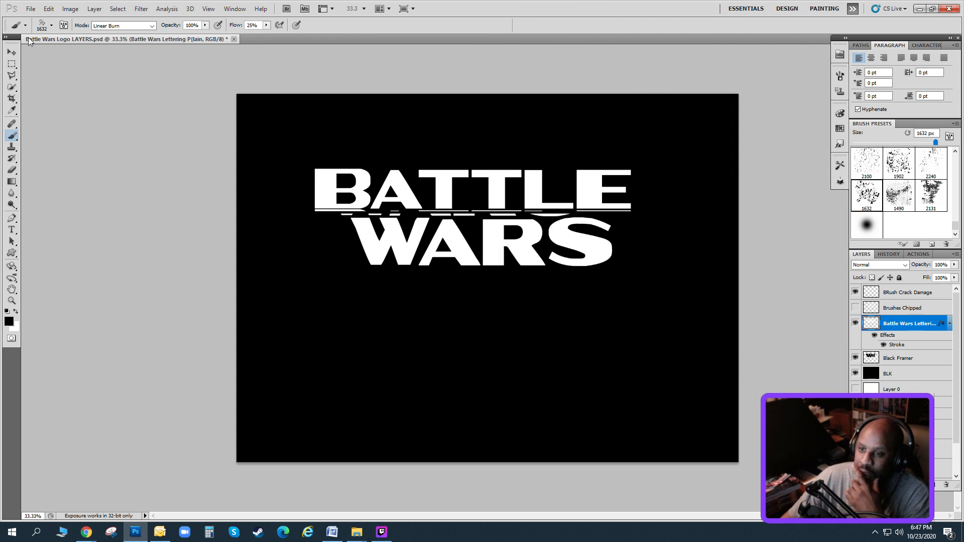
{"action": "left_click", "coordinate": [117, 9]}
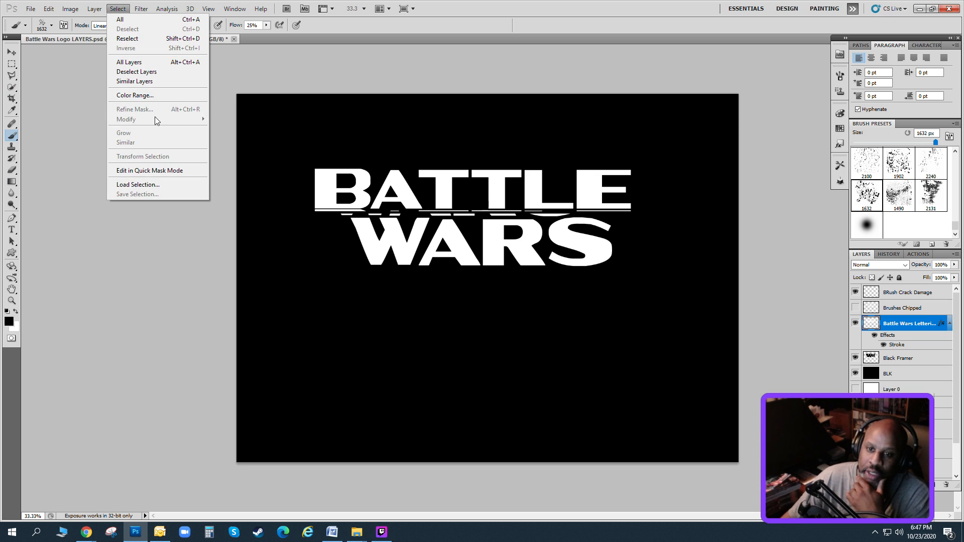
{"action": "left_click", "coordinate": [148, 96]}
{"action": "left_click", "coordinate": [415, 180]}
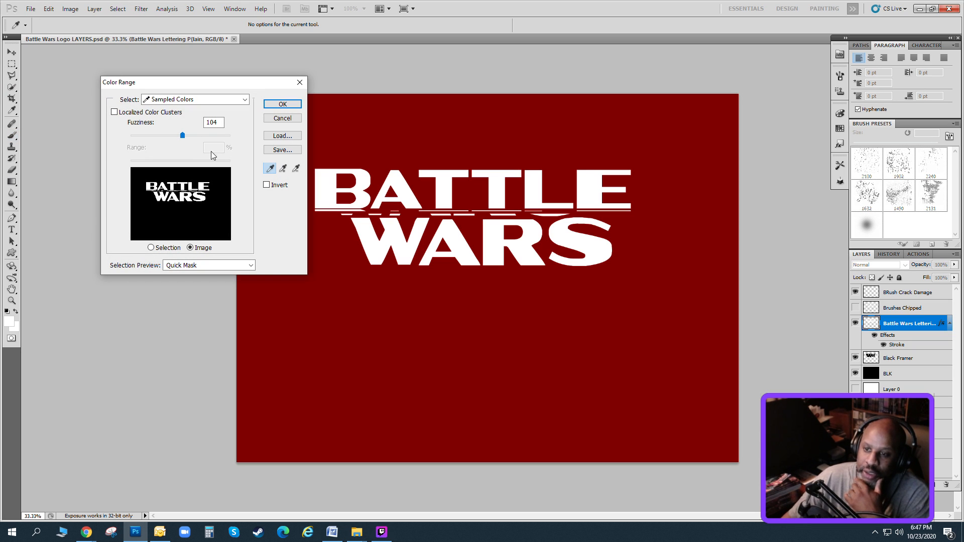
{"action": "left_click", "coordinate": [268, 106]}
{"action": "key", "text": "b"}
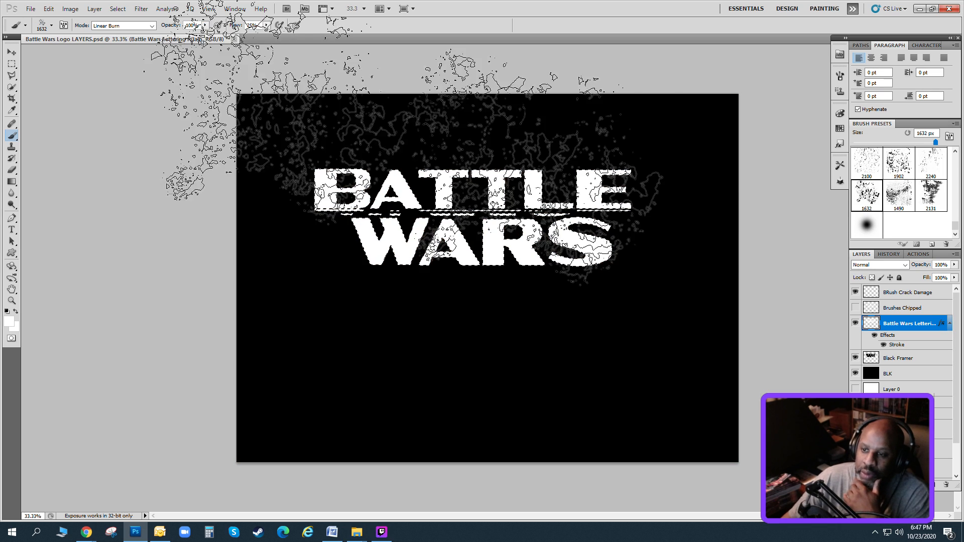
{"action": "left_click", "coordinate": [888, 295]}
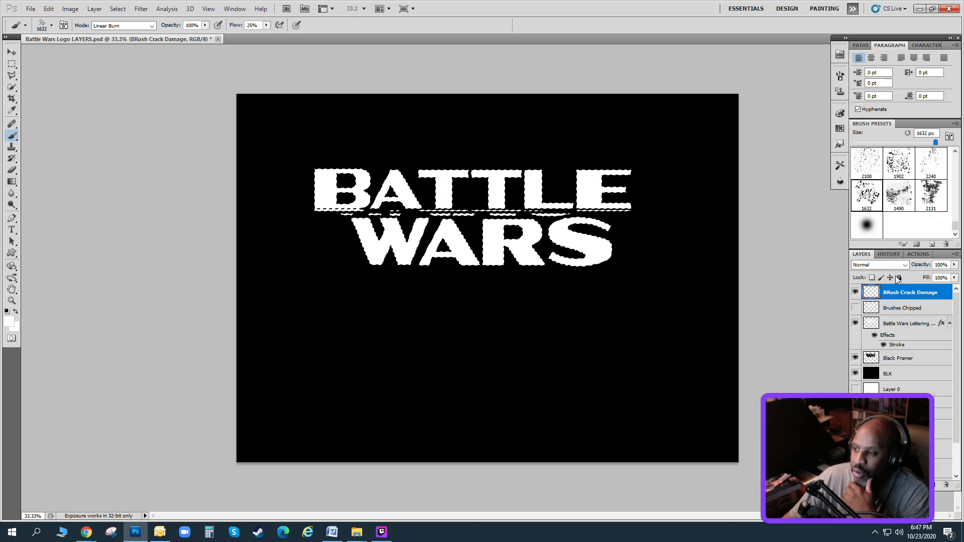
Replace the current brush presets with the Cracks_By_B3_Creations set.
{"action": "left_click", "coordinate": [955, 123]}
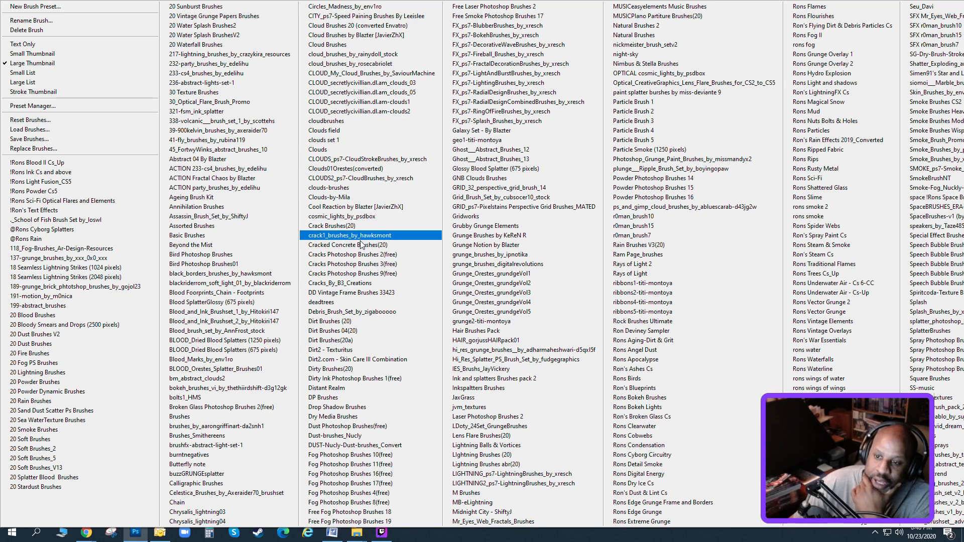
{"action": "left_click", "coordinate": [361, 286]}
{"action": "left_click", "coordinate": [445, 199]}
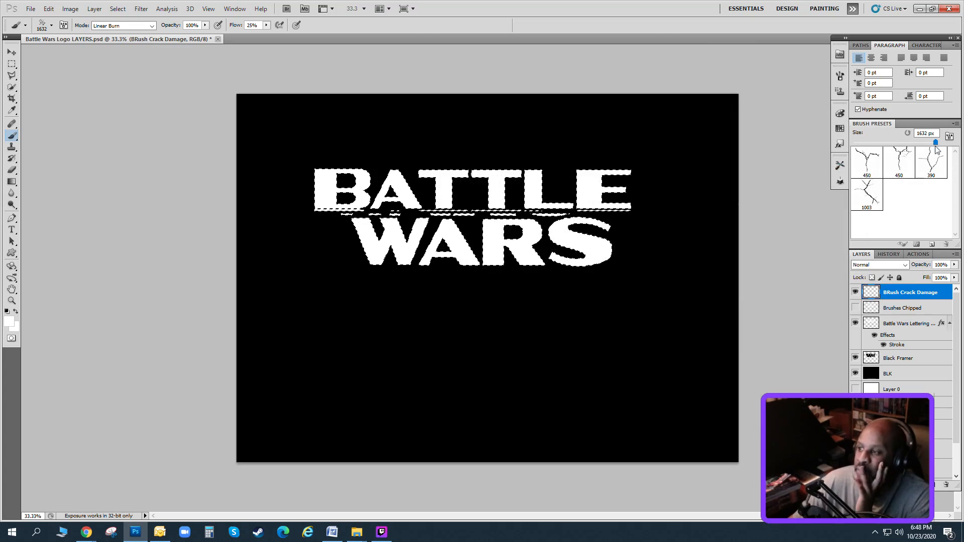
Replace the current brush presets with the Crack Brushes(20) set.
{"action": "left_click", "coordinate": [955, 123]}
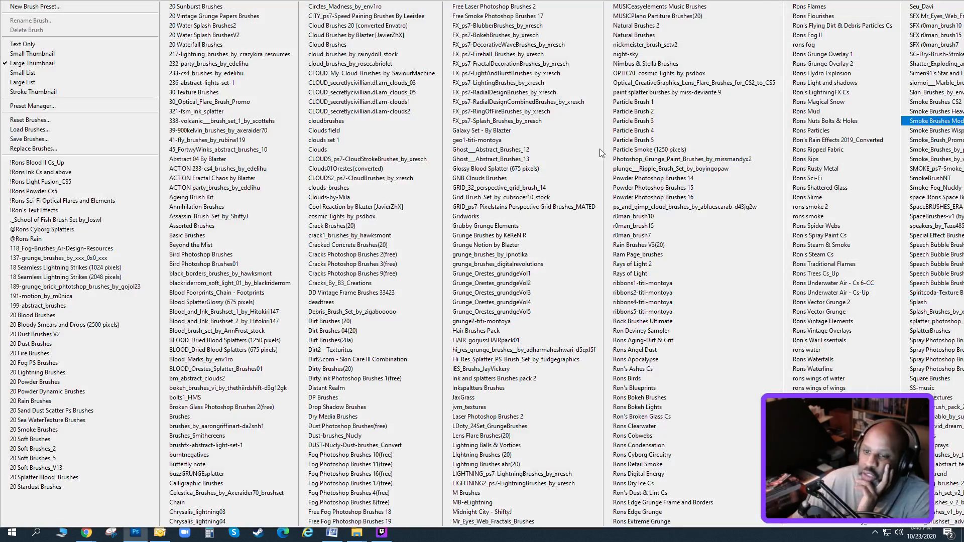
{"action": "left_click", "coordinate": [357, 226]}
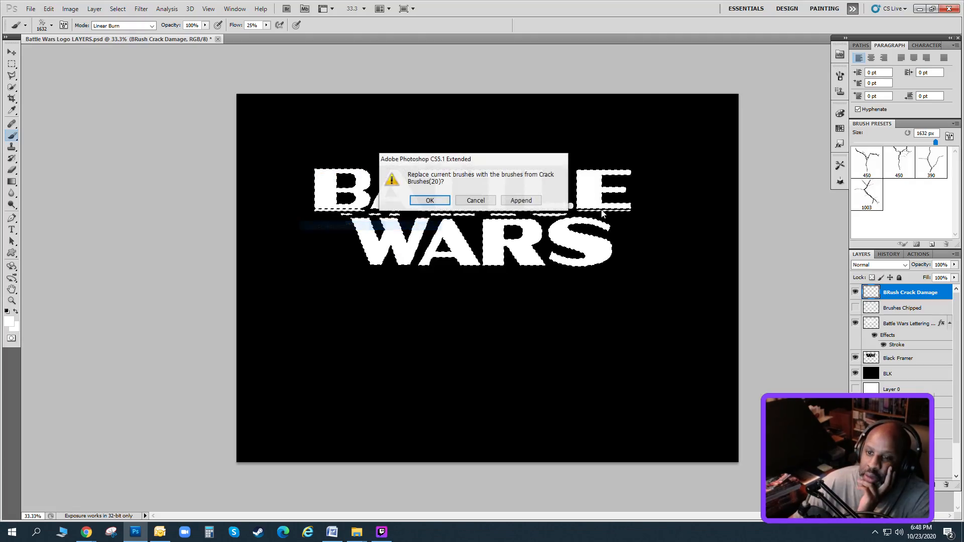
{"action": "left_click", "coordinate": [431, 200]}
{"action": "mouse_move", "coordinate": [954, 169]}
{"action": "left_mouse_down"}
{"action": "mouse_move", "coordinate": [954, 206]}
{"action": "mouse_move", "coordinate": [954, 169]}
{"action": "left_mouse_up"}
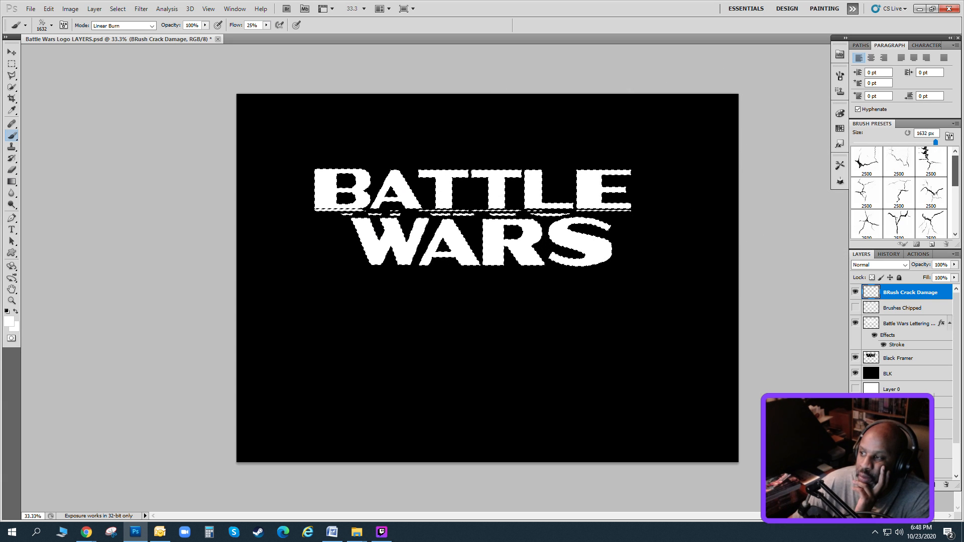
Try stamping a 227 px black crack over the B on the BRush Crack Damage layer, and revert to the earlier lettering selection state.
{"action": "left_click", "coordinate": [866, 162]}
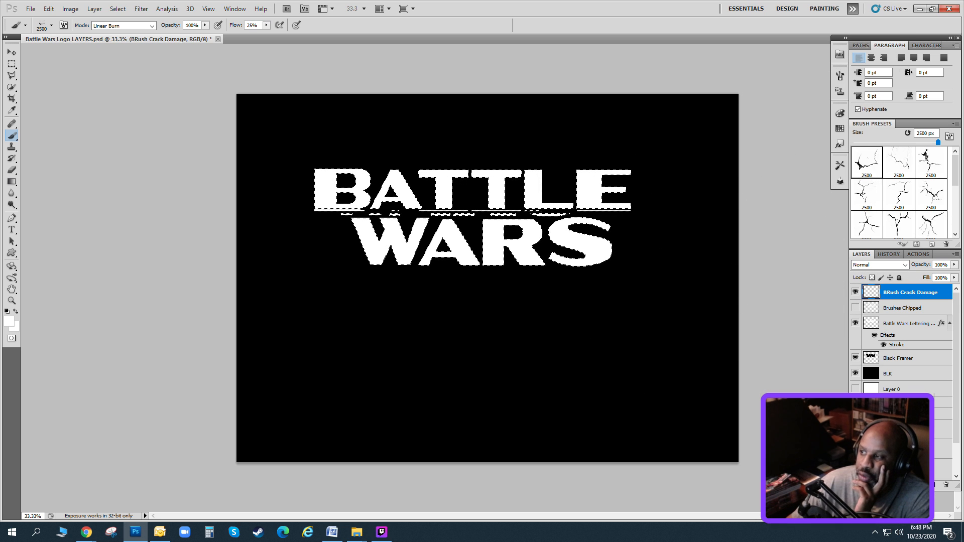
{"action": "left_click_drag", "start_coordinate": [937, 143], "coordinate": [917, 143]}
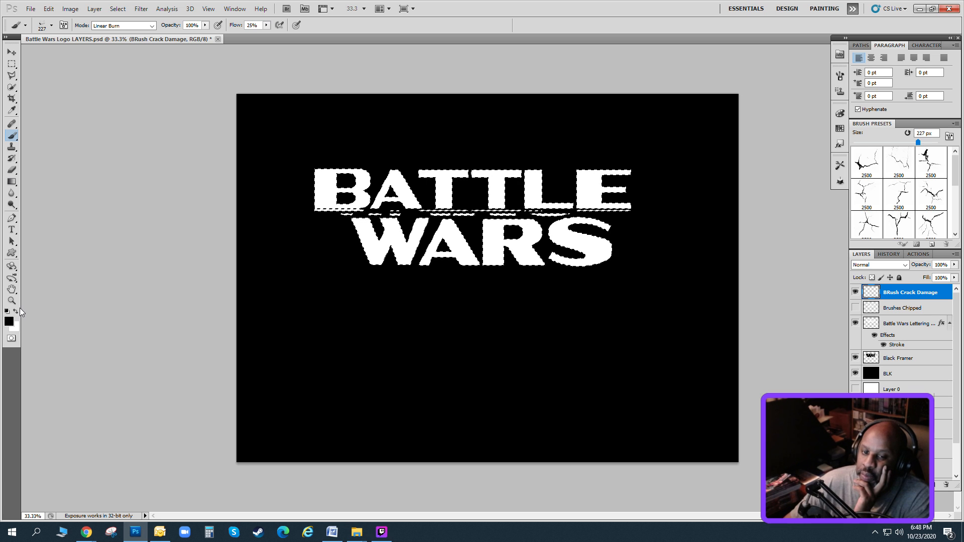
{"action": "left_click", "coordinate": [310, 197]}
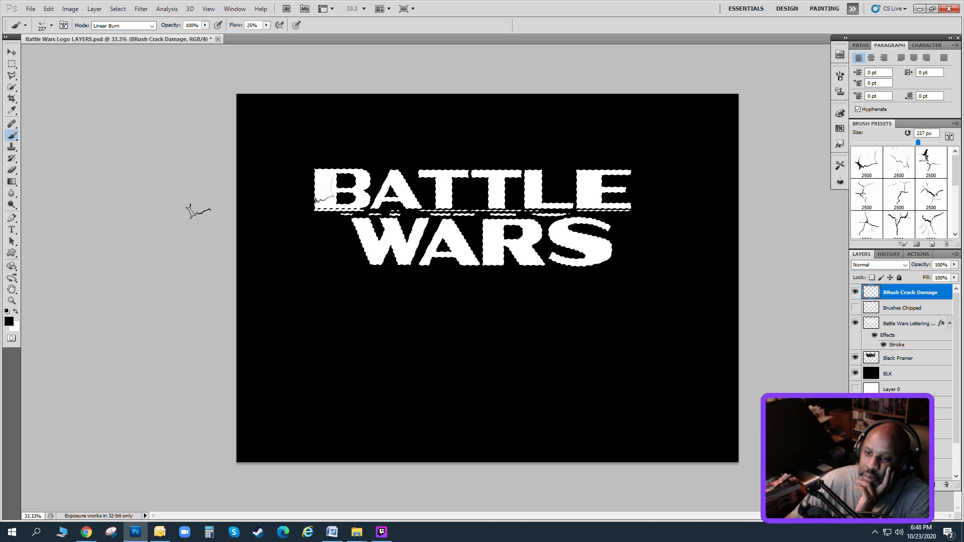
{"action": "left_click", "coordinate": [887, 254]}
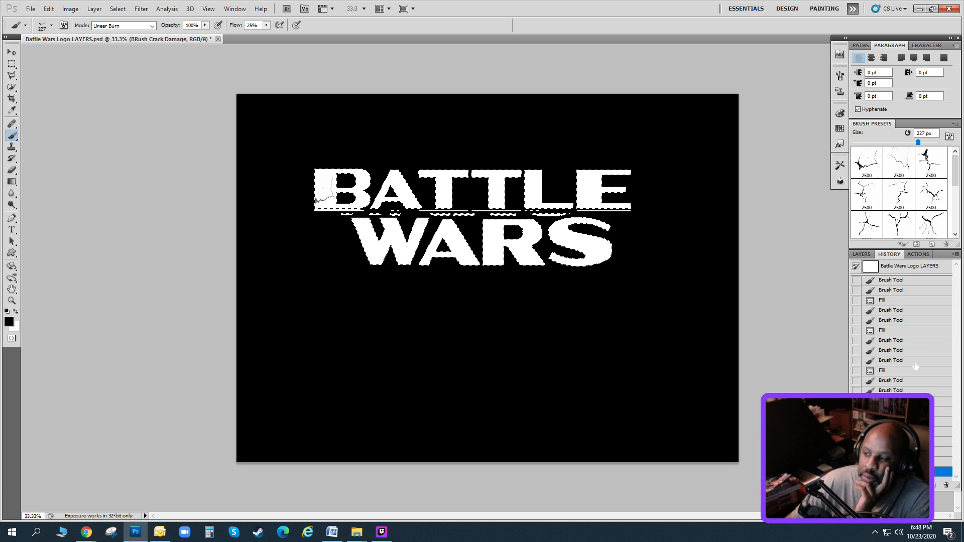
{"action": "left_click", "coordinate": [891, 441]}
{"action": "left_click", "coordinate": [891, 431]}
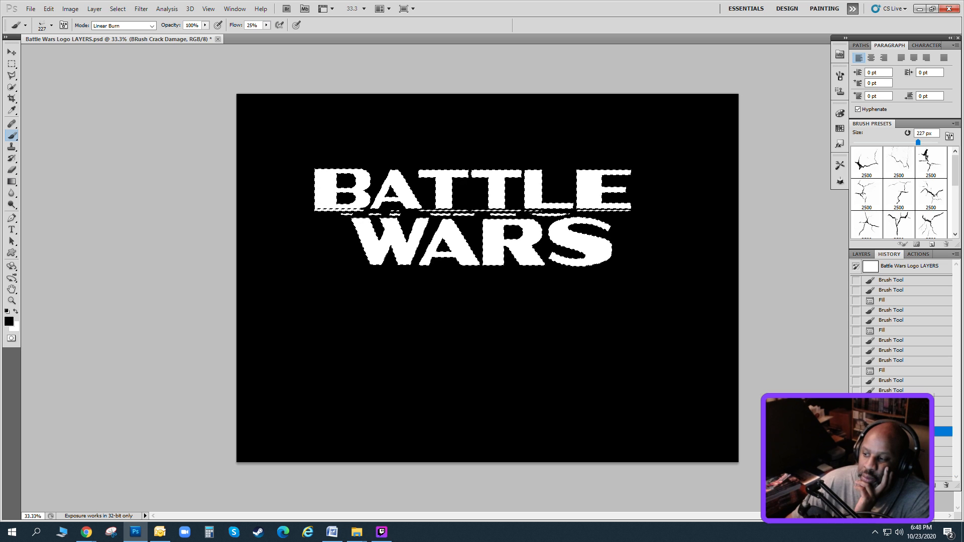
{"action": "left_click", "coordinate": [861, 254]}
Stamp the forked crack brush in black at 404 px over the lower part of the B on the lettering layer.
{"action": "left_click", "coordinate": [898, 223]}
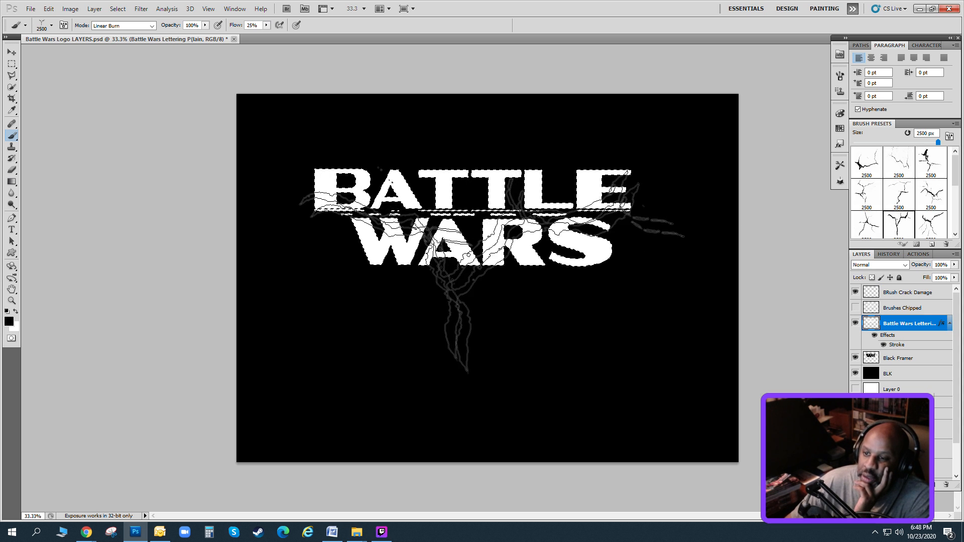
{"action": "left_click_drag", "start_coordinate": [937, 142], "coordinate": [931, 143]}
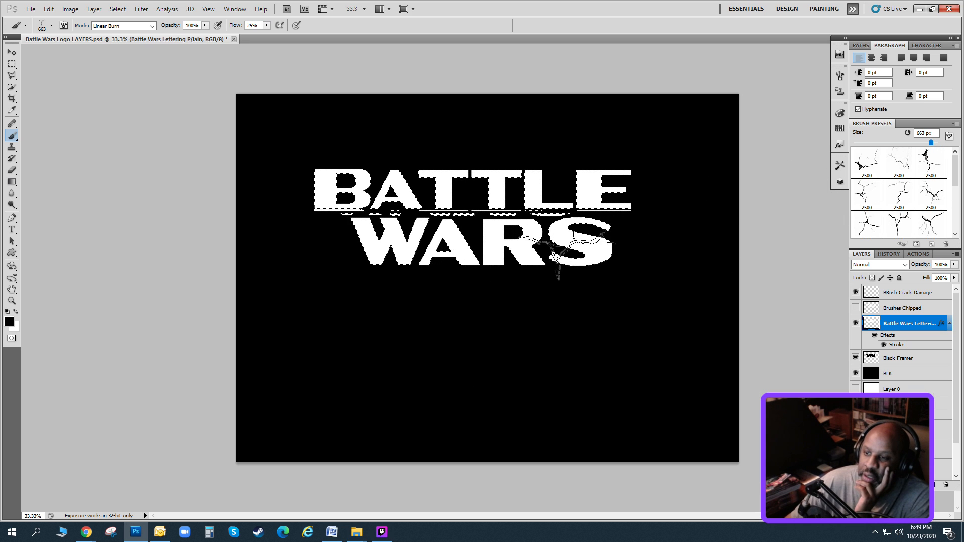
{"action": "left_click_drag", "start_coordinate": [931, 142], "coordinate": [925, 142]}
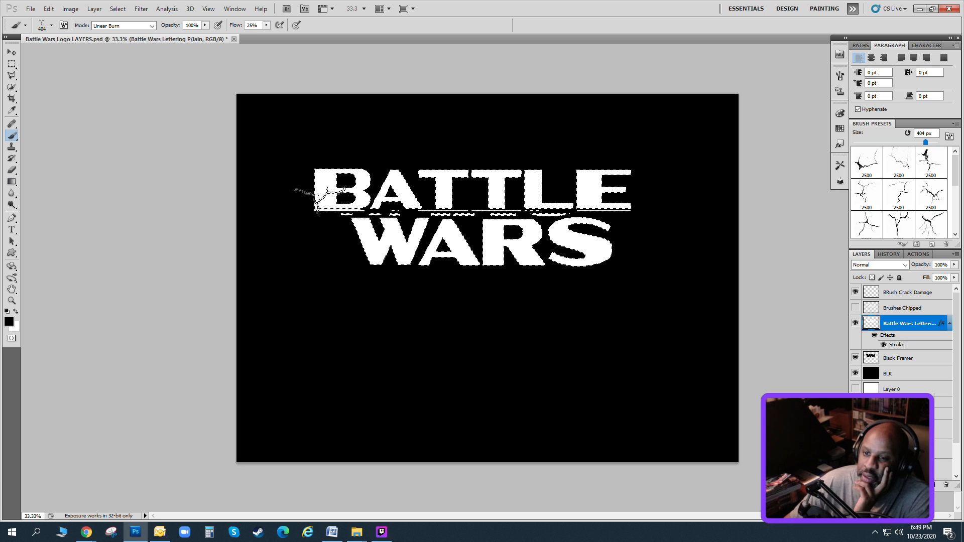
{"action": "left_click", "coordinate": [318, 200]}
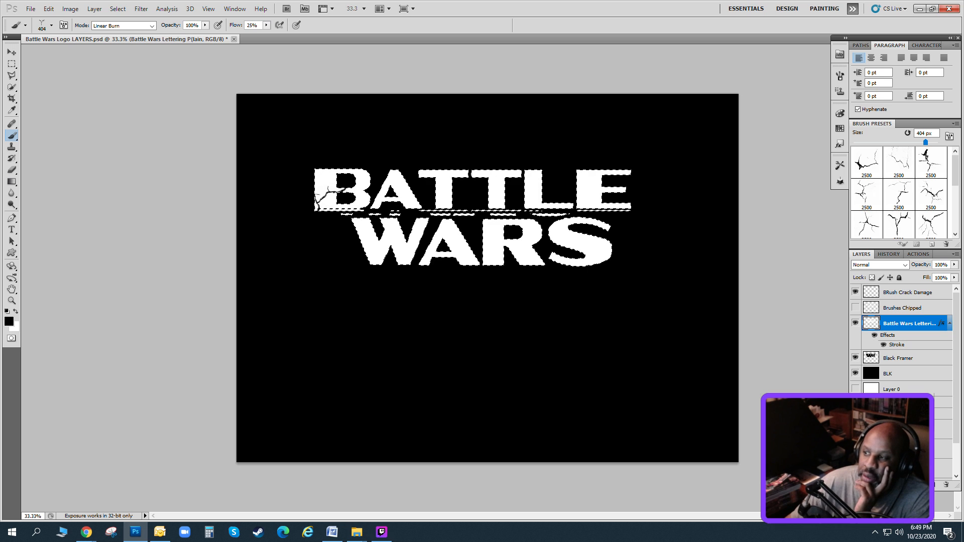
Stamp two further black crack brushes on the lettering, one at 215 px on the W and one at 369 px on the second T.
{"action": "left_click", "coordinate": [866, 194]}
{"action": "left_click_drag", "start_coordinate": [936, 143], "coordinate": [917, 143]}
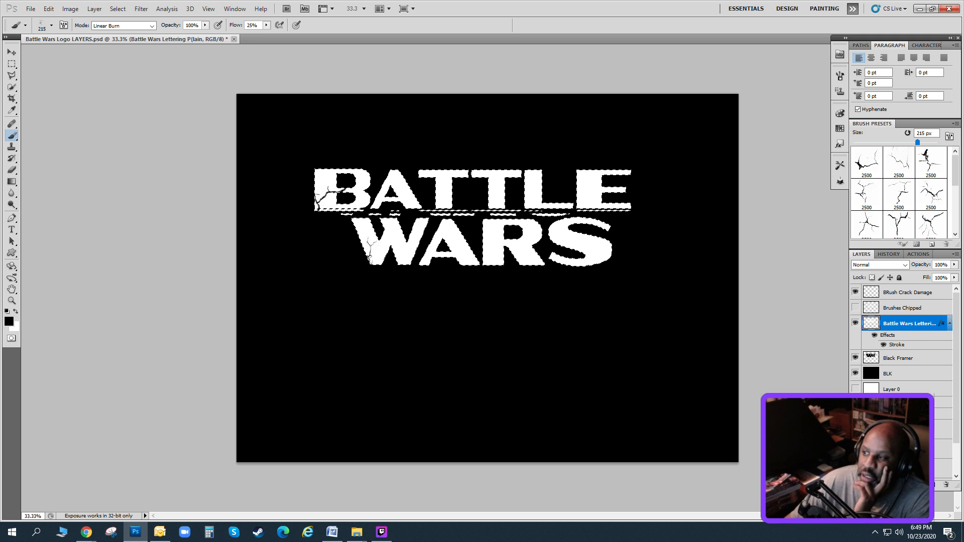
{"action": "left_click", "coordinate": [898, 194]}
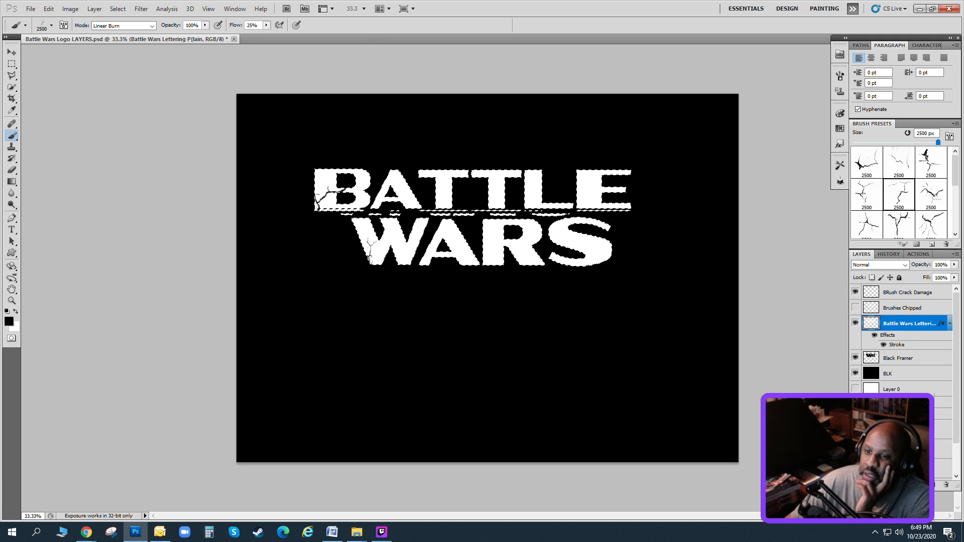
{"action": "left_click_drag", "start_coordinate": [937, 143], "coordinate": [923, 143]}
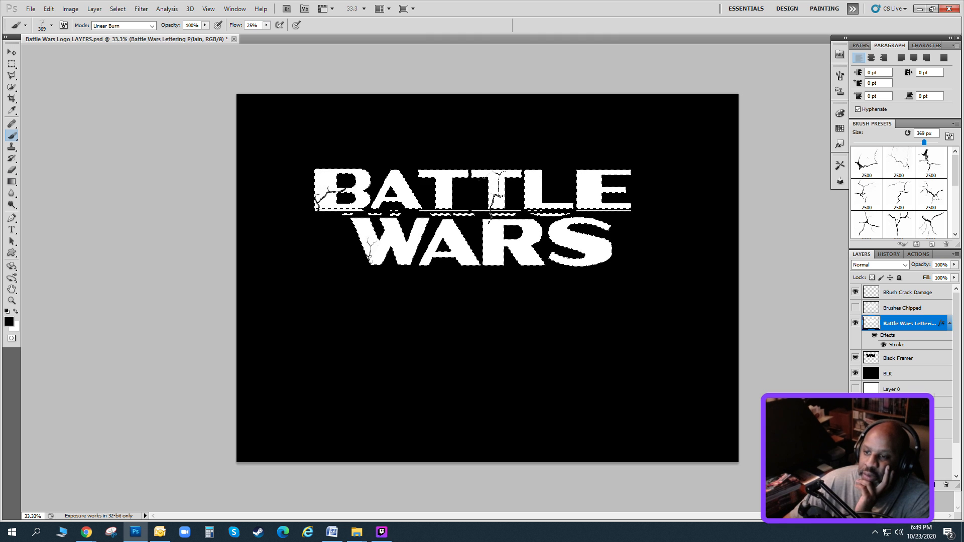
{"action": "left_click", "coordinate": [496, 195]}
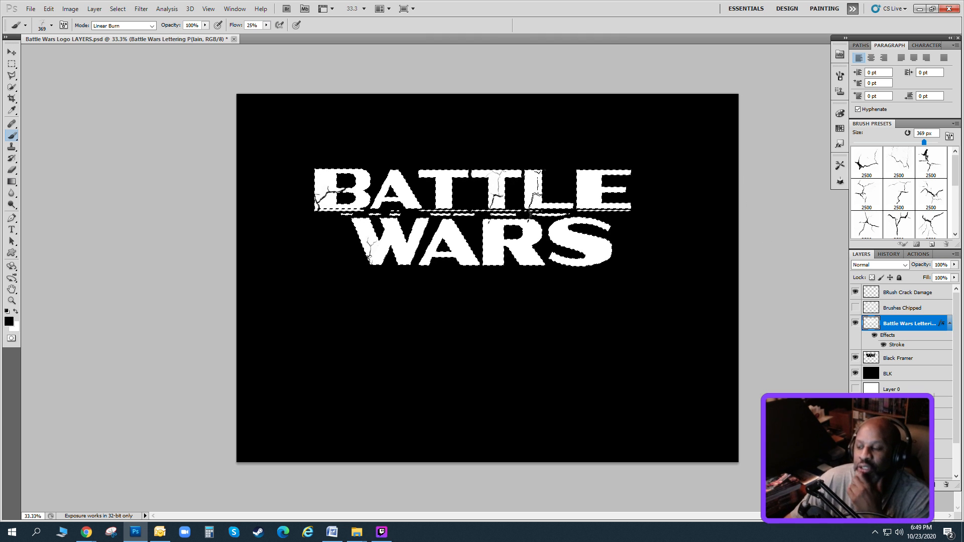
Stamp another crack brush in black at 333 px across the S of WARS.
{"action": "scroll", "coordinate": [923, 208], "scroll_direction": "down", "scroll_amount": 5}
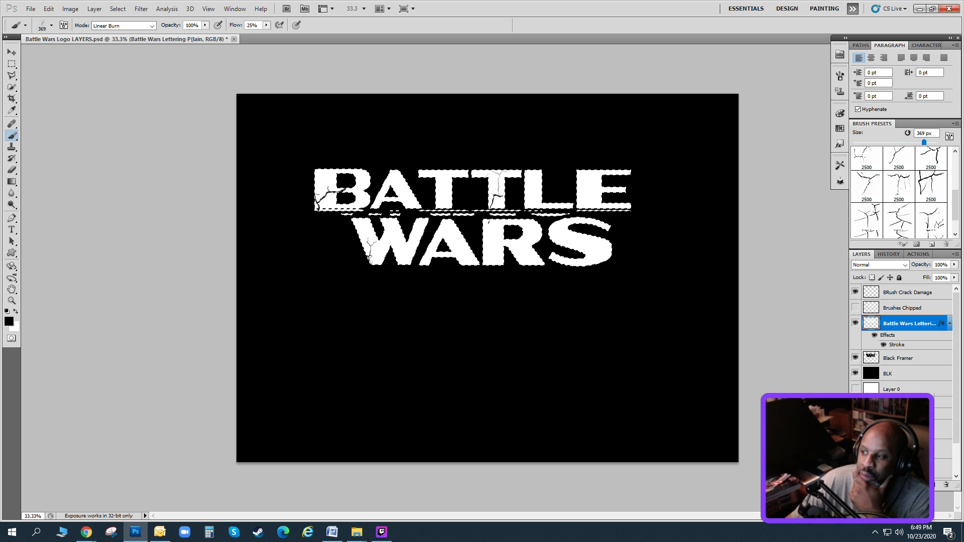
{"action": "scroll", "coordinate": [898, 193], "scroll_direction": "up", "scroll_amount": 5}
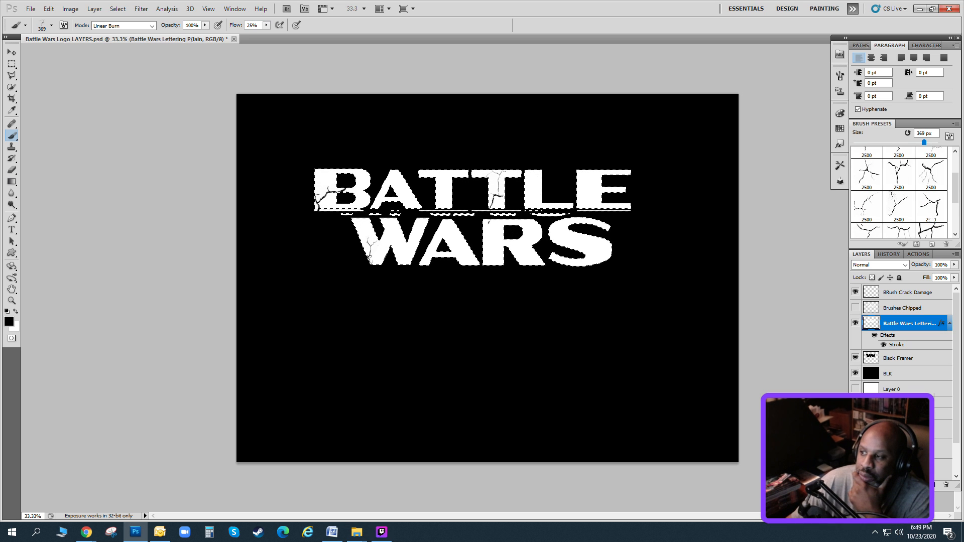
{"action": "left_click", "coordinate": [859, 220]}
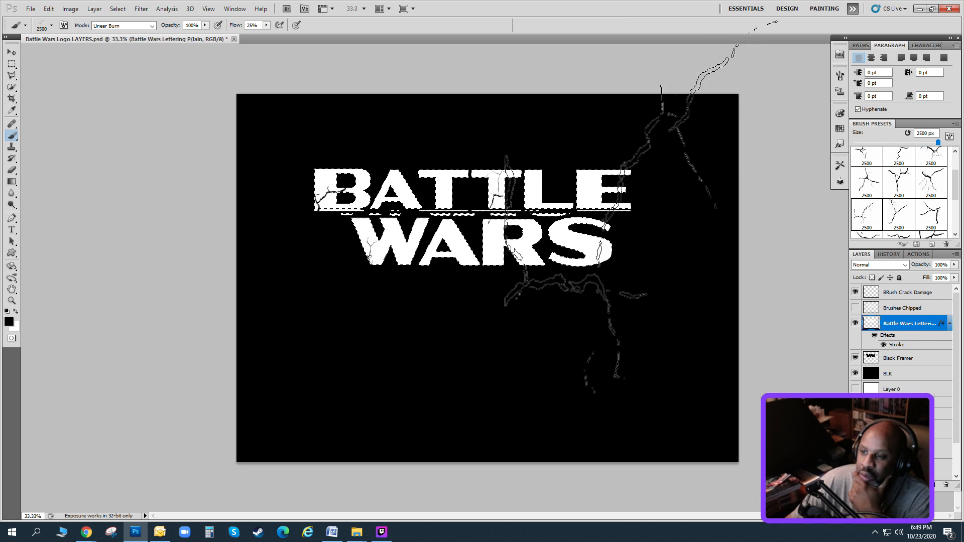
{"action": "left_click_drag", "start_coordinate": [937, 142], "coordinate": [923, 142]}
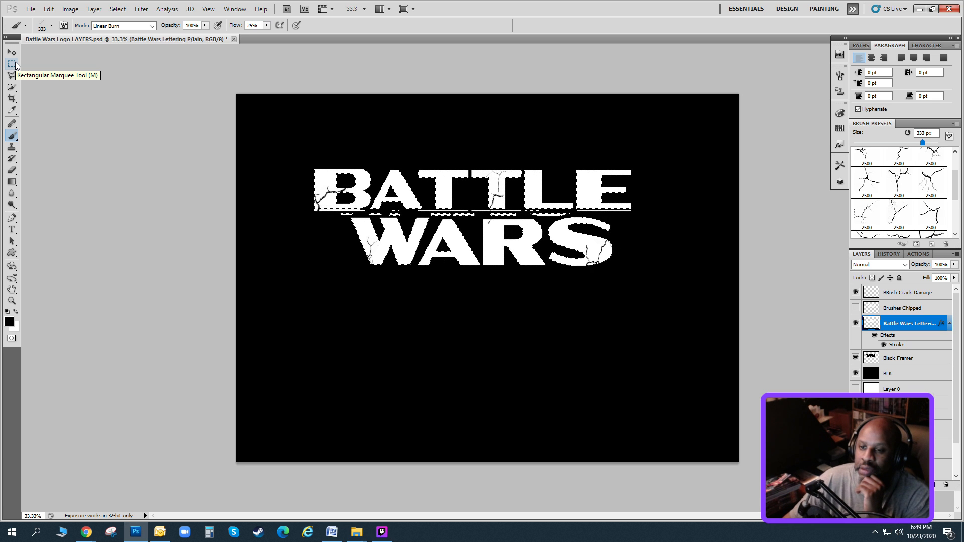
Try fading the B on the lettering layer with an 888 px eraser, and undo the eraser strokes.
{"action": "left_click", "coordinate": [15, 311]}
{"action": "left_click", "coordinate": [12, 171]}
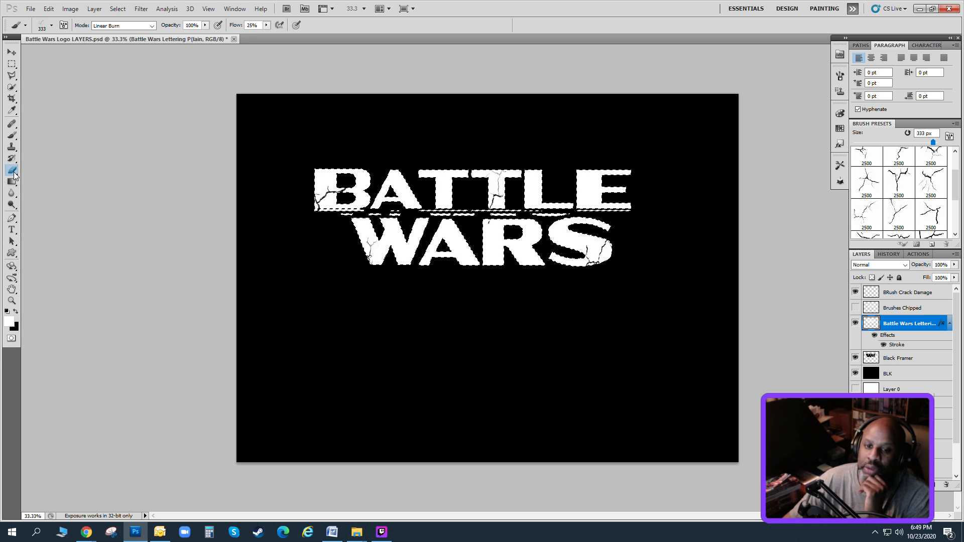
{"action": "left_click", "coordinate": [298, 176]}
{"action": "left_click", "coordinate": [53, 12]}
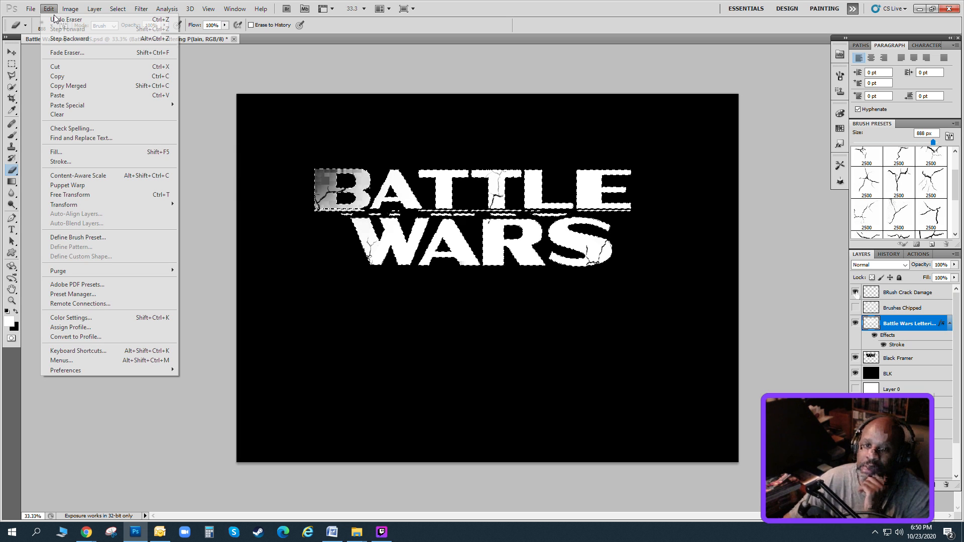
{"action": "left_click", "coordinate": [56, 19]}
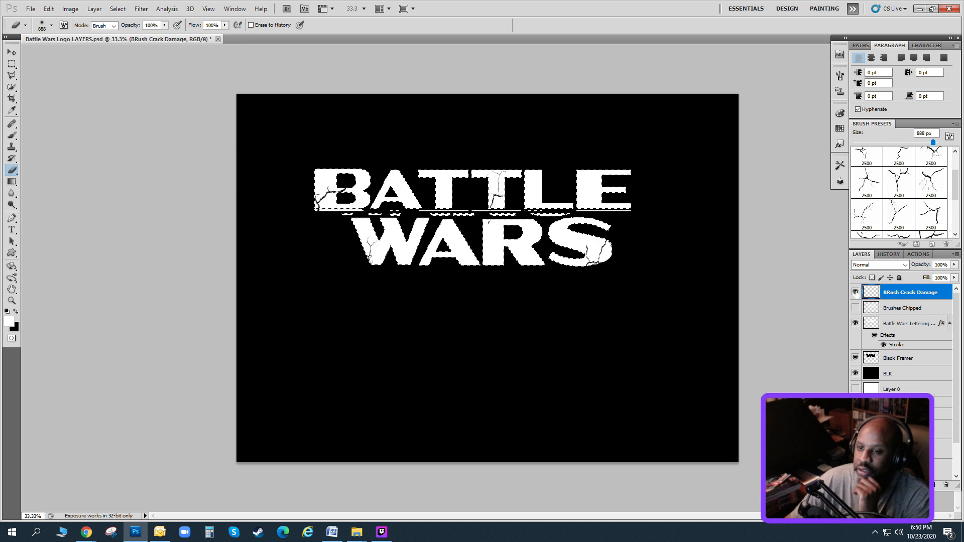
{"action": "left_click", "coordinate": [901, 325]}
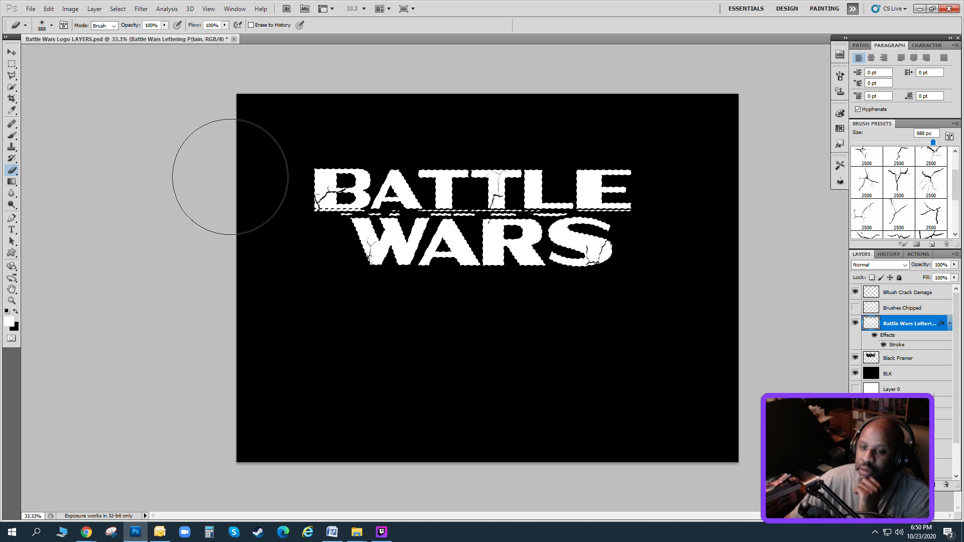
{"action": "left_click", "coordinate": [276, 190]}
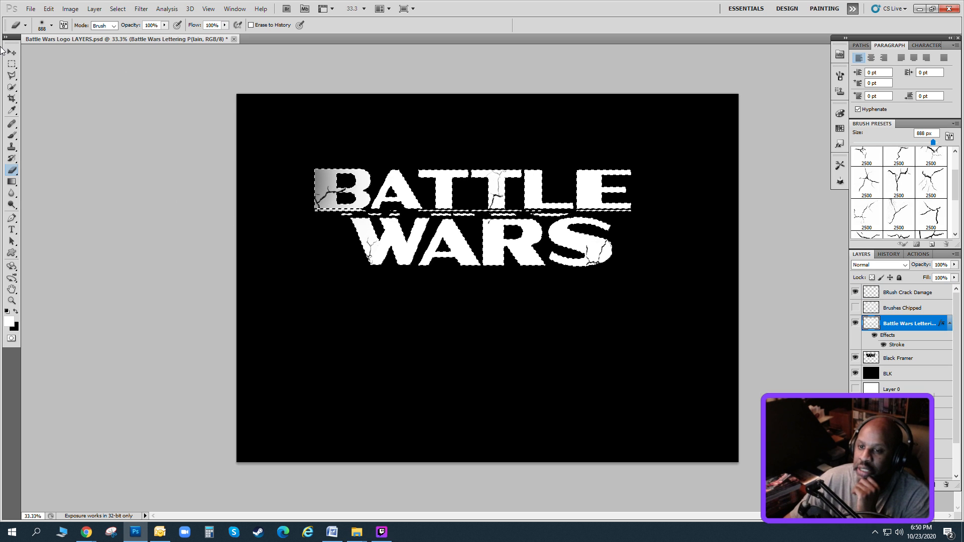
{"action": "left_click", "coordinate": [49, 9]}
{"action": "left_click", "coordinate": [58, 14]}
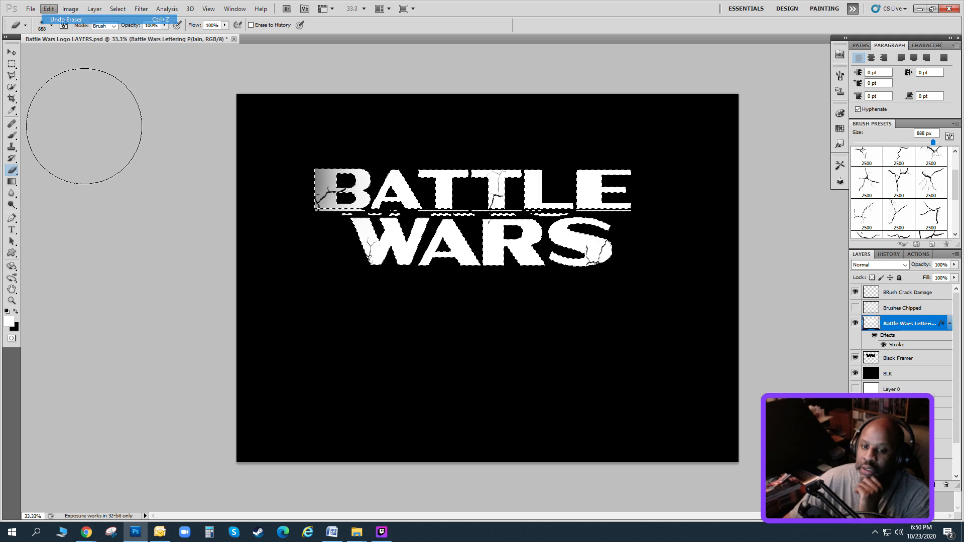
Load a 607 px brush from the tool presets and lock the lettering layer's transparent pixels.
{"action": "left_click", "coordinate": [15, 137]}
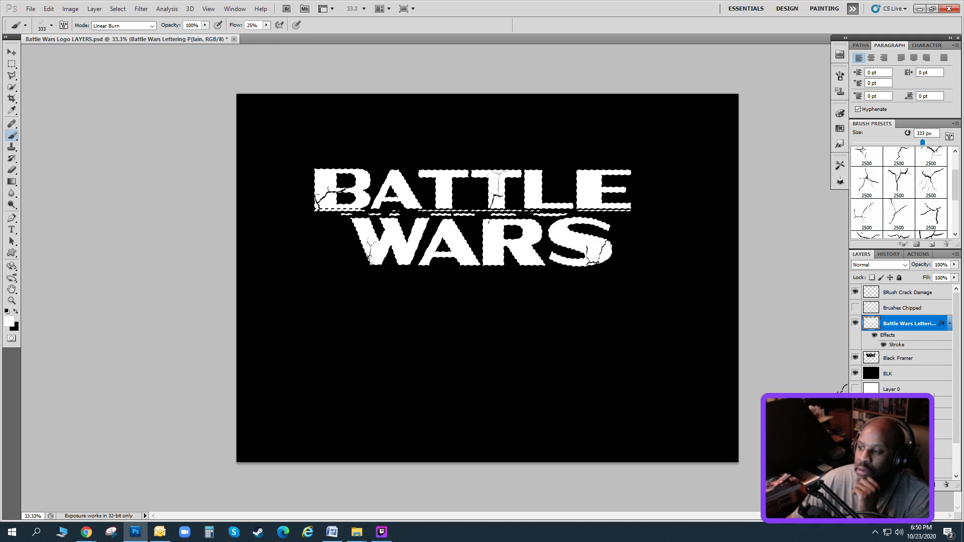
{"action": "scroll", "coordinate": [884, 361], "scroll_direction": "down", "scroll_amount": 1}
{"action": "left_click", "coordinate": [234, 9]}
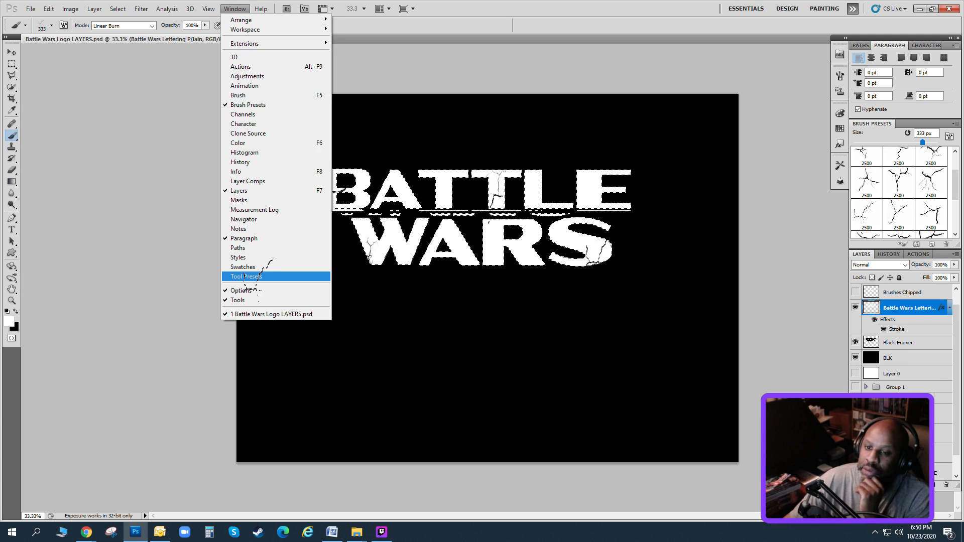
{"action": "left_click", "coordinate": [269, 274]}
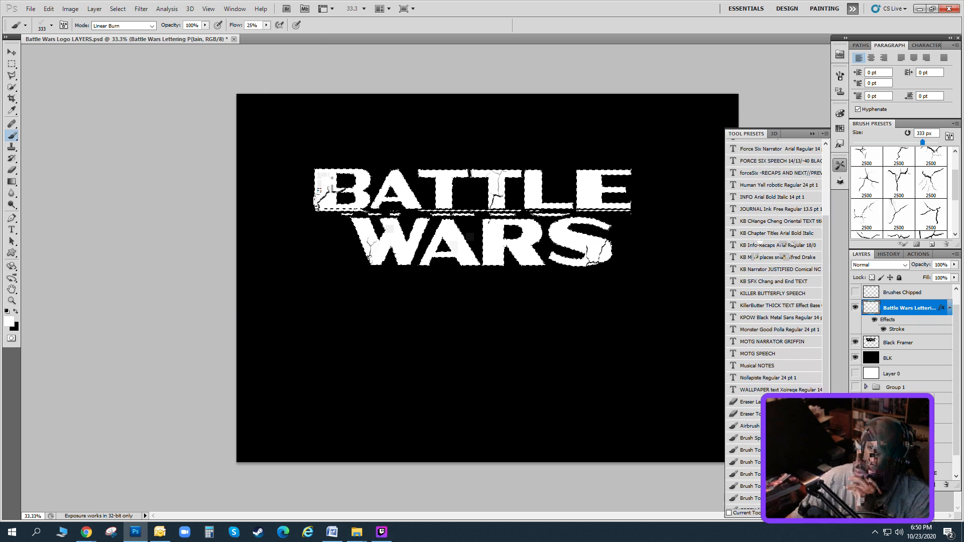
{"action": "scroll", "coordinate": [755, 447], "scroll_direction": "down", "scroll_amount": 3}
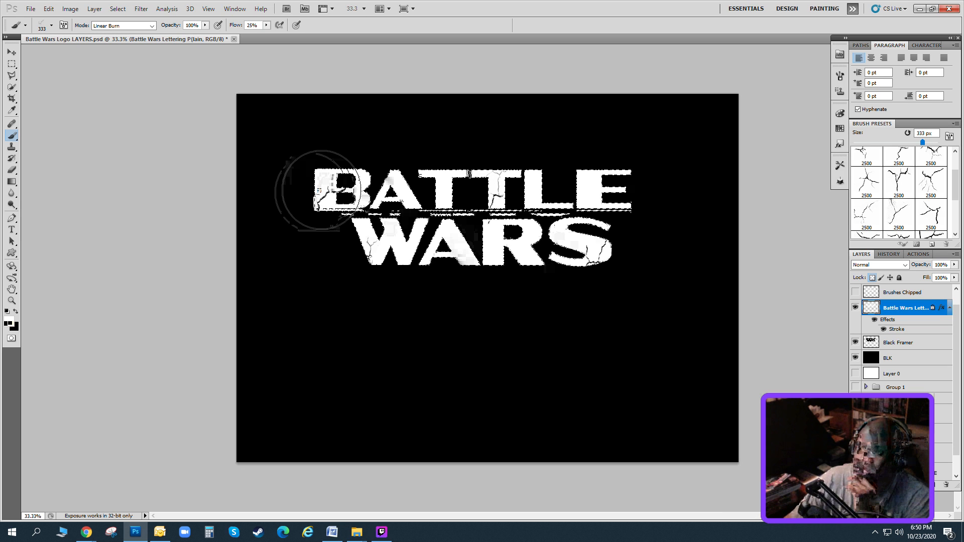
Show the Brushes Chipped layer over the lettering at 38% opacity, and hide the BLK layer.
{"action": "left_click", "coordinate": [855, 308]}
{"action": "left_click", "coordinate": [855, 293]}
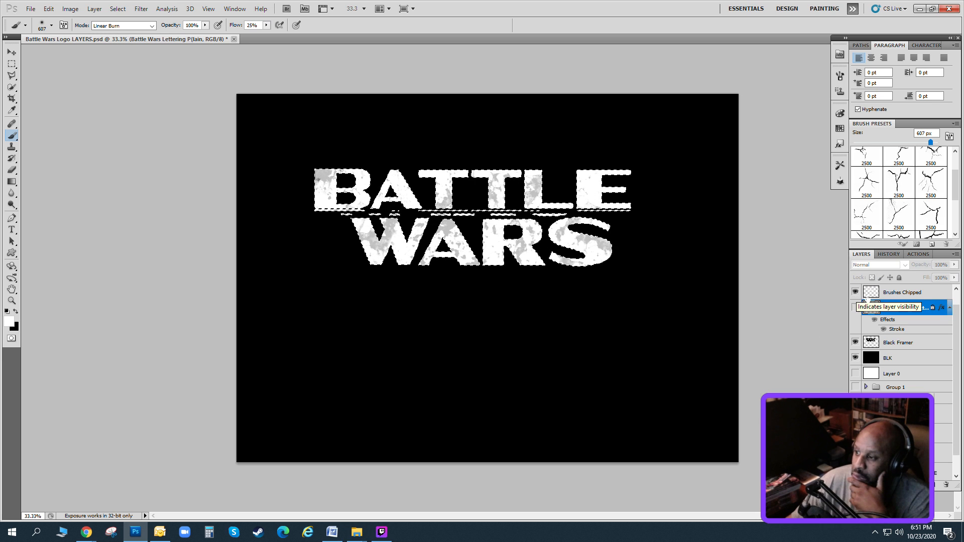
{"action": "left_click", "coordinate": [855, 307]}
{"action": "left_click", "coordinate": [900, 292]}
{"action": "left_click", "coordinate": [953, 264]}
{"action": "left_click_drag", "start_coordinate": [953, 274], "coordinate": [936, 274]}
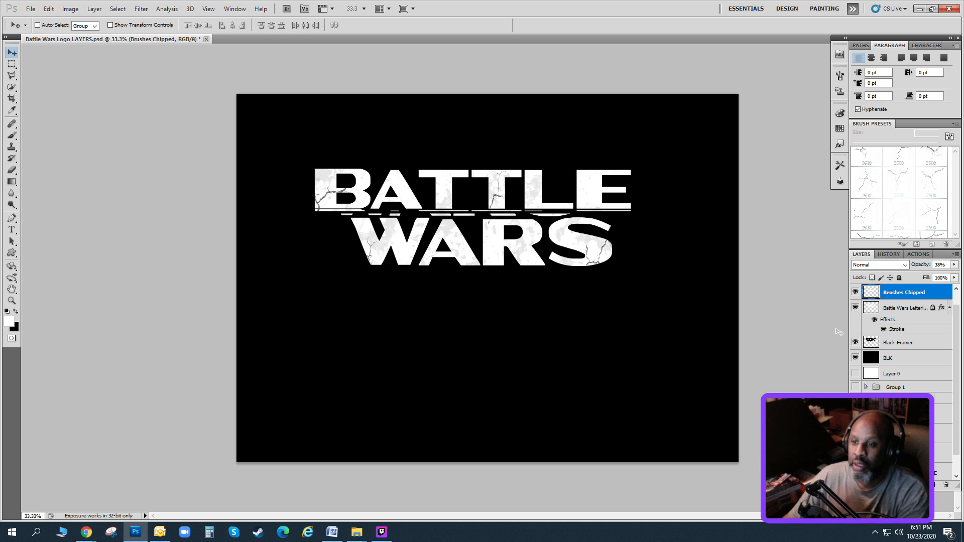
{"action": "left_click", "coordinate": [855, 358]}
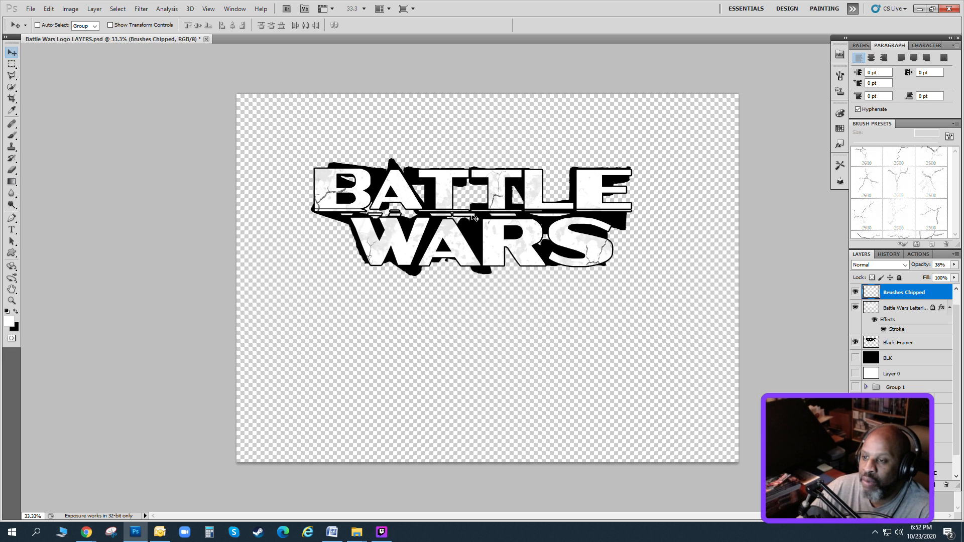
Switch to File Explorer and browse the explosion images in 0 Rons Charges(Explosions) under Explosions Dirts Debris Dust.
{"action": "left_click", "coordinate": [357, 531]}
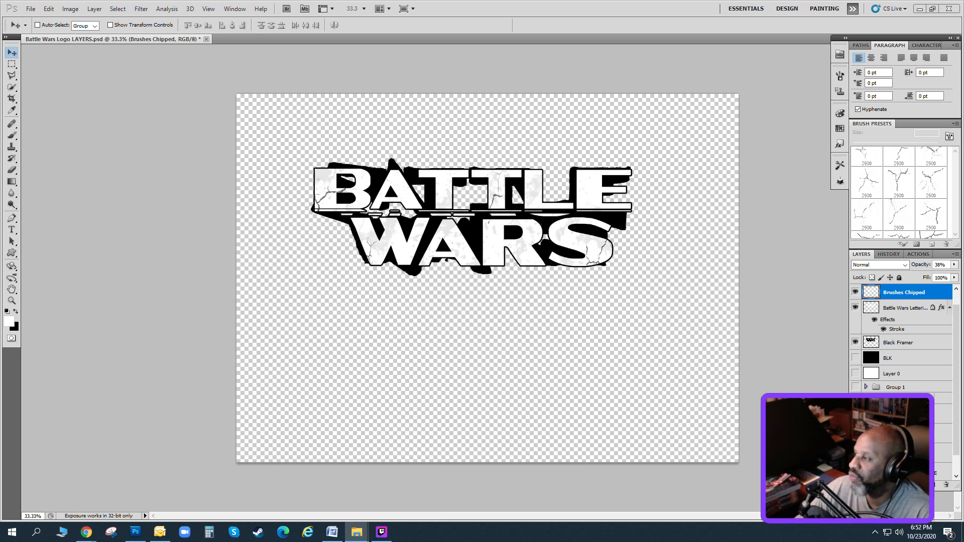
{"action": "left_click_drag", "start_coordinate": [0, 49], "coordinate": [496, 28]}
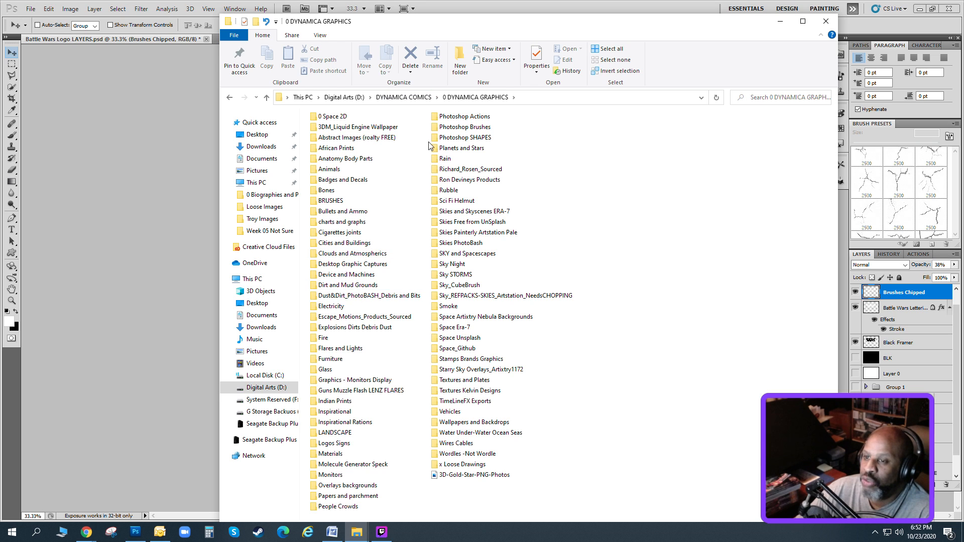
{"action": "left_click_drag", "start_coordinate": [519, 23], "coordinate": [963, 29]}
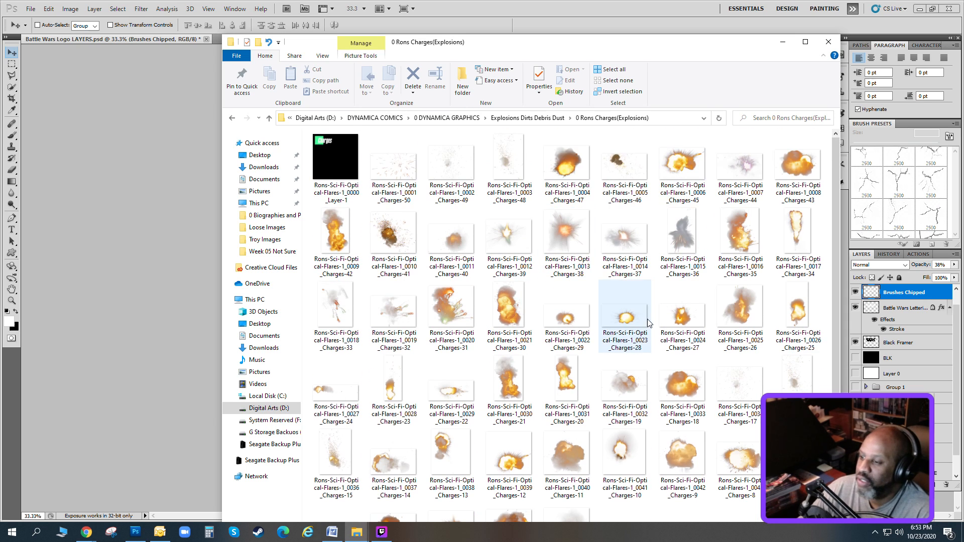
{"action": "scroll", "coordinate": [646, 318], "scroll_direction": "down", "scroll_amount": 1}
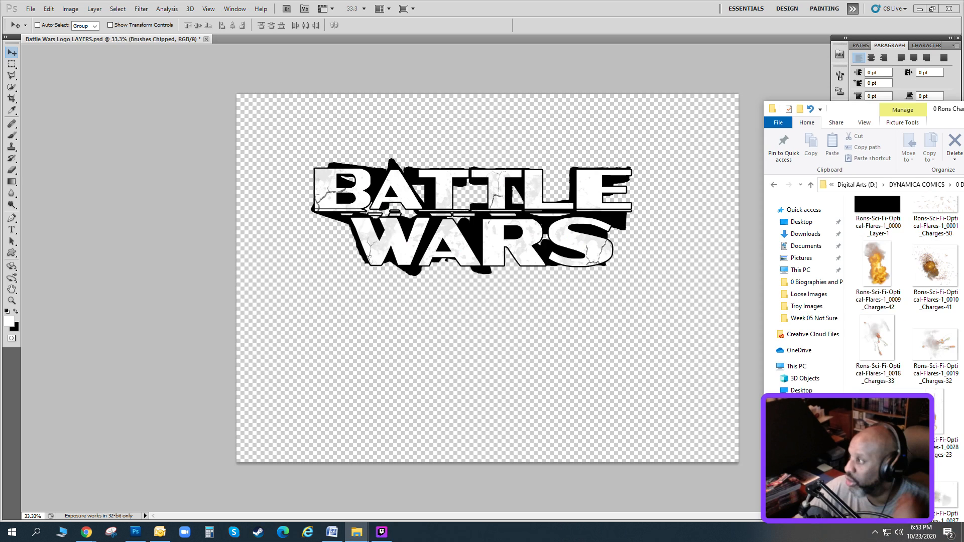
Switch to Chrome and display the Daz 3D product page for Ron's Explosions at full size.
{"action": "left_click", "coordinate": [86, 532]}
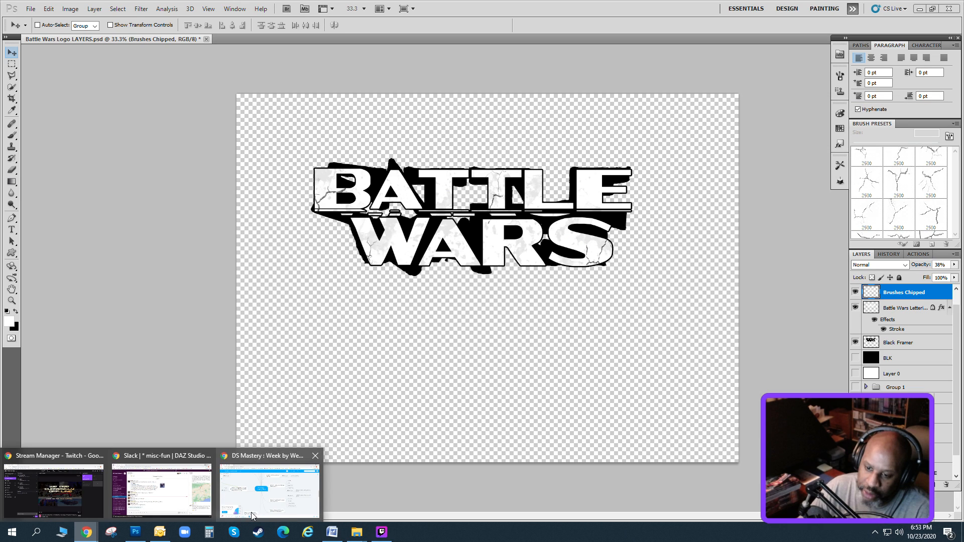
{"action": "left_click", "coordinate": [304, 483]}
{"action": "left_click_drag", "start_coordinate": [433, 5], "coordinate": [963, 100]}
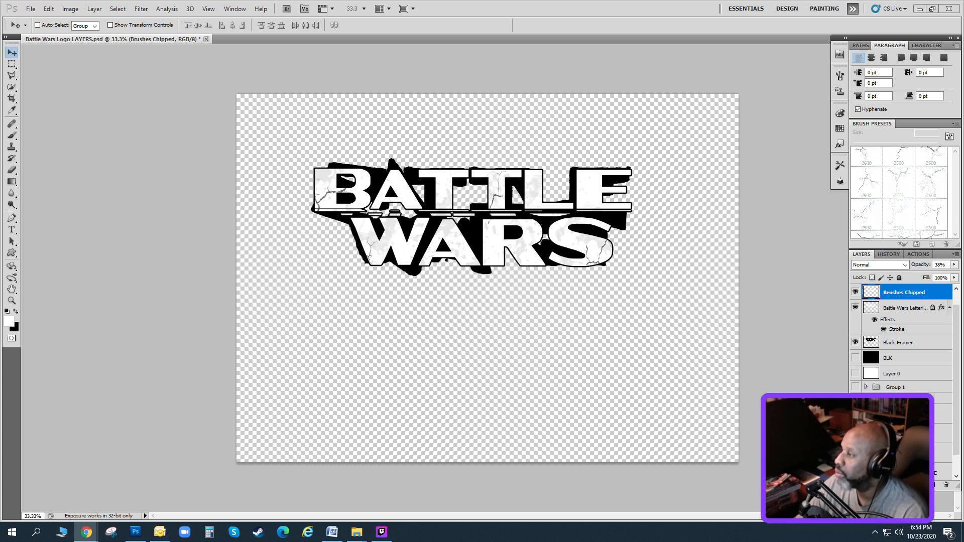
{"action": "left_click_drag", "start_coordinate": [410, 29], "coordinate": [132, 38]}
{"action": "left_click", "coordinate": [803, 33]}
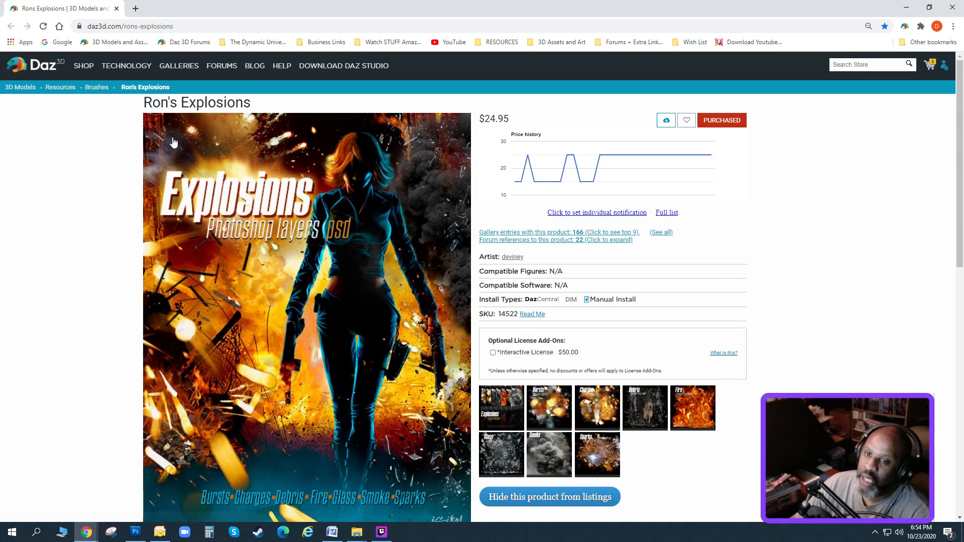
Examine the Ron's Explosions product details and page through its enlarged preview images.
{"action": "scroll", "coordinate": [279, 135], "scroll_direction": "down", "scroll_amount": 3}
{"action": "scroll", "coordinate": [281, 139], "scroll_direction": "down", "scroll_amount": 2}
{"action": "scroll", "coordinate": [475, 216], "scroll_direction": "up", "scroll_amount": 2}
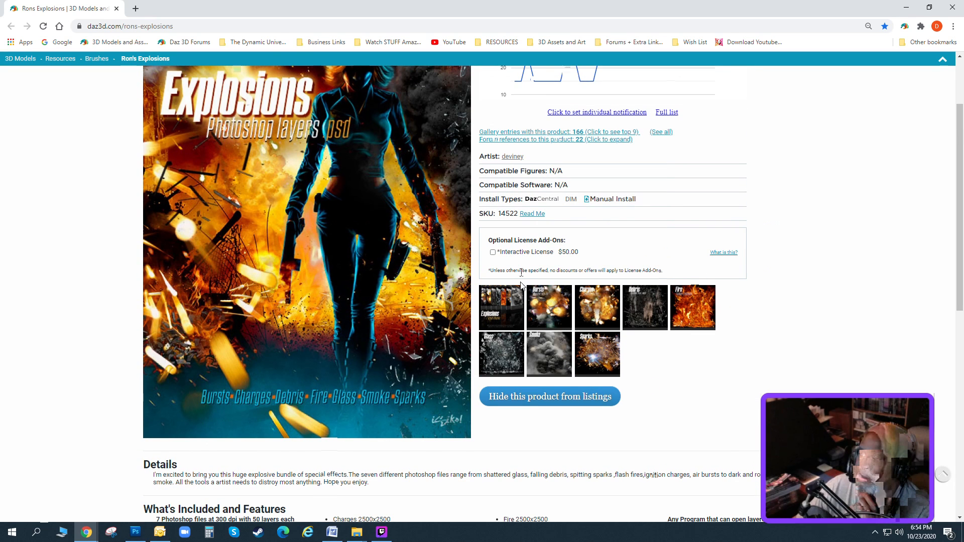
{"action": "left_click", "coordinate": [502, 307]}
{"action": "left_click", "coordinate": [580, 292]}
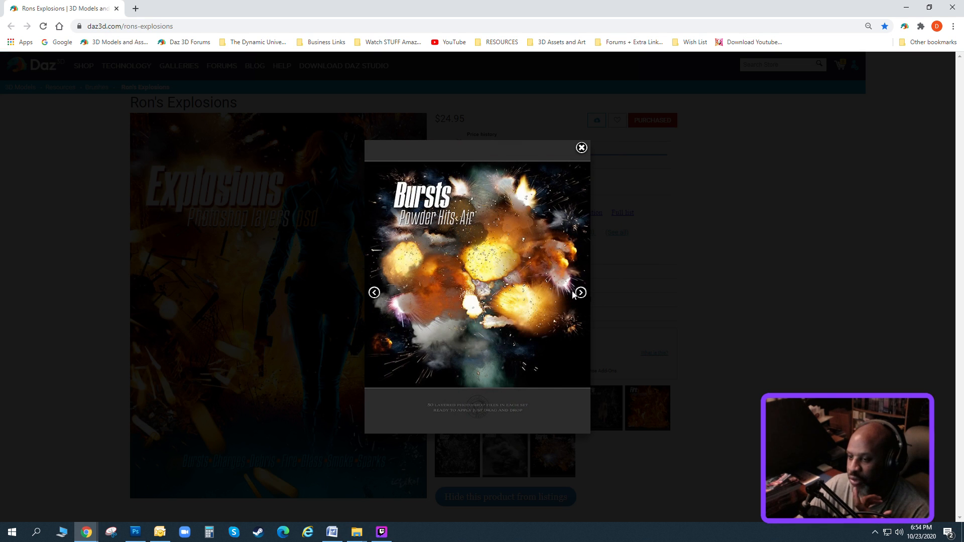
{"action": "left_click", "coordinate": [580, 293]}
{"action": "left_click", "coordinate": [580, 293]}
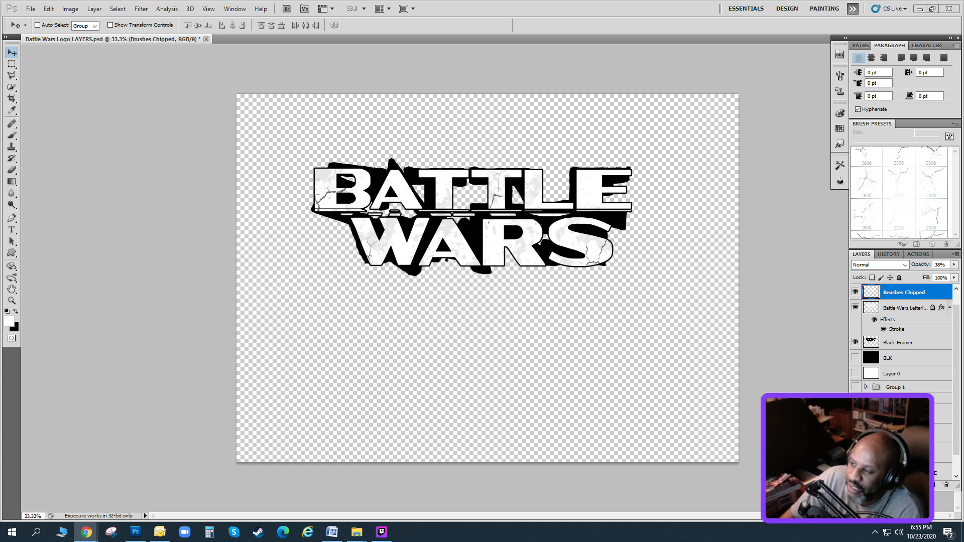
{"action": "left_click", "coordinate": [889, 254]}
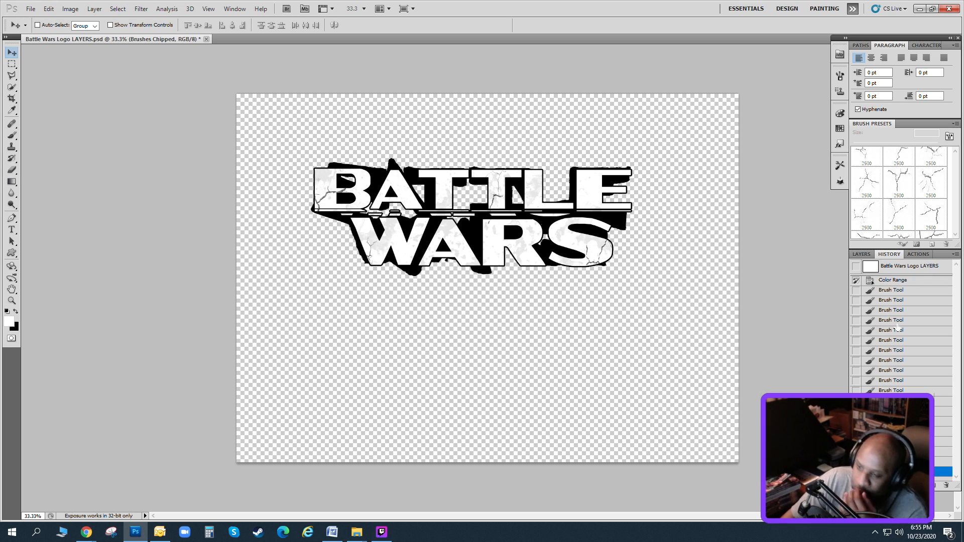
{"action": "left_click", "coordinate": [861, 254]}
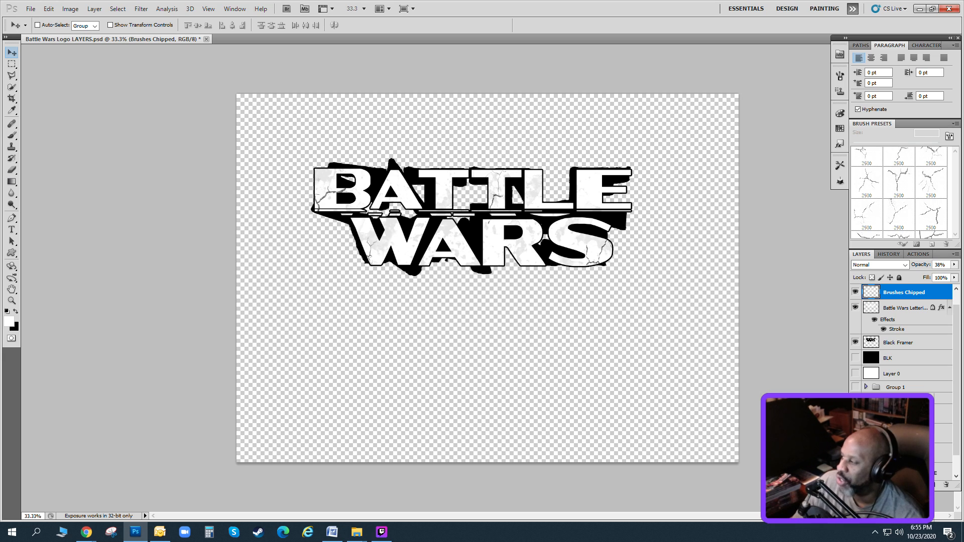
Switch to File Explorer, browse the explosion PNGs in the PNG Stuffs > pngimg folder, and place the window beside the canvas.
{"action": "left_click", "coordinate": [357, 533]}
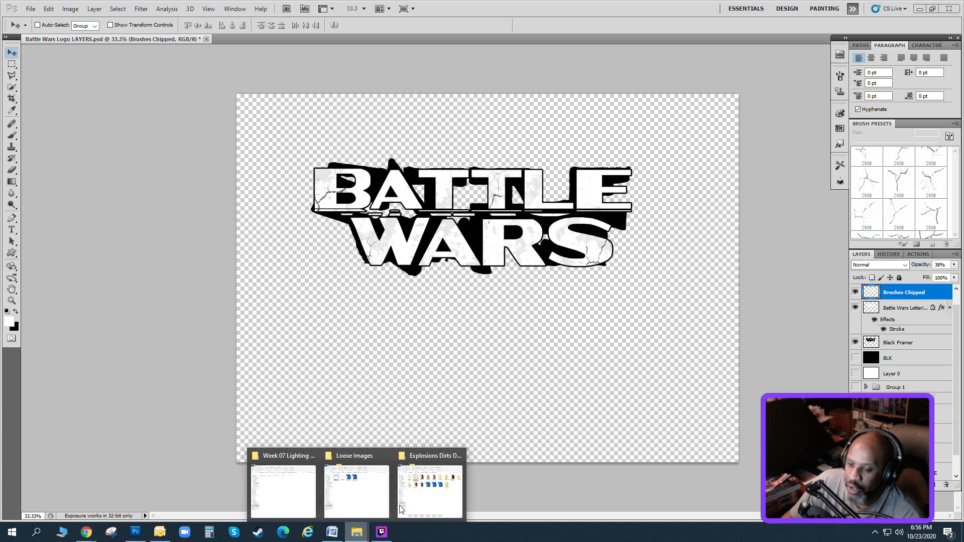
{"action": "left_click", "coordinate": [303, 495]}
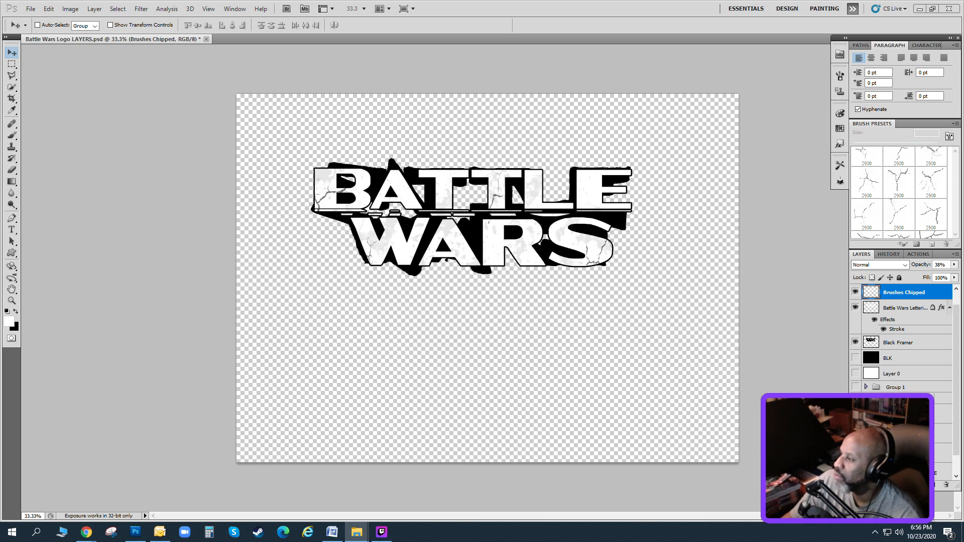
{"action": "left_click_drag", "start_coordinate": [0, 54], "coordinate": [669, 50]}
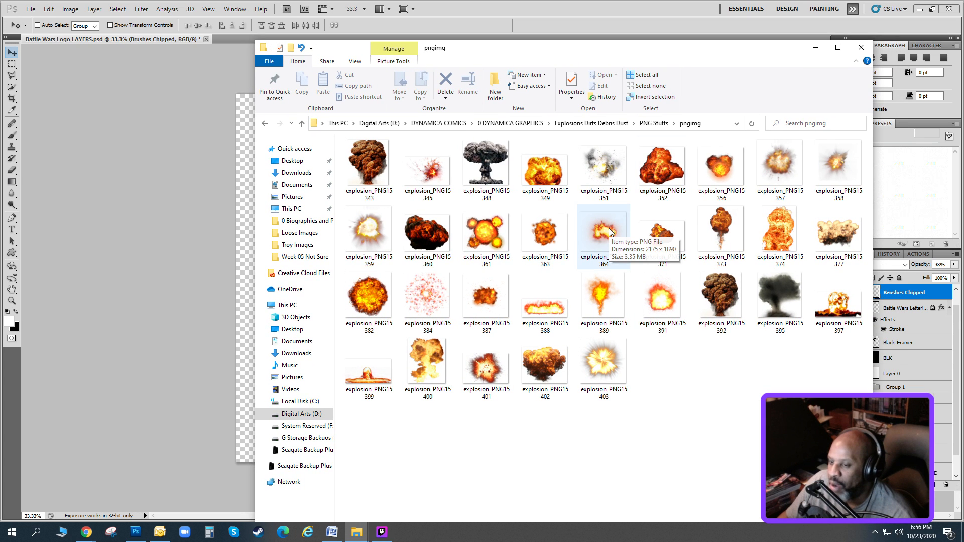
{"action": "left_click_drag", "start_coordinate": [614, 58], "coordinate": [634, 86]}
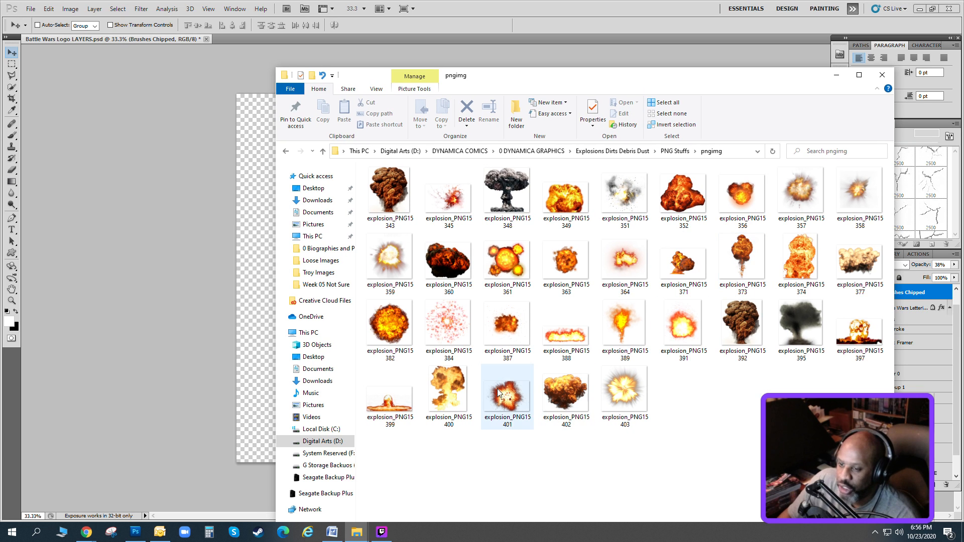
{"action": "left_click_drag", "start_coordinate": [535, 76], "coordinate": [963, 80]}
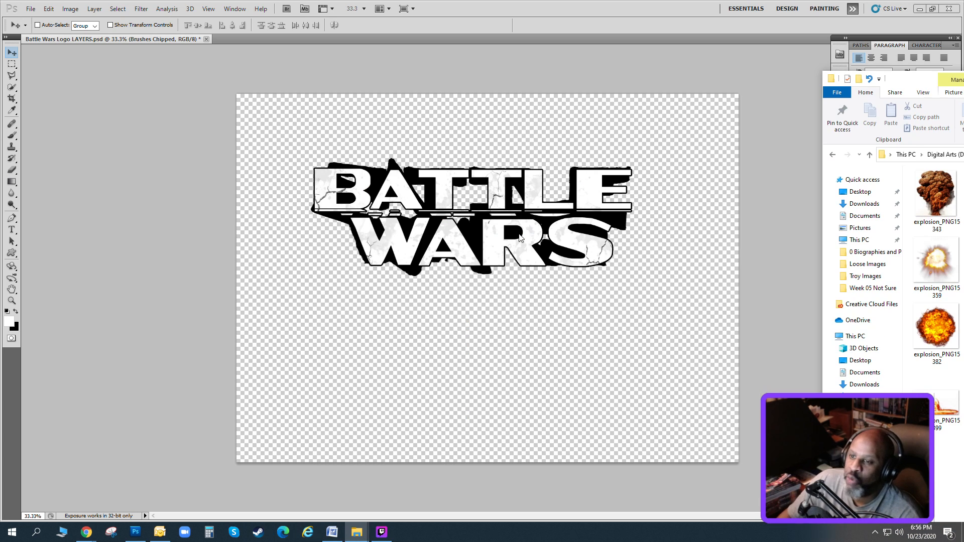
Place explosion_PNG15402 into the logo document and move its layer directly beneath Black Framer.
{"action": "left_click", "coordinate": [403, 140]}
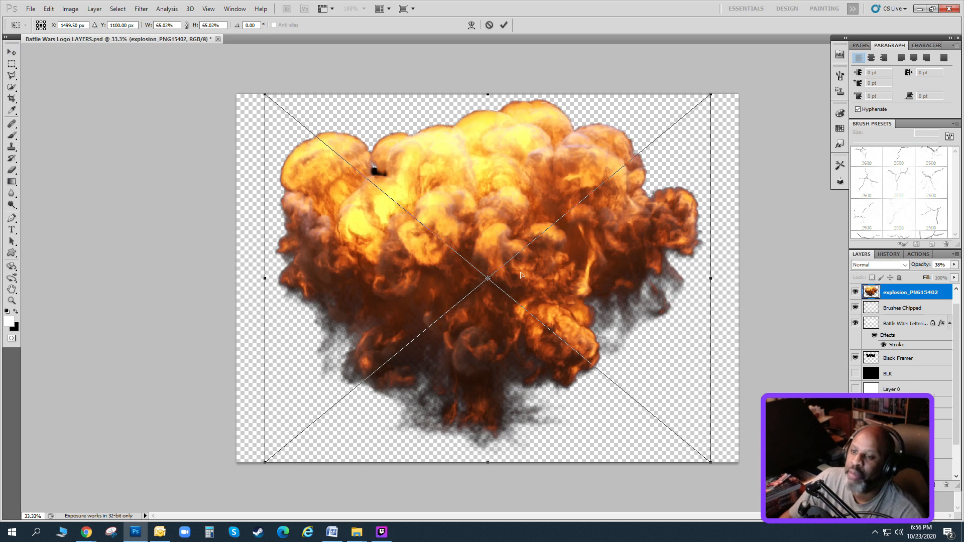
{"action": "key", "text": "Return"}
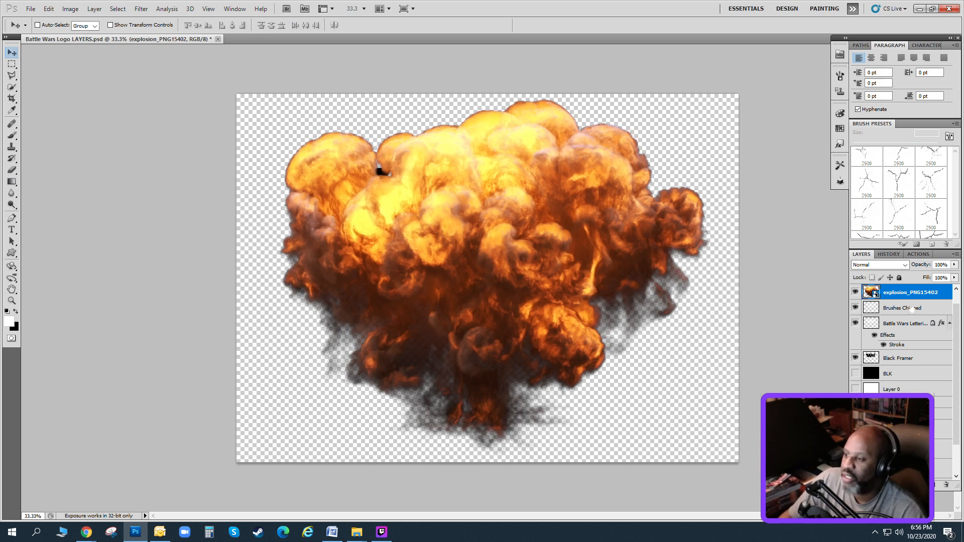
{"action": "left_click_drag", "start_coordinate": [908, 294], "coordinate": [909, 353]}
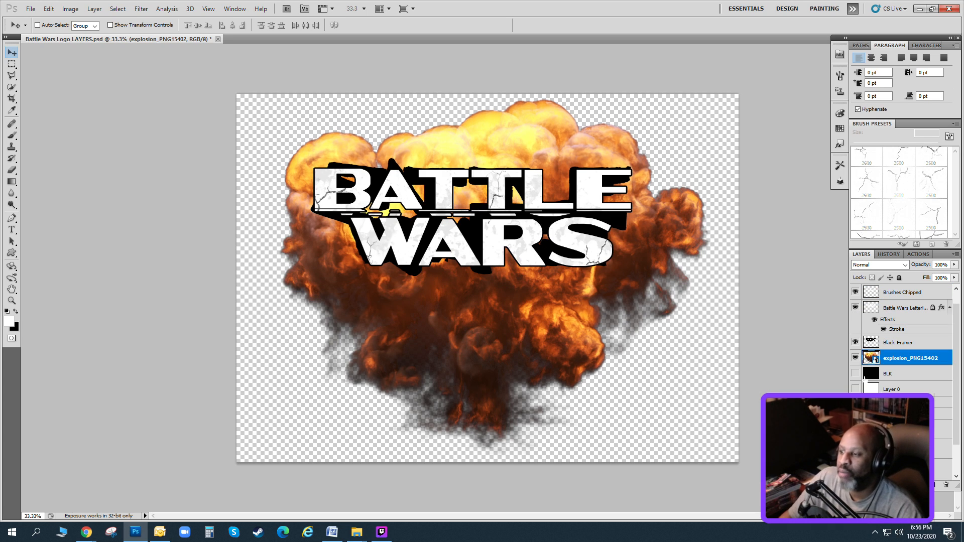
Try explosion_PNG15401 behind the lettering in place of explosion_PNG15402, enlarged and rotated about 95°, and discard the placement.
{"action": "left_click", "coordinate": [855, 358]}
{"action": "left_click_drag", "start_coordinate": [505, 226], "coordinate": [523, 255]}
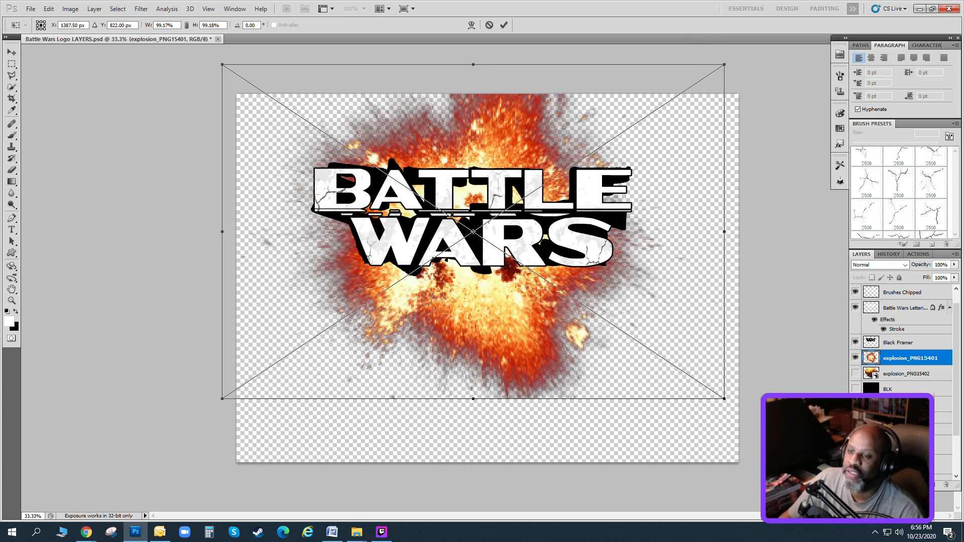
{"action": "left_click", "coordinate": [50, 11]}
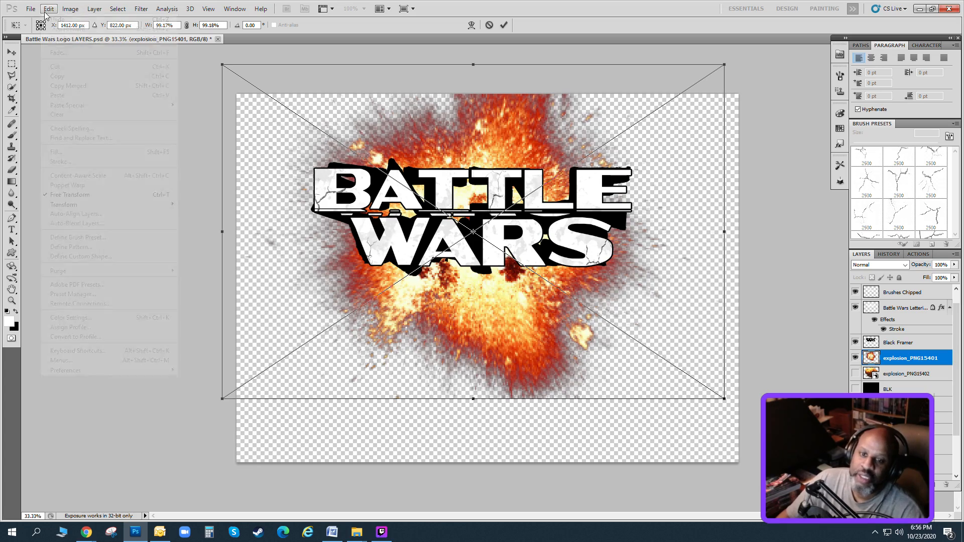
{"action": "left_click", "coordinate": [152, 194]}
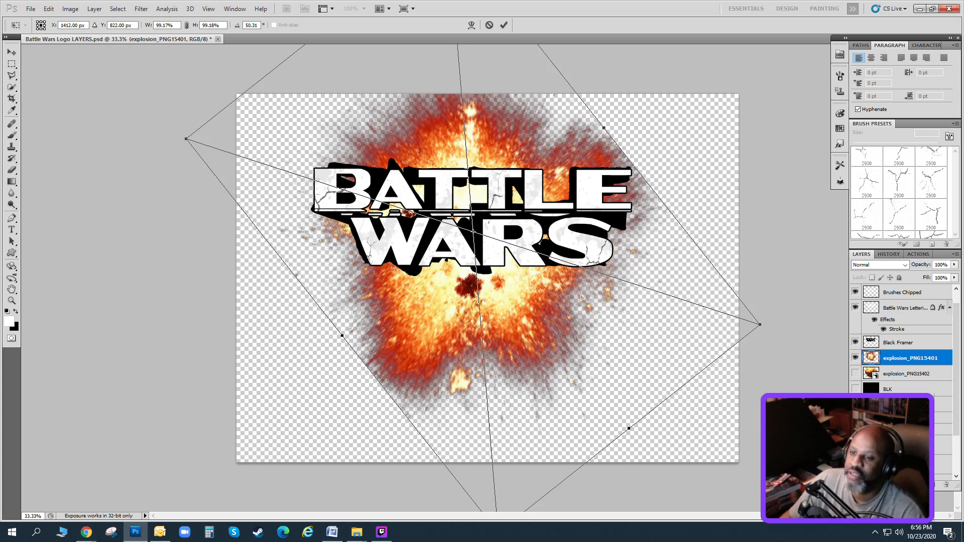
{"action": "left_click_drag", "start_coordinate": [582, 298], "coordinate": [655, 296]}
{"action": "left_click_drag", "start_coordinate": [260, 134], "coordinate": [198, 127]}
{"action": "left_click_drag", "start_coordinate": [744, 145], "coordinate": [758, 232]}
{"action": "left_click", "coordinate": [11, 52]}
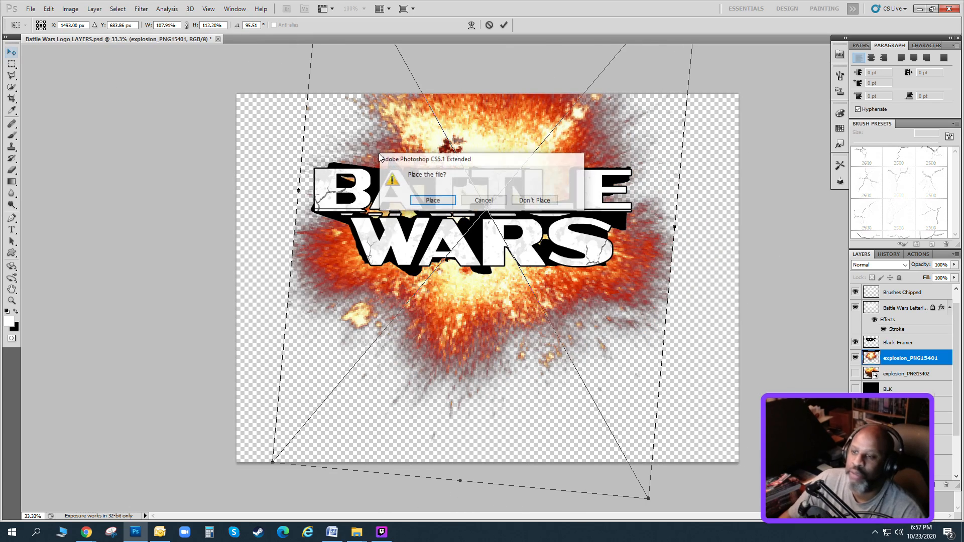
{"action": "left_click", "coordinate": [542, 203]}
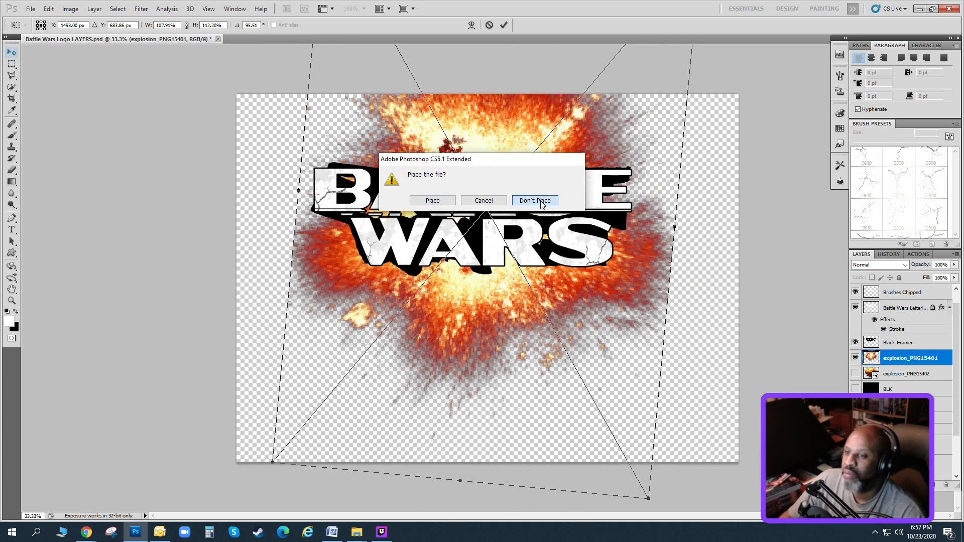
{"action": "left_click", "coordinate": [535, 200]}
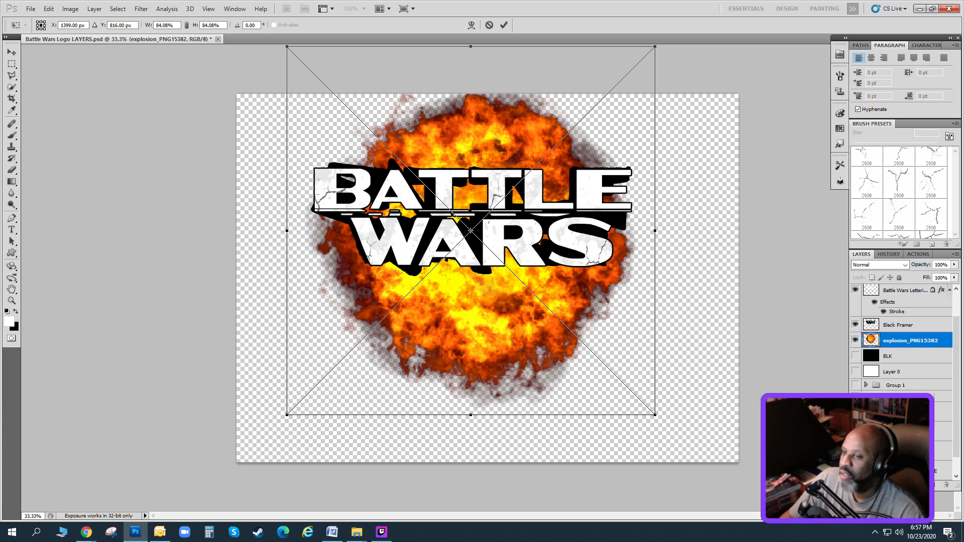
Try explosion_PNG15382 and a fire PNG behind the lettering, discarding both placements.
{"action": "key", "text": "Escape"}
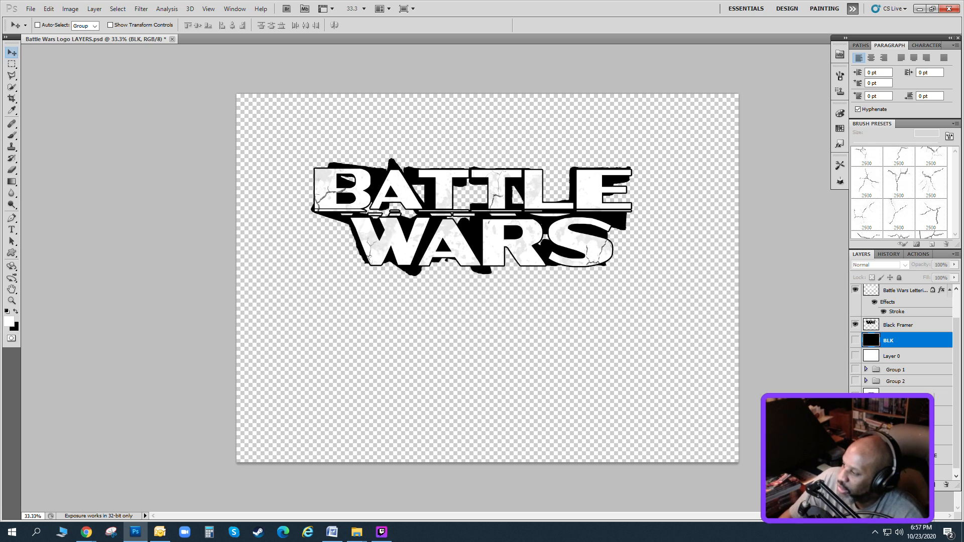
{"action": "key", "text": "alt+Tab"}
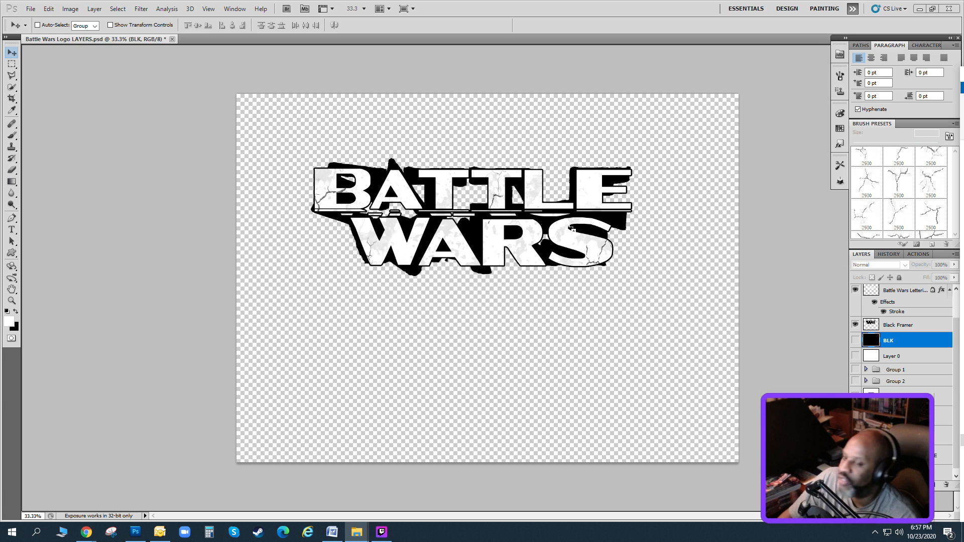
{"action": "left_click_drag", "start_coordinate": [571, 228], "coordinate": [483, 166]}
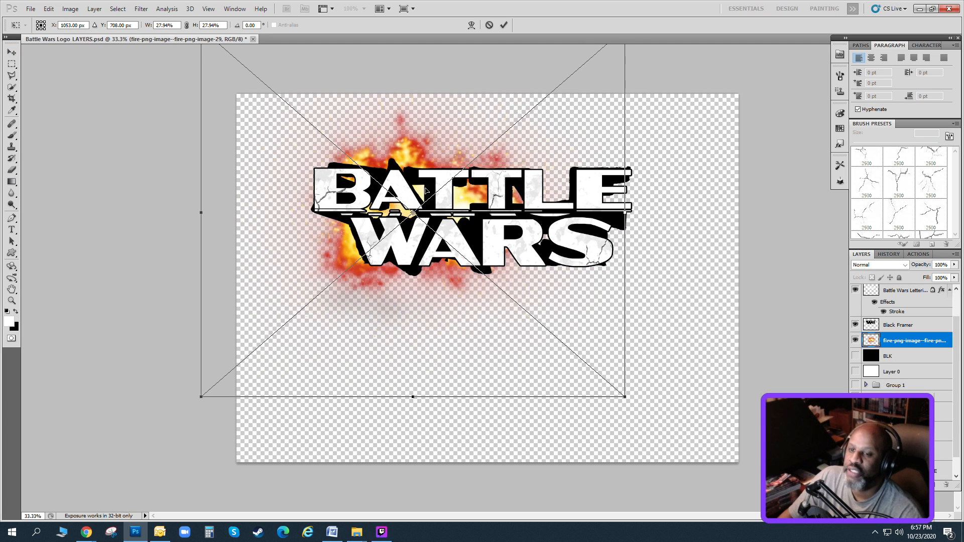
{"action": "left_click", "coordinate": [12, 52]}
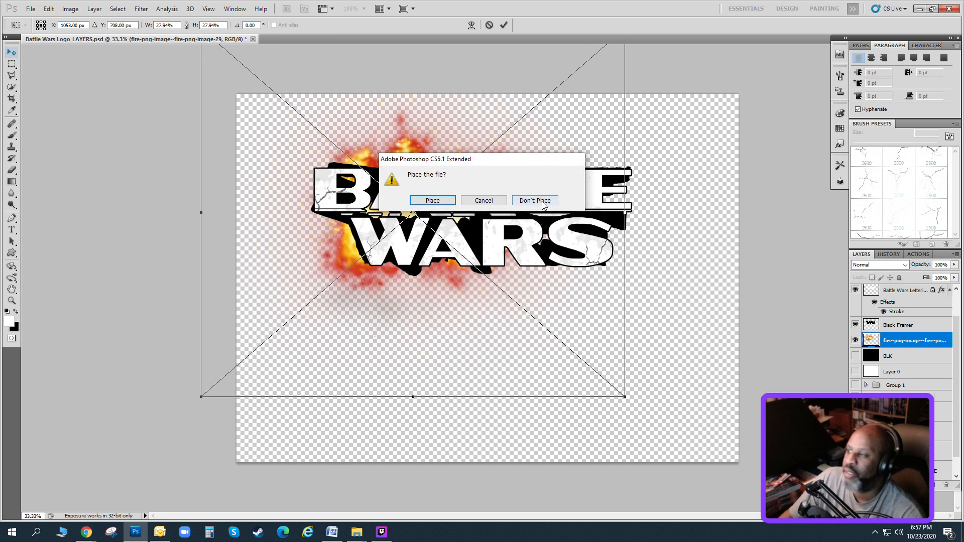
{"action": "left_click", "coordinate": [559, 206]}
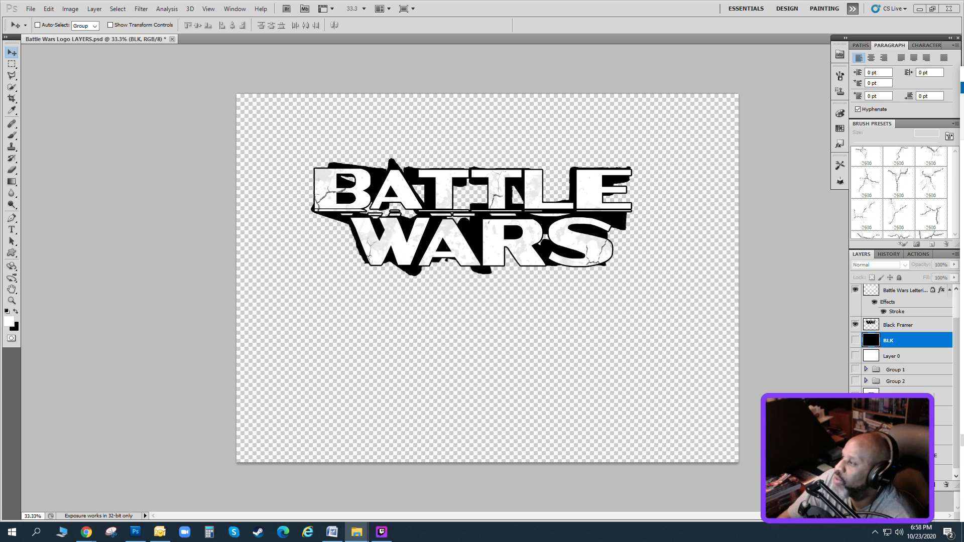
Bring the 0 Rons Charges(Explosions) folder in File Explorer over the canvas and browse its explosion images.
{"action": "mouse_move", "coordinate": [963, 77]}
{"action": "left_mouse_down"}
{"action": "mouse_move", "coordinate": [668, 74]}
{"action": "mouse_move", "coordinate": [516, 57]}
{"action": "mouse_move", "coordinate": [627, 50]}
{"action": "mouse_move", "coordinate": [721, 62]}
{"action": "mouse_move", "coordinate": [963, 65]}
{"action": "left_mouse_up"}
{"action": "scroll", "coordinate": [625, 229], "scroll_direction": "down", "scroll_amount": 1}
{"action": "scroll", "coordinate": [625, 229], "scroll_direction": "up", "scroll_amount": 1}
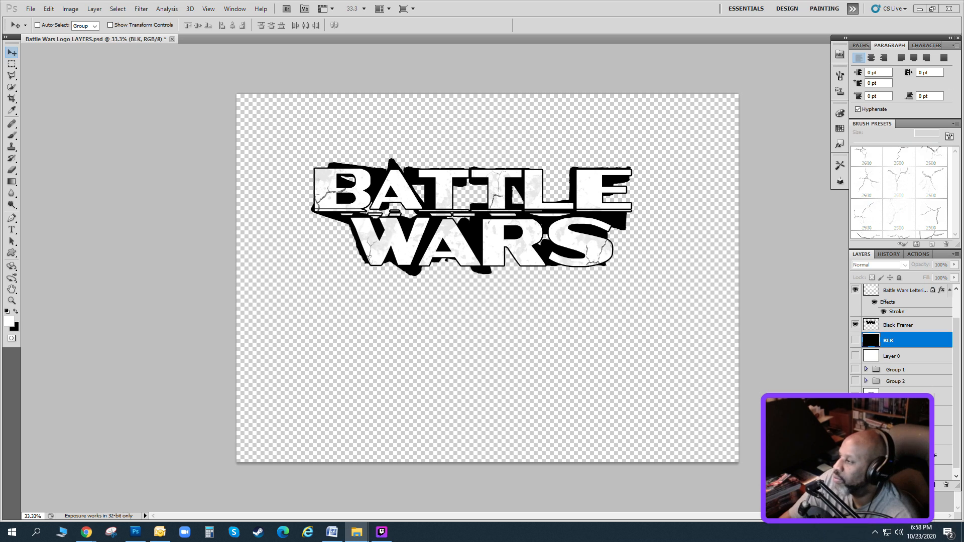
{"action": "left_click_drag", "start_coordinate": [963, 90], "coordinate": [649, 88]}
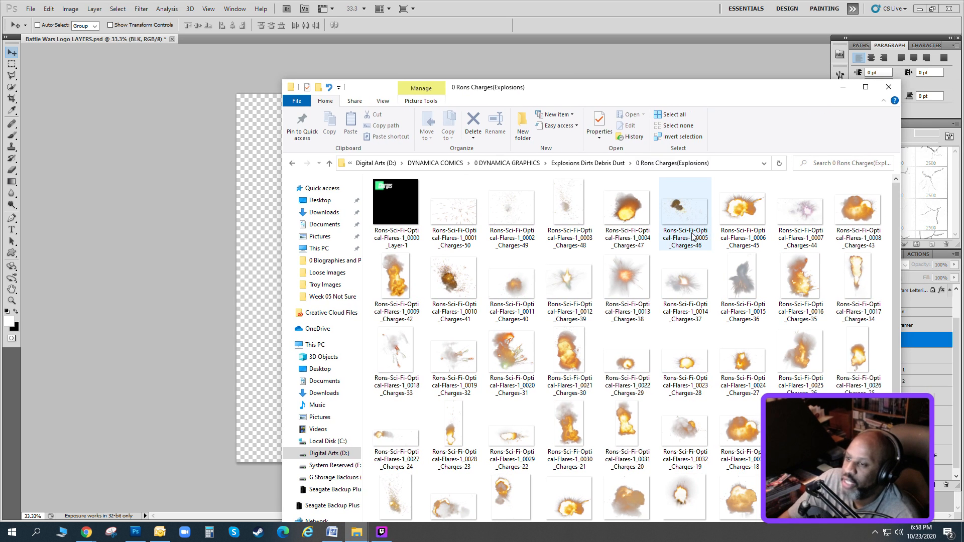
{"action": "scroll", "coordinate": [692, 236], "scroll_direction": "down", "scroll_amount": 1}
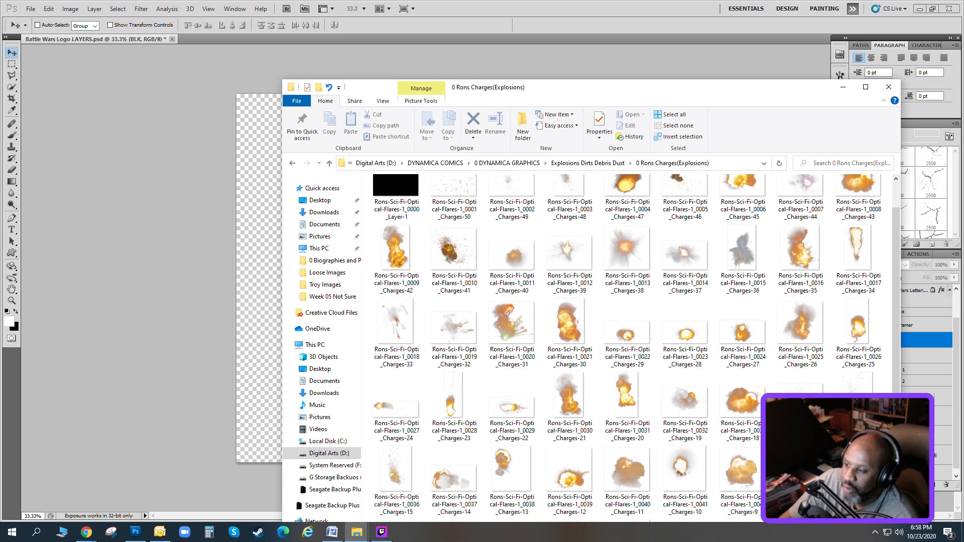
{"action": "left_click", "coordinate": [800, 250]}
{"action": "scroll", "coordinate": [786, 208], "scroll_direction": "up", "scroll_amount": 1}
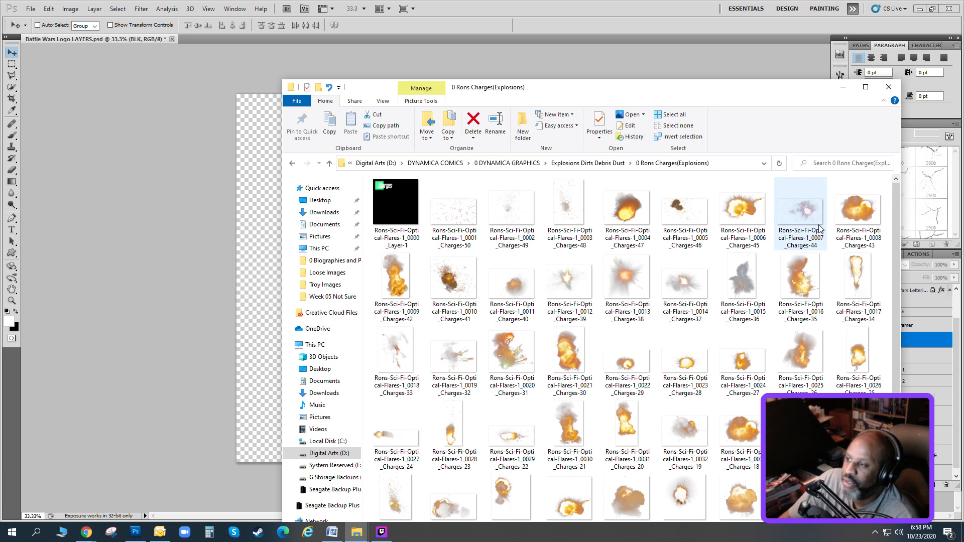
Place Rons-Sci-Fi-Optical-Flares-1_0008_Charges-43 directly beneath Black Framer and hide its layer.
{"action": "left_click", "coordinate": [843, 221]}
{"action": "left_click_drag", "start_coordinate": [589, 101], "coordinate": [963, 116]}
{"action": "left_click_drag", "start_coordinate": [963, 224], "coordinate": [586, 243]}
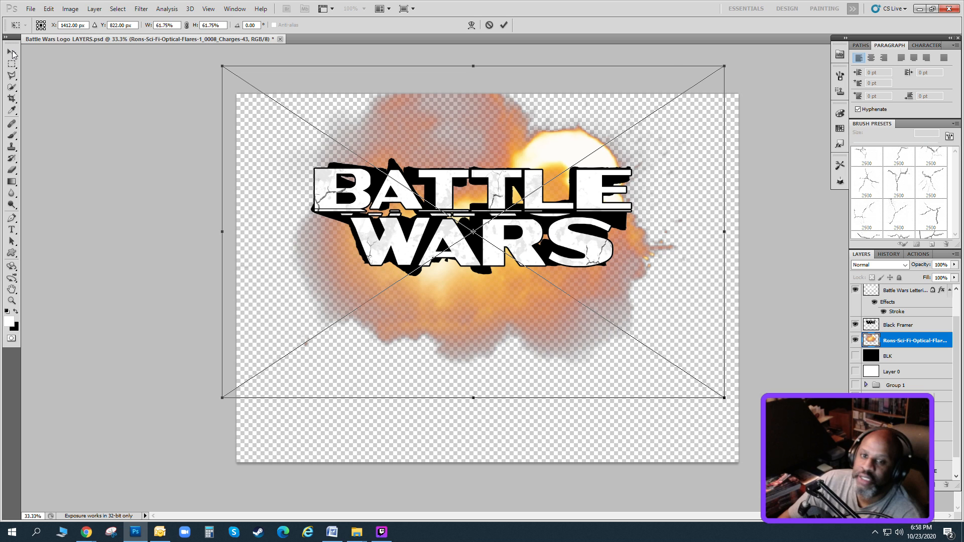
{"action": "left_click", "coordinate": [12, 54]}
{"action": "key", "text": "Return"}
{"action": "left_click", "coordinate": [855, 340]}
Place Rons-Sci-Fi-Optical-Flares-1_0043_Charges-8 above the Charges-43 layer, centred at about X 1153, Y 708 px, and hide it.
{"action": "left_click_drag", "start_coordinate": [963, 271], "coordinate": [573, 205]}
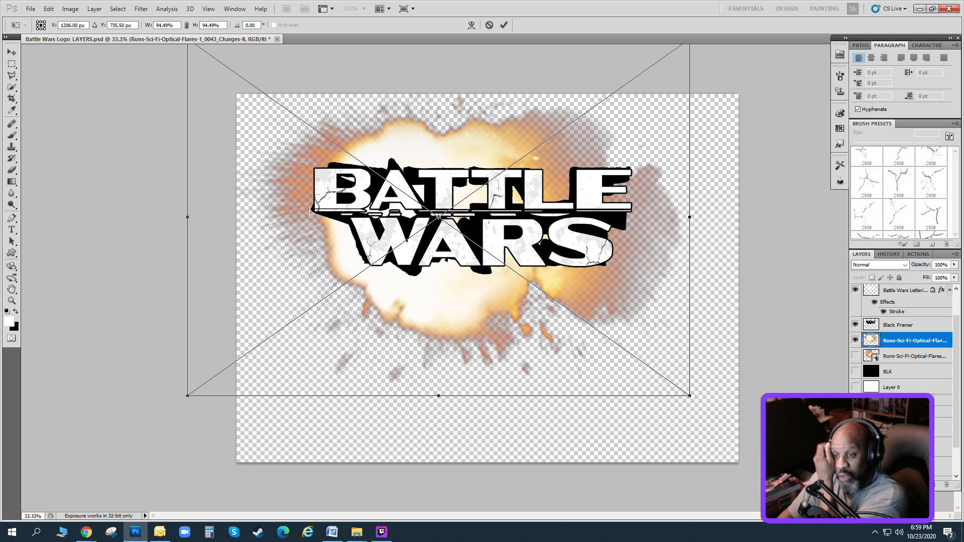
{"action": "left_click_drag", "start_coordinate": [309, 211], "coordinate": [301, 206]}
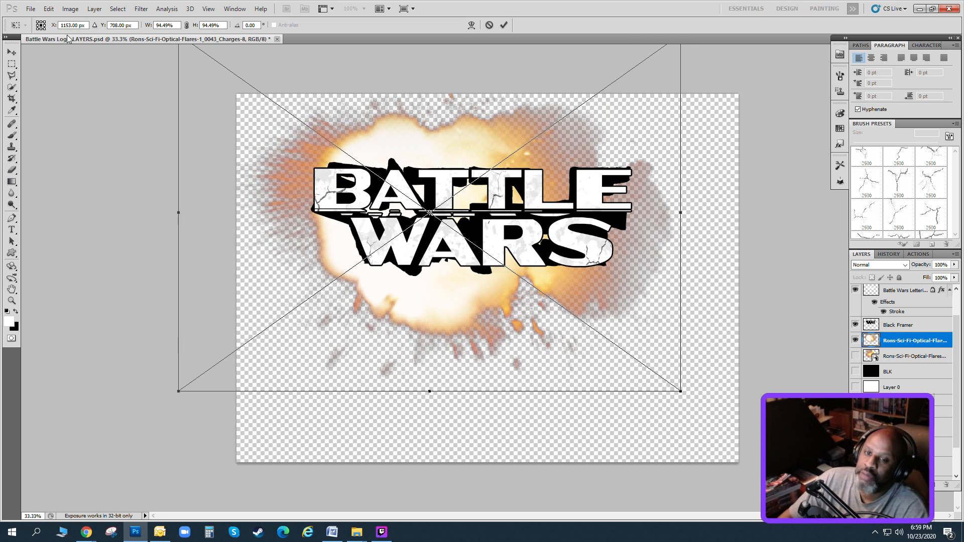
{"action": "left_click", "coordinate": [9, 55]}
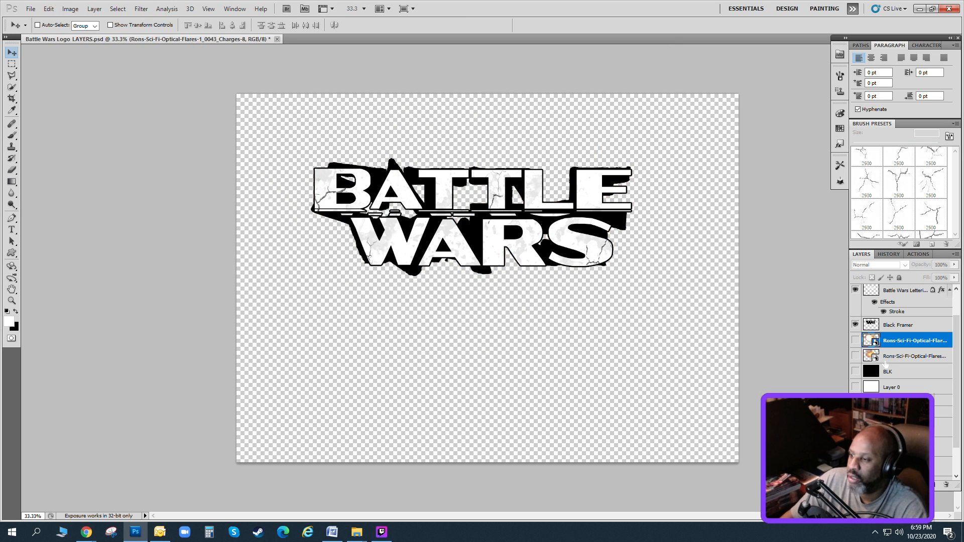
Show the Charges-43 explosion, flatten it to about 55% height, and centre it at about X 1596, Y 708 px.
{"action": "left_click", "coordinate": [885, 359]}
{"action": "left_click", "coordinate": [855, 356]}
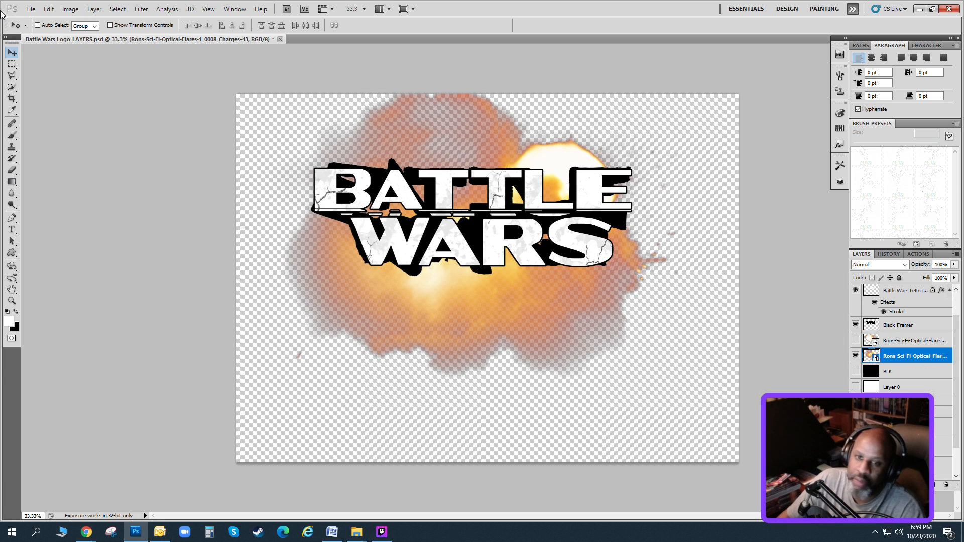
{"action": "left_click", "coordinate": [49, 9]}
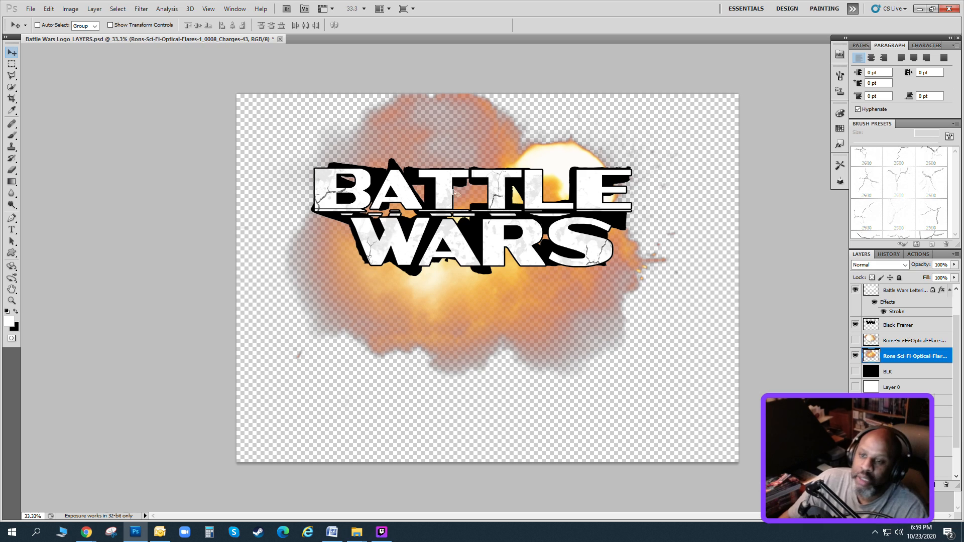
{"action": "left_click_drag", "start_coordinate": [480, 206], "coordinate": [480, 212]}
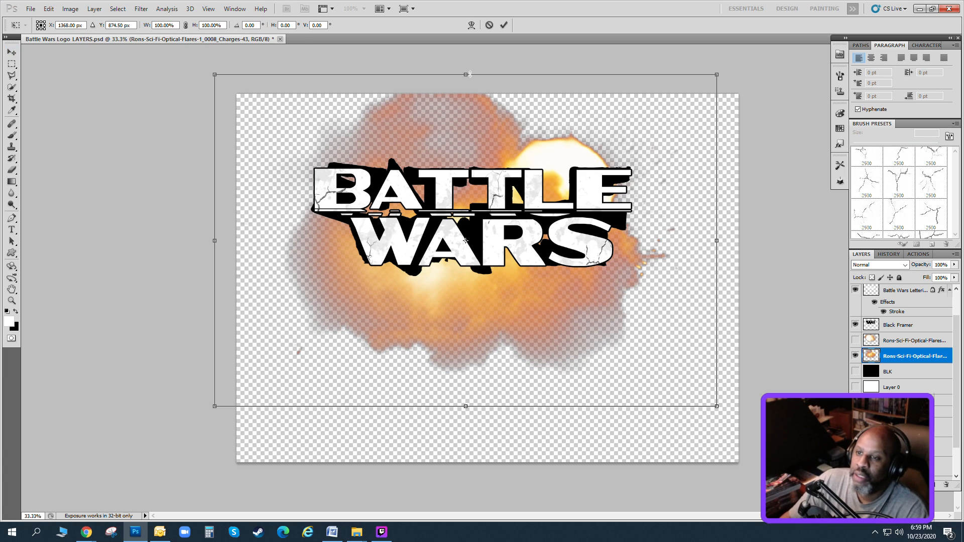
{"action": "left_click_drag", "start_coordinate": [466, 75], "coordinate": [466, 79]}
{"action": "left_click_drag", "start_coordinate": [465, 406], "coordinate": [465, 315]}
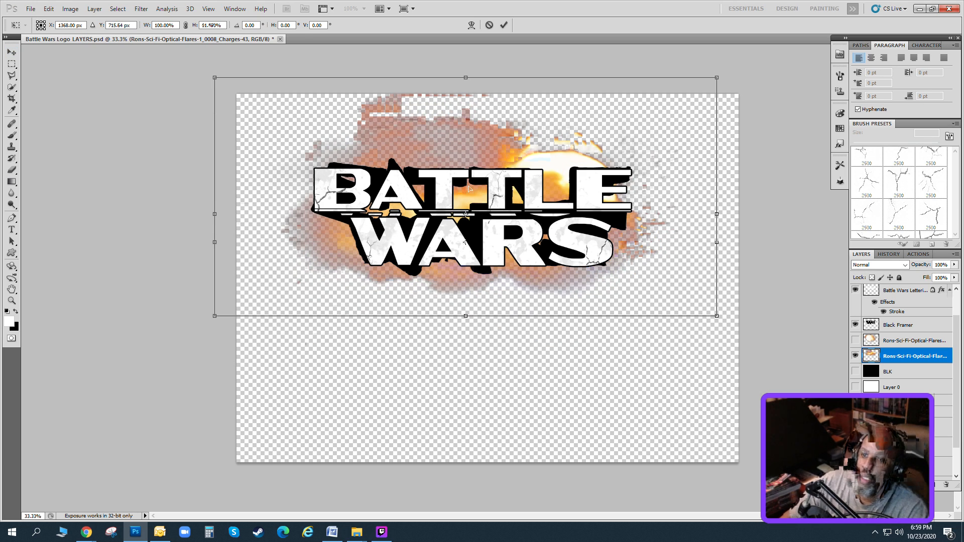
{"action": "left_click_drag", "start_coordinate": [465, 78], "coordinate": [466, 134]}
{"action": "left_click_drag", "start_coordinate": [495, 171], "coordinate": [532, 158]}
{"action": "key", "text": "v"}
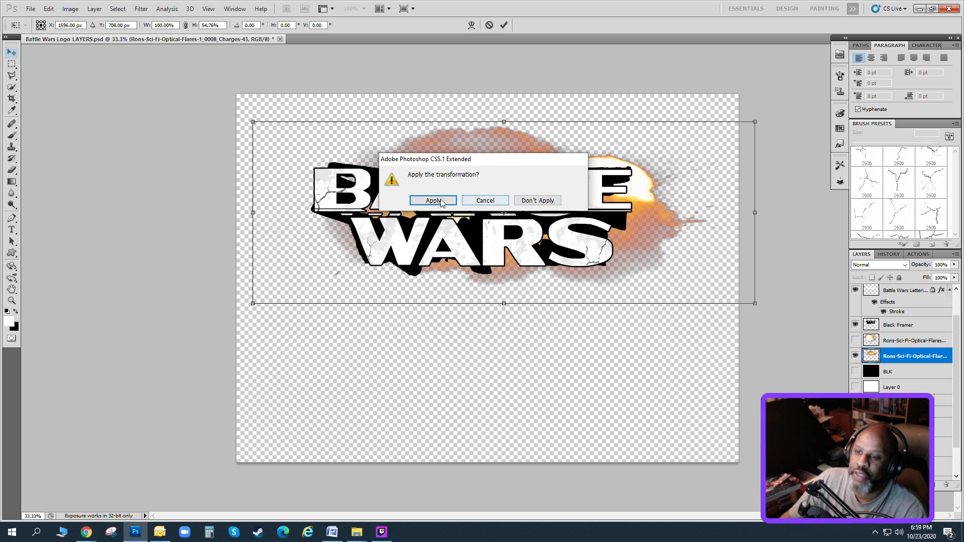
{"action": "left_click", "coordinate": [431, 203]}
Duplicate the Charges-43 explosion layer, link it with its copy, and nudge the pair slightly downward behind the lettering.
{"action": "left_click", "coordinate": [94, 9]}
{"action": "left_click", "coordinate": [108, 30]}
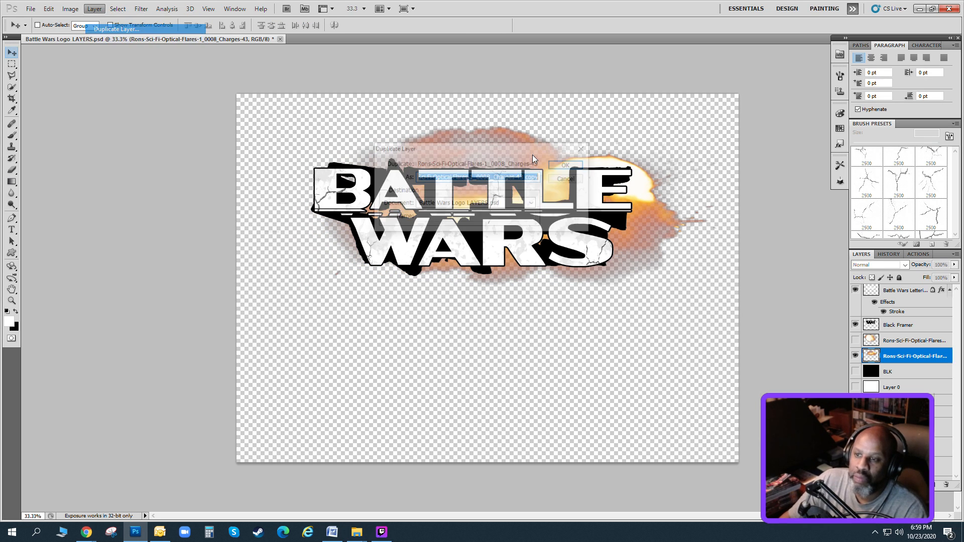
{"action": "key", "text": "Return"}
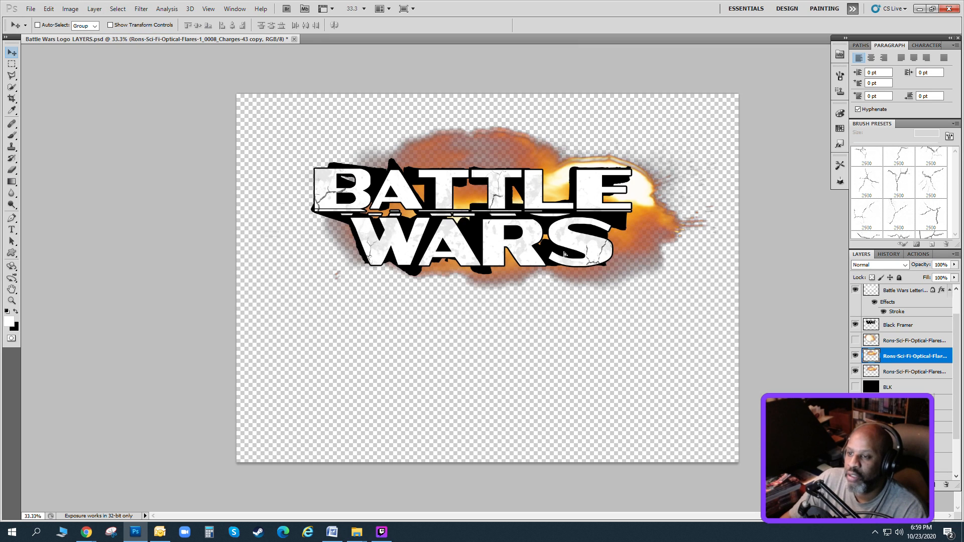
{"action": "left_click", "coordinate": [902, 370], "text": "shift"}
{"action": "right_click", "coordinate": [902, 371]}
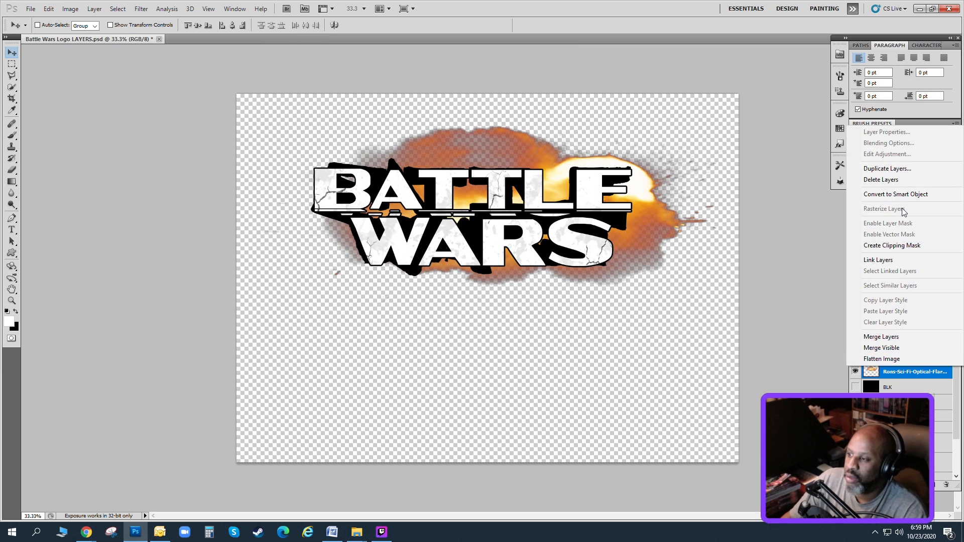
{"action": "left_click", "coordinate": [903, 259]}
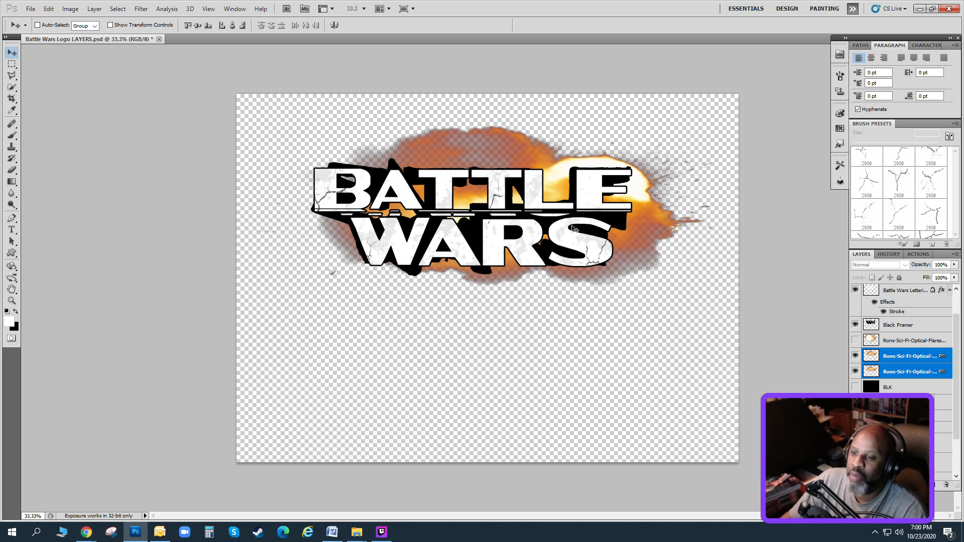
{"action": "left_click_drag", "start_coordinate": [572, 225], "coordinate": [569, 231]}
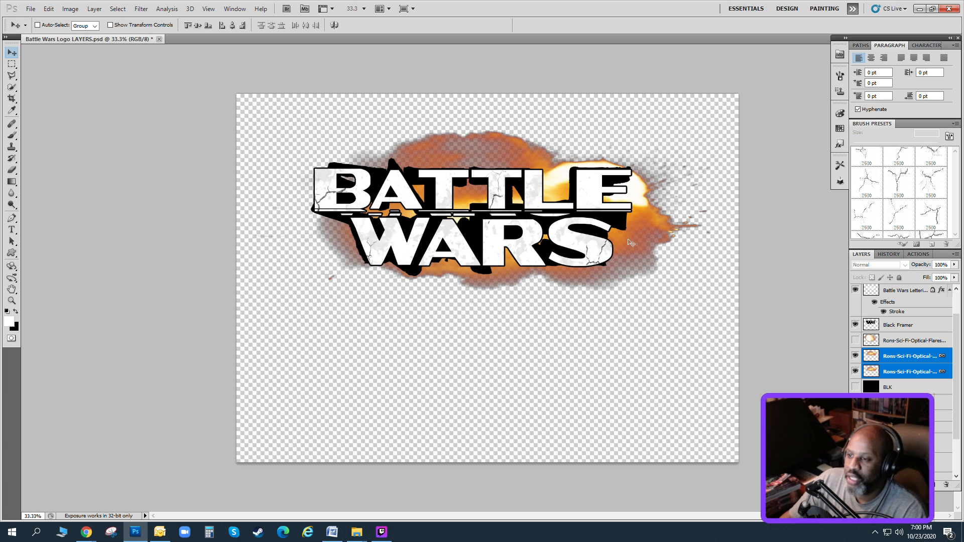
Show the Charges-8 explosion, flatten it to about 66% height, and centre it at about X 1106, Y 669 px.
{"action": "left_click", "coordinate": [890, 341]}
{"action": "left_click", "coordinate": [855, 340]}
{"action": "left_click_drag", "start_coordinate": [491, 245], "coordinate": [522, 301]}
{"action": "left_click", "coordinate": [48, 8]}
{"action": "left_click", "coordinate": [112, 196]}
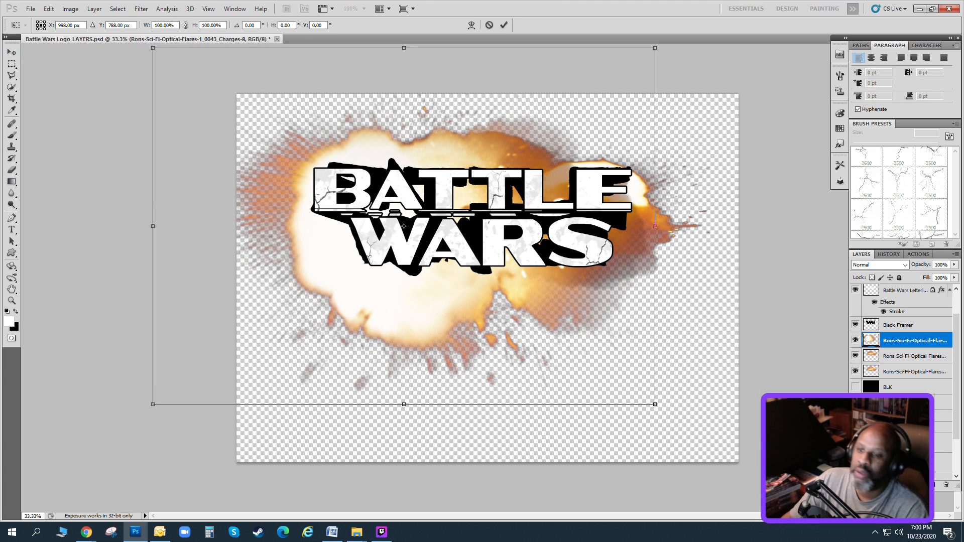
{"action": "left_click_drag", "start_coordinate": [403, 404], "coordinate": [404, 331]}
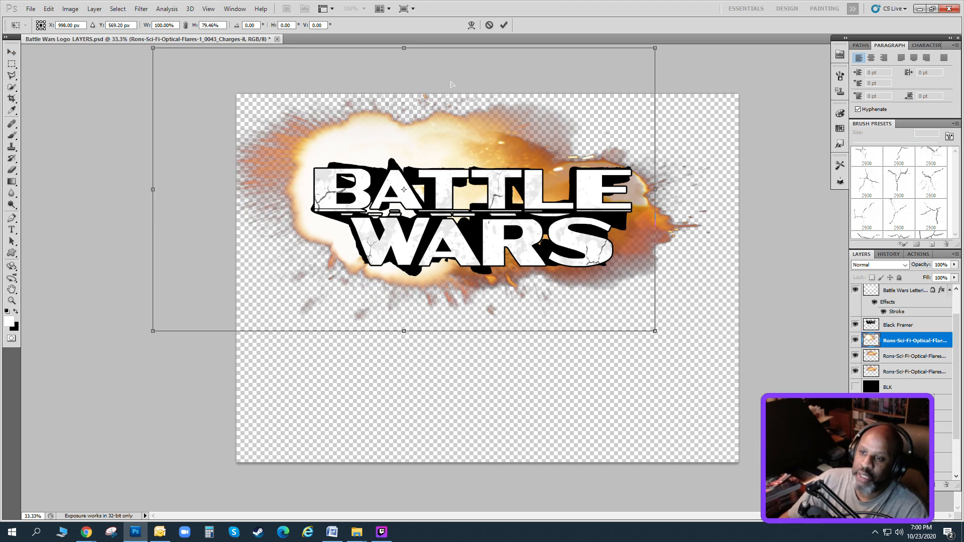
{"action": "left_click_drag", "start_coordinate": [403, 49], "coordinate": [403, 84]}
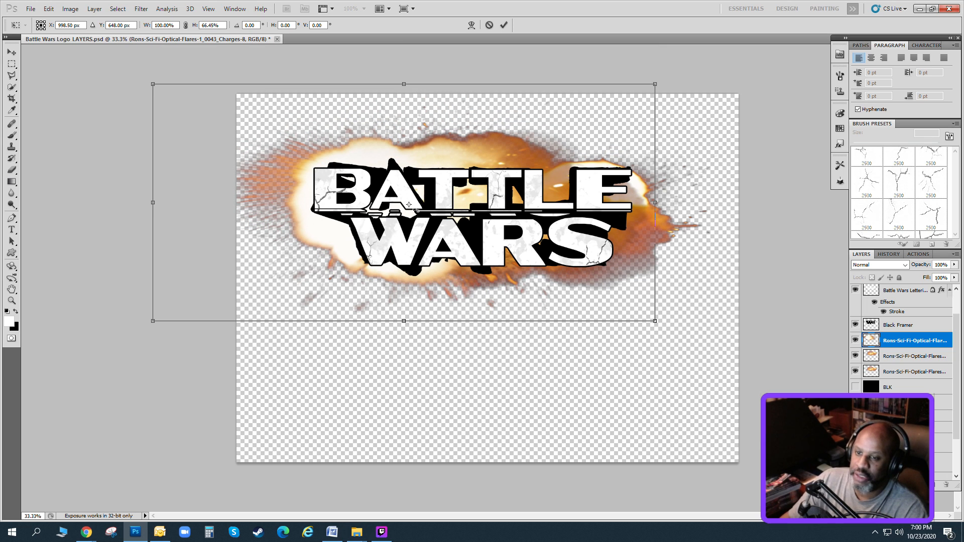
{"action": "left_click_drag", "start_coordinate": [414, 204], "coordinate": [421, 205]}
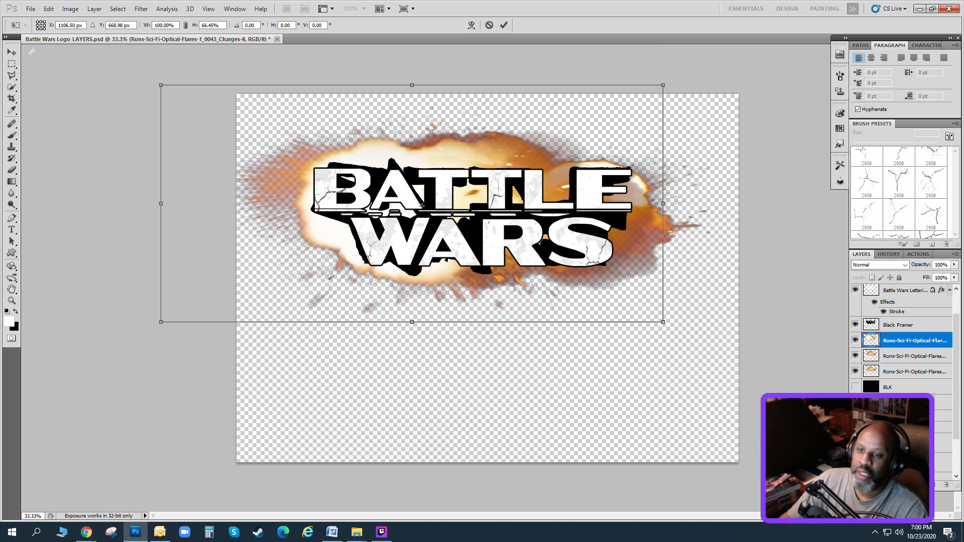
{"action": "left_click", "coordinate": [12, 56]}
{"action": "left_click", "coordinate": [456, 203]}
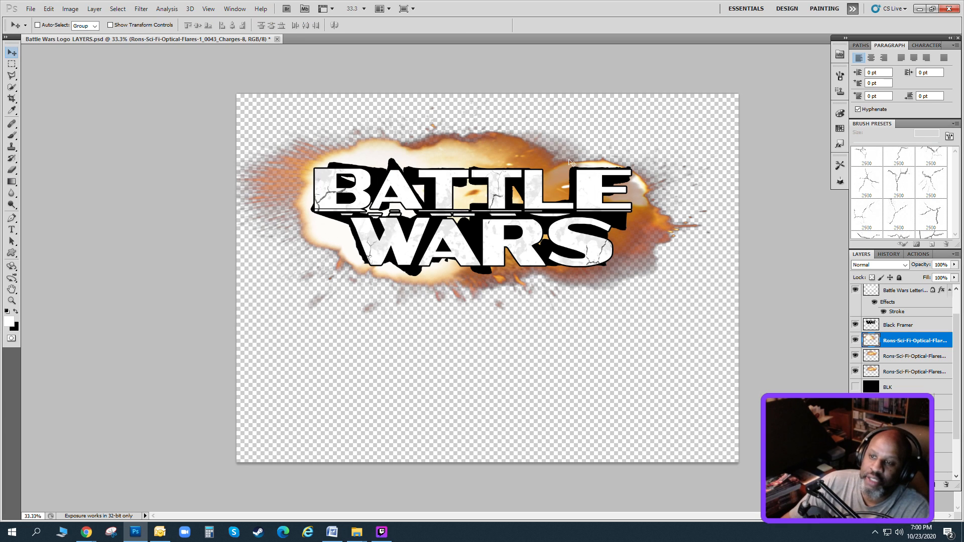
Duplicate the Charges-8 explosion layer and merge copies of all the explosion layers into a single layer.
{"action": "key", "text": "ctrl+j"}
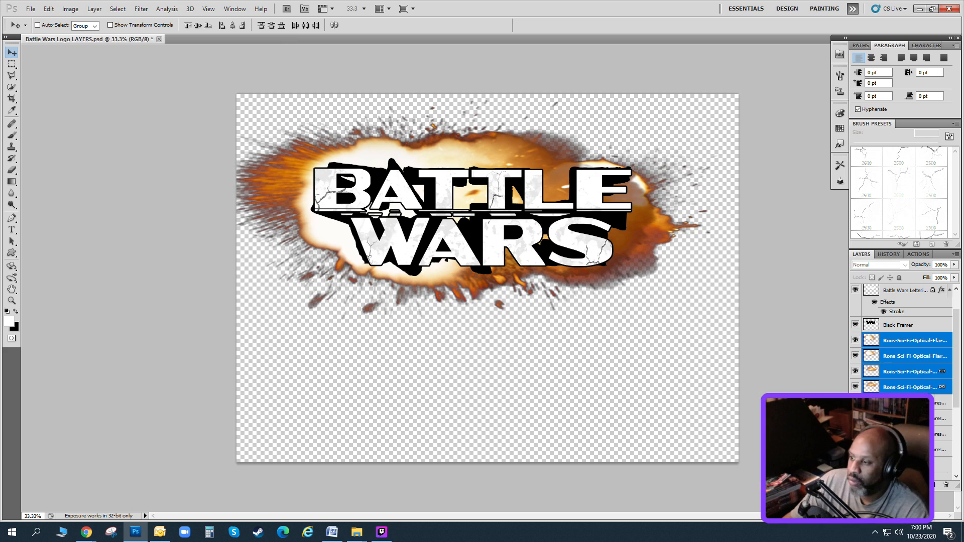
{"action": "left_click", "coordinate": [96, 10]}
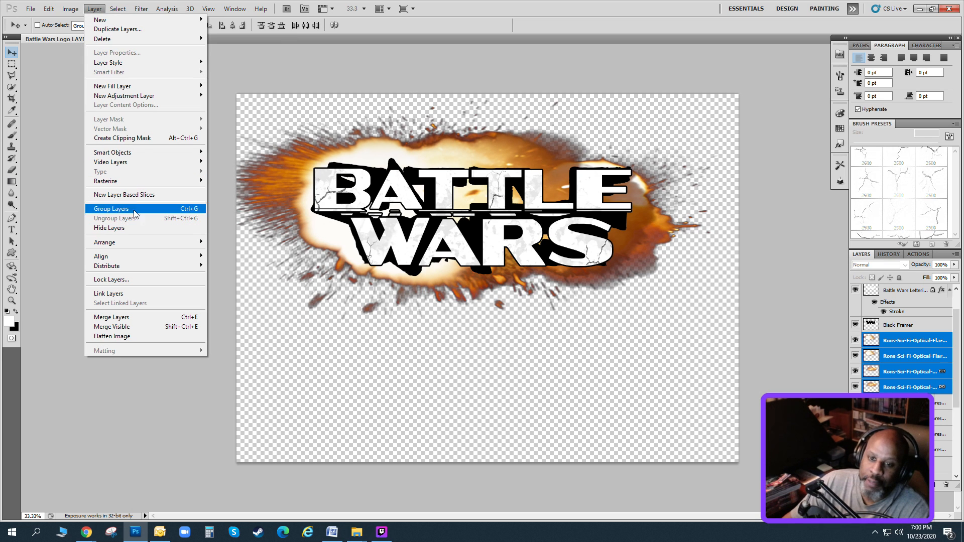
{"action": "left_click", "coordinate": [137, 319]}
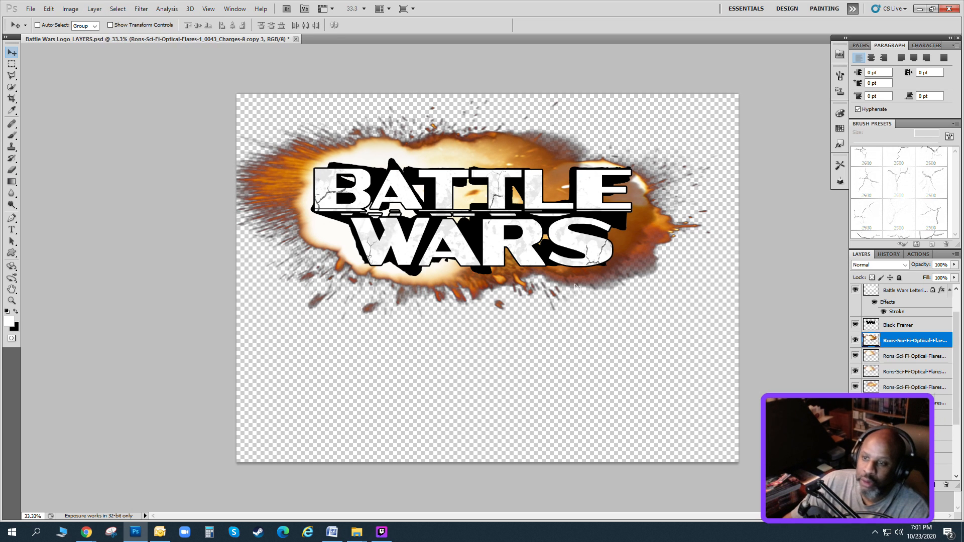
Hide the four separate explosion layers, group them, and move the group below Group 1.
{"action": "left_click", "coordinate": [855, 403]}
{"action": "left_click", "coordinate": [903, 356]}
{"action": "left_click", "coordinate": [904, 403], "text": "shift"}
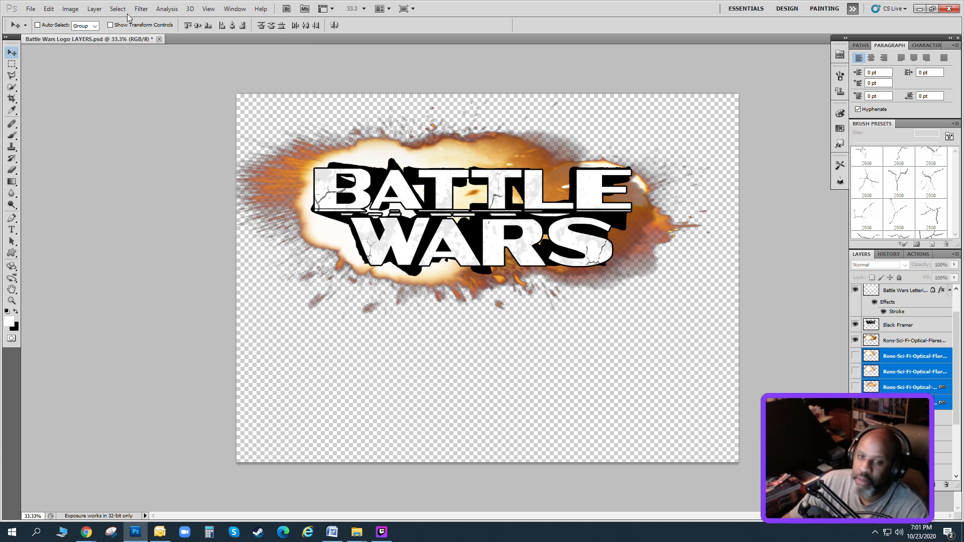
{"action": "left_click", "coordinate": [97, 10]}
{"action": "left_click", "coordinate": [111, 209]}
{"action": "left_click_drag", "start_coordinate": [905, 357], "coordinate": [904, 413]}
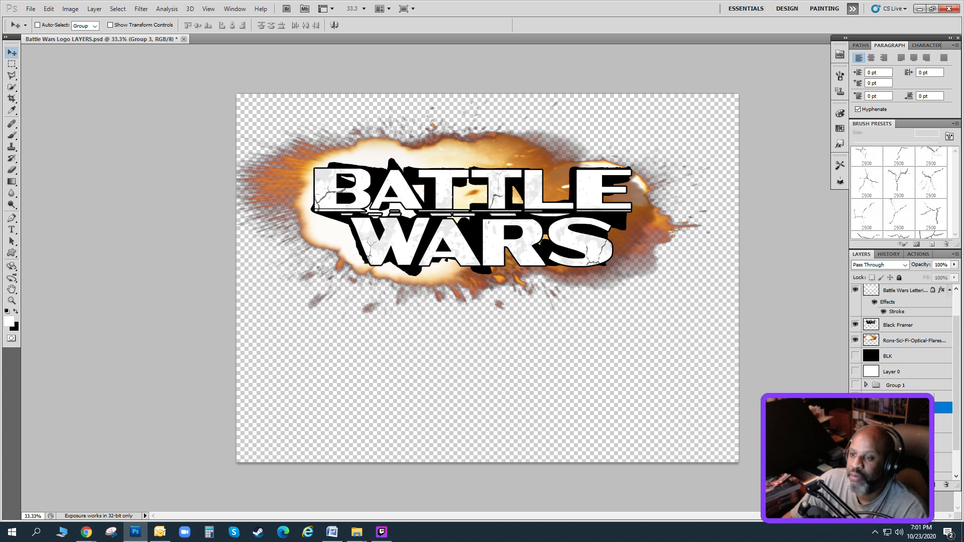
Set up the Eraser for the merged explosion layer with the default brushes restored and a hard round 74 px tip.
{"action": "left_click", "coordinate": [904, 340]}
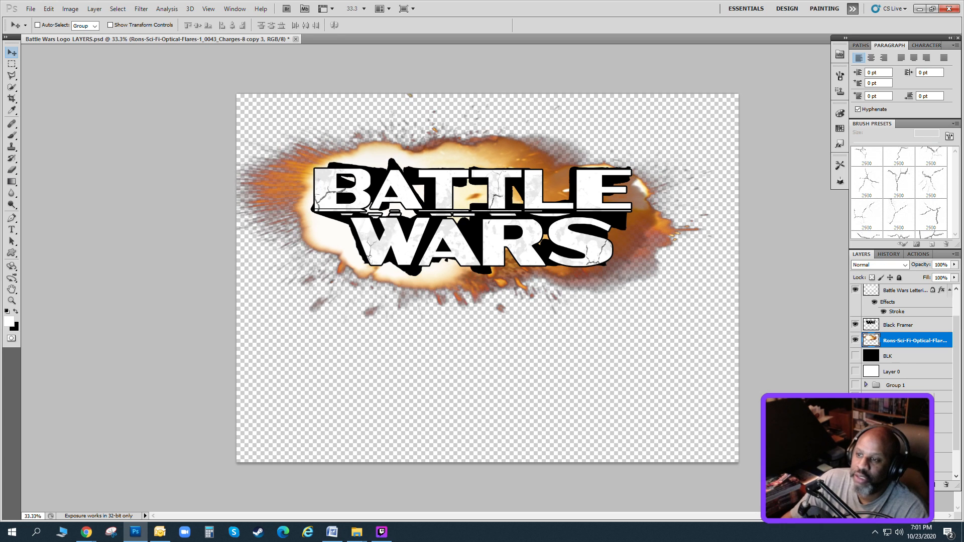
{"action": "key", "text": "e"}
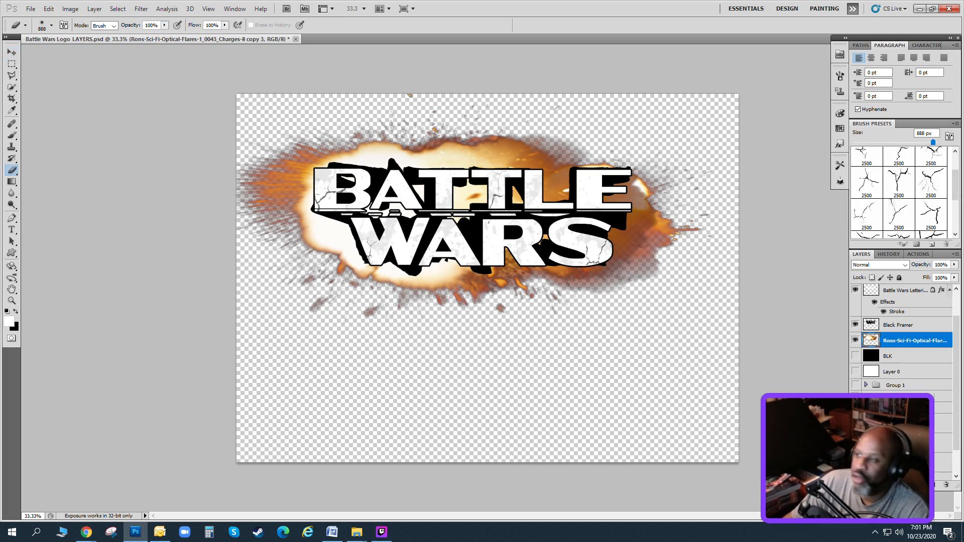
{"action": "left_click", "coordinate": [955, 123]}
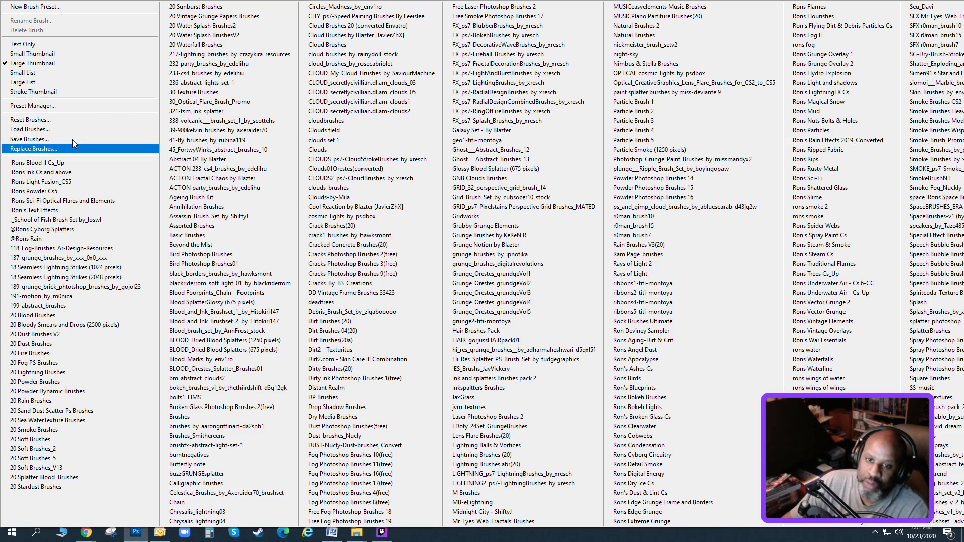
{"action": "left_click", "coordinate": [56, 123]}
{"action": "key", "text": "Return"}
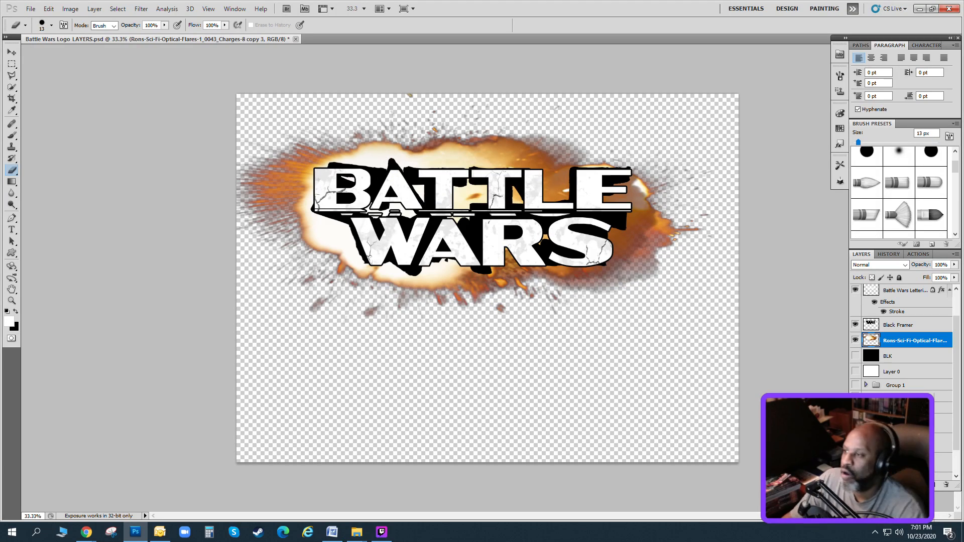
{"action": "left_click", "coordinate": [898, 162]}
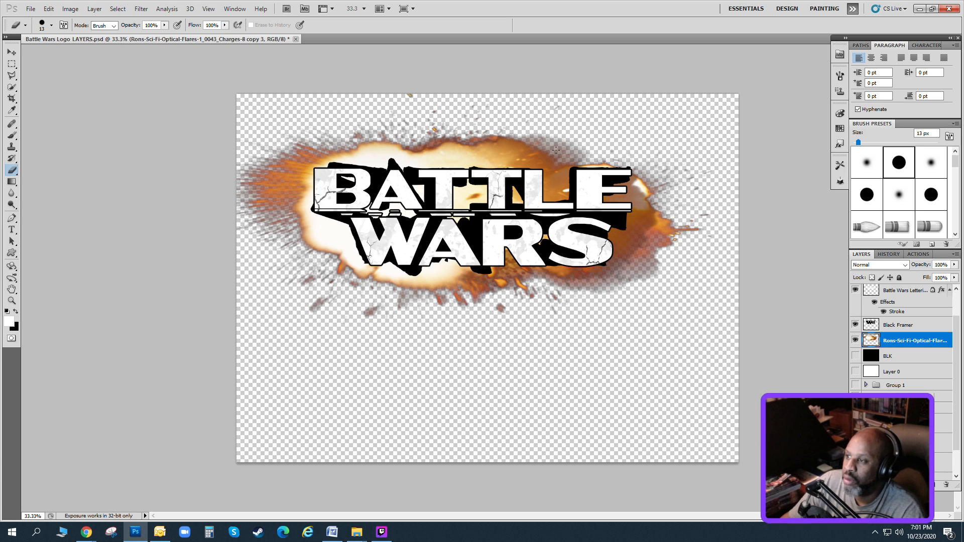
{"action": "left_click_drag", "start_coordinate": [858, 142], "coordinate": [884, 142]}
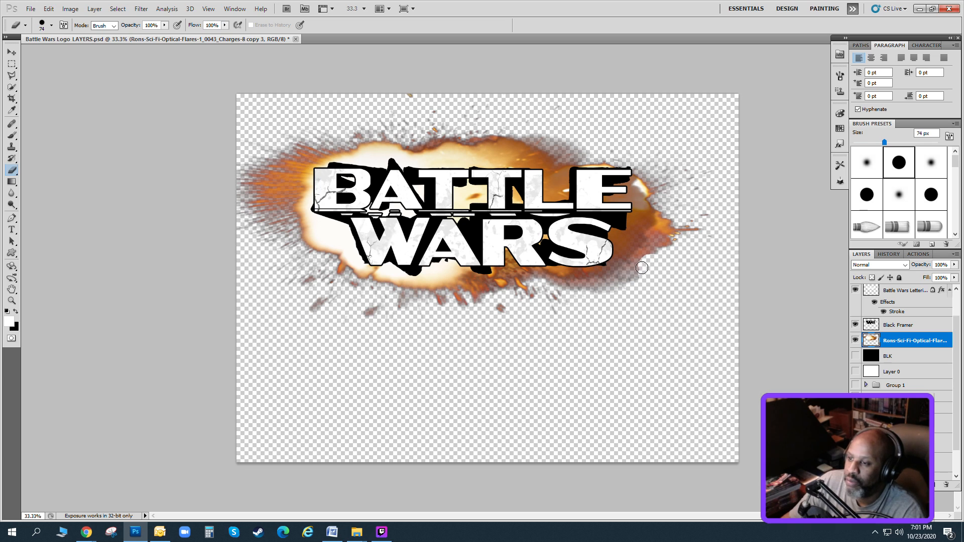
Duplicate the merged explosion layer and hide the original.
{"action": "left_click", "coordinate": [94, 8]}
{"action": "left_click", "coordinate": [103, 29]}
{"action": "left_click", "coordinate": [563, 165]}
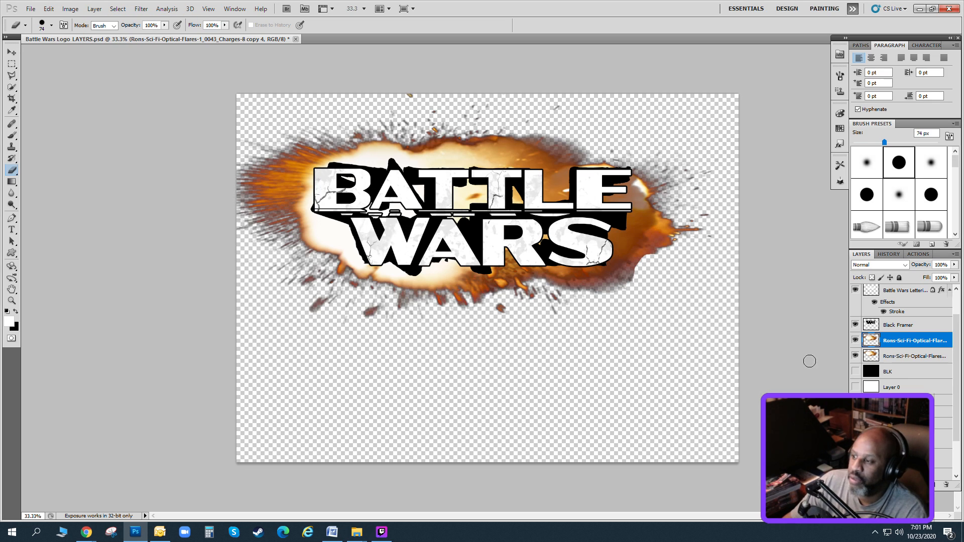
Add a black Stroke layer style in the Outside position at 100% opacity to the duplicated explosion.
{"action": "left_click", "coordinate": [94, 9]}
{"action": "mouse_move", "coordinate": [126, 64]}
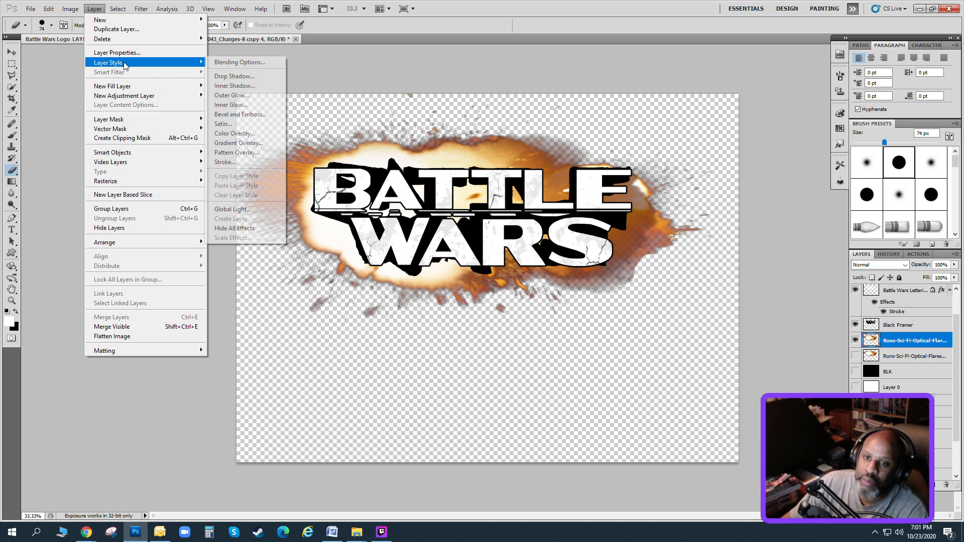
{"action": "left_click", "coordinate": [224, 162]}
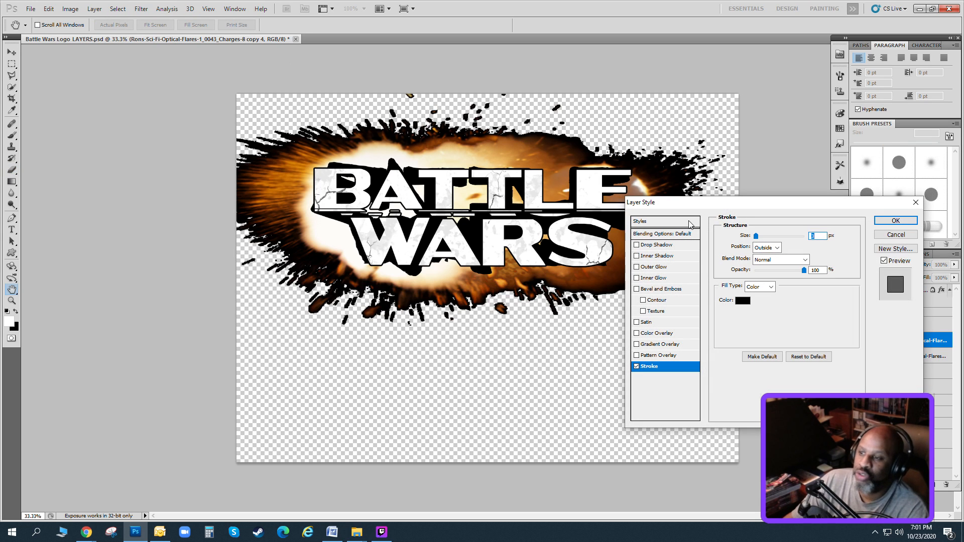
{"action": "left_click", "coordinate": [684, 222]}
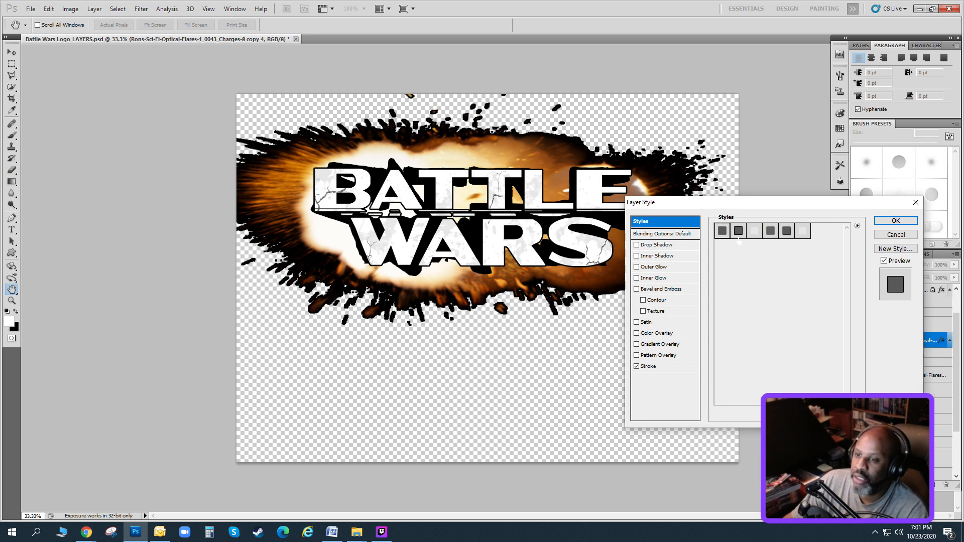
{"action": "left_click", "coordinate": [895, 220]}
Erase a band of the stroked explosion all around the lettering, leaving a narrow explosion border along Black Framer.
{"action": "key", "text": "e"}
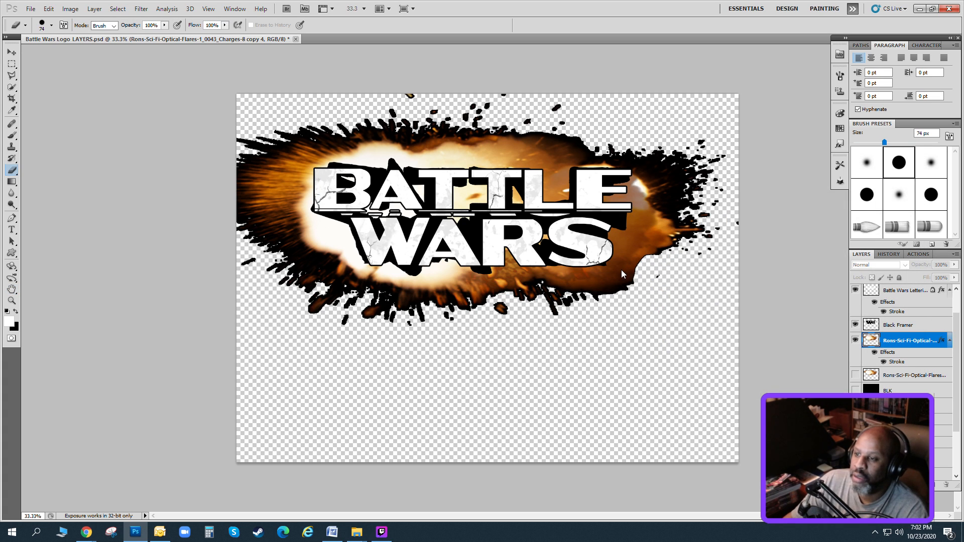
{"action": "mouse_move", "coordinate": [644, 254]}
{"action": "left_mouse_down"}
{"action": "mouse_move", "coordinate": [612, 277]}
{"action": "mouse_move", "coordinate": [635, 230]}
{"action": "mouse_move", "coordinate": [616, 271]}
{"action": "mouse_move", "coordinate": [581, 281]}
{"action": "left_mouse_up"}
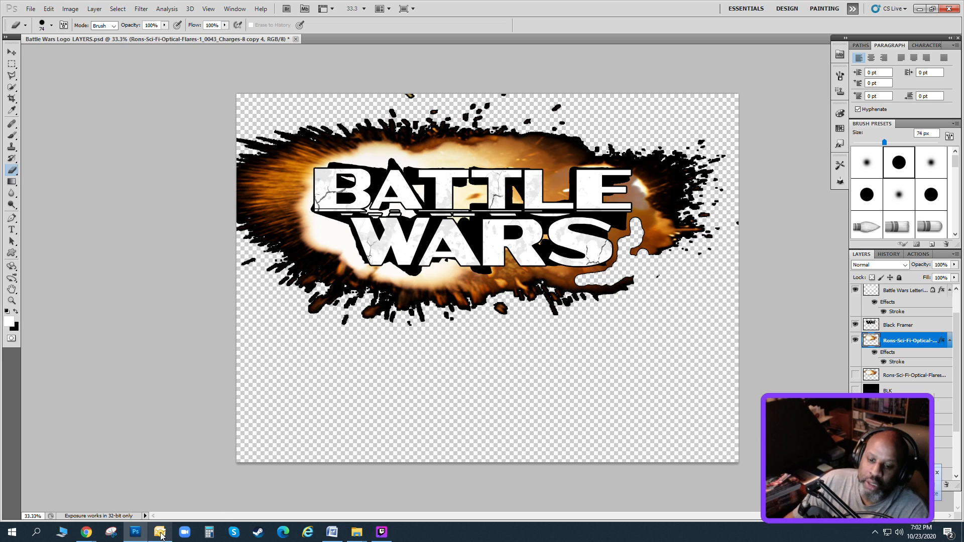
{"action": "right_click", "coordinate": [160, 531]}
{"action": "left_click", "coordinate": [157, 513]}
{"action": "mouse_move", "coordinate": [646, 247]}
{"action": "left_mouse_down"}
{"action": "mouse_move", "coordinate": [638, 220]}
{"action": "mouse_move", "coordinate": [638, 243]}
{"action": "mouse_move", "coordinate": [613, 284]}
{"action": "mouse_move", "coordinate": [449, 275]}
{"action": "mouse_move", "coordinate": [417, 288]}
{"action": "mouse_move", "coordinate": [370, 278]}
{"action": "mouse_move", "coordinate": [342, 237]}
{"action": "mouse_move", "coordinate": [291, 206]}
{"action": "mouse_move", "coordinate": [304, 198]}
{"action": "mouse_move", "coordinate": [301, 171]}
{"action": "mouse_move", "coordinate": [323, 150]}
{"action": "mouse_move", "coordinate": [376, 154]}
{"action": "mouse_move", "coordinate": [384, 146]}
{"action": "mouse_move", "coordinate": [636, 158]}
{"action": "mouse_move", "coordinate": [637, 211]}
{"action": "left_mouse_up"}
{"action": "mouse_move", "coordinate": [642, 215]}
{"action": "left_mouse_down"}
{"action": "mouse_move", "coordinate": [630, 245]}
{"action": "mouse_move", "coordinate": [640, 226]}
{"action": "mouse_move", "coordinate": [672, 210]}
{"action": "mouse_move", "coordinate": [652, 193]}
{"action": "mouse_move", "coordinate": [690, 202]}
{"action": "mouse_move", "coordinate": [609, 289]}
{"action": "left_mouse_up"}
{"action": "mouse_move", "coordinate": [303, 143]}
{"action": "left_mouse_down"}
{"action": "mouse_move", "coordinate": [283, 207]}
{"action": "mouse_move", "coordinate": [346, 272]}
{"action": "mouse_move", "coordinate": [404, 292]}
{"action": "mouse_move", "coordinate": [592, 287]}
{"action": "mouse_move", "coordinate": [586, 156]}
{"action": "mouse_move", "coordinate": [301, 143]}
{"action": "left_mouse_up"}
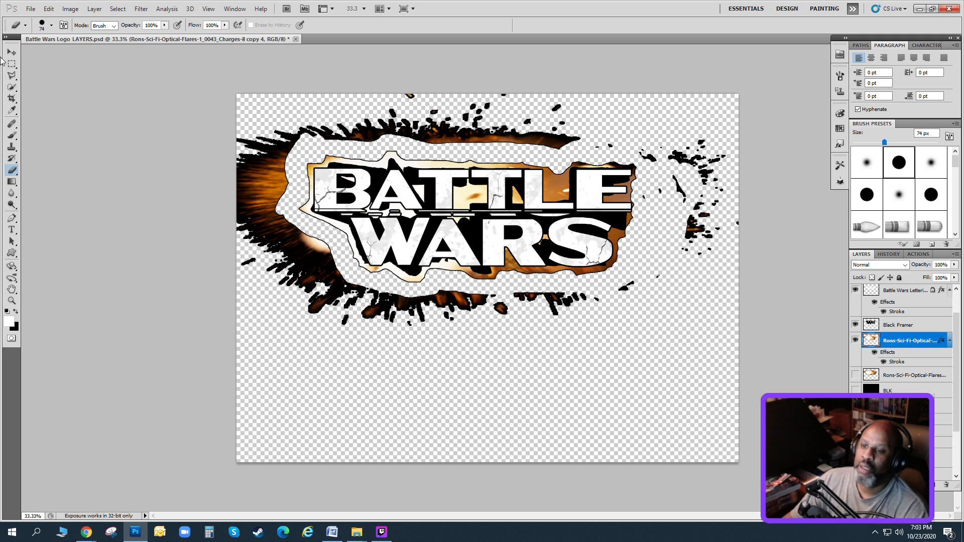
{"action": "key", "text": "l"}
{"action": "left_click", "coordinate": [603, 119]}
{"action": "left_click", "coordinate": [579, 151]}
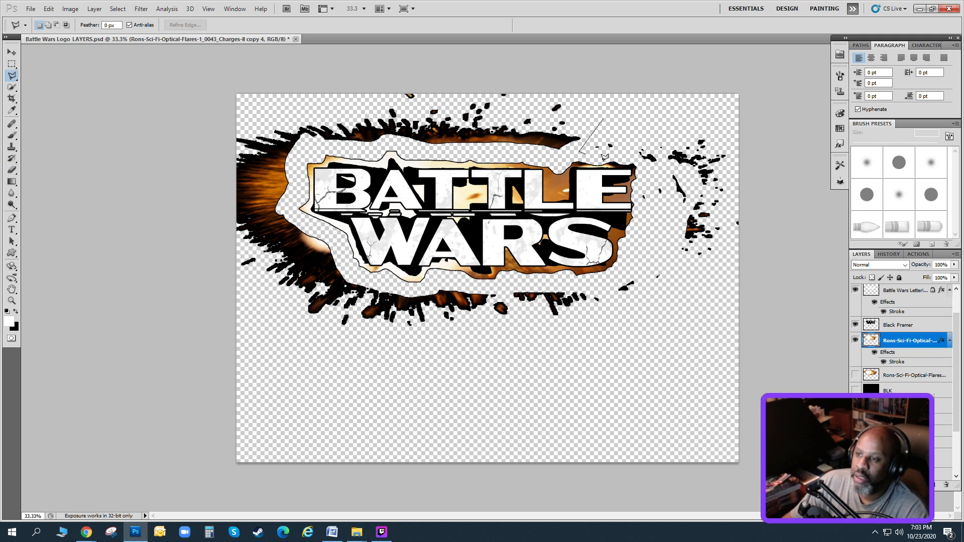
{"action": "left_click", "coordinate": [607, 157]}
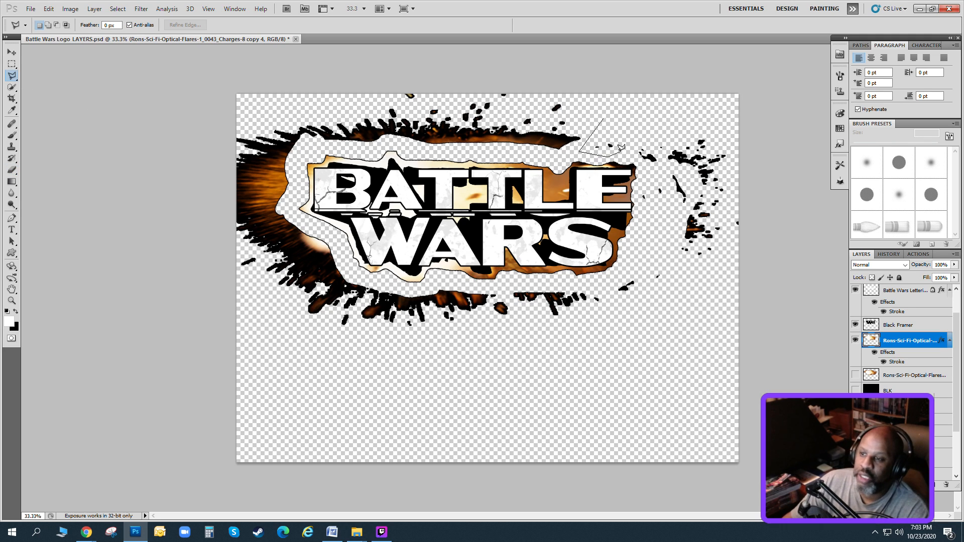
{"action": "key", "text": "Escape"}
Lasso the leftover explosion fragments to the right and lower right of the lettering and cut them onto a new layer.
{"action": "left_click", "coordinate": [619, 151]}
{"action": "left_click", "coordinate": [590, 155]}
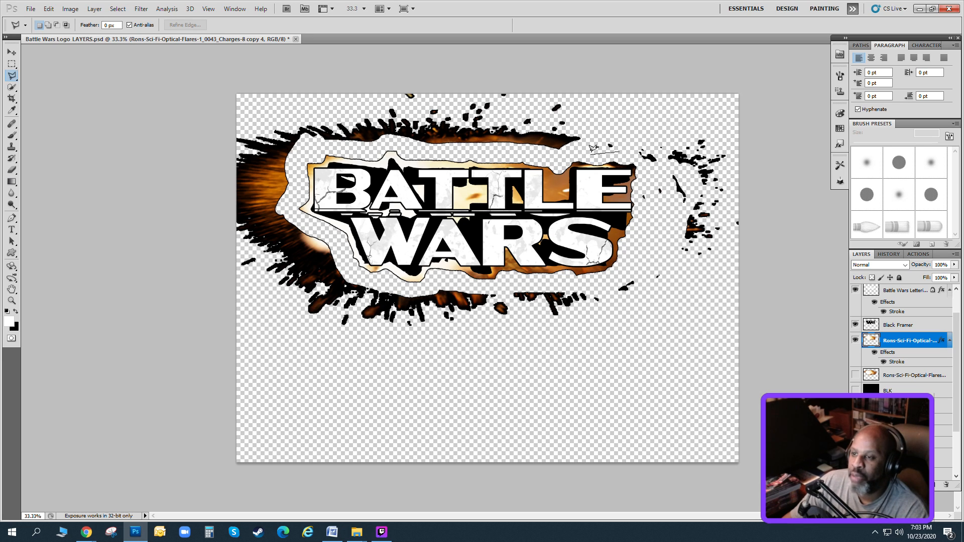
{"action": "left_click", "coordinate": [589, 134]}
{"action": "left_click", "coordinate": [619, 119]}
{"action": "left_click", "coordinate": [695, 103]}
{"action": "left_click", "coordinate": [786, 186]}
{"action": "left_click", "coordinate": [794, 267]}
{"action": "left_click", "coordinate": [665, 372]}
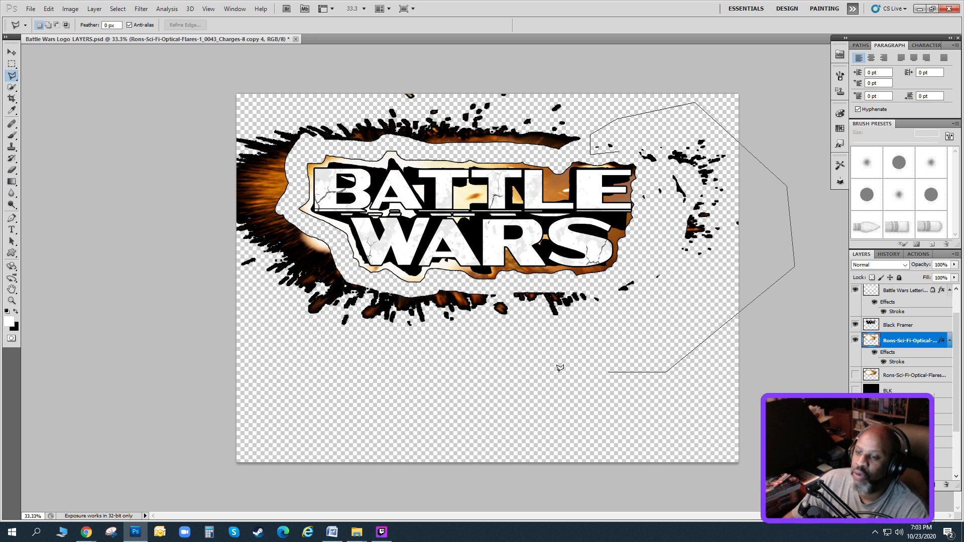
{"action": "left_click", "coordinate": [551, 372]}
{"action": "left_click", "coordinate": [507, 293]}
{"action": "left_click", "coordinate": [586, 284]}
{"action": "left_click", "coordinate": [649, 253]}
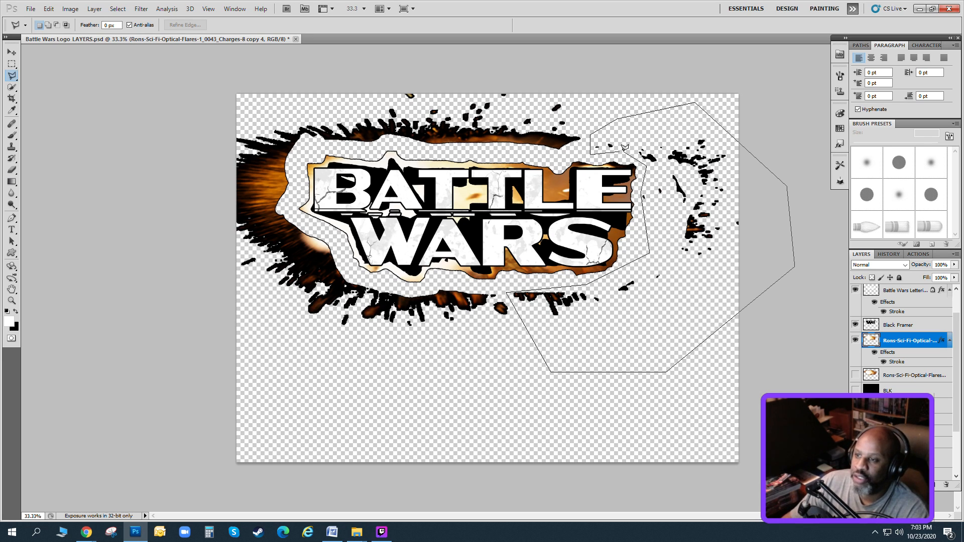
{"action": "left_click", "coordinate": [619, 151]}
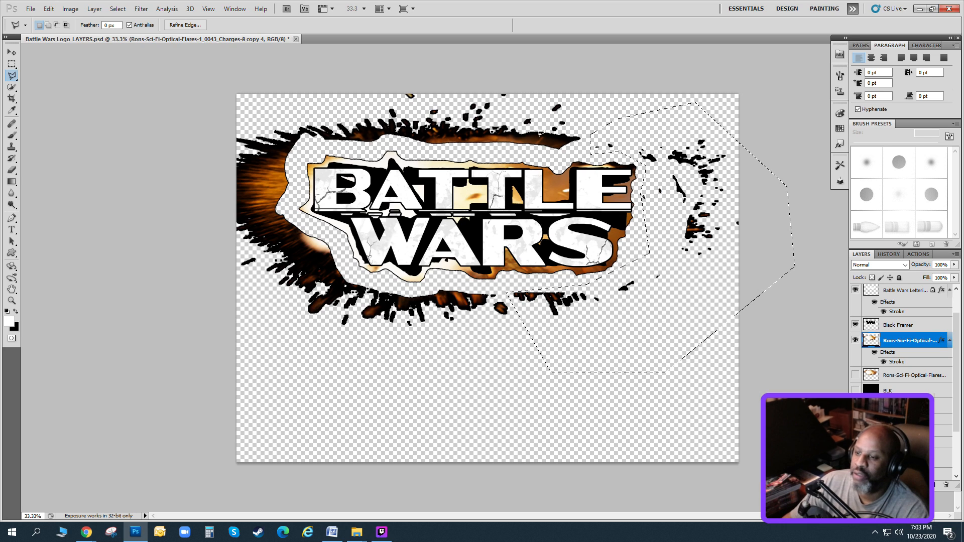
{"action": "key", "text": "ctrl+shift+j"}
Hide the layer holding the right-hand fragments and move it below Layer 0.
{"action": "left_click", "coordinate": [855, 340]}
{"action": "left_click_drag", "start_coordinate": [904, 340], "coordinate": [904, 429]}
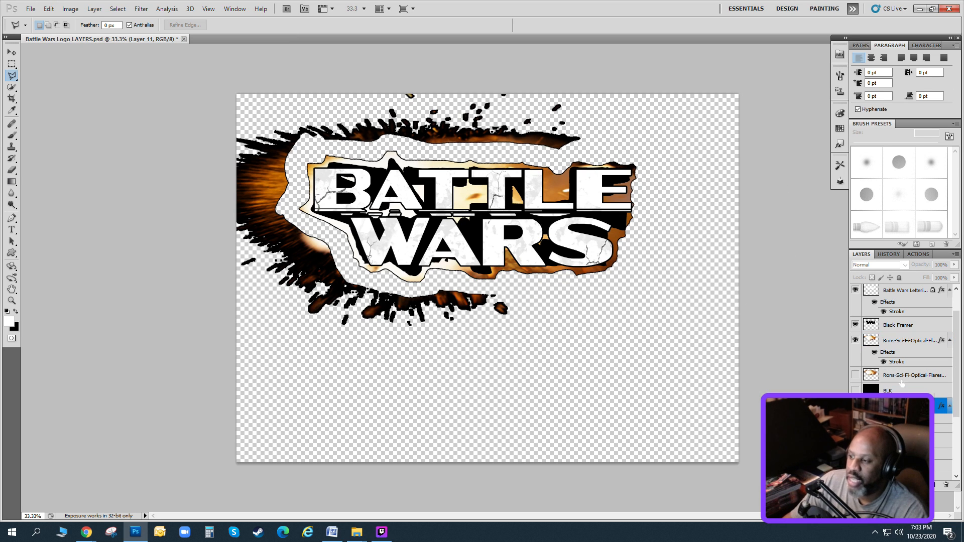
{"action": "key", "text": "ctrl+["}
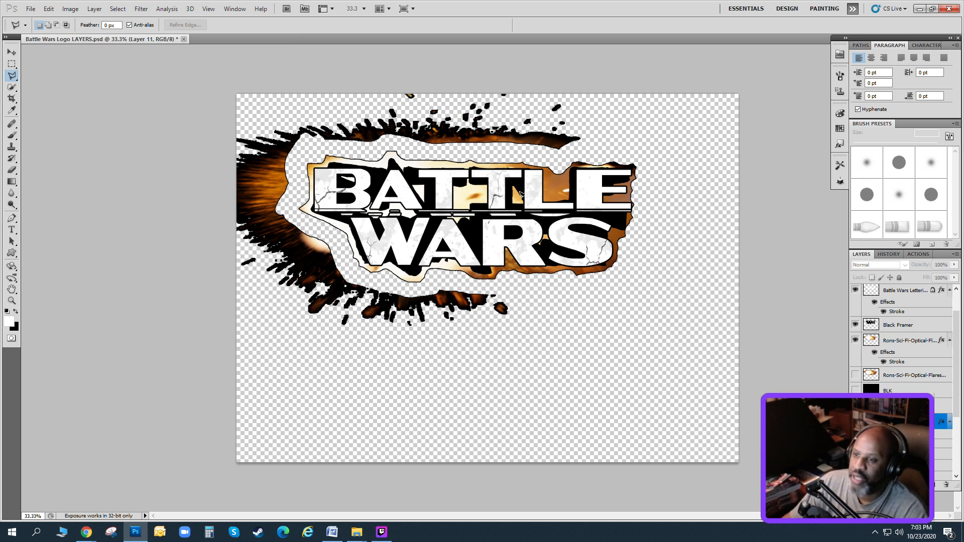
Lasso the remaining explosion pieces above, left of and below the lettering and cut them from the stroked explosion onto a new layer.
{"action": "left_click", "coordinate": [634, 90]}
{"action": "left_click", "coordinate": [585, 149]}
{"action": "left_click", "coordinate": [558, 159]}
{"action": "left_click", "coordinate": [416, 152]}
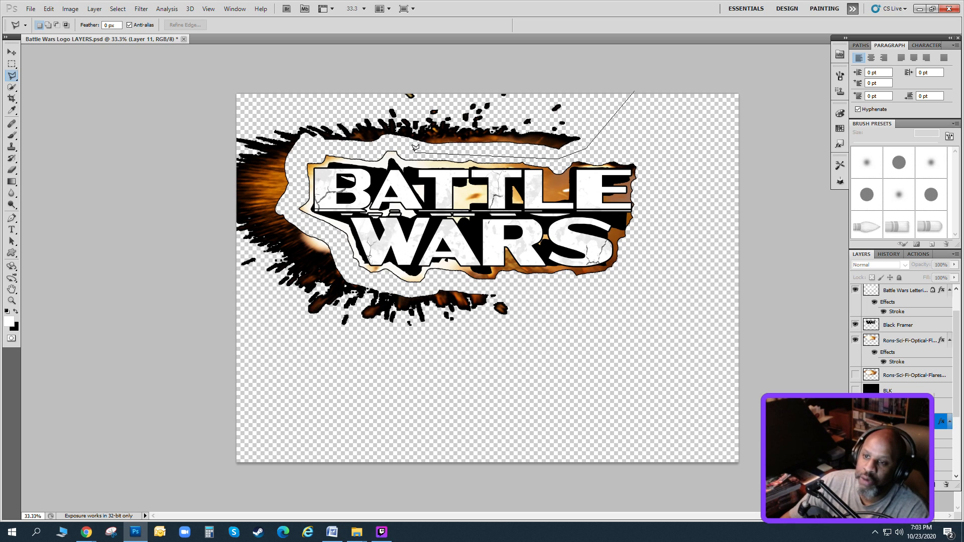
{"action": "left_click", "coordinate": [384, 144]}
{"action": "left_click", "coordinate": [354, 151]}
{"action": "left_click", "coordinate": [314, 148]}
{"action": "left_click", "coordinate": [296, 171]}
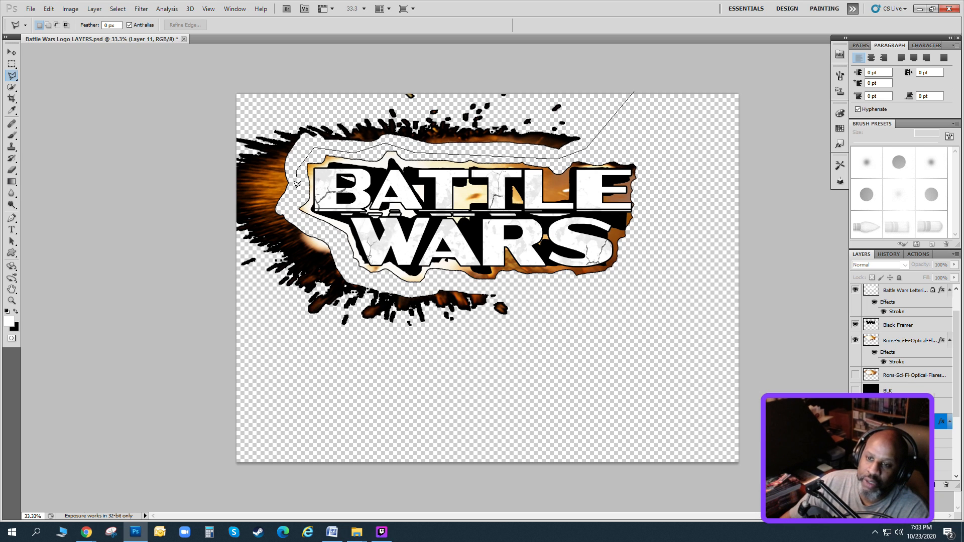
{"action": "left_click", "coordinate": [294, 216]}
{"action": "left_click", "coordinate": [534, 297]}
{"action": "left_click", "coordinate": [531, 343]}
{"action": "left_click", "coordinate": [296, 393]}
{"action": "left_click", "coordinate": [181, 304]}
{"action": "left_click", "coordinate": [148, 119]}
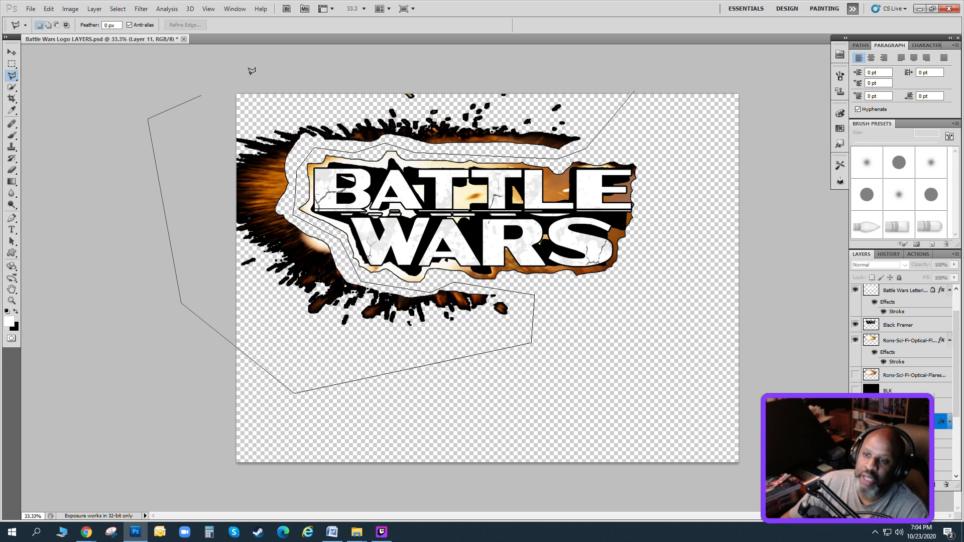
{"action": "left_click", "coordinate": [259, 72]}
{"action": "left_click", "coordinate": [605, 79]}
{"action": "left_click", "coordinate": [635, 89]}
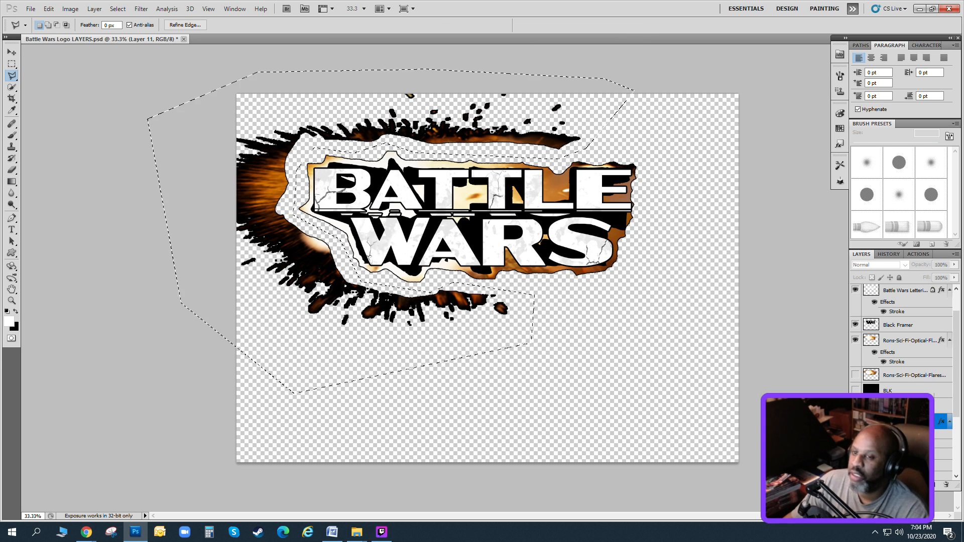
{"action": "left_click", "coordinate": [95, 9]}
{"action": "mouse_move", "coordinate": [176, 20]}
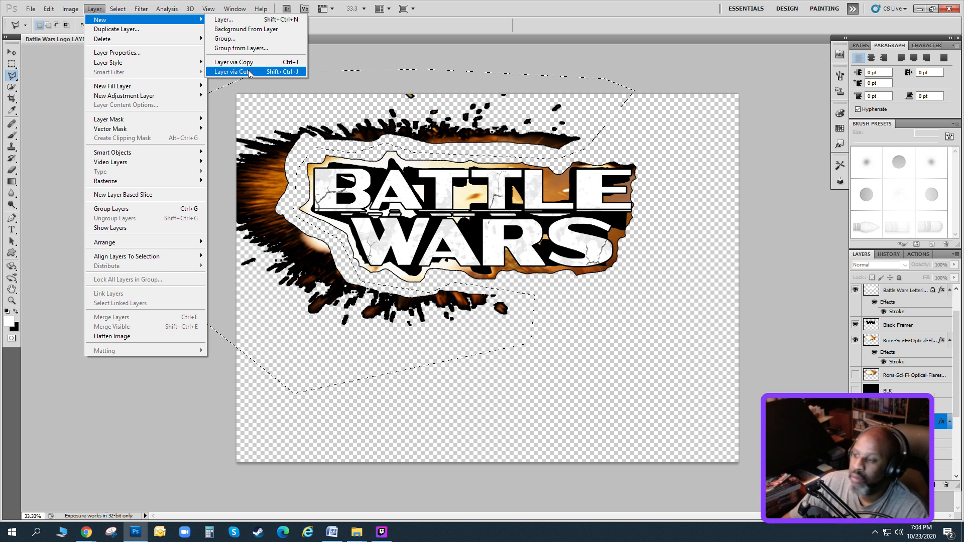
{"action": "left_click", "coordinate": [249, 72]}
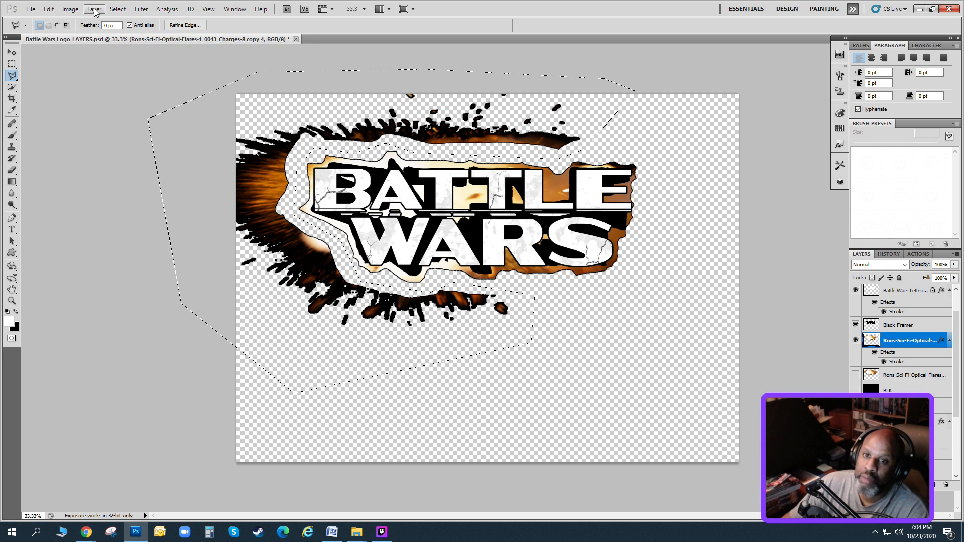
{"action": "key", "text": "ctrl+shift+j"}
Hide the left-hand fragments layer and move it below Layer 0, and show the unstroked merged explosion without the stroked border.
{"action": "left_click", "coordinate": [854, 340]}
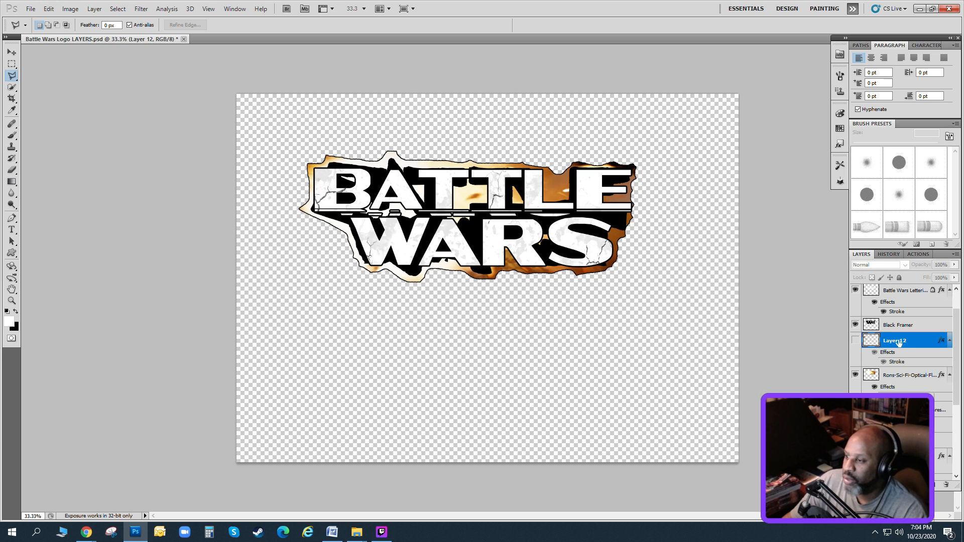
{"action": "key", "text": "ctrl+z"}
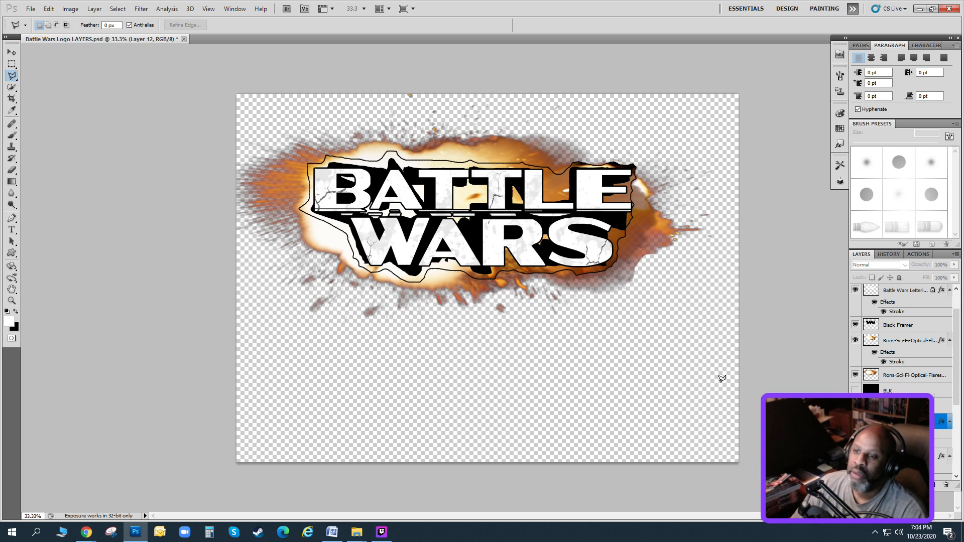
{"action": "left_click", "coordinate": [904, 375]}
{"action": "left_click", "coordinate": [855, 341]}
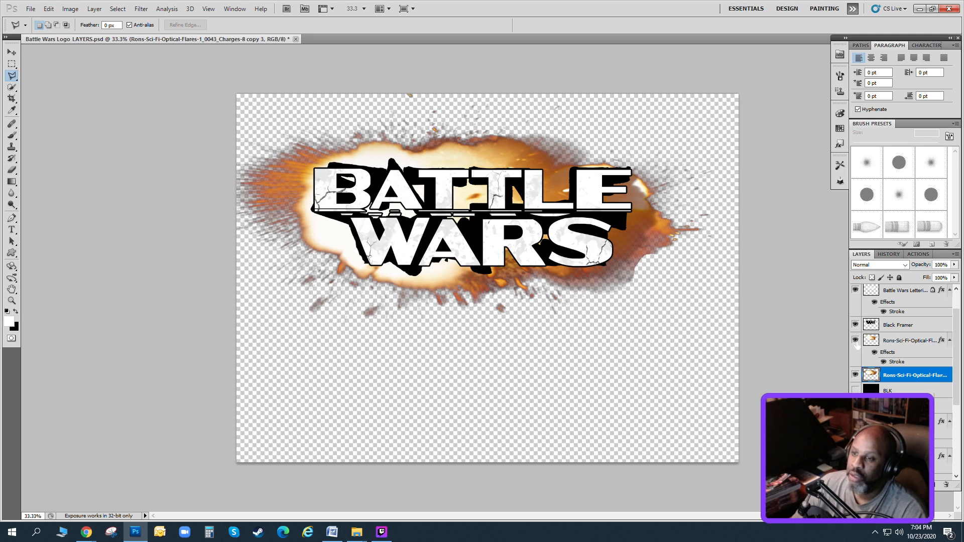
Show the stroked explosion border, and flip the unstroked explosion horizontally, rotate it 11.68° and shift it up slightly behind the lettering.
{"action": "left_click", "coordinate": [854, 340]}
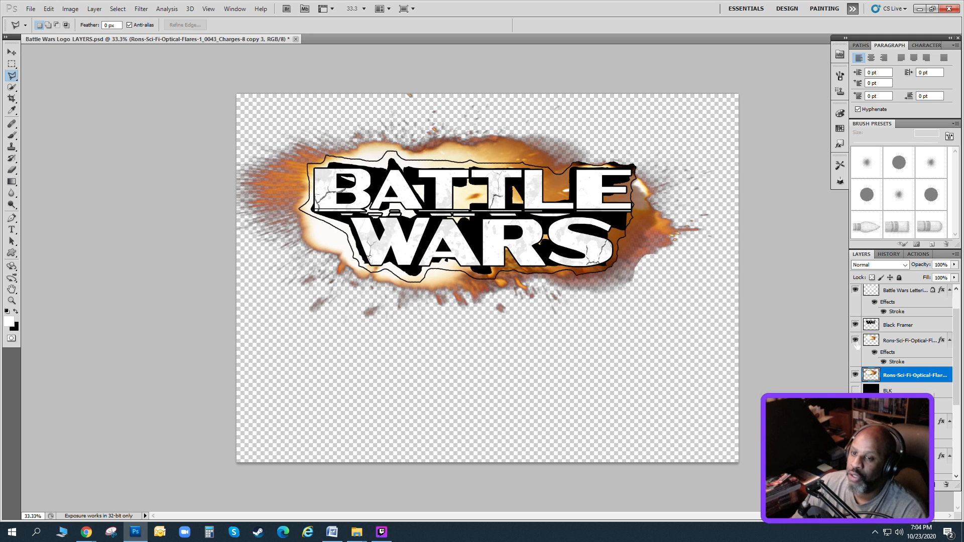
{"action": "key", "text": "ctrl+t"}
{"action": "left_click_drag", "start_coordinate": [417, 154], "coordinate": [452, 161]}
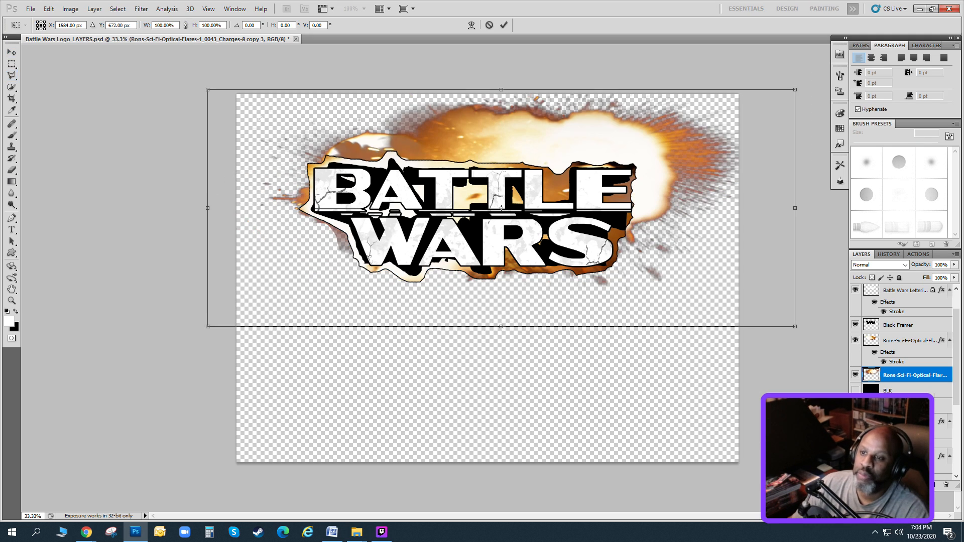
{"action": "left_click_drag", "start_coordinate": [482, 67], "coordinate": [517, 75]}
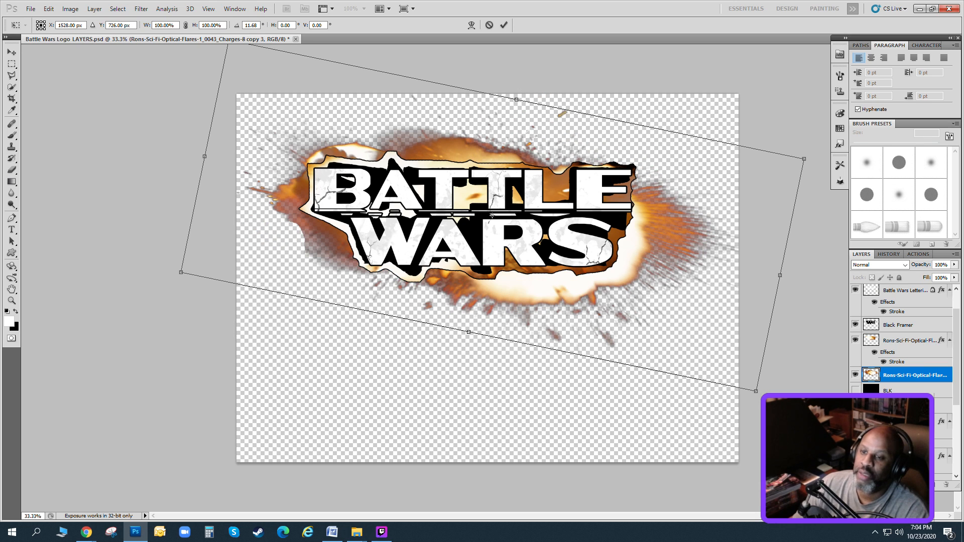
{"action": "left_click_drag", "start_coordinate": [515, 148], "coordinate": [523, 144]}
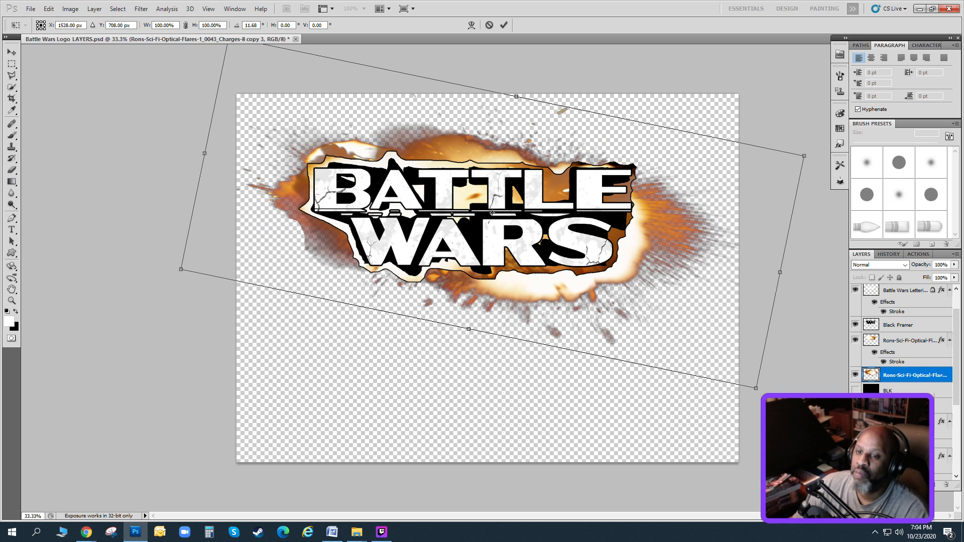
{"action": "key", "text": "Return"}
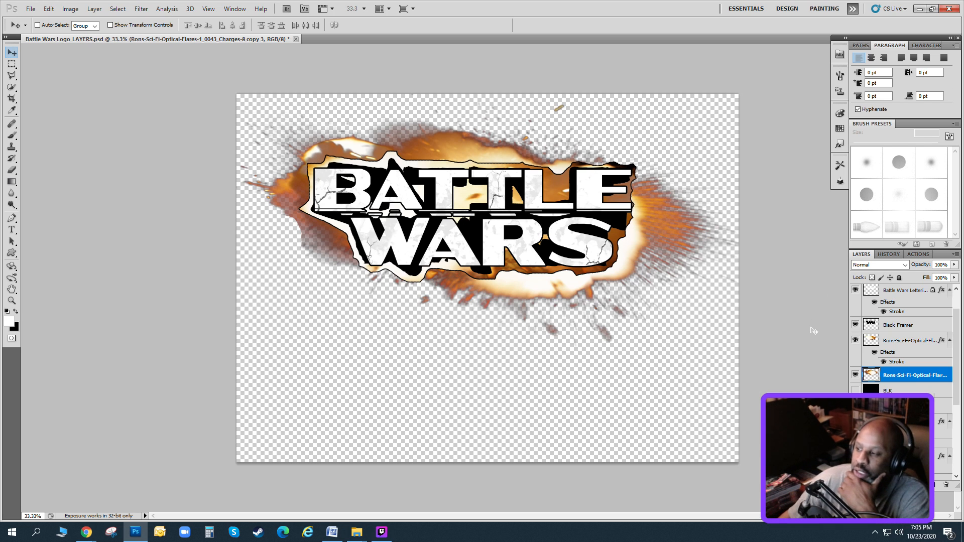
Lower the stroked explosion border layer's opacity to 52%.
{"action": "left_click", "coordinate": [903, 340]}
{"action": "left_click", "coordinate": [953, 265]}
{"action": "left_click_drag", "start_coordinate": [954, 275], "coordinate": [929, 280]}
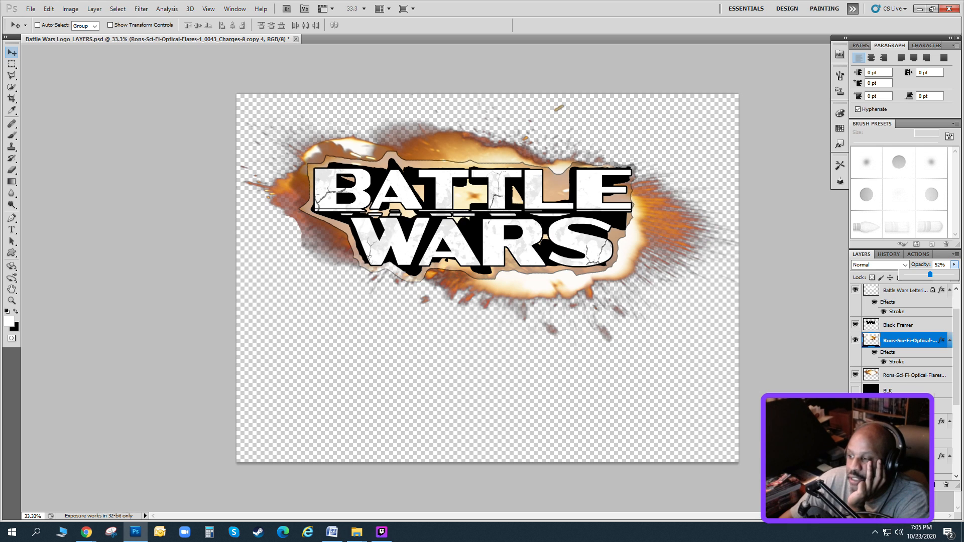
Hide both the stroked border and the unstroked explosion layers, and select the Black Framer layer.
{"action": "left_click", "coordinate": [855, 340]}
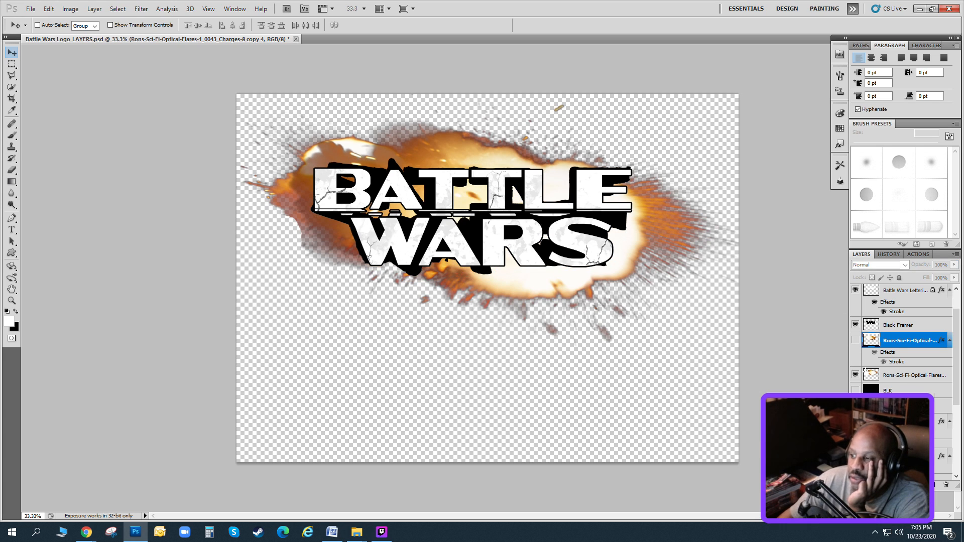
{"action": "left_click", "coordinate": [855, 375]}
{"action": "left_click", "coordinate": [899, 325]}
Place the Rons-Sci-Fi-Optical-Flares-1_0023_Charges-28 explosion image over the lettering area and move its layer below Black Framer.
{"action": "left_click", "coordinate": [356, 532]}
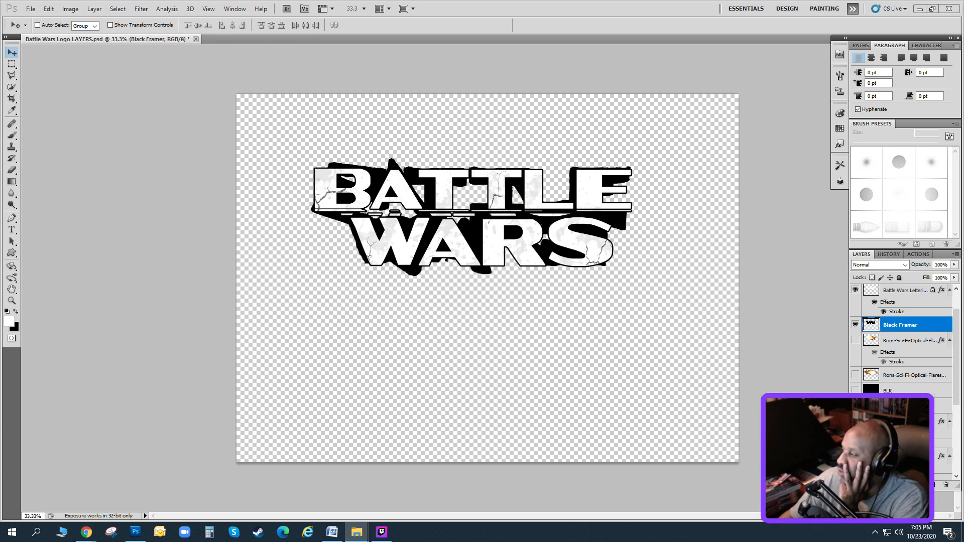
{"action": "left_click_drag", "start_coordinate": [963, 226], "coordinate": [617, 220]}
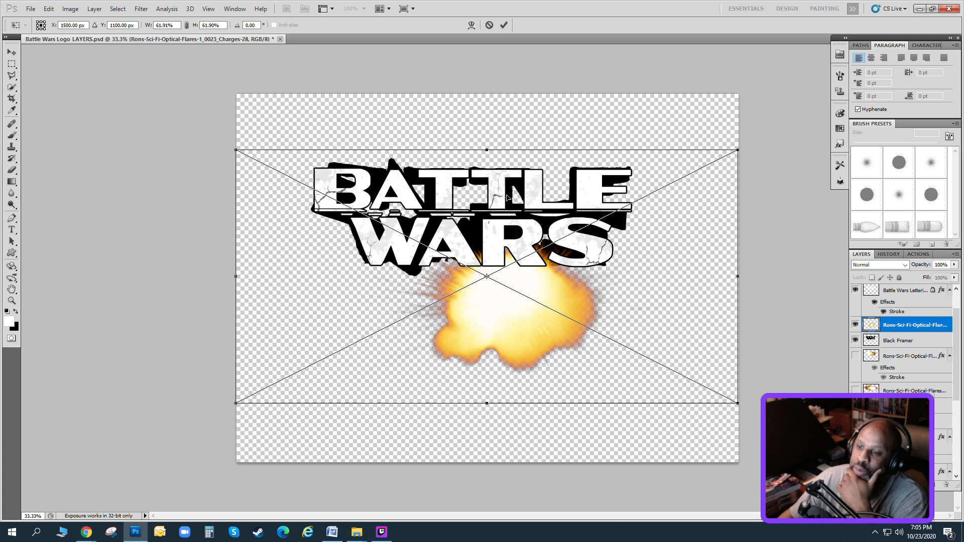
{"action": "left_click_drag", "start_coordinate": [578, 290], "coordinate": [506, 199]}
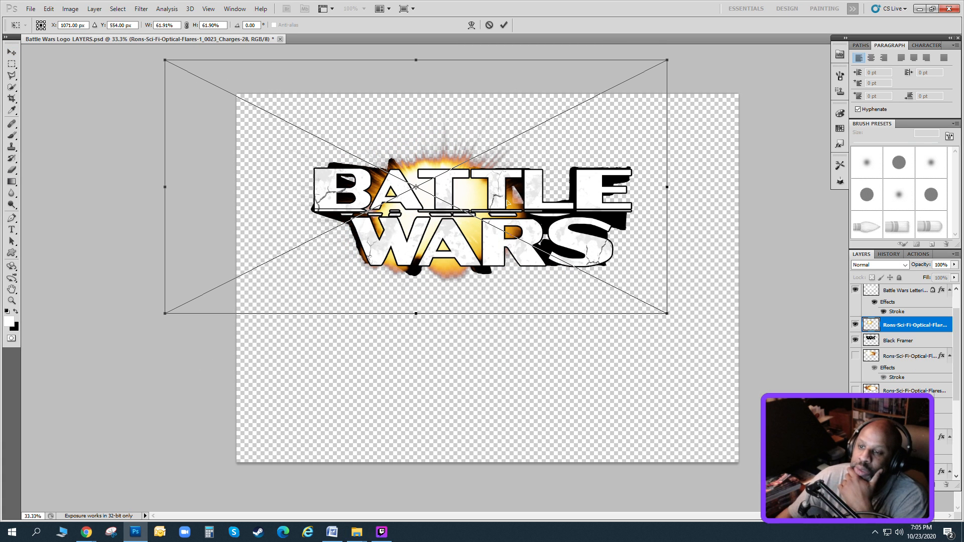
{"action": "left_click", "coordinate": [11, 51]}
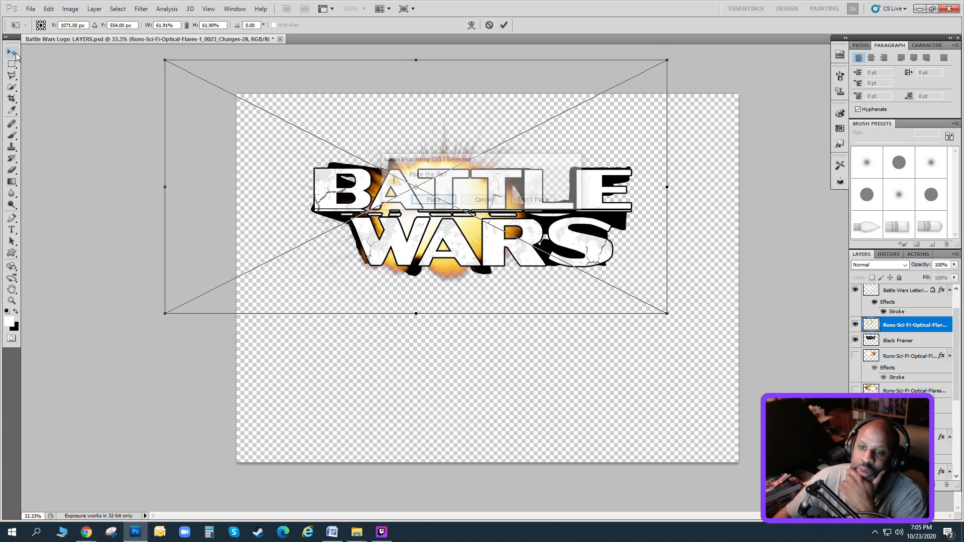
{"action": "left_click", "coordinate": [422, 196]}
{"action": "key", "text": "ctrl+["}
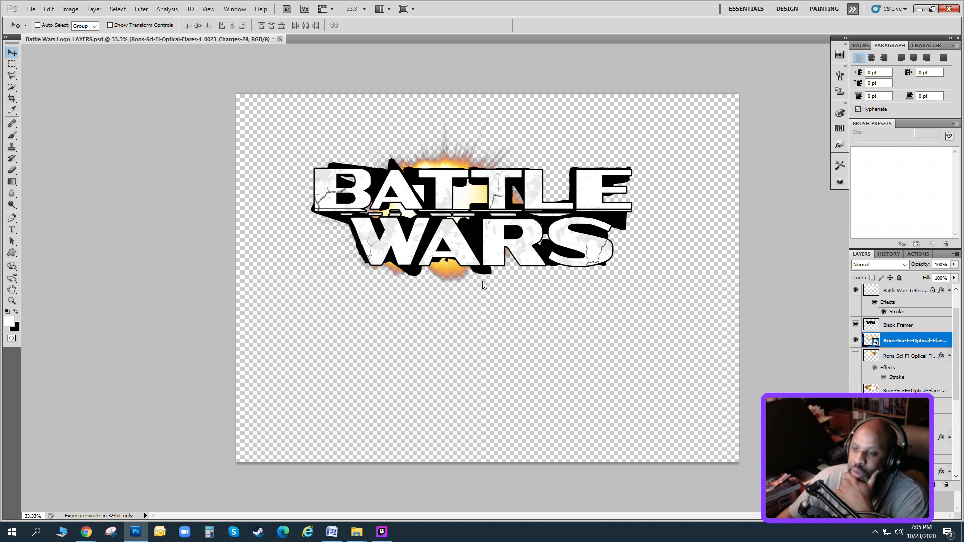
Stretch the Charges-28 explosion to 104.37% width and 76.97% height centred behind the lettering, and hide its layer.
{"action": "left_click_drag", "start_coordinate": [482, 285], "coordinate": [427, 239]}
{"action": "left_click", "coordinate": [48, 8]}
{"action": "left_click", "coordinate": [70, 195]}
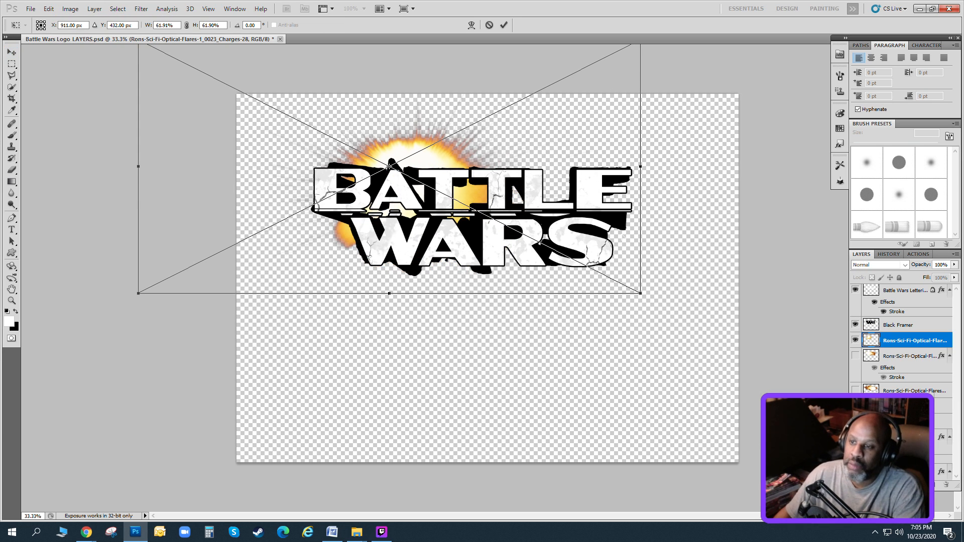
{"action": "left_click_drag", "start_coordinate": [640, 293], "coordinate": [771, 355]}
{"action": "left_click_drag", "start_coordinate": [464, 280], "coordinate": [398, 253]}
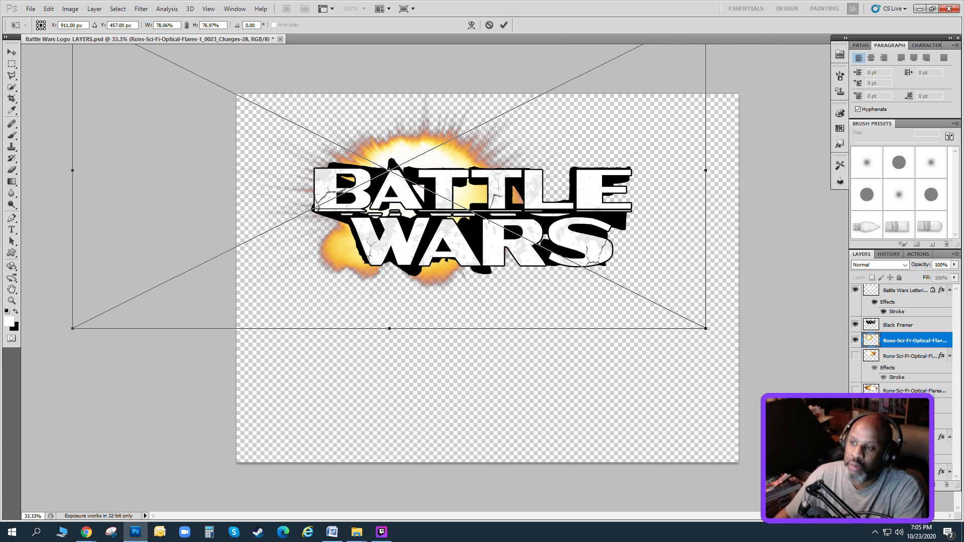
{"action": "left_click_drag", "start_coordinate": [705, 171], "coordinate": [919, 170]}
{"action": "left_click_drag", "start_coordinate": [755, 225], "coordinate": [699, 233]}
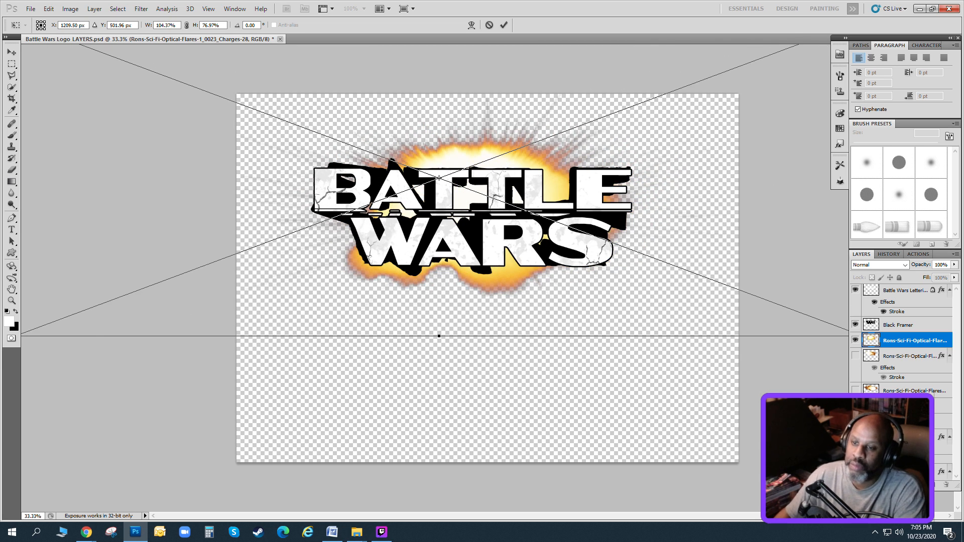
{"action": "left_click", "coordinate": [12, 52]}
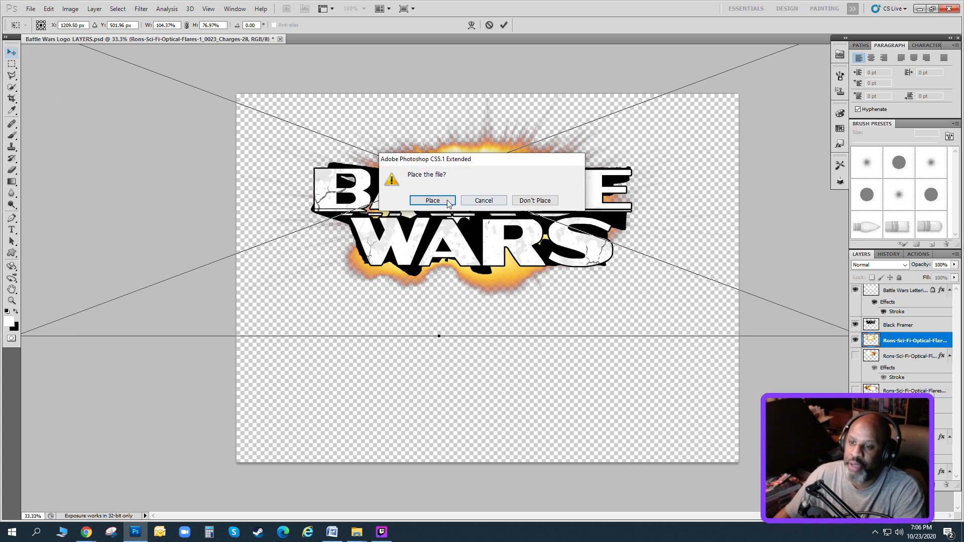
{"action": "key", "text": "Return"}
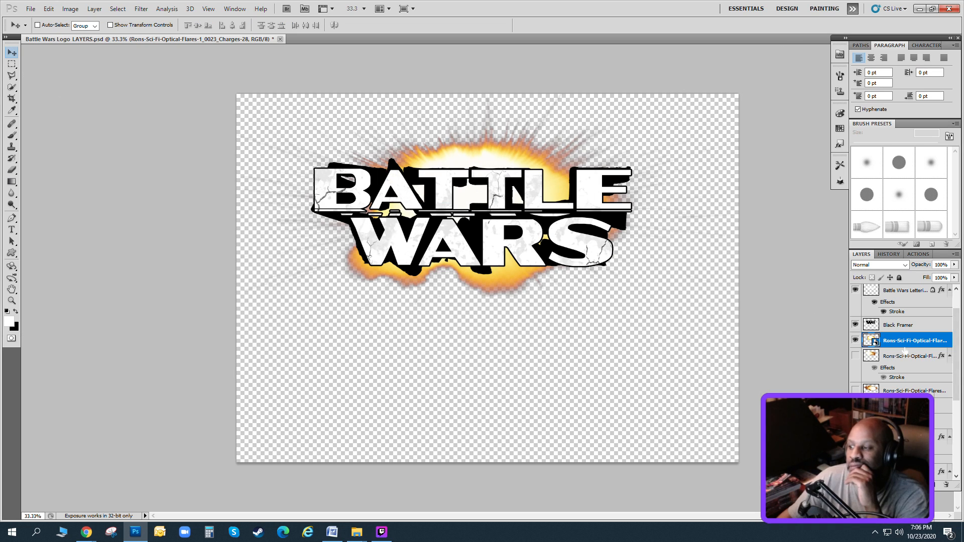
{"action": "left_click", "coordinate": [854, 340]}
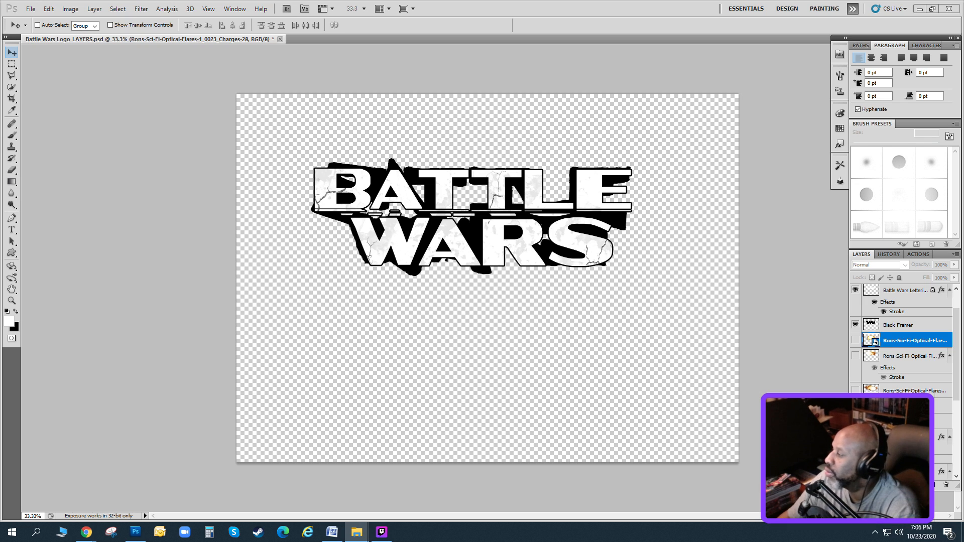
Try the fire-png-image and Explosion 134 images behind the lettering, discarding each one.
{"action": "left_click_drag", "start_coordinate": [565, 331], "coordinate": [480, 256]}
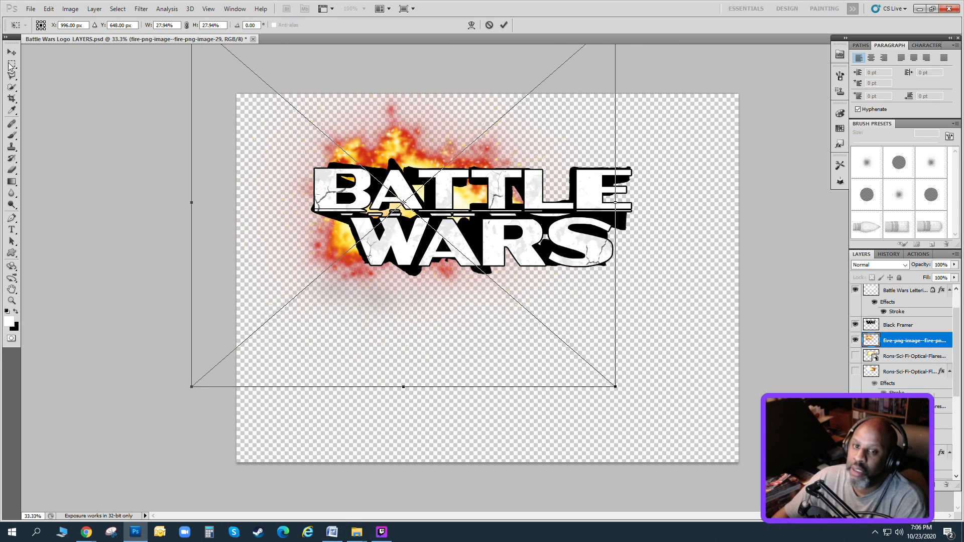
{"action": "key", "text": "Return"}
{"action": "key", "text": "Delete"}
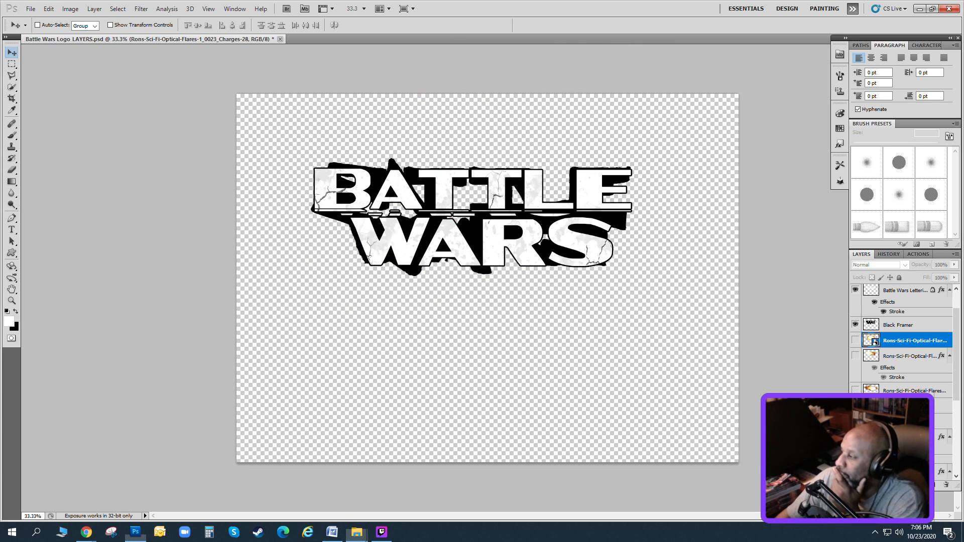
{"action": "left_click_drag", "start_coordinate": [608, 341], "coordinate": [602, 276]}
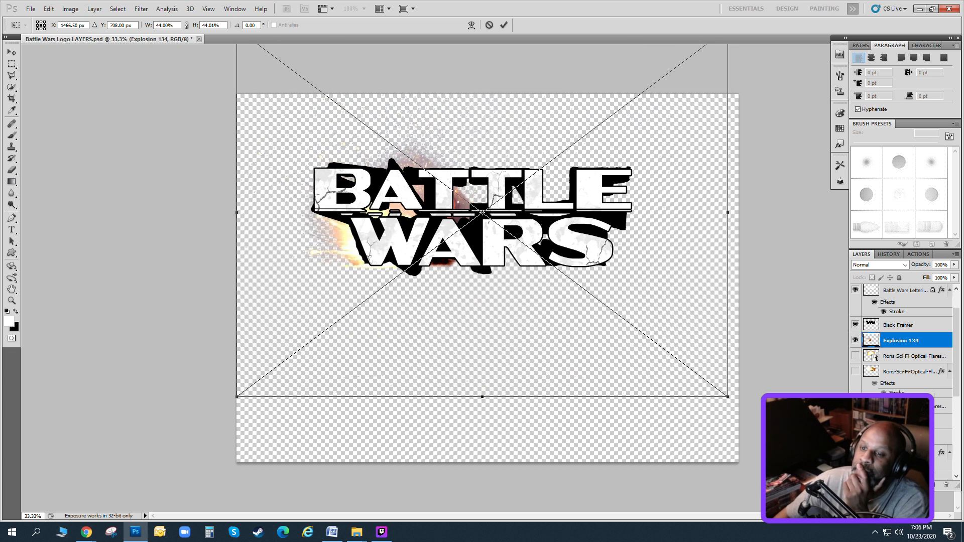
{"action": "left_click", "coordinate": [12, 53]}
{"action": "left_click", "coordinate": [535, 200]}
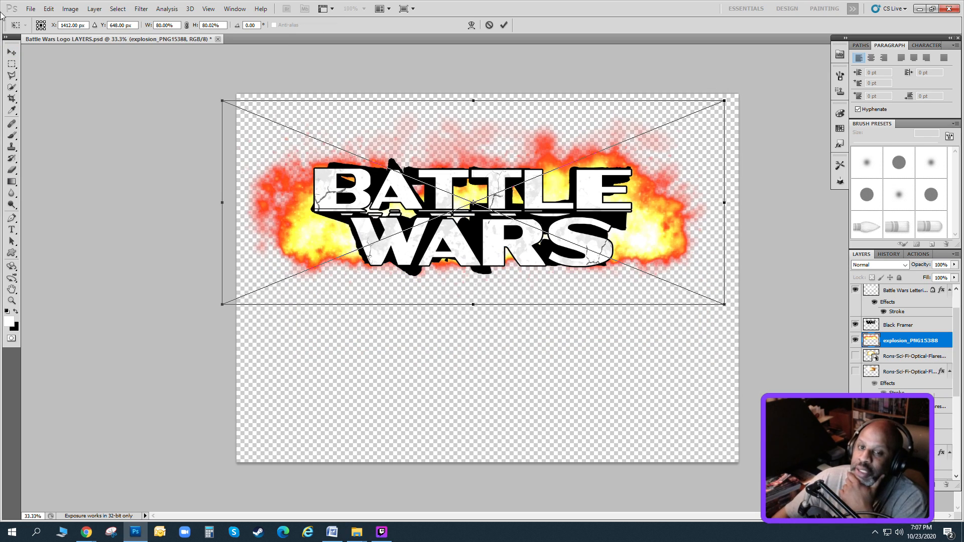
Discard the explosion_PNG15388 image and try explosion_PNG15402 behind the lettering, moving it slightly lower before discarding it.
{"action": "left_click", "coordinate": [12, 52]}
{"action": "left_click", "coordinate": [535, 201]}
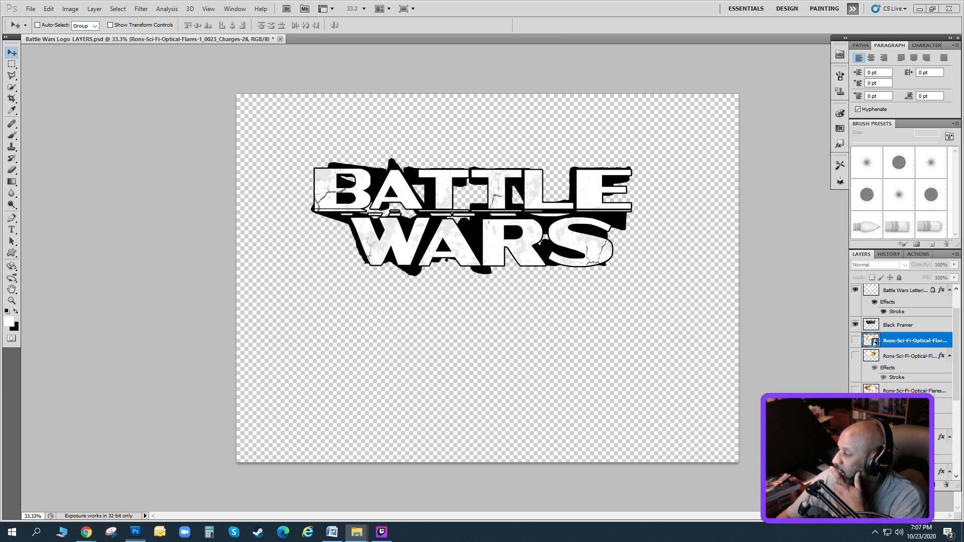
{"action": "left_click_drag", "start_coordinate": [963, 271], "coordinate": [555, 269]}
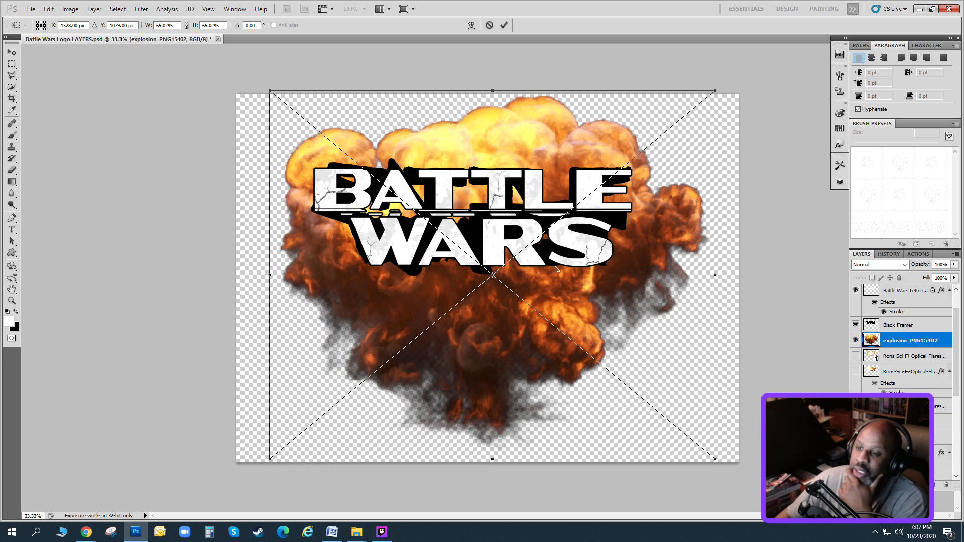
{"action": "left_click_drag", "start_coordinate": [555, 270], "coordinate": [562, 293]}
{"action": "left_click", "coordinate": [12, 52]}
{"action": "left_click", "coordinate": [535, 200]}
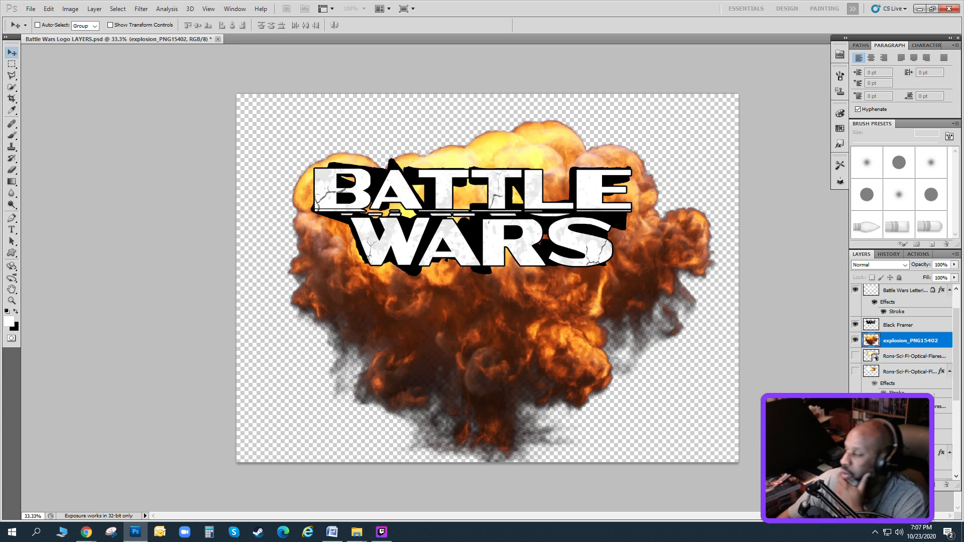
{"action": "key", "text": "Delete"}
Try the explosion_PNG15401 image behind the lettering, rotated 95.19° and moved up, then discard it.
{"action": "left_click_drag", "start_coordinate": [963, 271], "coordinate": [502, 281]}
{"action": "left_click_drag", "start_coordinate": [502, 281], "coordinate": [480, 248]}
{"action": "left_click_drag", "start_coordinate": [769, 185], "coordinate": [495, 502]}
{"action": "left_click_drag", "start_coordinate": [476, 271], "coordinate": [484, 214]}
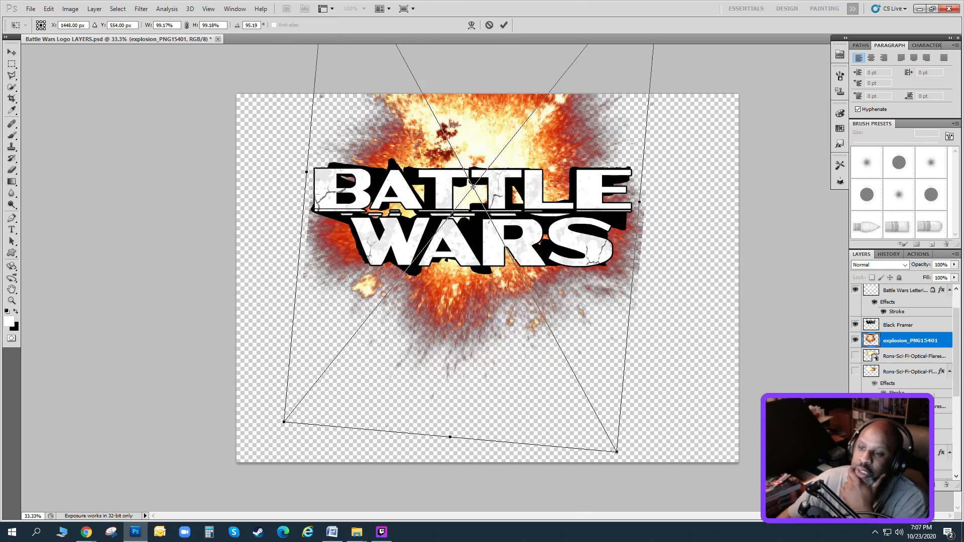
{"action": "left_click_drag", "start_coordinate": [593, 225], "coordinate": [587, 226]}
{"action": "left_click", "coordinate": [11, 52]}
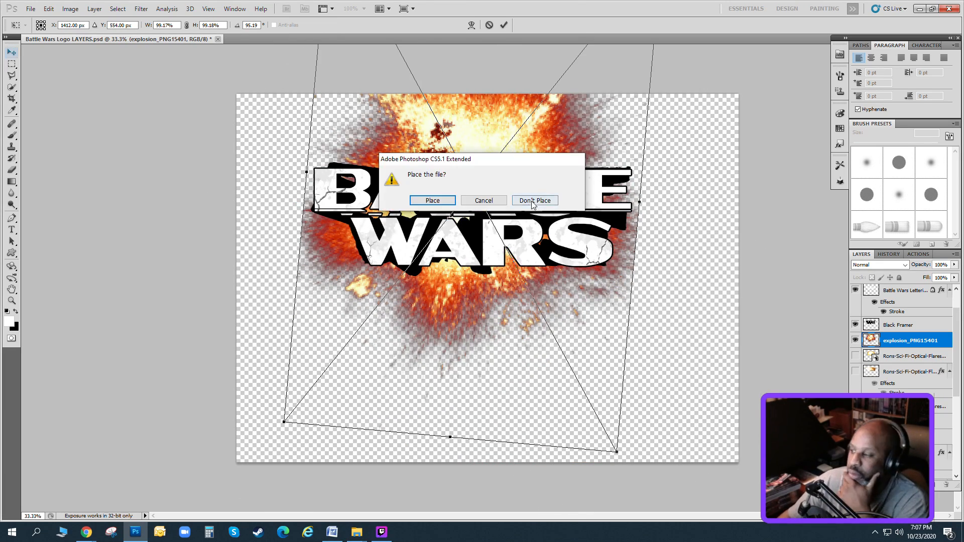
{"action": "left_click", "coordinate": [534, 201]}
Bring in the explosion_PNG15382 image behind the lettering, stretch its height to 119.24% and rotate it to 98.21°.
{"action": "left_click_drag", "start_coordinate": [963, 271], "coordinate": [511, 194]}
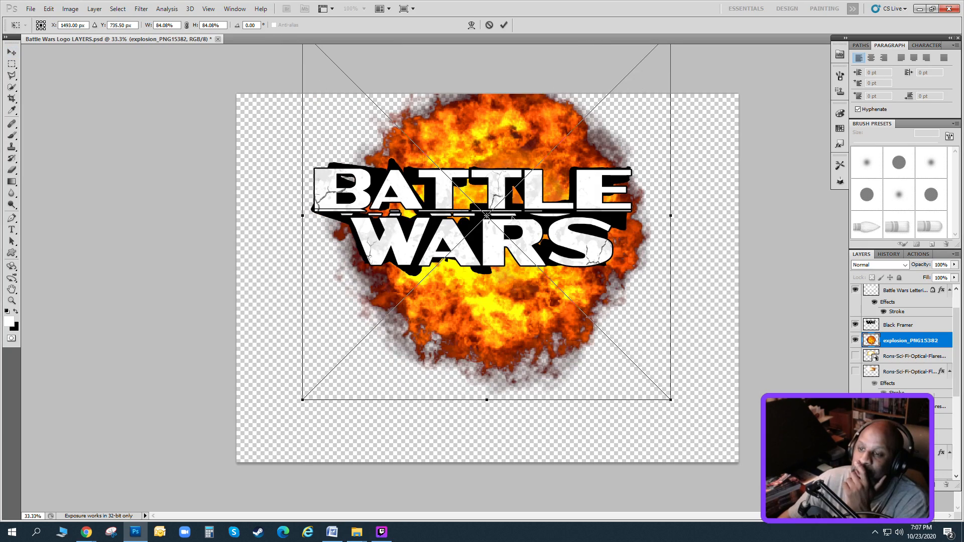
{"action": "left_click_drag", "start_coordinate": [708, 90], "coordinate": [695, 365]}
{"action": "left_click_drag", "start_coordinate": [693, 226], "coordinate": [823, 140]}
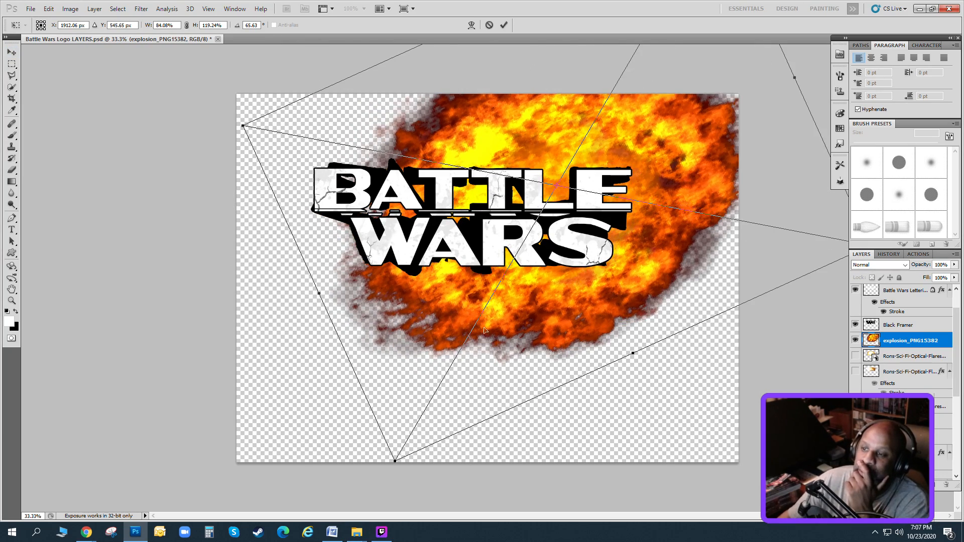
{"action": "left_click_drag", "start_coordinate": [486, 329], "coordinate": [405, 359]}
{"action": "left_click_drag", "start_coordinate": [653, 366], "coordinate": [543, 437]}
{"action": "mouse_move", "coordinate": [523, 316]}
{"action": "left_mouse_down"}
{"action": "mouse_move", "coordinate": [551, 328]}
{"action": "mouse_move", "coordinate": [526, 317]}
{"action": "mouse_move", "coordinate": [532, 328]}
{"action": "left_mouse_up"}
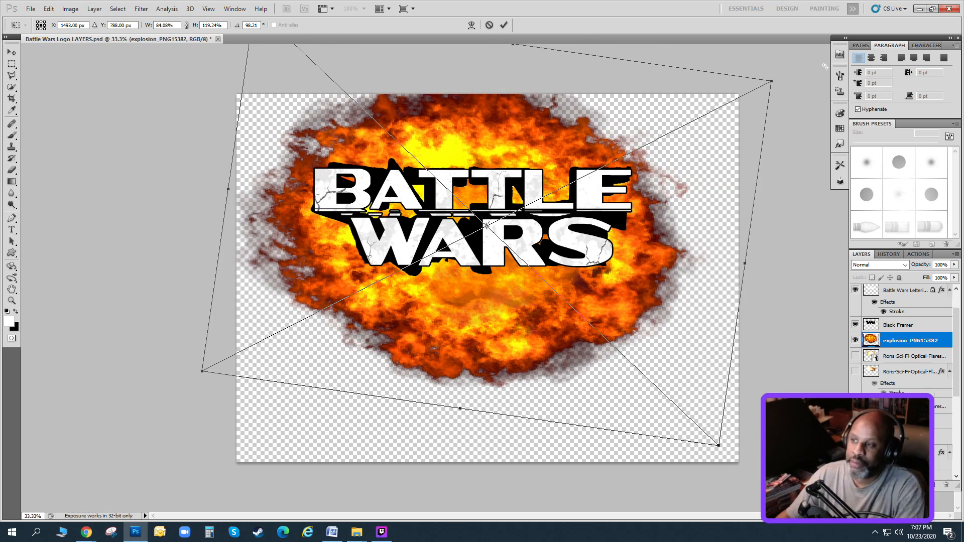
Shrink explosion_PNG15382 to 49.87% width and 78.75% height and centre it behind the lettering.
{"action": "left_click_drag", "start_coordinate": [771, 81], "coordinate": [657, 139]}
{"action": "left_click_drag", "start_coordinate": [508, 222], "coordinate": [572, 185]}
{"action": "left_click_drag", "start_coordinate": [720, 102], "coordinate": [641, 141]}
{"action": "left_click_drag", "start_coordinate": [472, 207], "coordinate": [505, 200]}
{"action": "left_click_drag", "start_coordinate": [469, 351], "coordinate": [473, 326]}
{"action": "left_click_drag", "start_coordinate": [505, 194], "coordinate": [503, 200]}
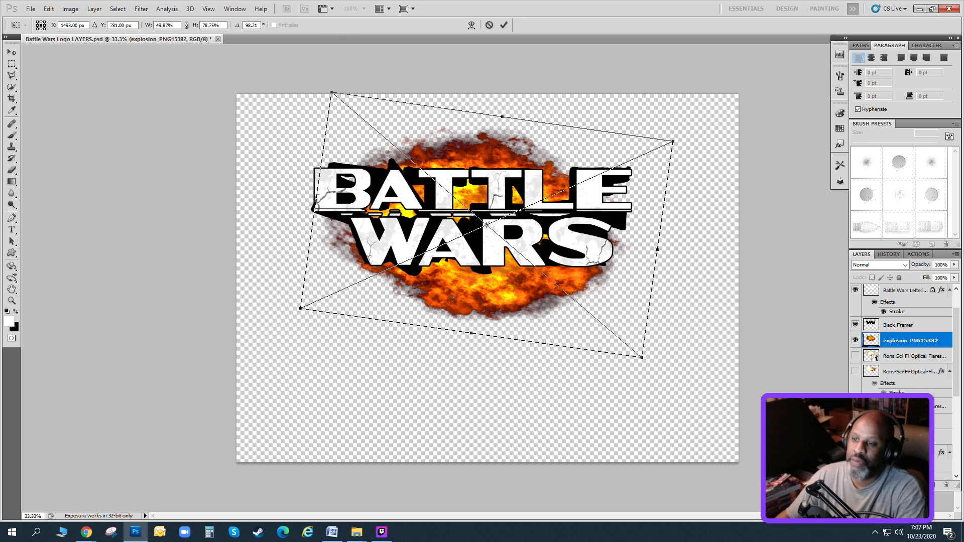
Rotate explosion_PNG15382 to 94.35°, stretch it to 54.05% width and 97.04% height, and place it centred behind the lettering.
{"action": "left_click_drag", "start_coordinate": [692, 146], "coordinate": [686, 132]}
{"action": "left_click_drag", "start_coordinate": [552, 202], "coordinate": [521, 204]}
{"action": "left_click_drag", "start_coordinate": [628, 238], "coordinate": [708, 244]}
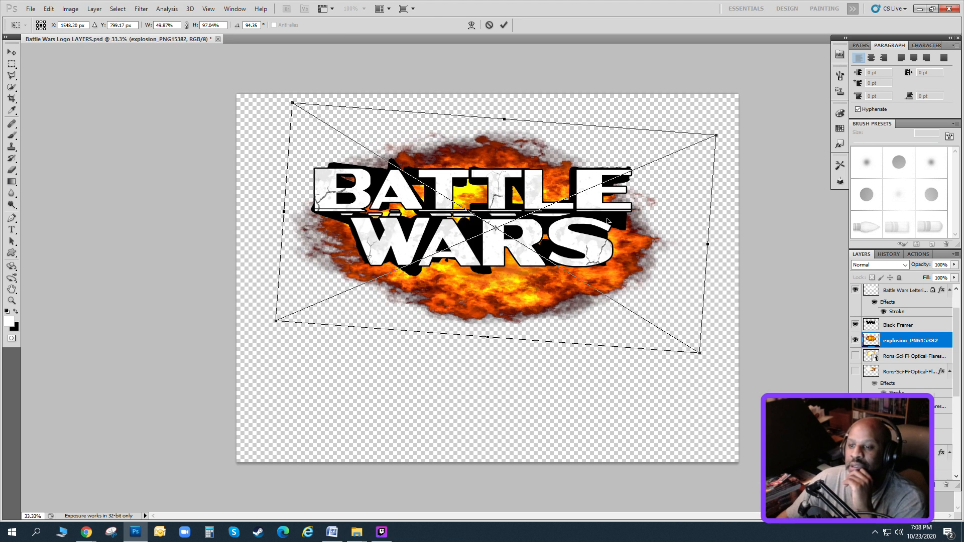
{"action": "left_click_drag", "start_coordinate": [503, 119], "coordinate": [506, 100]}
{"action": "left_click_drag", "start_coordinate": [486, 209], "coordinate": [480, 207]}
{"action": "key", "text": "v"}
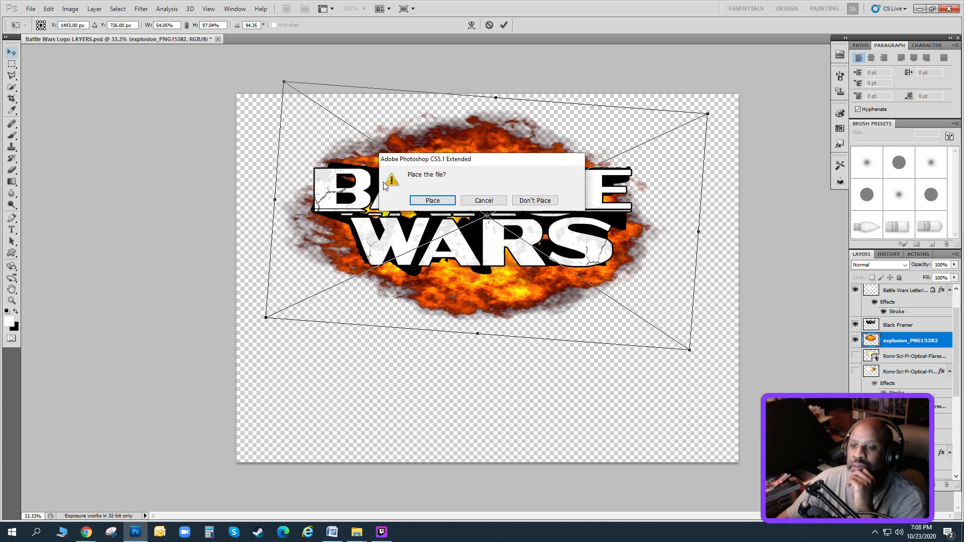
{"action": "left_click", "coordinate": [421, 200]}
Try the explosion_PNG15361 image behind the lettering, scaled to 43.32% and rotated to 111.32°.
{"action": "left_click_drag", "start_coordinate": [530, 305], "coordinate": [540, 306]}
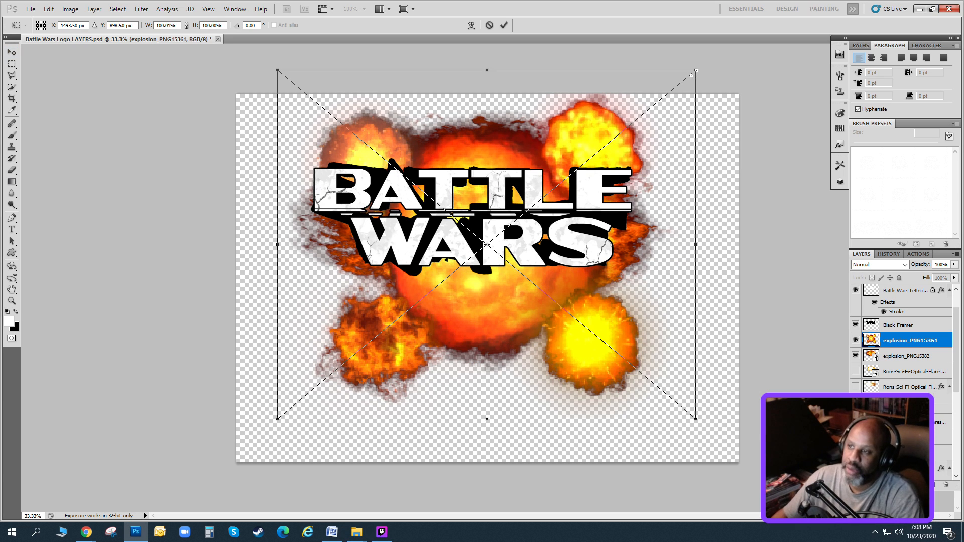
{"action": "left_click_drag", "start_coordinate": [695, 70], "coordinate": [528, 209]}
{"action": "left_click_drag", "start_coordinate": [467, 261], "coordinate": [556, 168]}
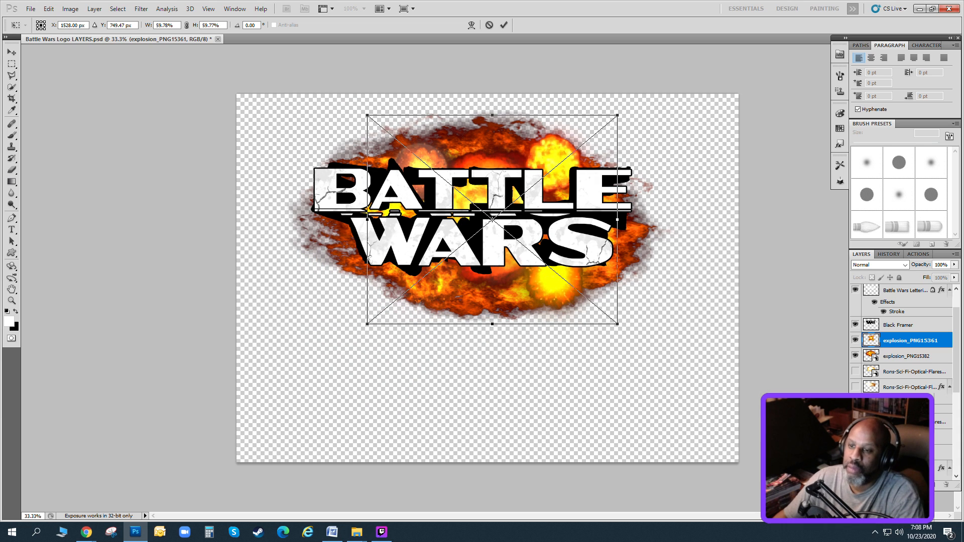
{"action": "left_click_drag", "start_coordinate": [640, 149], "coordinate": [527, 332]}
{"action": "left_click_drag", "start_coordinate": [615, 142], "coordinate": [552, 184]}
{"action": "left_click_drag", "start_coordinate": [512, 215], "coordinate": [526, 200]}
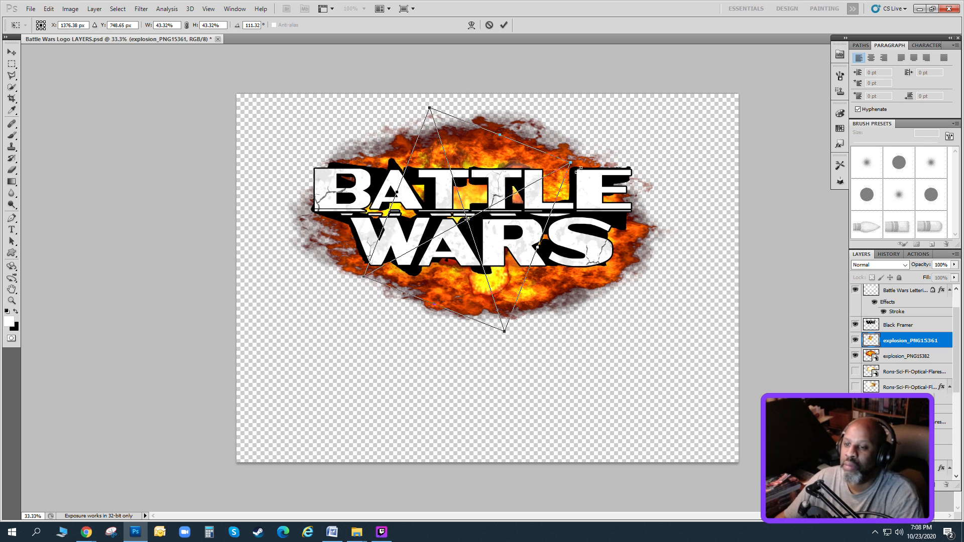
Try explosion_PNG15361 rotated to -149.9° at 42.83% width and 54.50% height behind the lettering, and discard it.
{"action": "left_click_drag", "start_coordinate": [567, 160], "coordinate": [598, 187]}
{"action": "left_click_drag", "start_coordinate": [596, 146], "coordinate": [632, 221]}
{"action": "left_click_drag", "start_coordinate": [536, 211], "coordinate": [618, 200]}
{"action": "left_click_drag", "start_coordinate": [507, 203], "coordinate": [461, 214]}
{"action": "left_click_drag", "start_coordinate": [600, 146], "coordinate": [621, 209]}
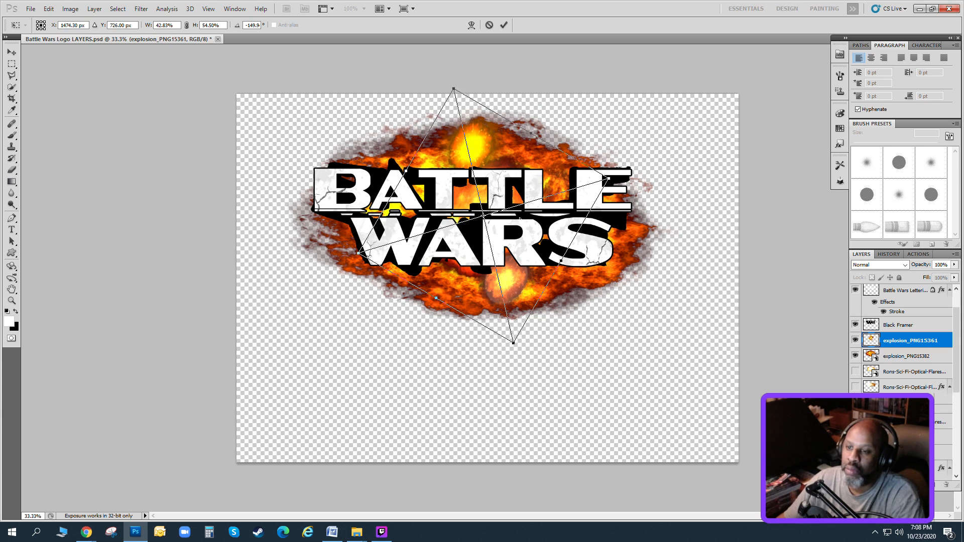
{"action": "left_click_drag", "start_coordinate": [512, 216], "coordinate": [522, 230]}
{"action": "left_click", "coordinate": [14, 52]}
{"action": "key", "text": "Return"}
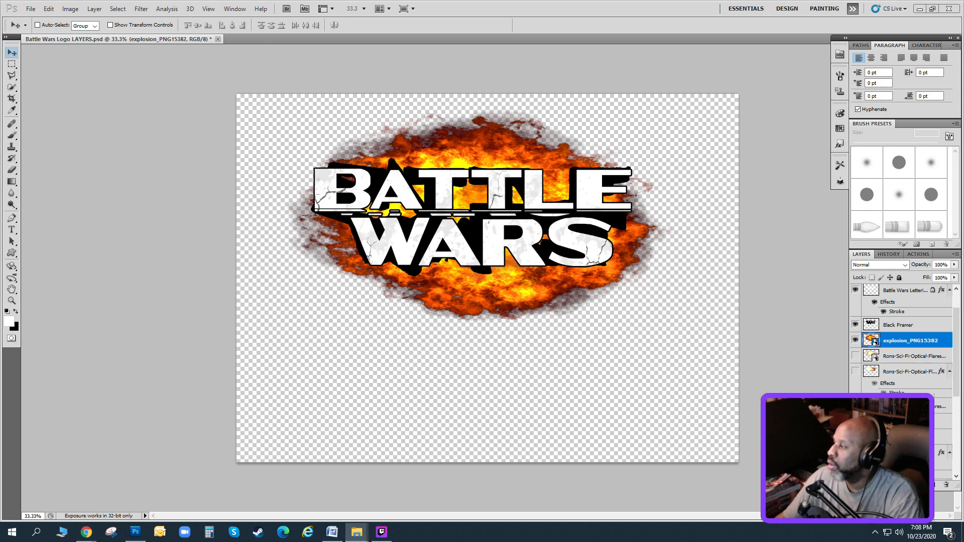
Place explosion_PNG15363 behind the left part of the lettering, scaled to 76.10% width and 76.09% height.
{"action": "left_click_drag", "start_coordinate": [963, 276], "coordinate": [633, 278]}
{"action": "left_click_drag", "start_coordinate": [696, 452], "coordinate": [597, 369]}
{"action": "left_click_drag", "start_coordinate": [549, 123], "coordinate": [541, 105]}
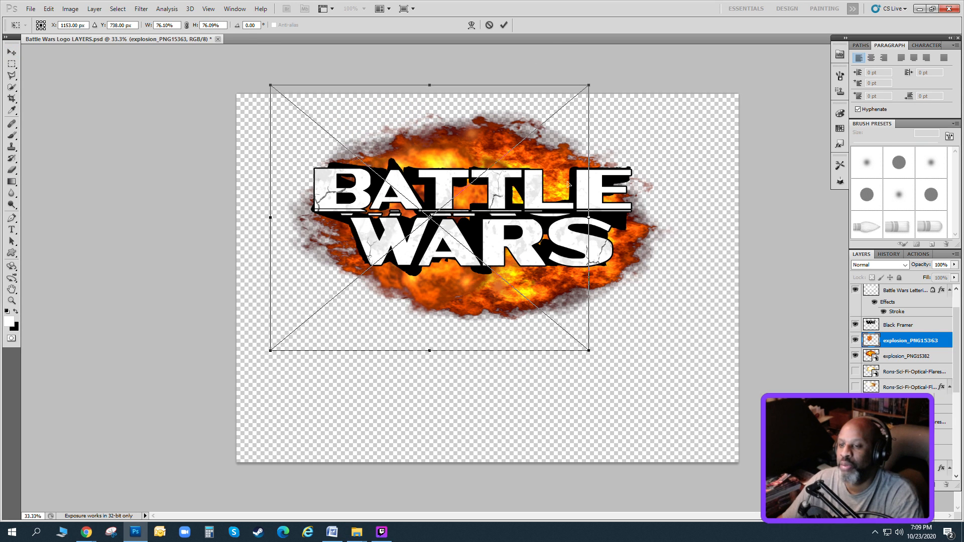
{"action": "left_click_drag", "start_coordinate": [472, 253], "coordinate": [446, 260]}
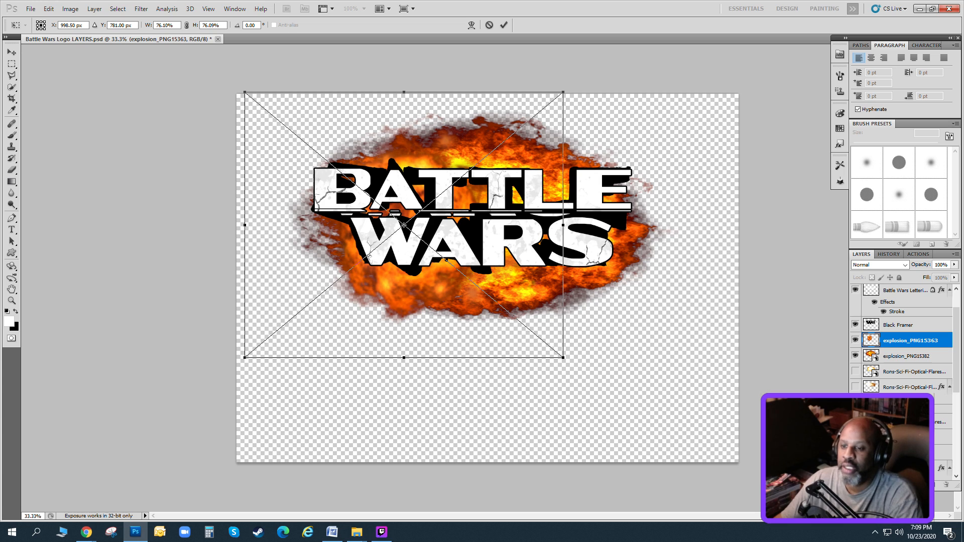
{"action": "left_click_drag", "start_coordinate": [432, 210], "coordinate": [424, 201]}
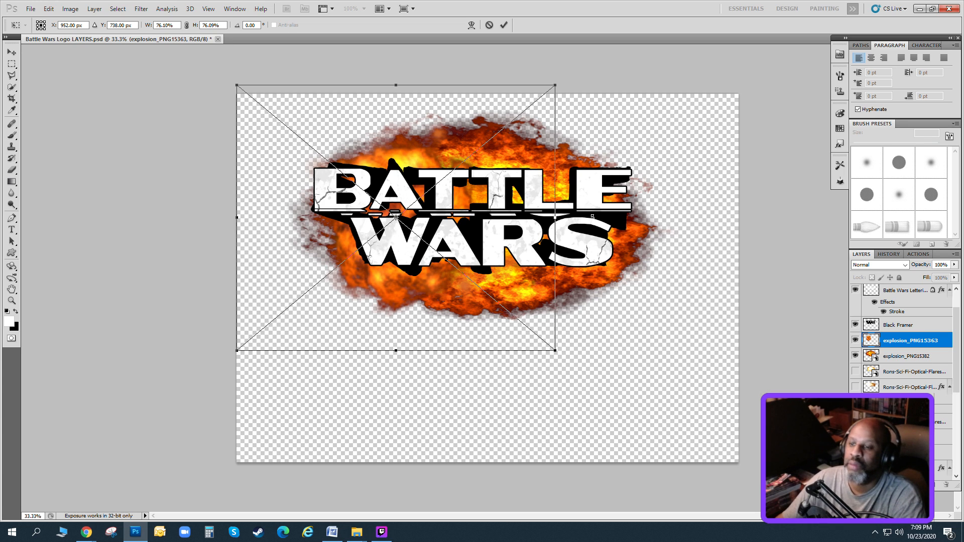
{"action": "left_click", "coordinate": [12, 52]}
{"action": "left_click", "coordinate": [444, 202]}
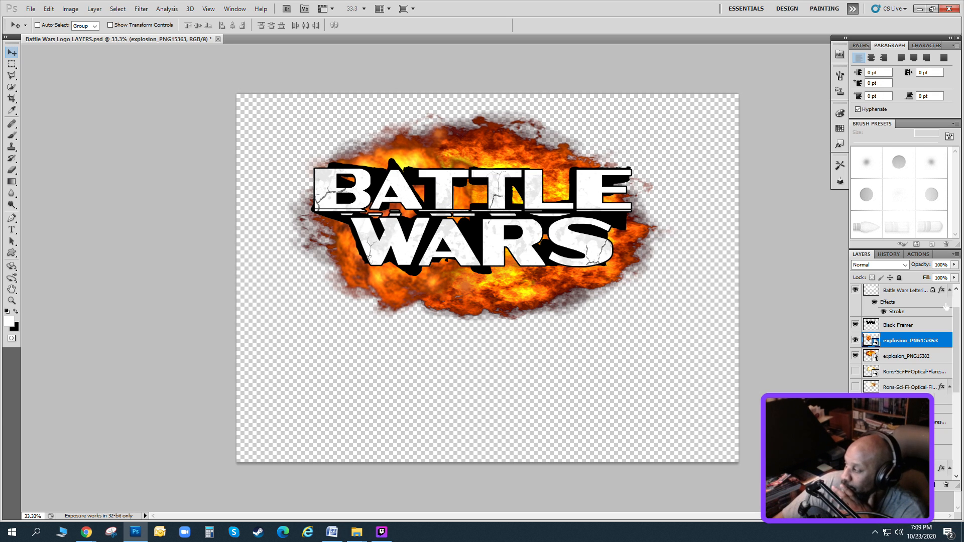
Merge duplicates of the explosion_PNG15363 and explosion_PNG15382 layers into one layer and hide the two originals.
{"action": "left_click", "coordinate": [904, 356], "text": "shift"}
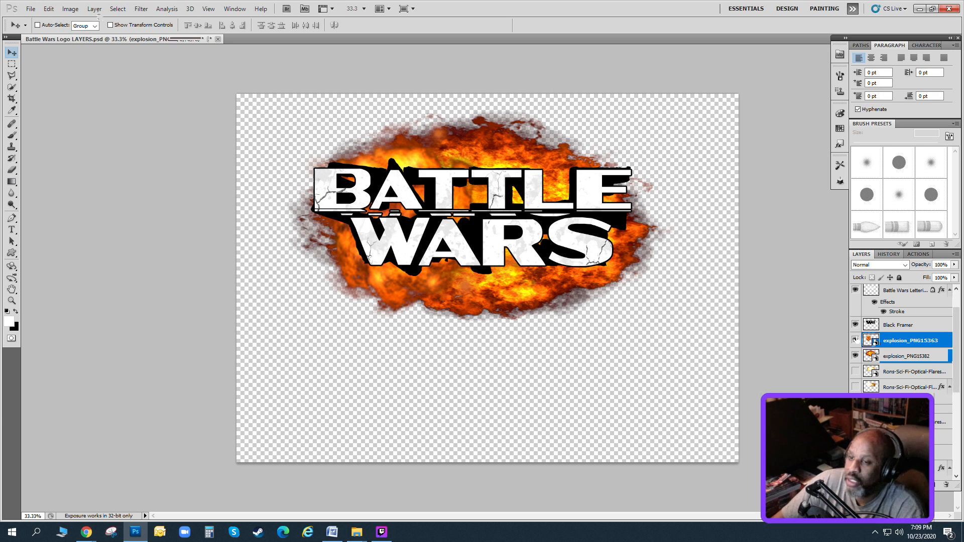
{"action": "left_click", "coordinate": [94, 8]}
{"action": "left_click", "coordinate": [111, 26]}
{"action": "key", "text": "Return"}
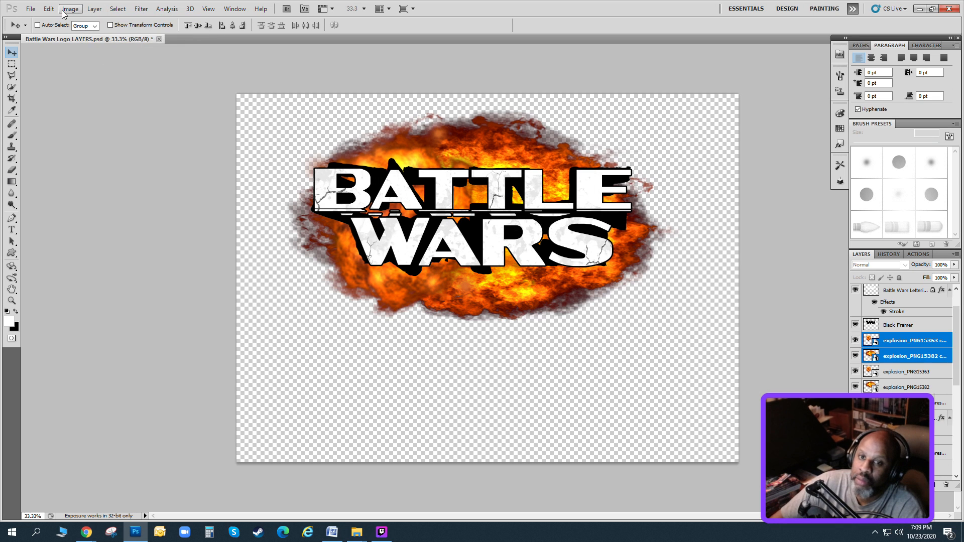
{"action": "left_click", "coordinate": [95, 8]}
{"action": "left_click", "coordinate": [141, 318]}
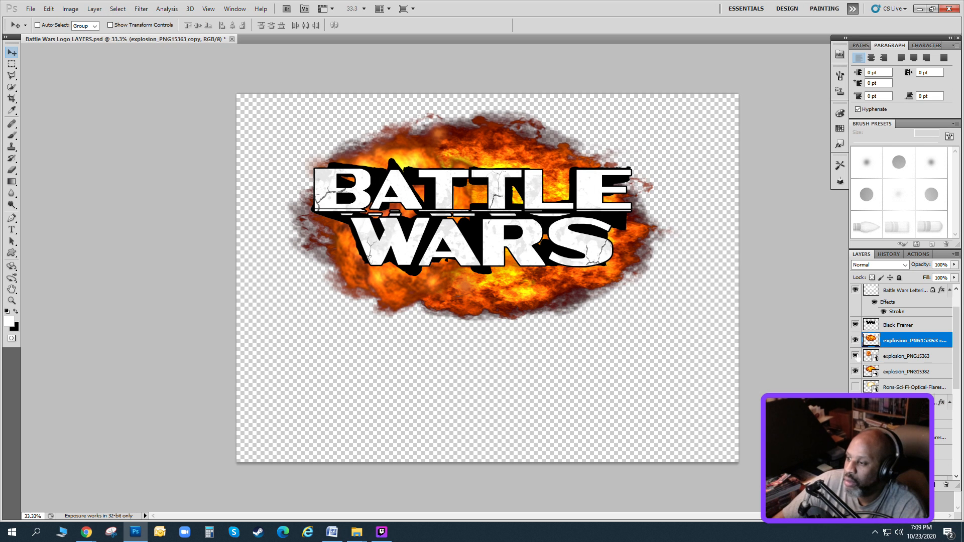
{"action": "left_click_drag", "start_coordinate": [855, 356], "coordinate": [854, 371]}
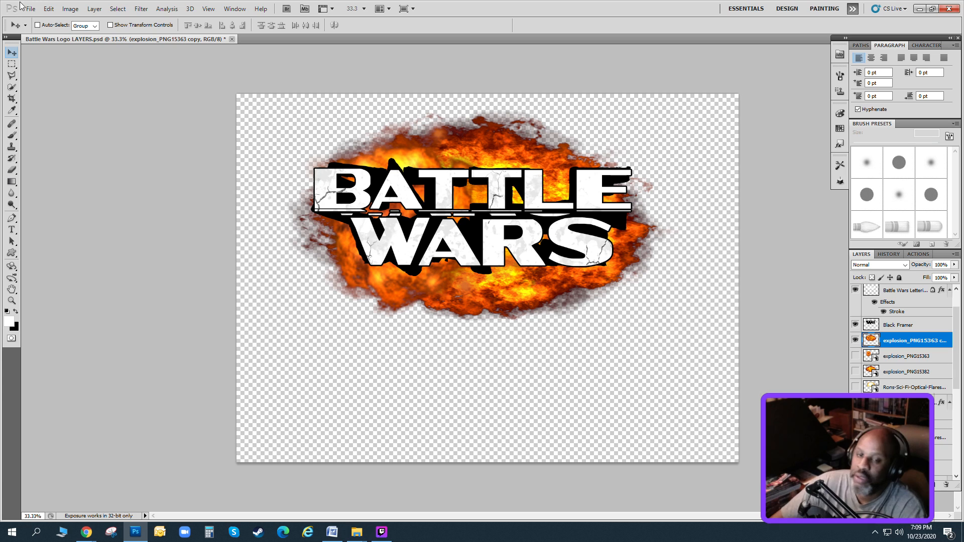
Free-transform the merged explosion layer to 79.94% width and 77.71% height, centred behind the lettering.
{"action": "left_click", "coordinate": [49, 8]}
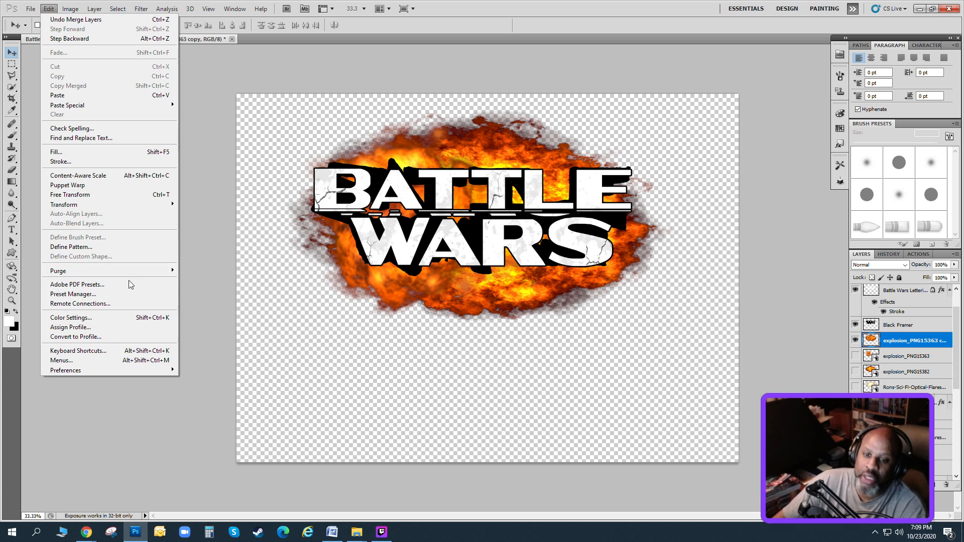
{"action": "left_click", "coordinate": [105, 194]}
{"action": "left_click_drag", "start_coordinate": [338, 126], "coordinate": [360, 148]}
{"action": "left_click_drag", "start_coordinate": [432, 201], "coordinate": [394, 177]}
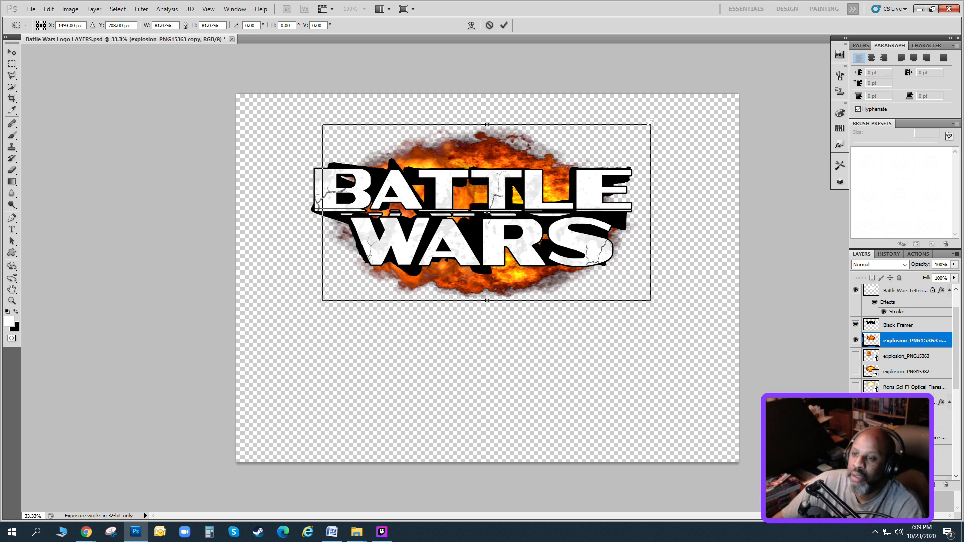
{"action": "left_click_drag", "start_coordinate": [651, 125], "coordinate": [570, 166]}
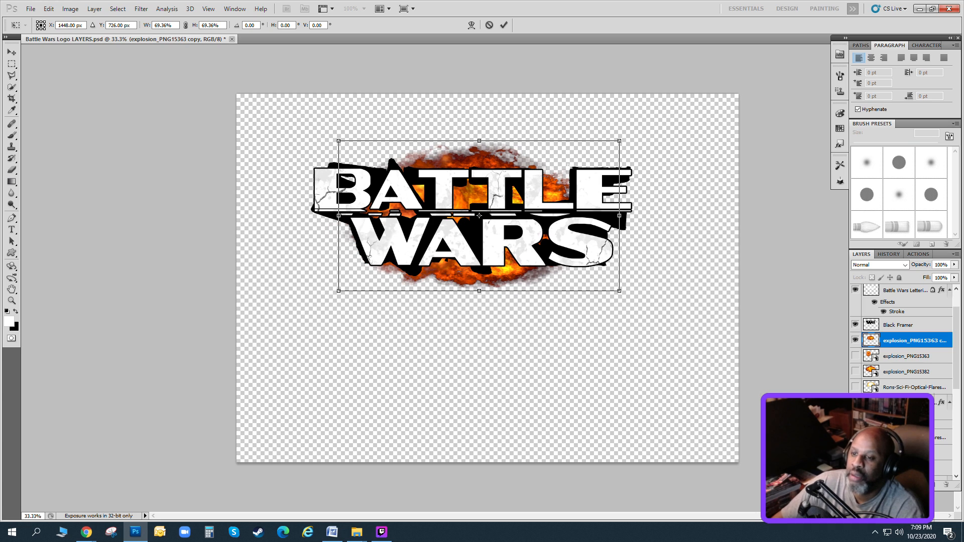
{"action": "left_click_drag", "start_coordinate": [478, 141], "coordinate": [479, 134]}
{"action": "left_click_drag", "start_coordinate": [479, 291], "coordinate": [479, 301]}
{"action": "left_click_drag", "start_coordinate": [618, 217], "coordinate": [638, 217]}
{"action": "left_click_drag", "start_coordinate": [338, 217], "coordinate": [315, 217]}
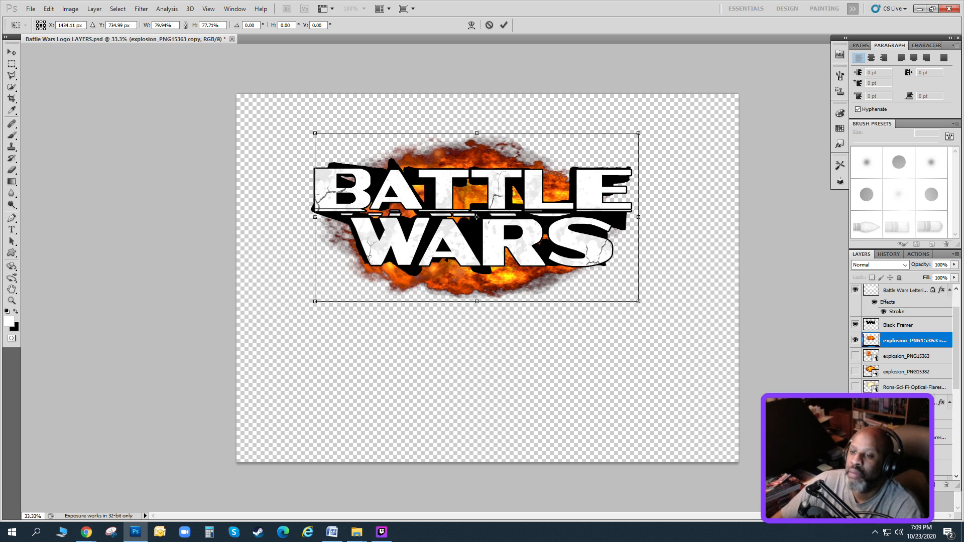
{"action": "key", "text": "v"}
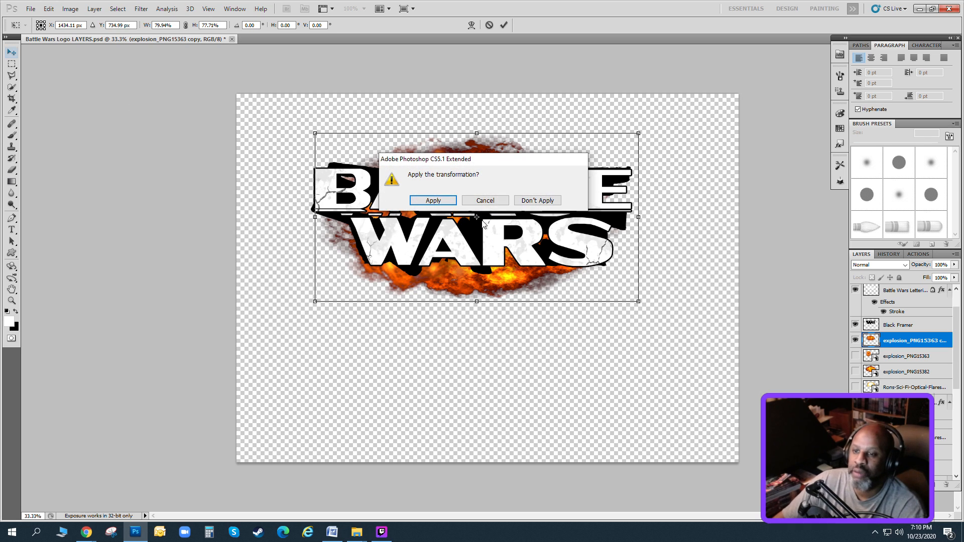
{"action": "left_click", "coordinate": [433, 203]}
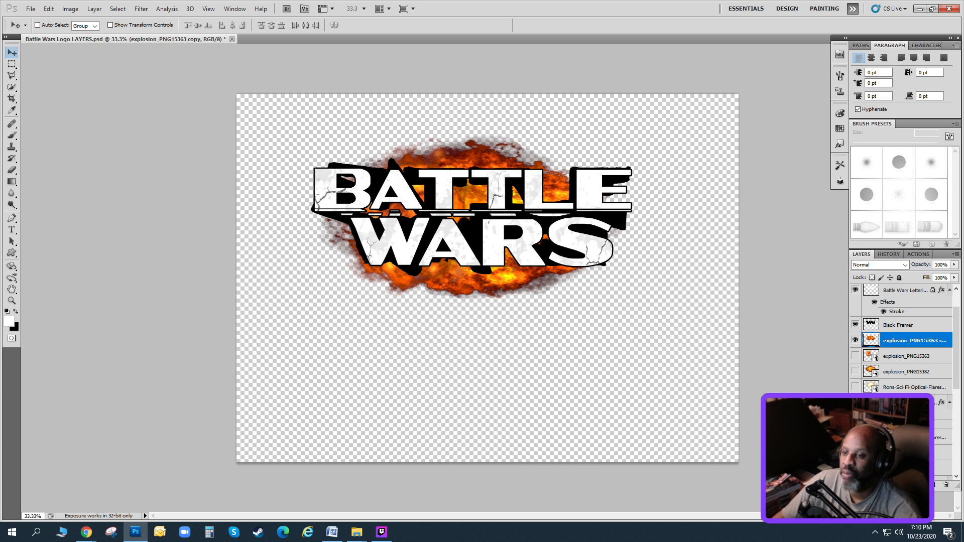
Show the white background layer behind the logo, reselect the merged explosion layer, and save the document.
{"action": "left_click", "coordinate": [855, 453]}
{"action": "left_click", "coordinate": [855, 452]}
{"action": "left_click", "coordinate": [854, 467]}
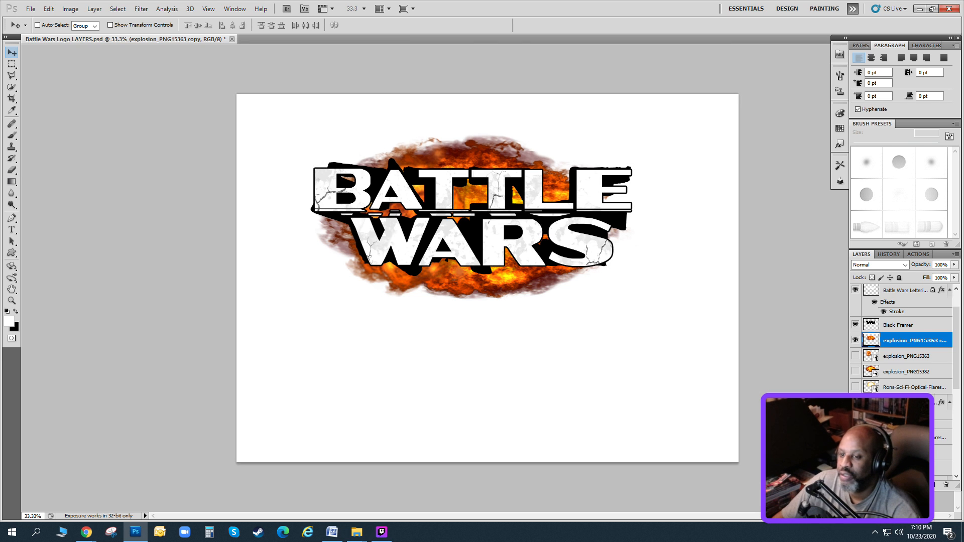
{"action": "left_click", "coordinate": [896, 437]}
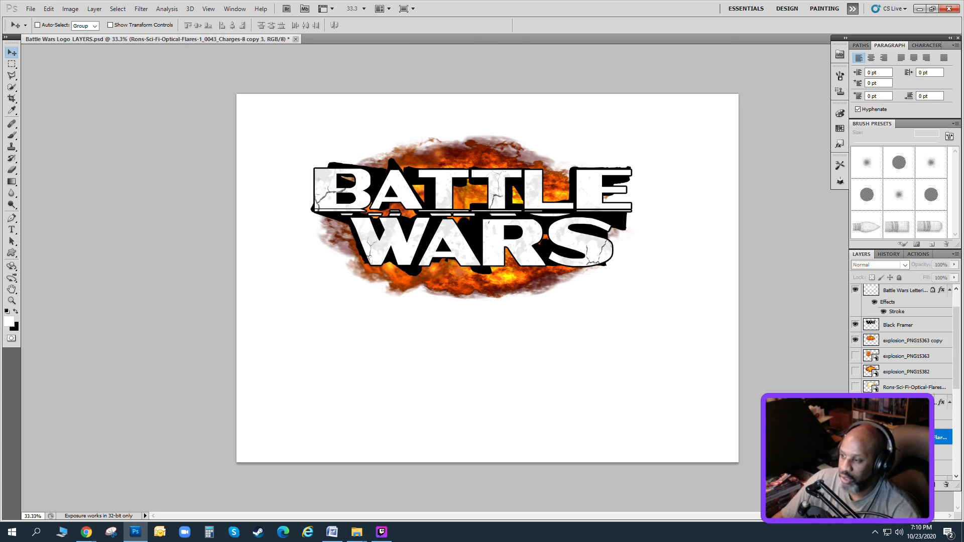
{"action": "left_click", "coordinate": [893, 342]}
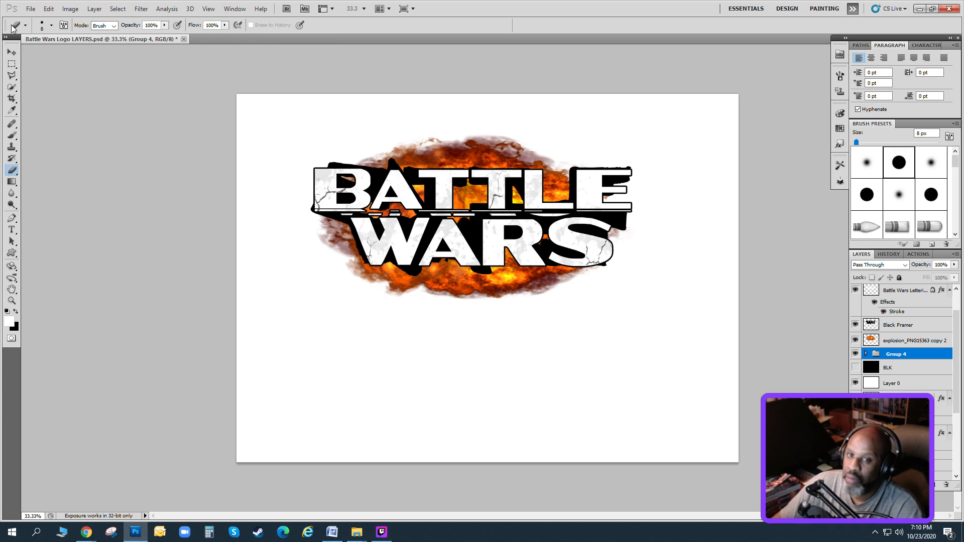
{"action": "key", "text": "ctrl+s"}
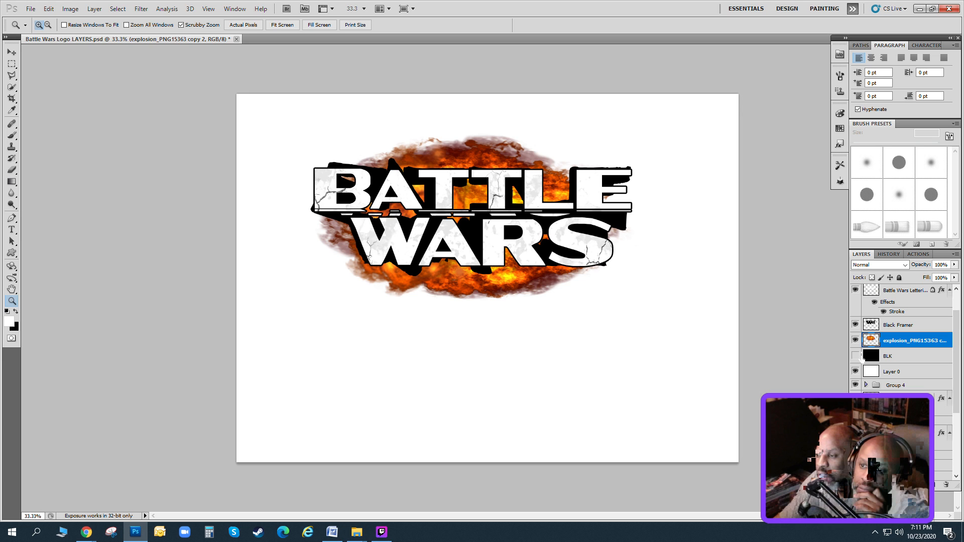
Hide the white Layer 0 and save a PNG copy named Battle Wars Logo in the Class Materials Week 07 folder.
{"action": "left_click", "coordinate": [855, 371]}
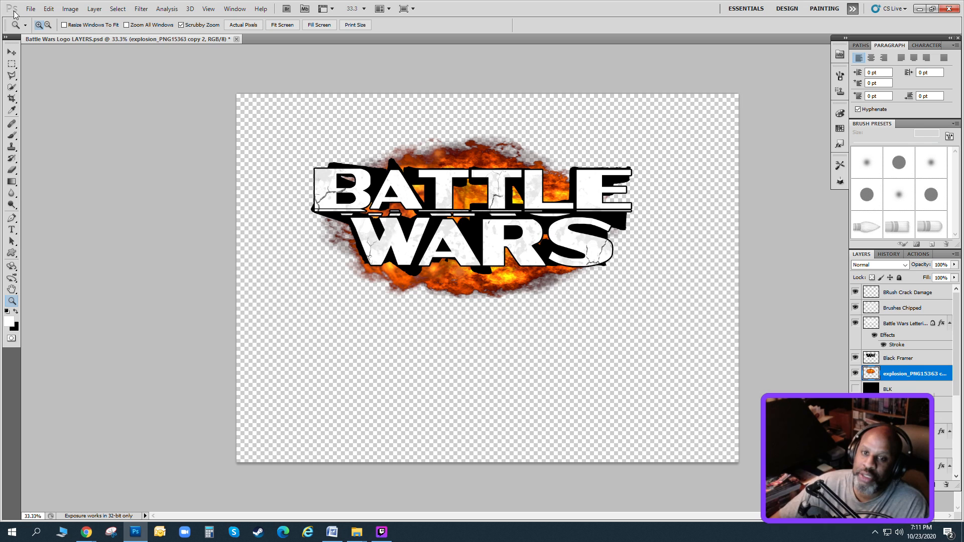
{"action": "key", "text": "ctrl+shift+s"}
{"action": "left_click", "coordinate": [552, 311]}
{"action": "left_click", "coordinate": [552, 449]}
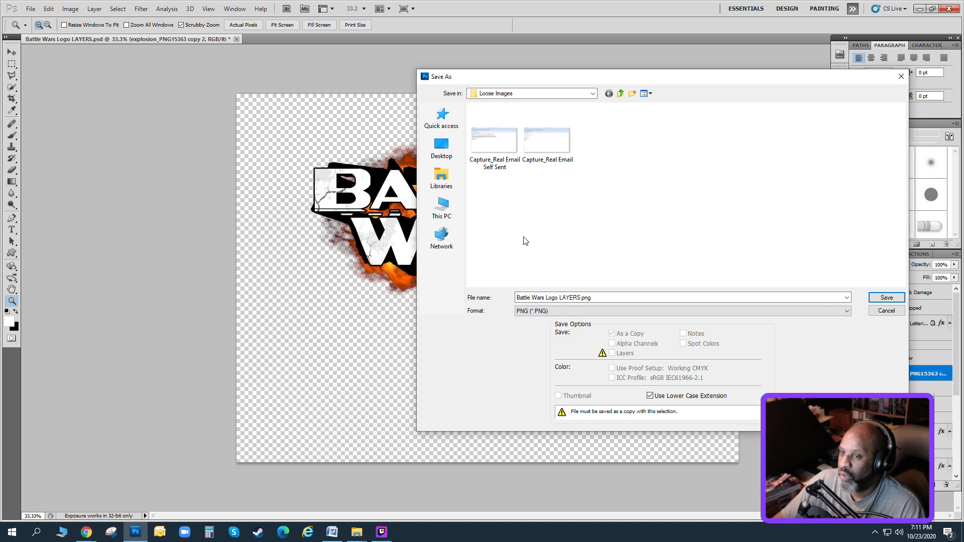
{"action": "left_click", "coordinate": [621, 94]}
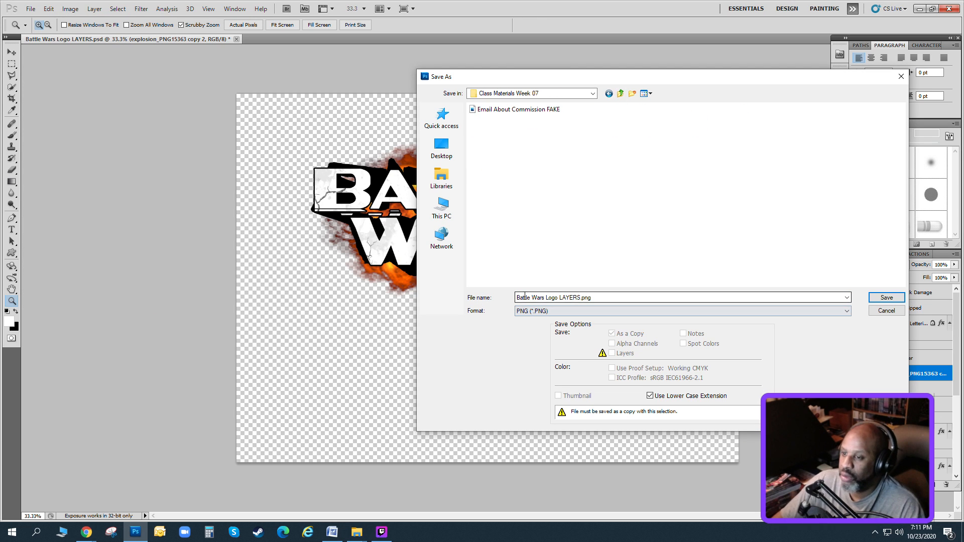
{"action": "left_click_drag", "start_coordinate": [559, 297], "coordinate": [660, 299]}
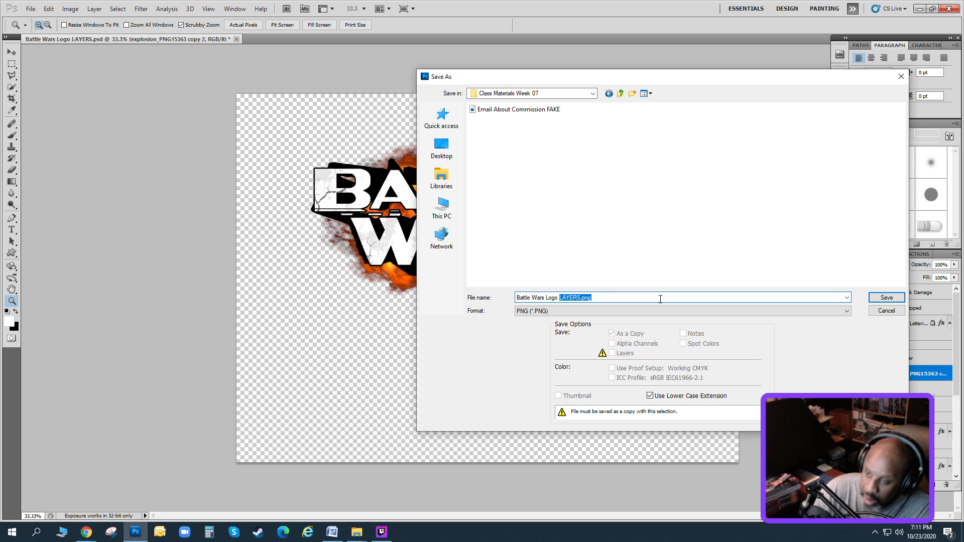
{"action": "key", "text": "BackSpace"}
{"action": "left_click", "coordinate": [887, 297]}
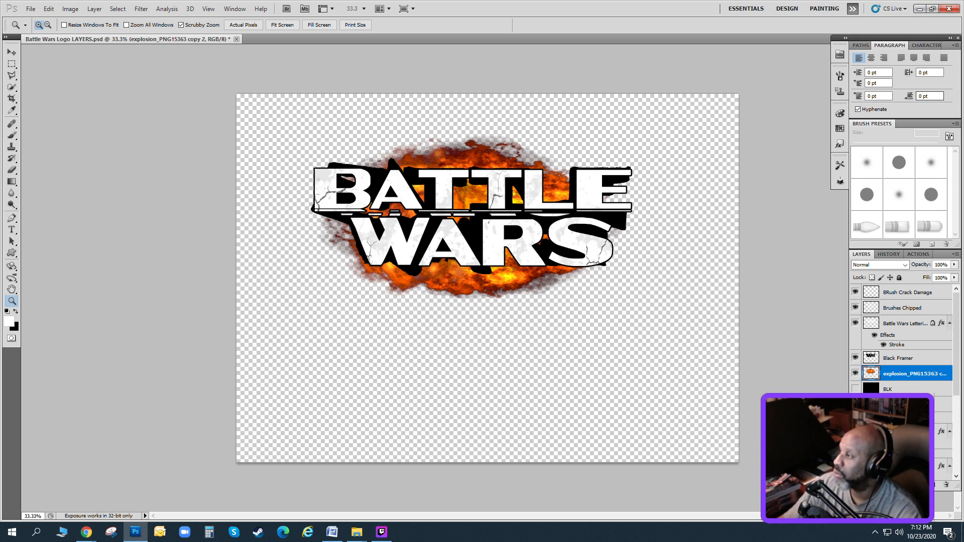
{"action": "left_click", "coordinate": [922, 10]}
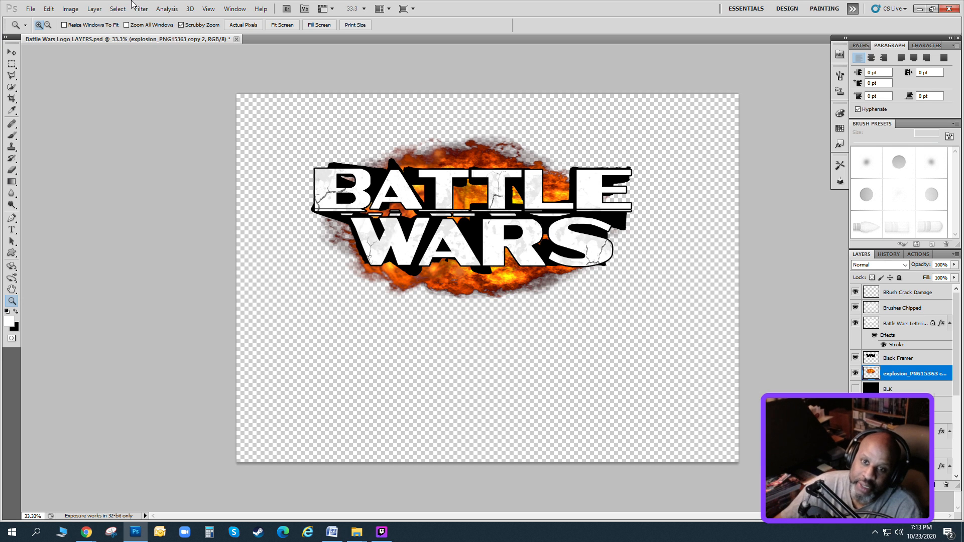
{"action": "left_click", "coordinate": [31, 9]}
{"action": "left_click", "coordinate": [89, 161]}
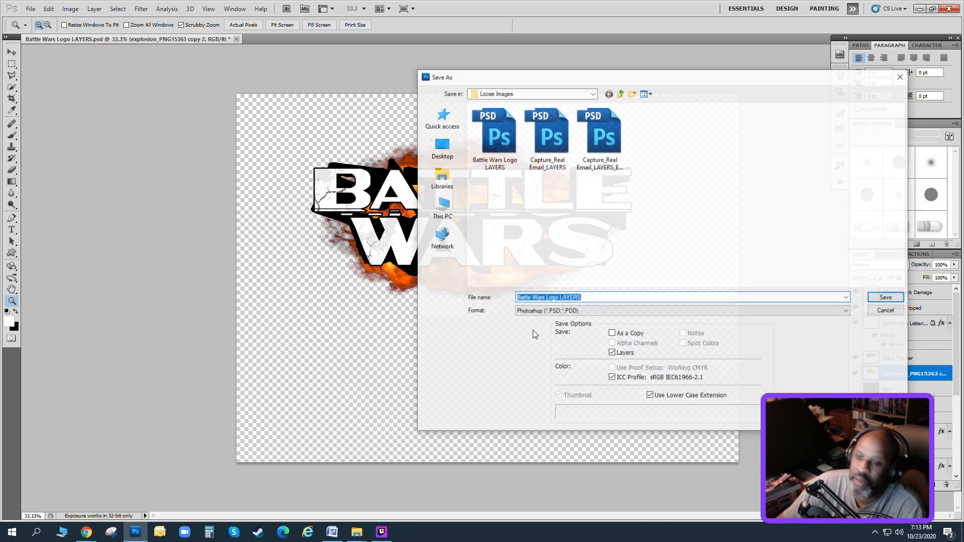
{"action": "left_click", "coordinate": [600, 298]}
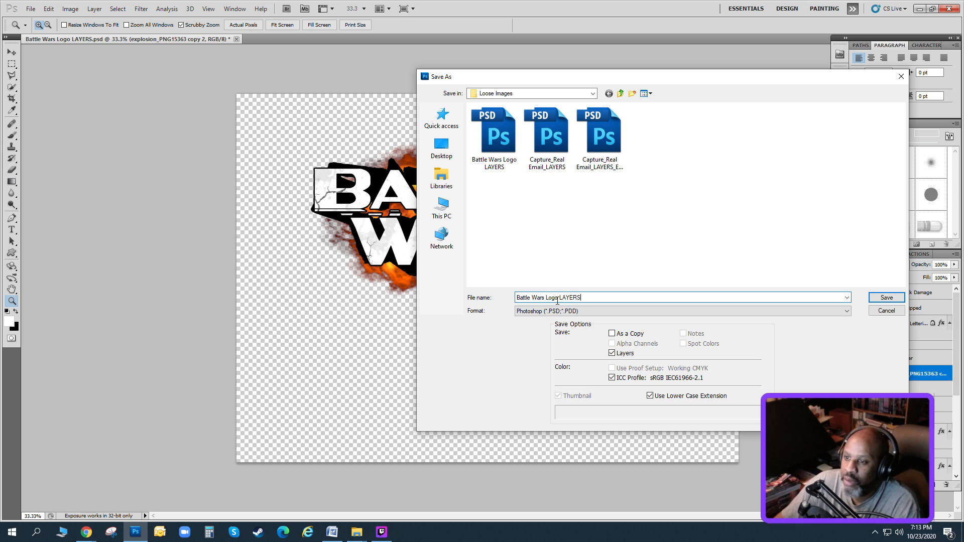
{"action": "left_click_drag", "start_coordinate": [560, 297], "coordinate": [585, 298]}
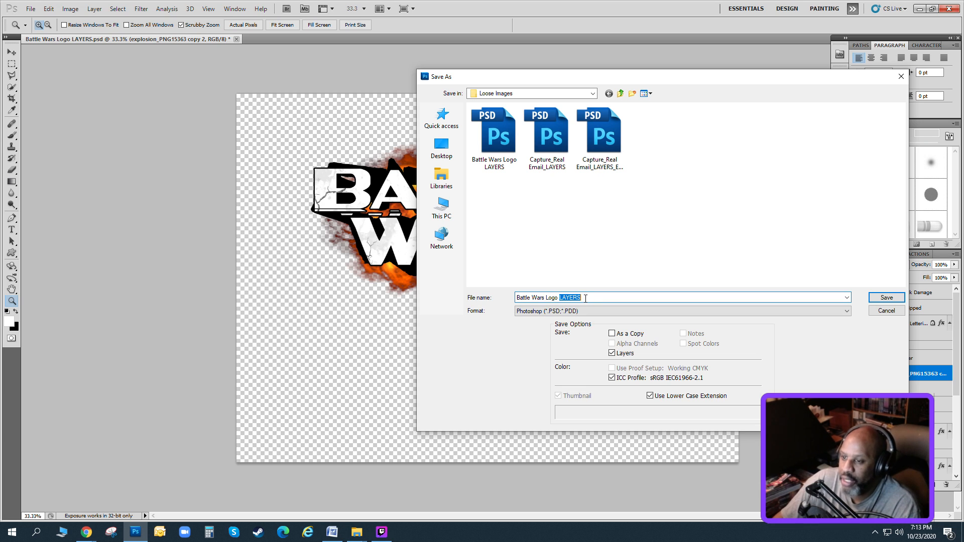
{"action": "left_click", "coordinate": [576, 298]}
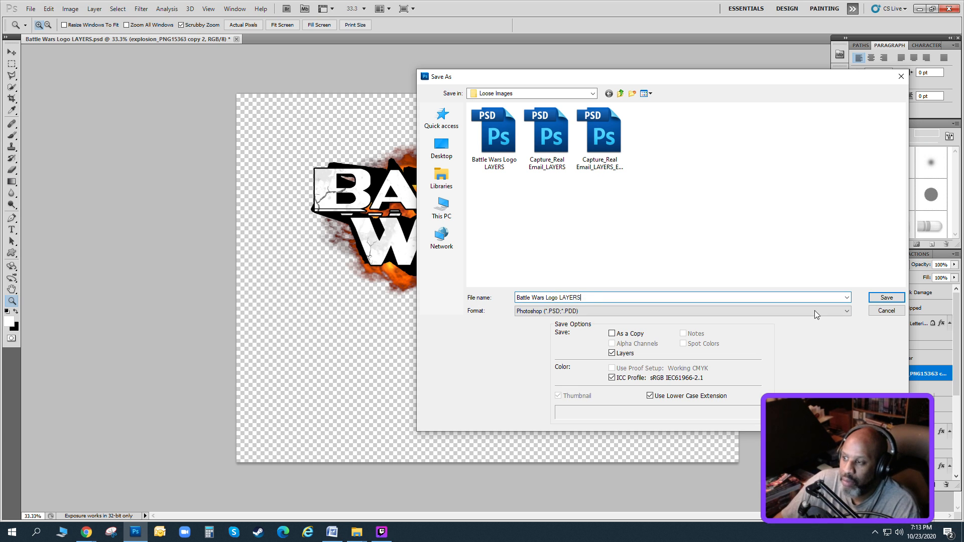
{"action": "left_click", "coordinate": [892, 312]}
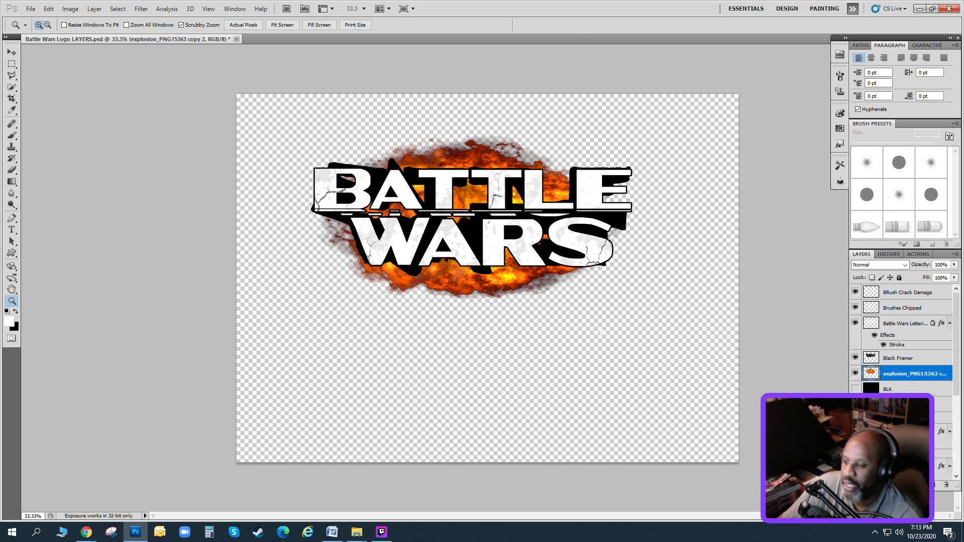
{"action": "key", "text": "alt+Tab"}
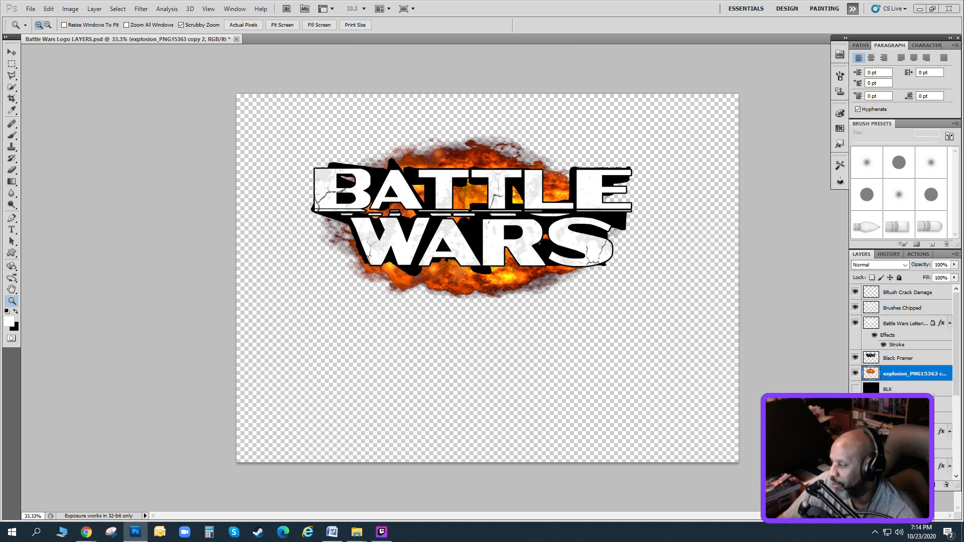